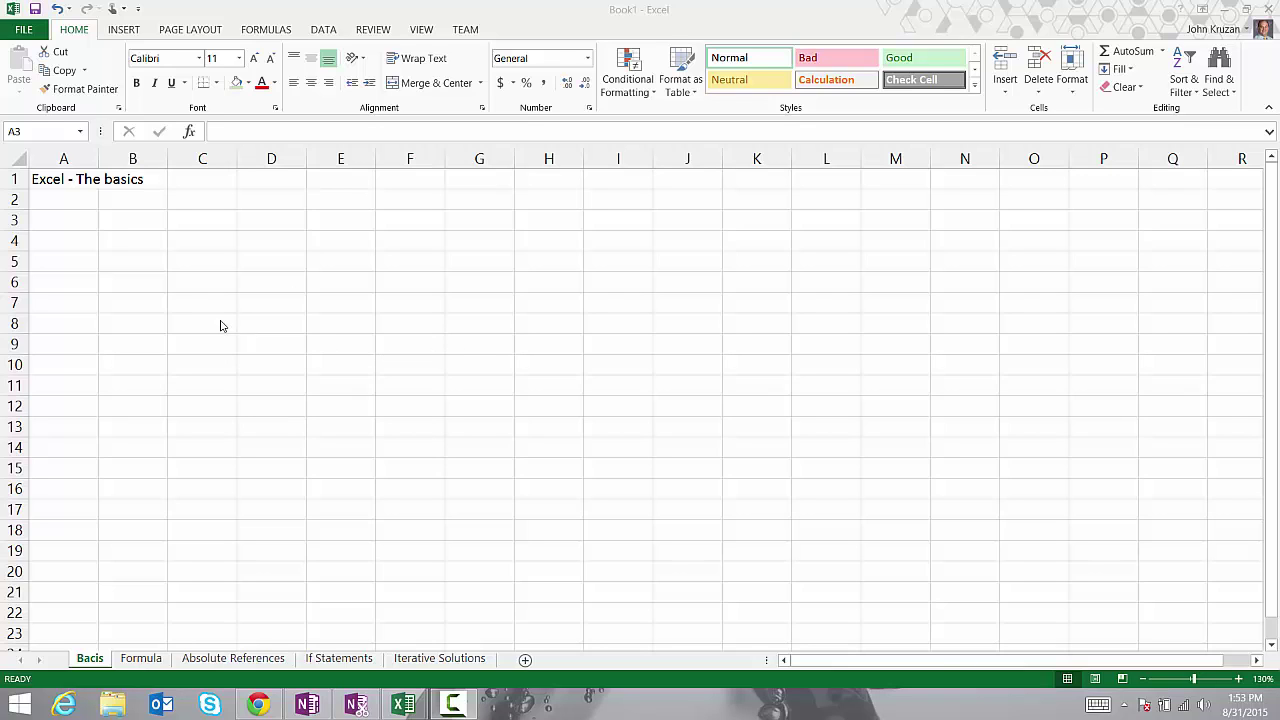
Enter the number 5 in cell A3.
left_click(60, 222)
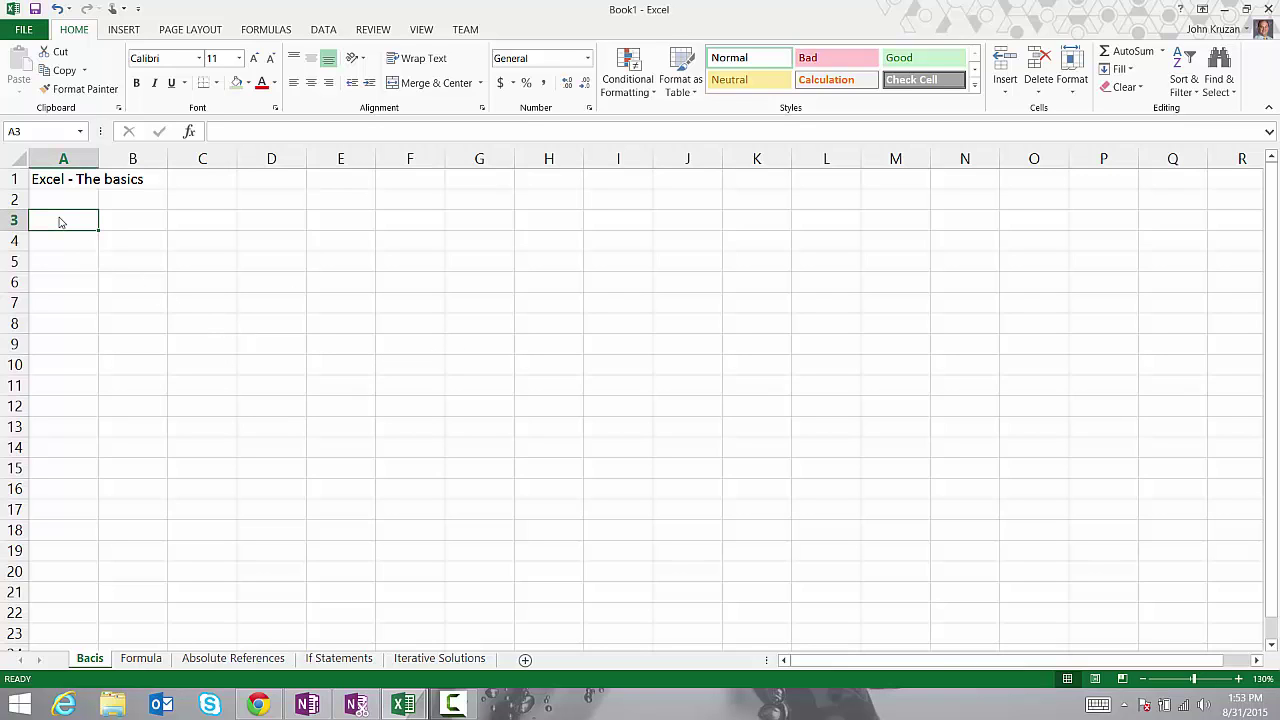
type("5")
key("Return")
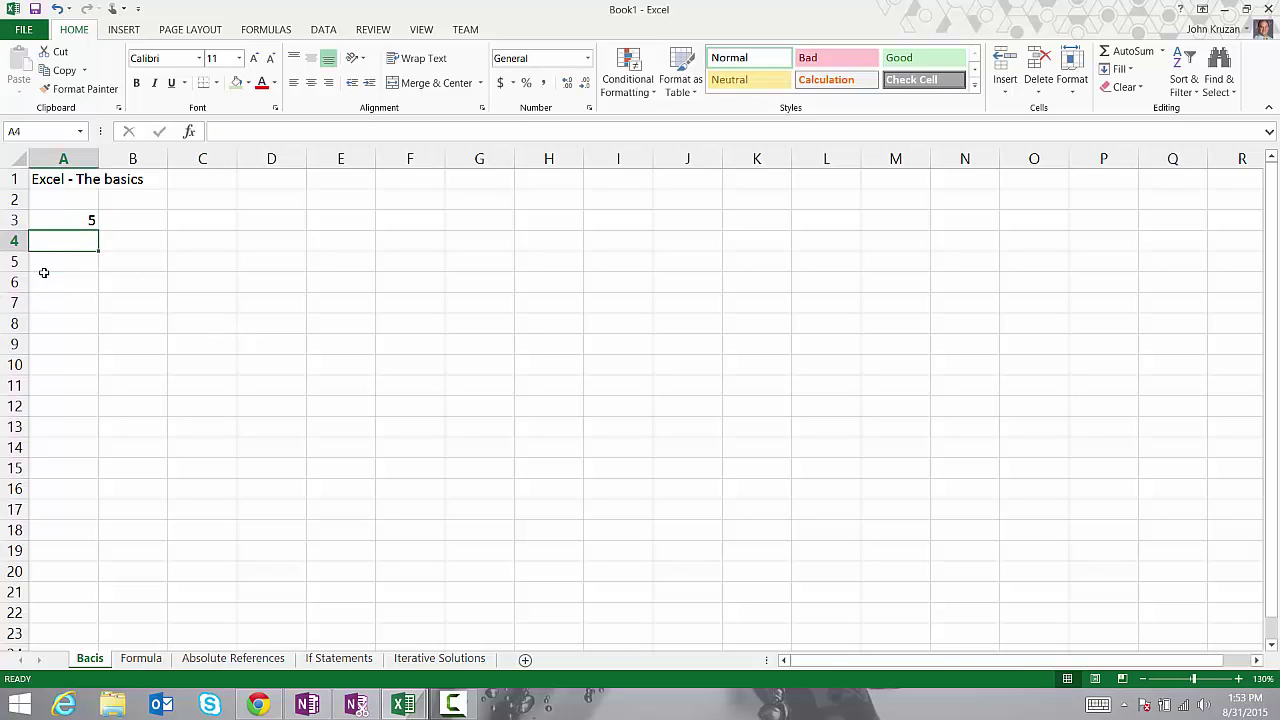
Enter the text "The Number" in cell B3 and widen column B to fit it.
left_click(119, 220)
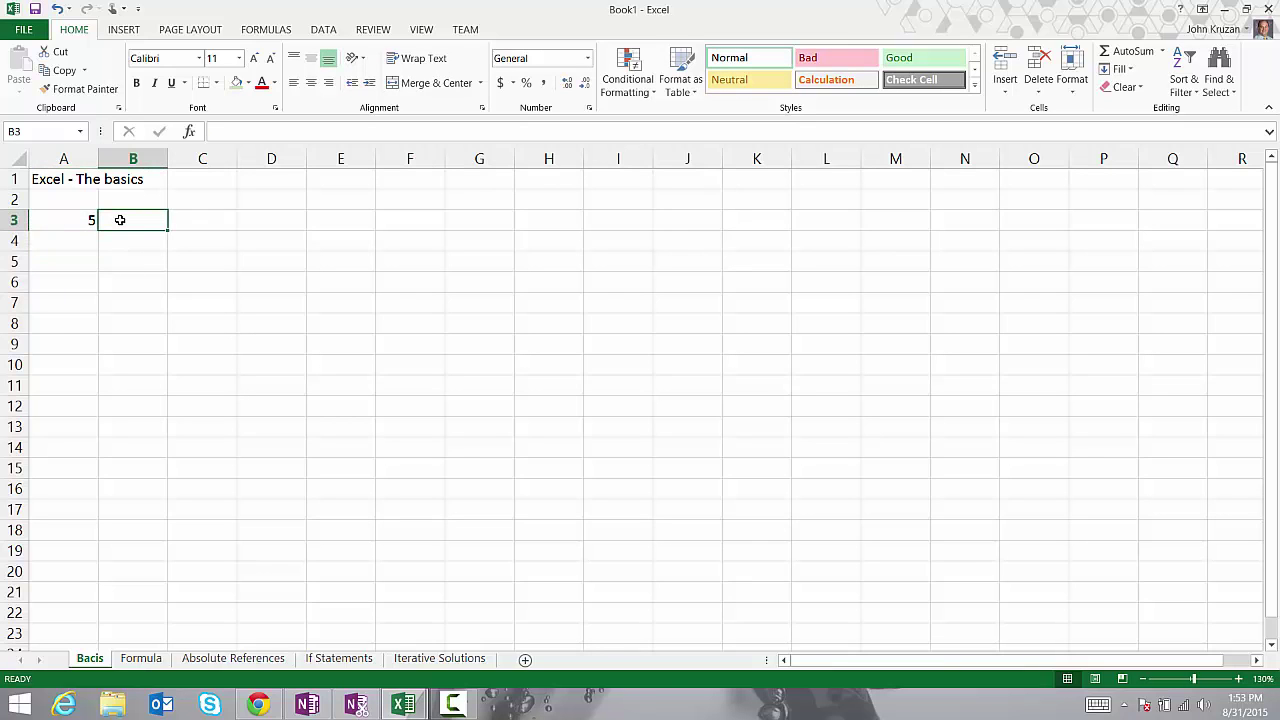
type("The Number")
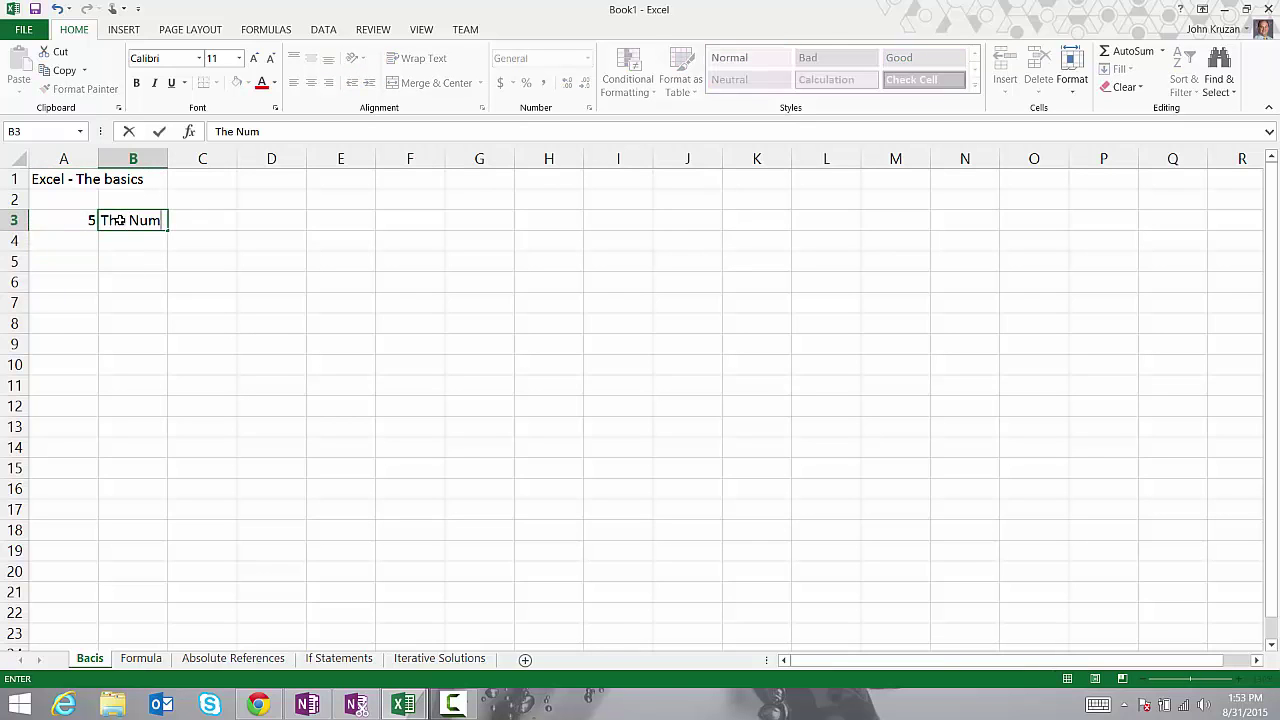
key("Return")
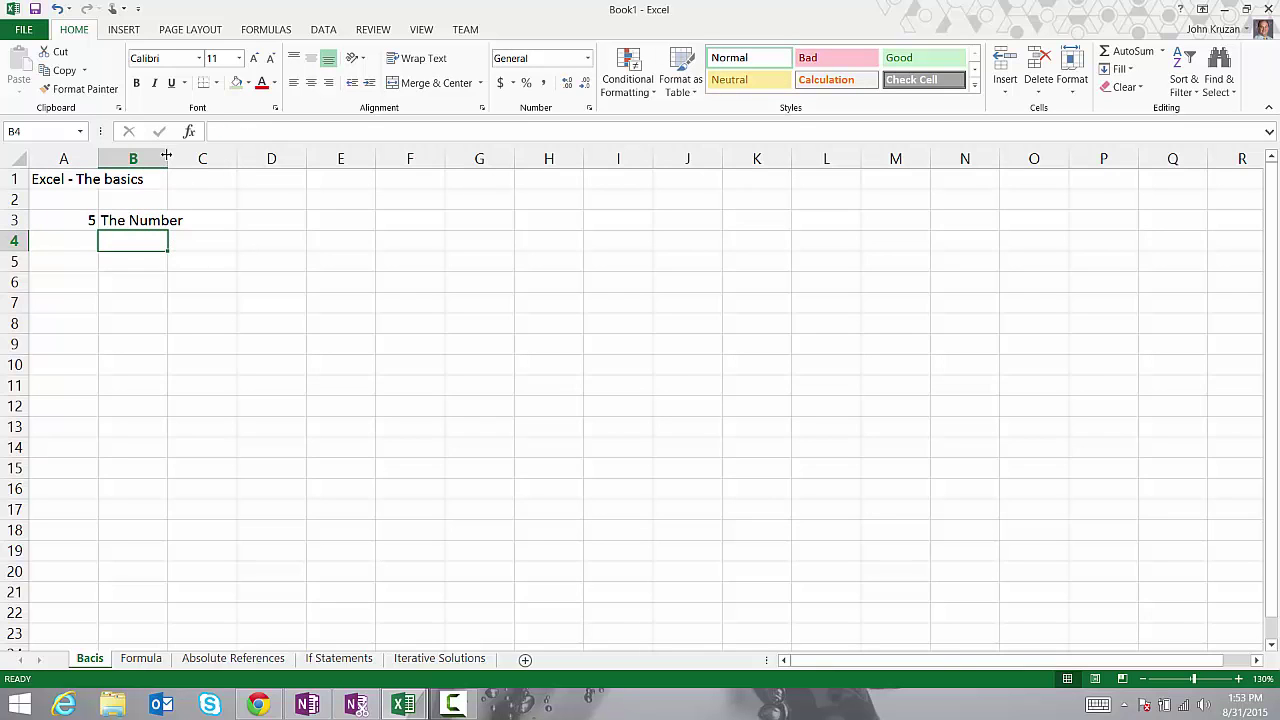
left_click_drag(166, 155, 193, 155)
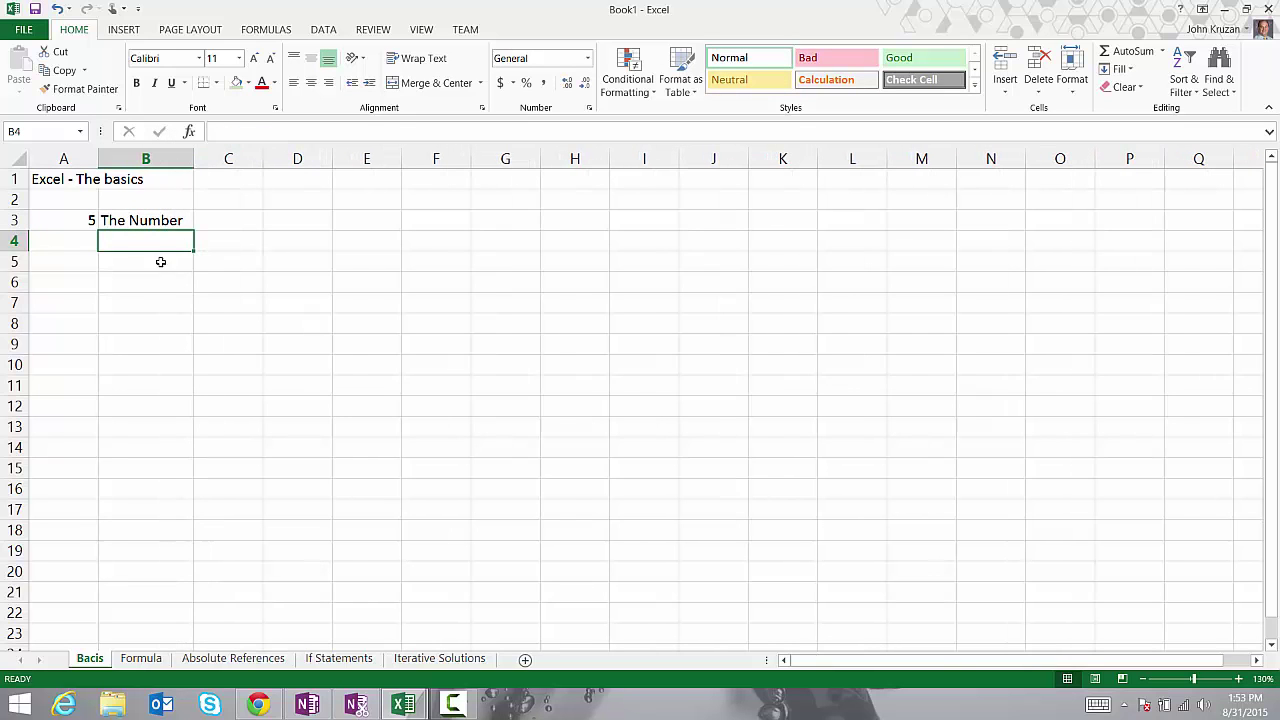
Compare the number in A3 with the text in B3, including alignment and cell contents.
left_click(60, 224)
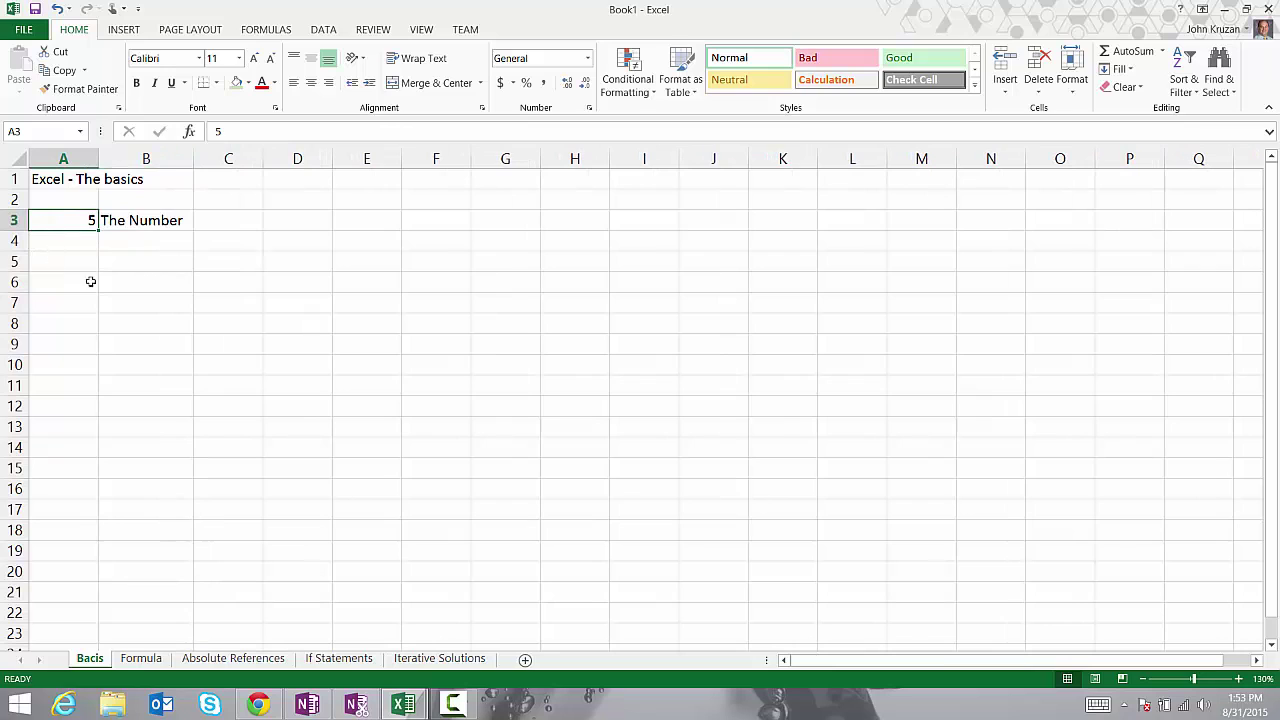
left_click(148, 218)
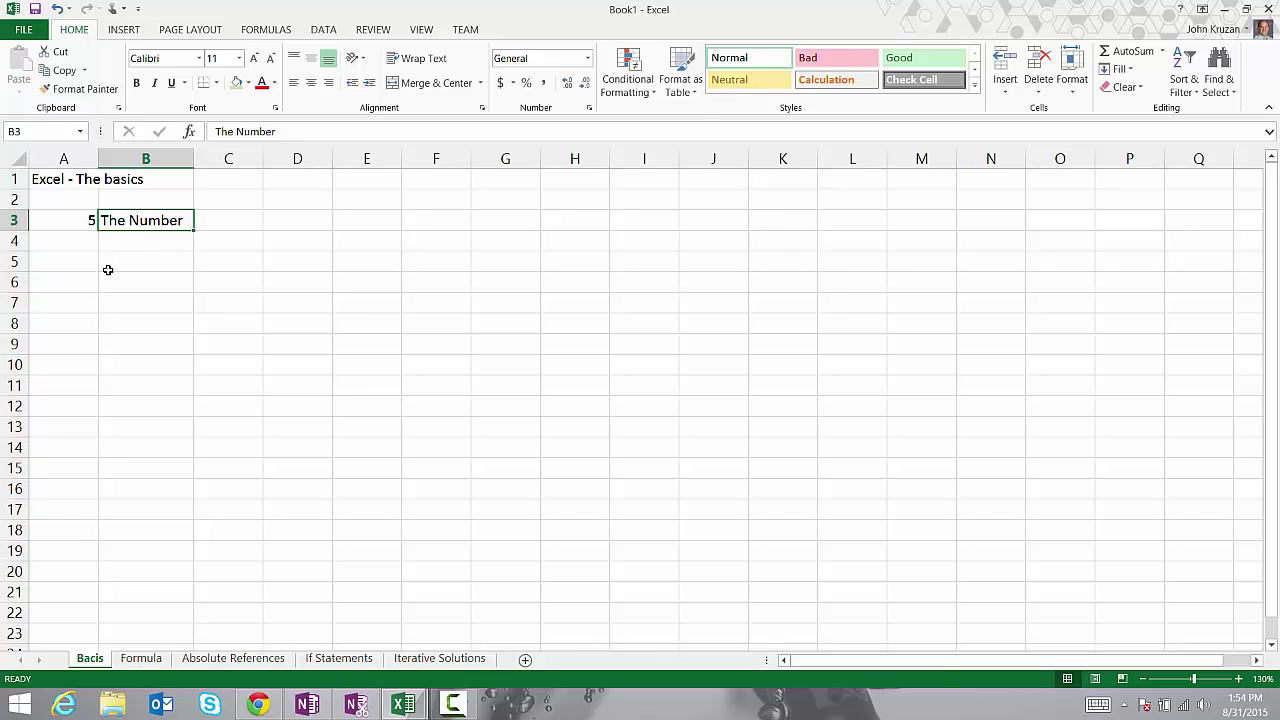
left_click(66, 221)
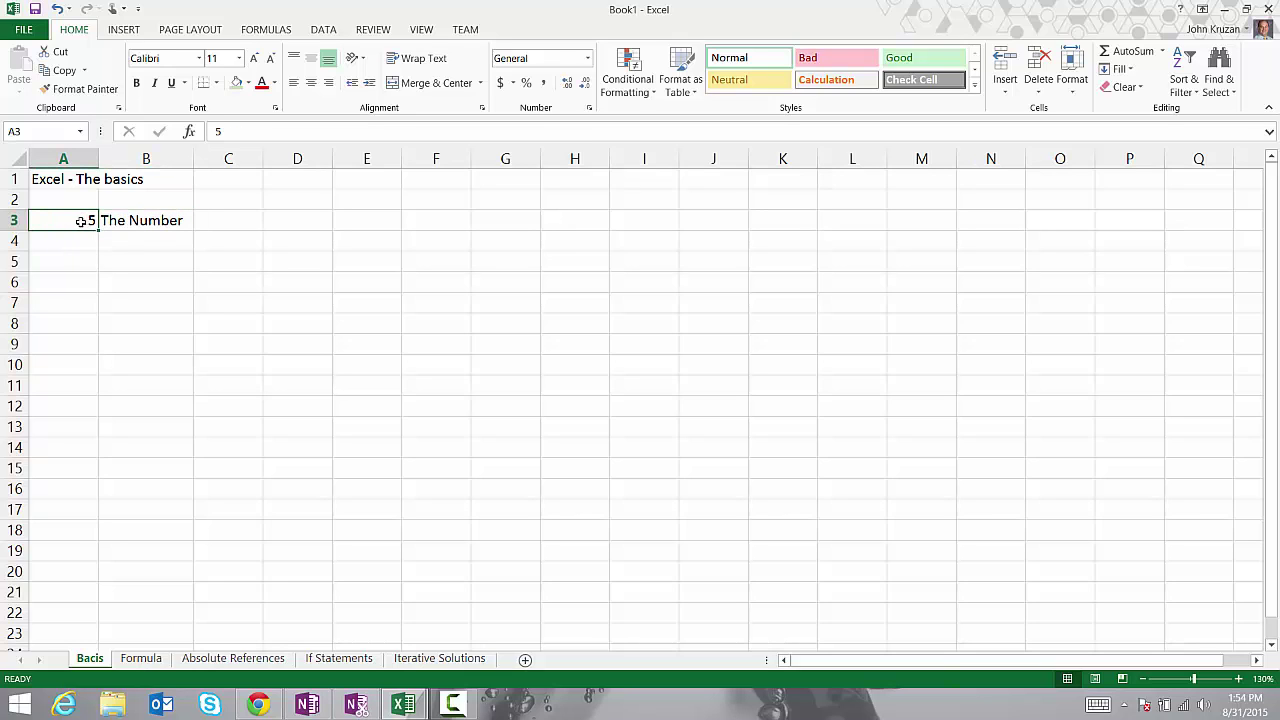
left_click(149, 219)
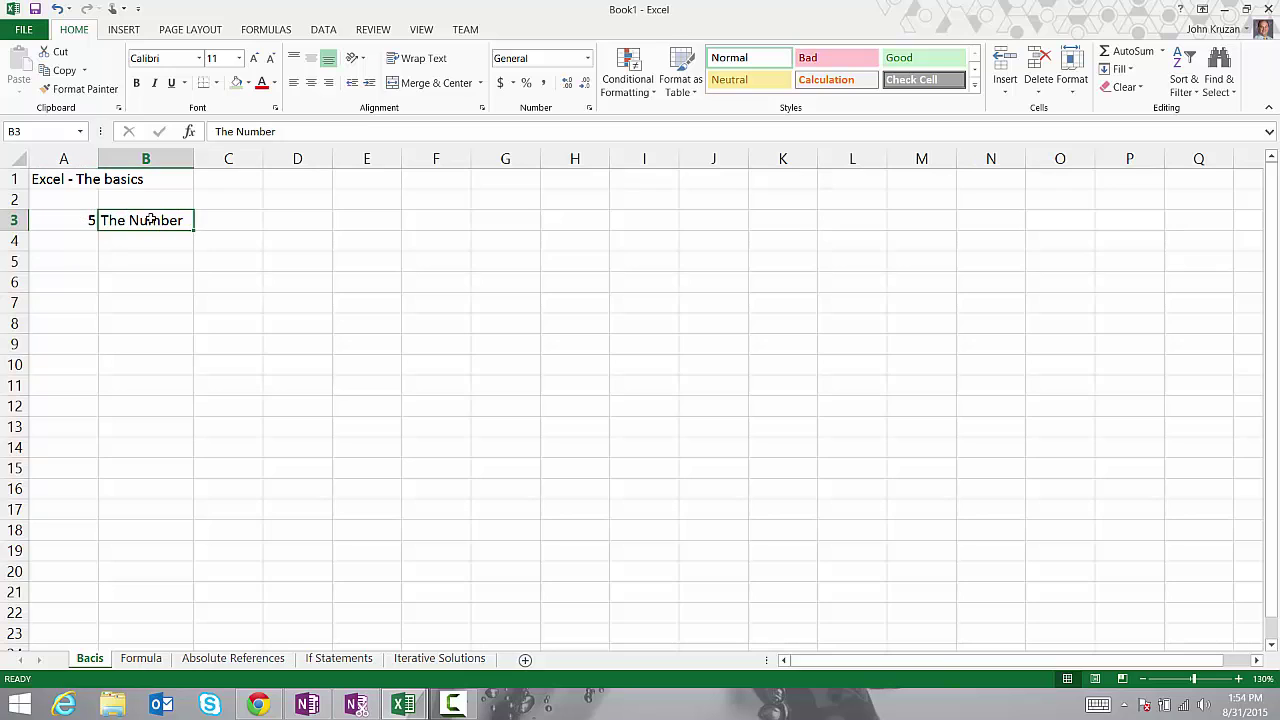
left_click(65, 213)
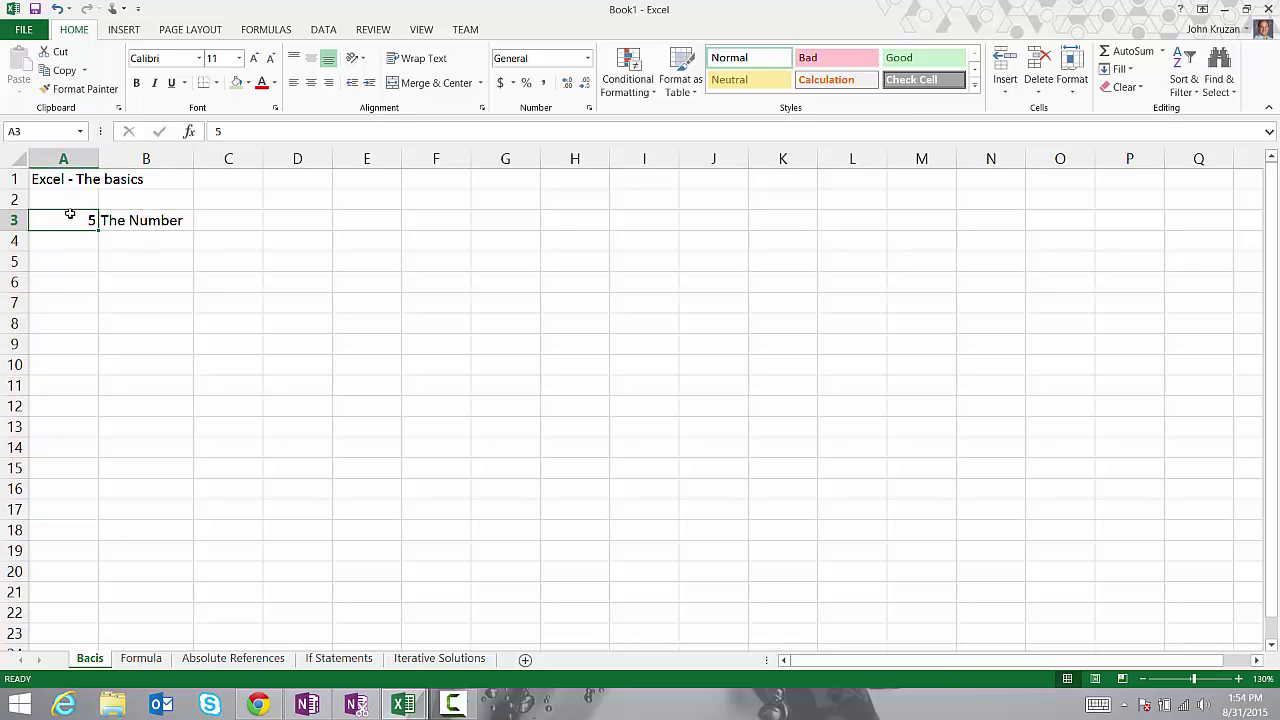
left_click(137, 220)
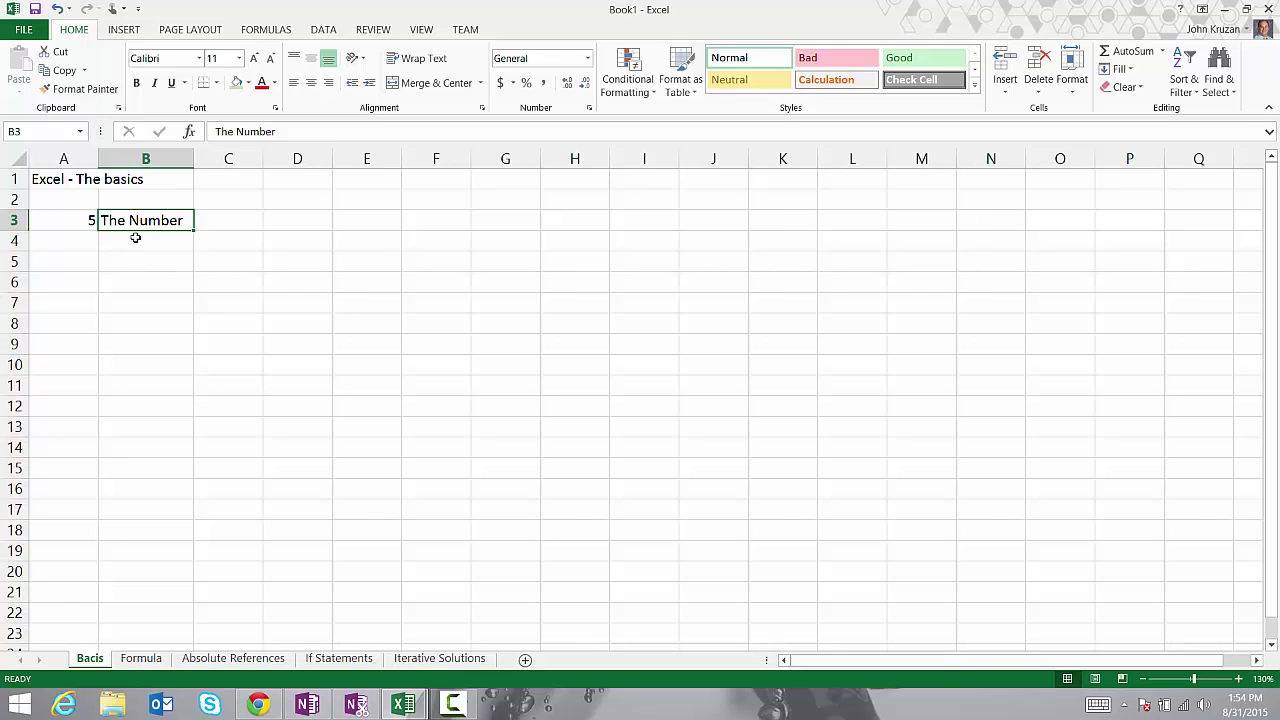
Enter the text "The quick brown fox" in cell B4.
left_click(151, 246)
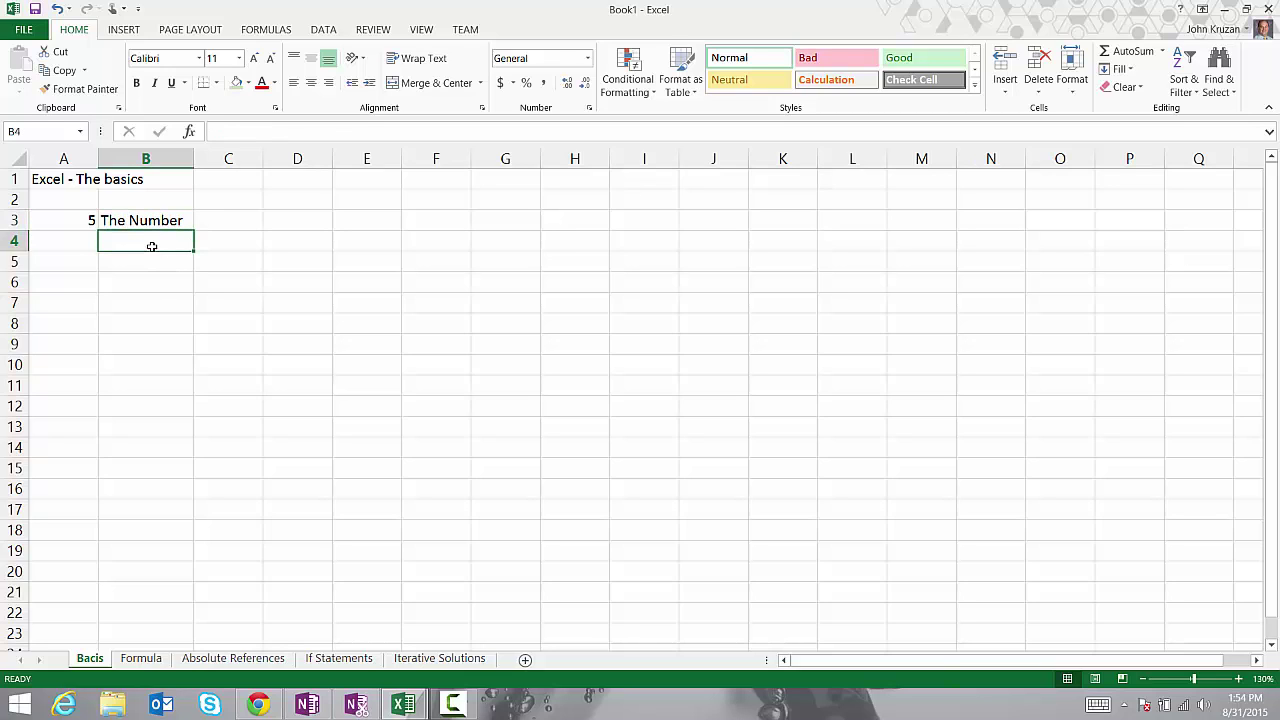
type("The quick")
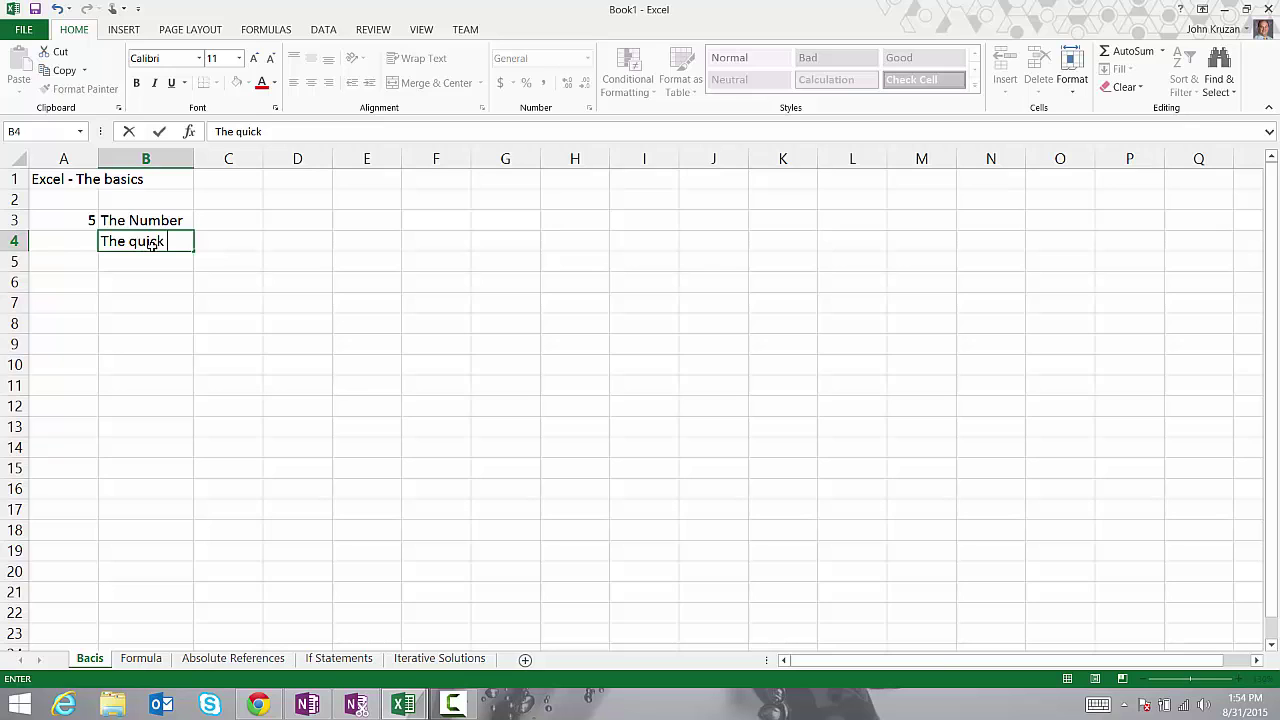
type(" brown fown")
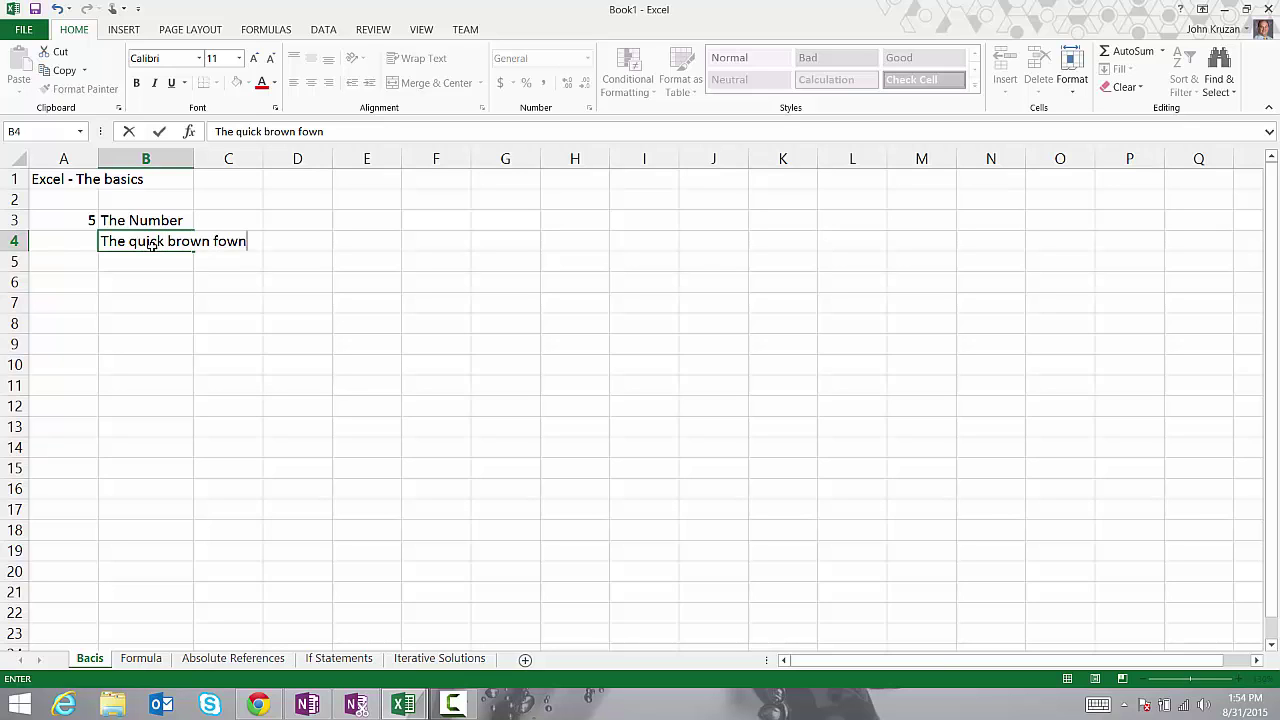
key("BackSpace")
key("BackSpace")
type("x")
key("Return")
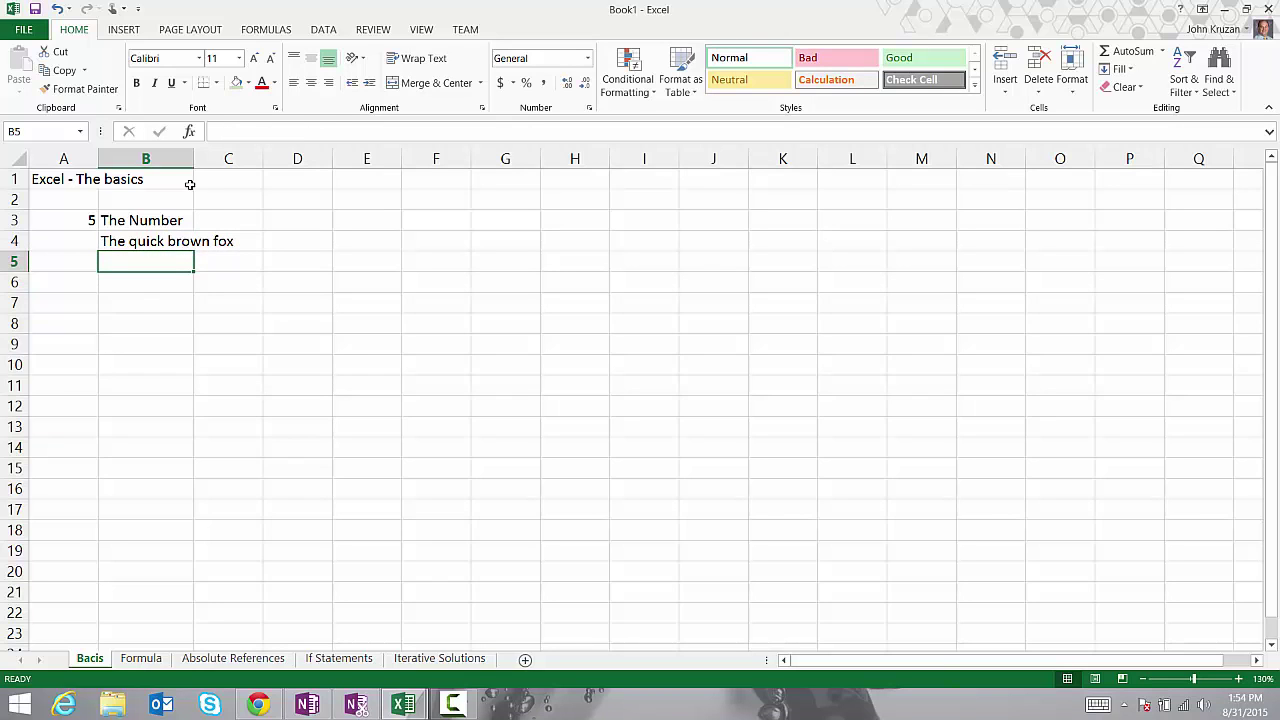
Narrow column B so that the text in B4 extends further into column C.
left_click(130, 243)
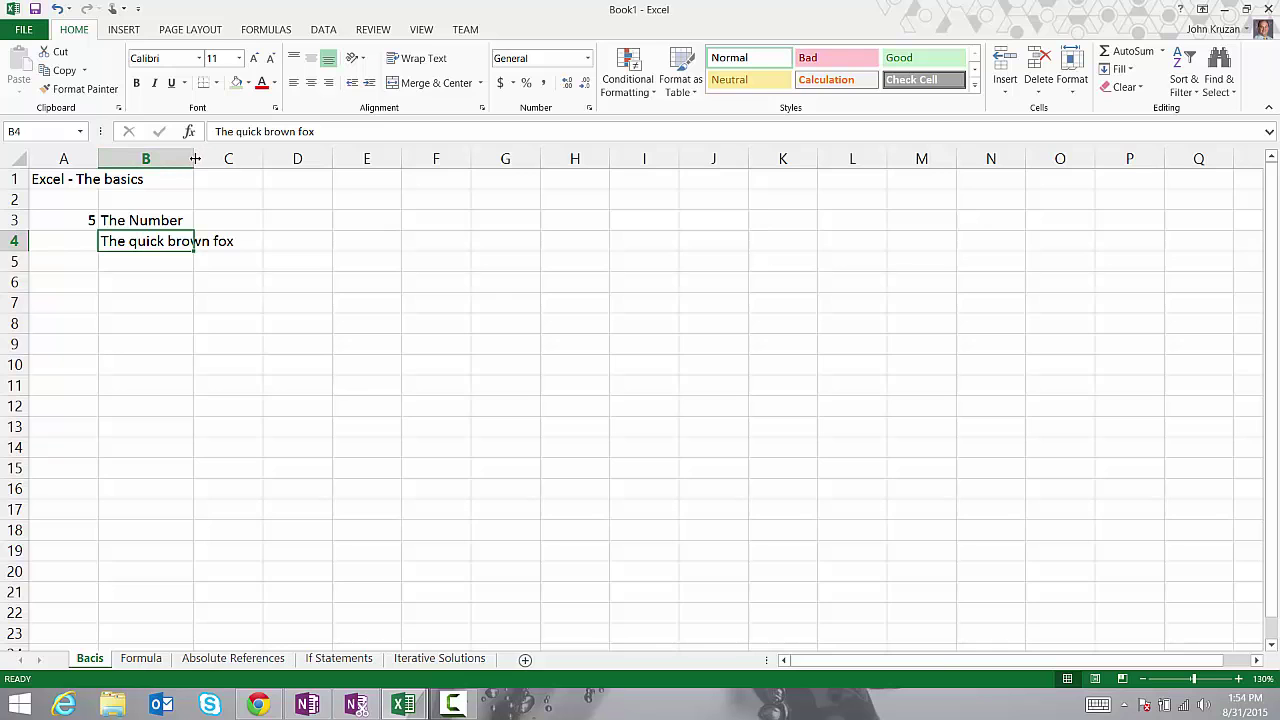
mouse_move(194, 159)
left_mouse_down()
mouse_move(268, 174)
mouse_move(175, 164)
left_mouse_up()
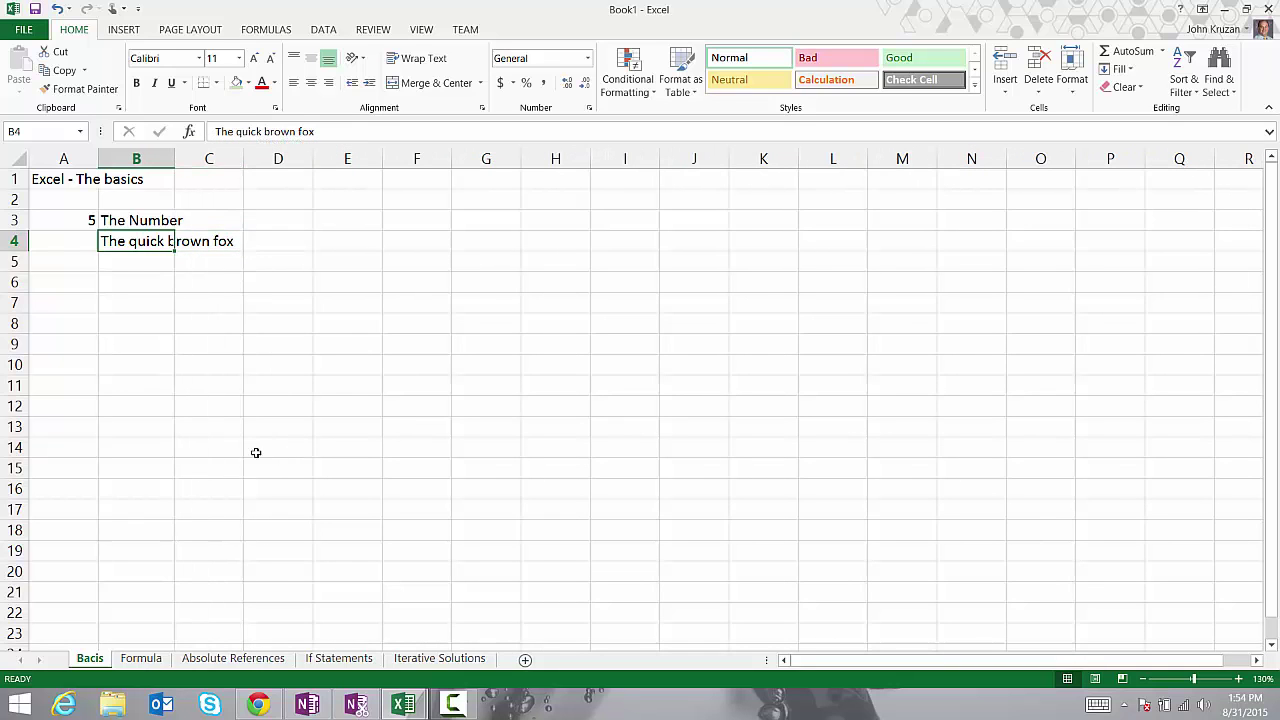
left_click(214, 344)
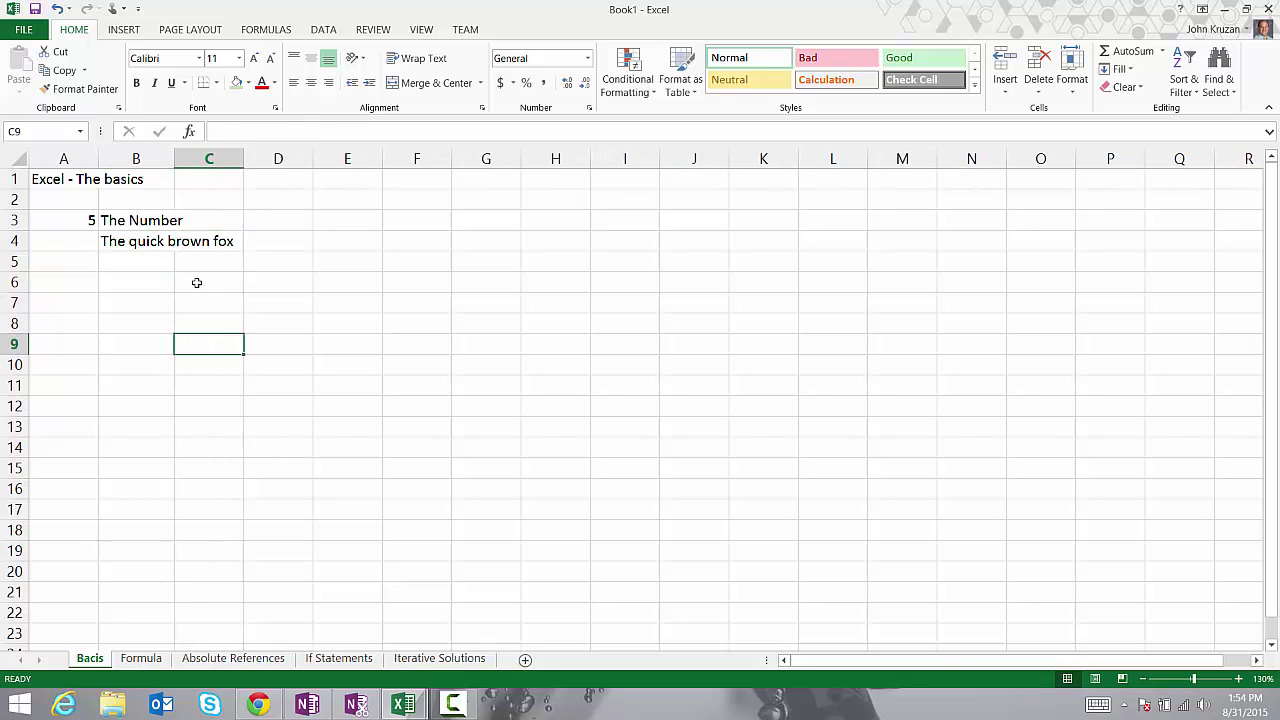
Autofit column B to the width of the text in B4.
left_click(133, 243)
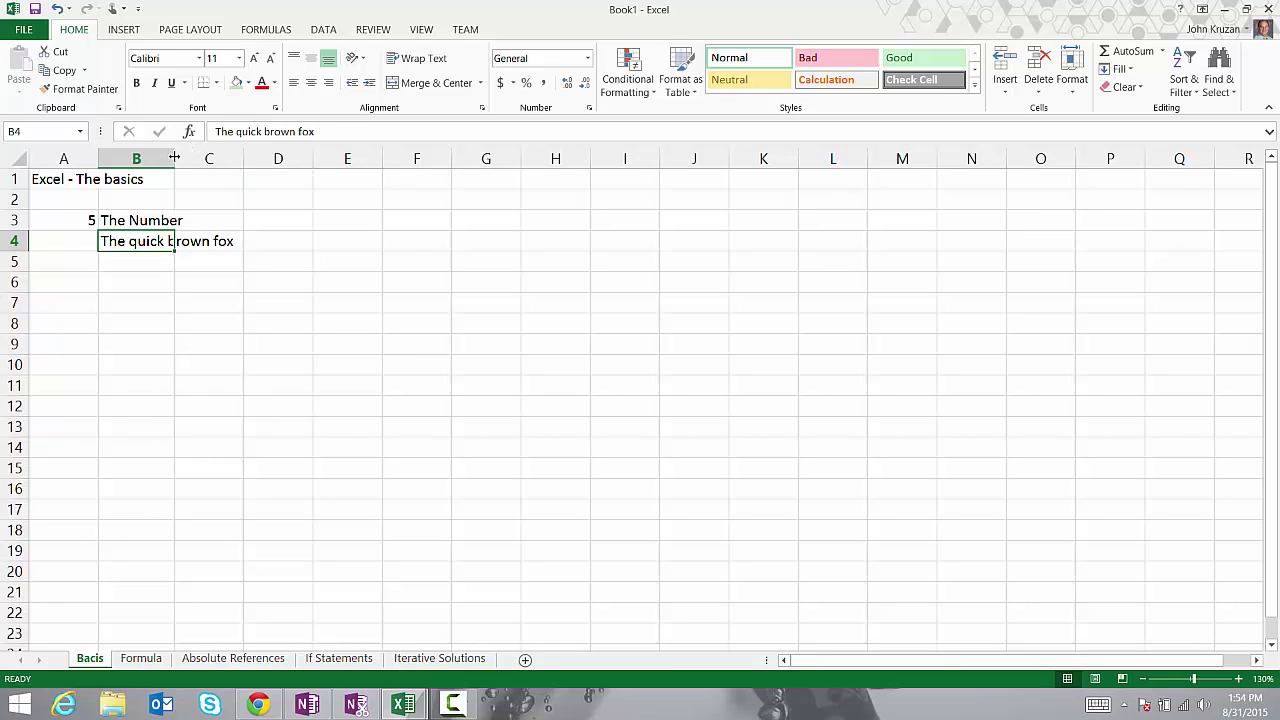
left_click_drag(173, 159, 173, 159)
double_click(173, 159)
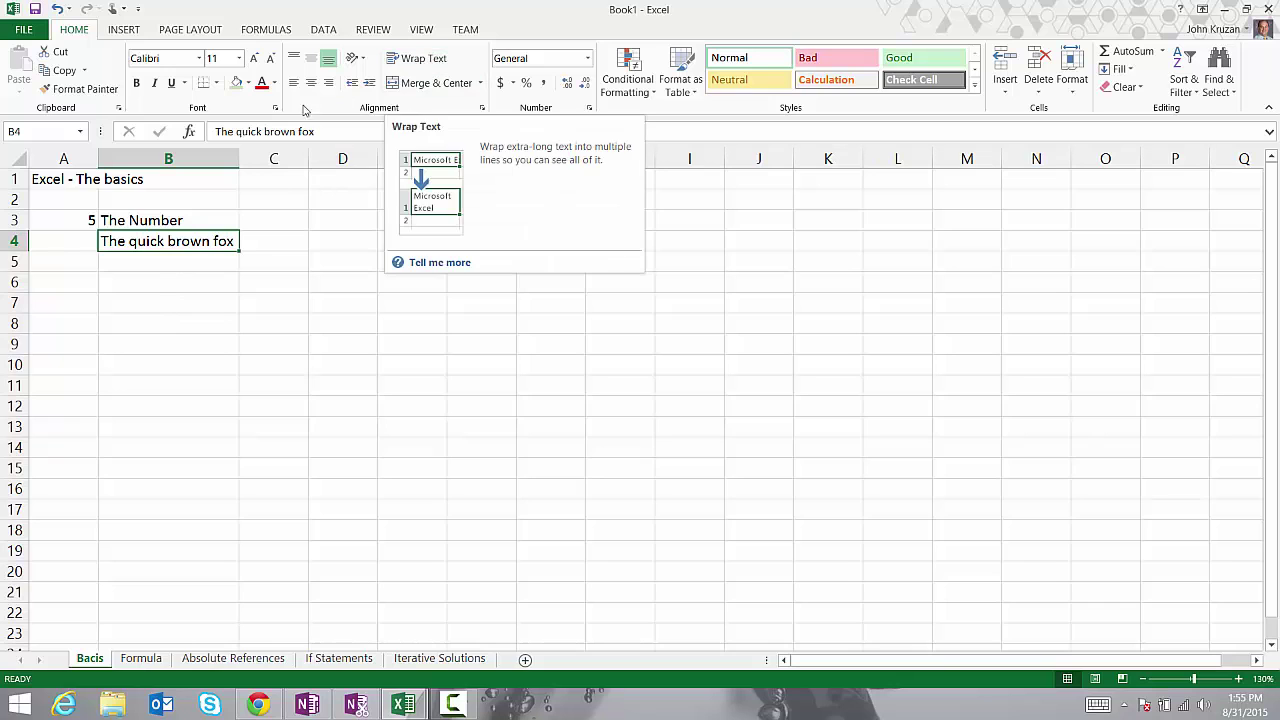
Narrow column B to about the width of "The Number" and wrap the text in B4.
left_click_drag(238, 162, 189, 162)
left_click(418, 58)
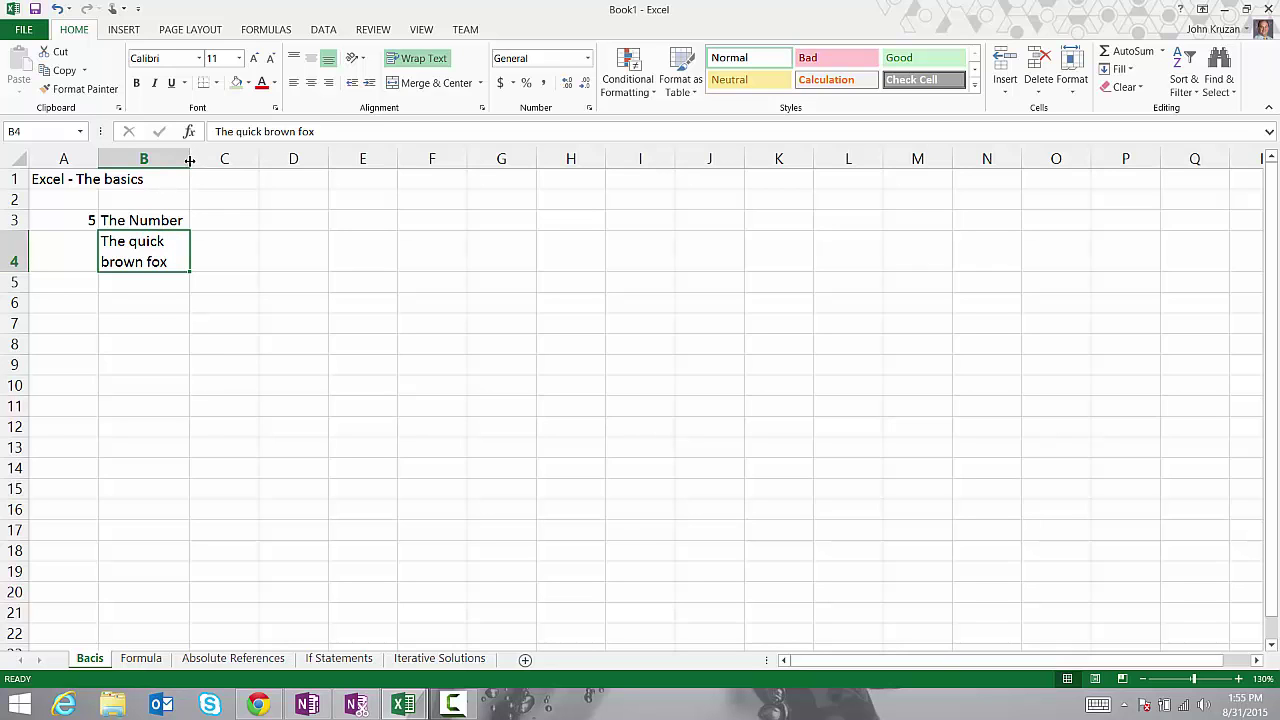
mouse_move(189, 161)
left_mouse_down()
mouse_move(237, 162)
mouse_move(197, 166)
left_mouse_up()
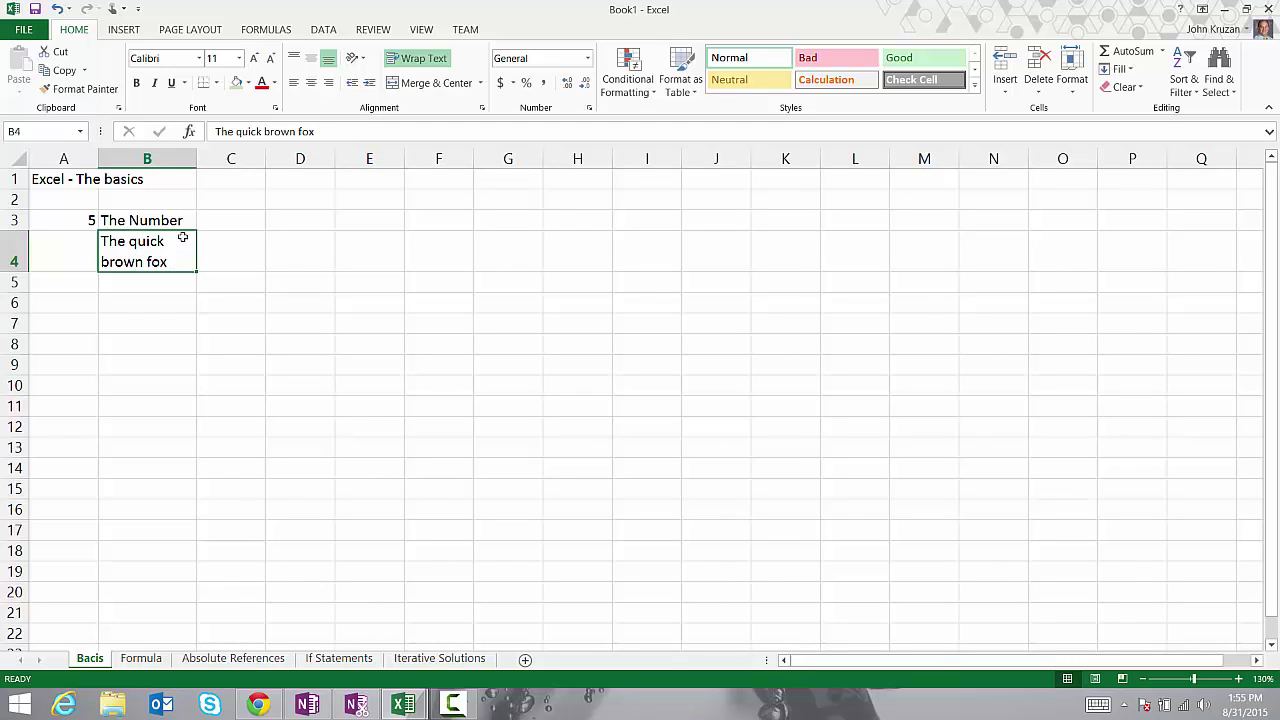
Widen column B to hold B4's full text on one line and turn off text wrapping for B4.
left_click_drag(197, 162, 237, 162)
left_click(434, 57)
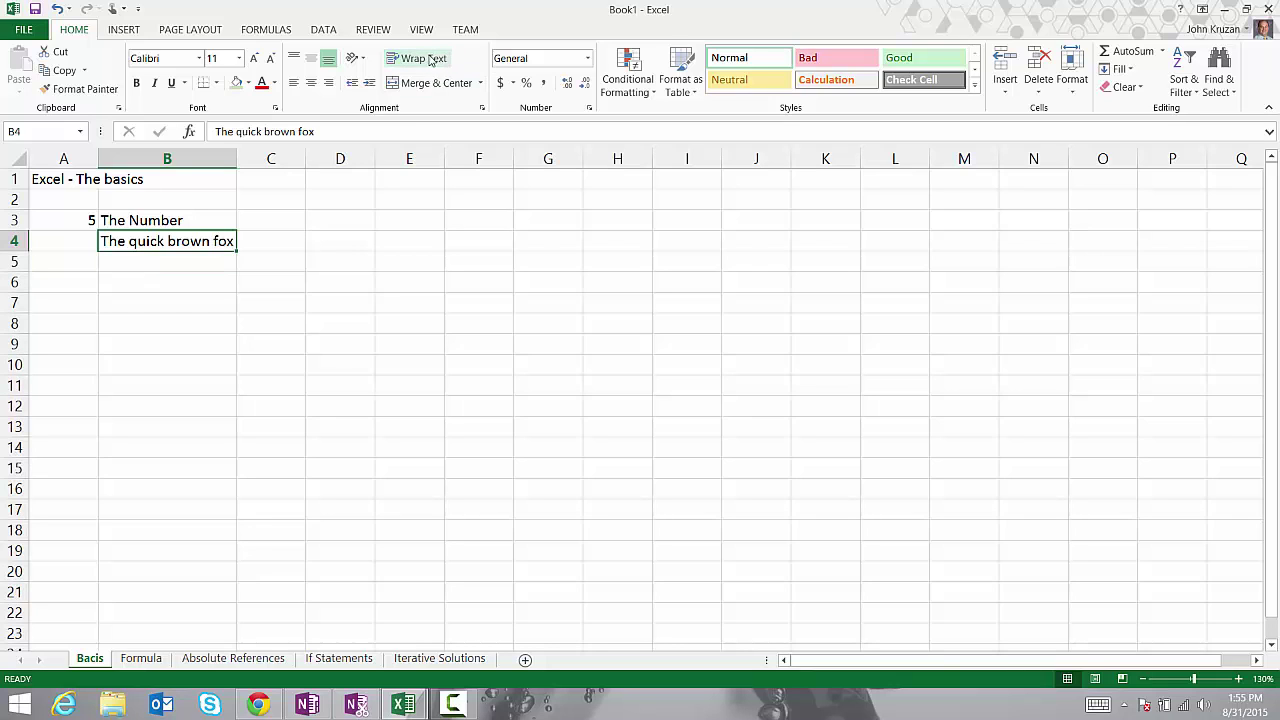
left_click(220, 287)
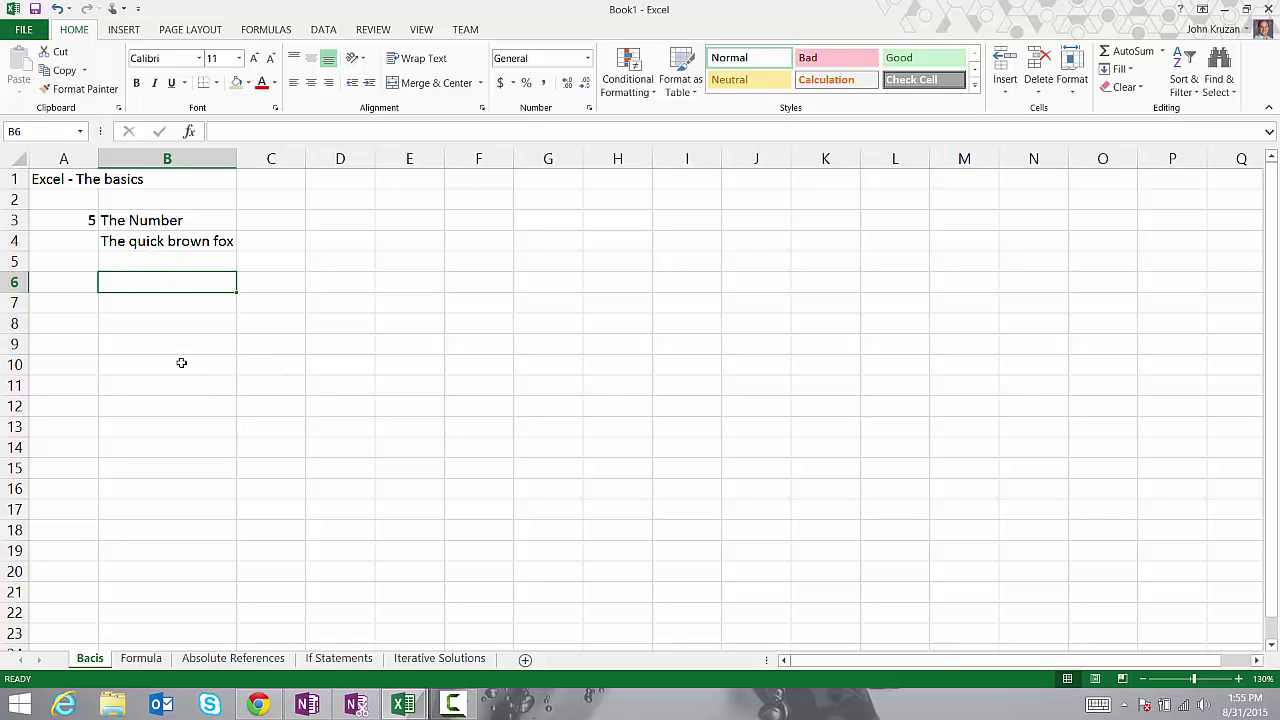
Enter 5.00 in cell A6 and 5.01 in cell A7.
left_click(82, 218)
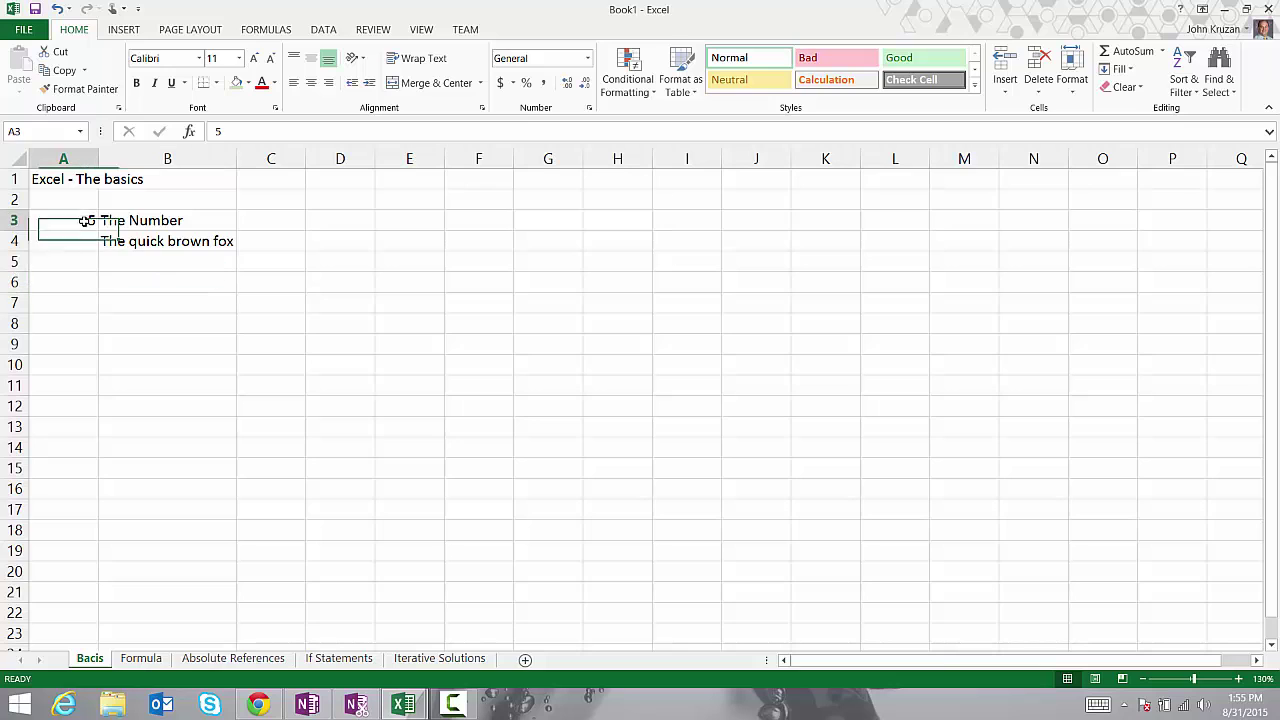
left_click(67, 287)
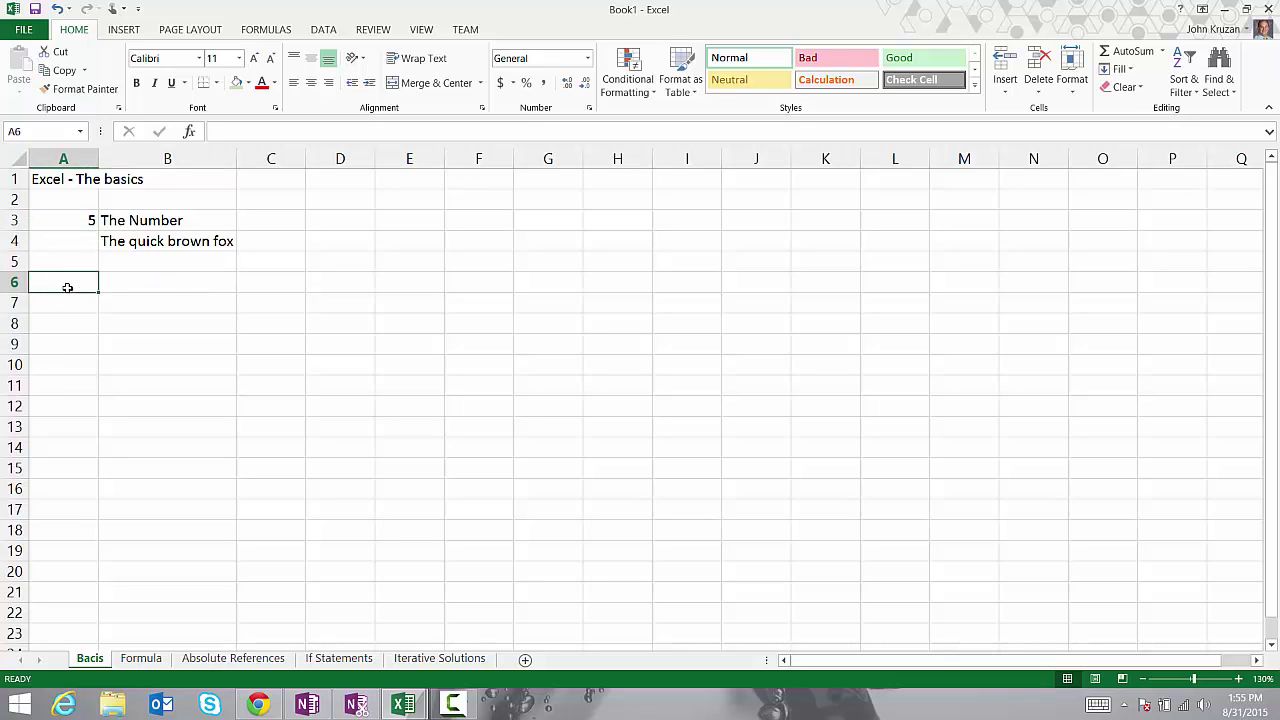
type("5.00")
key("Return")
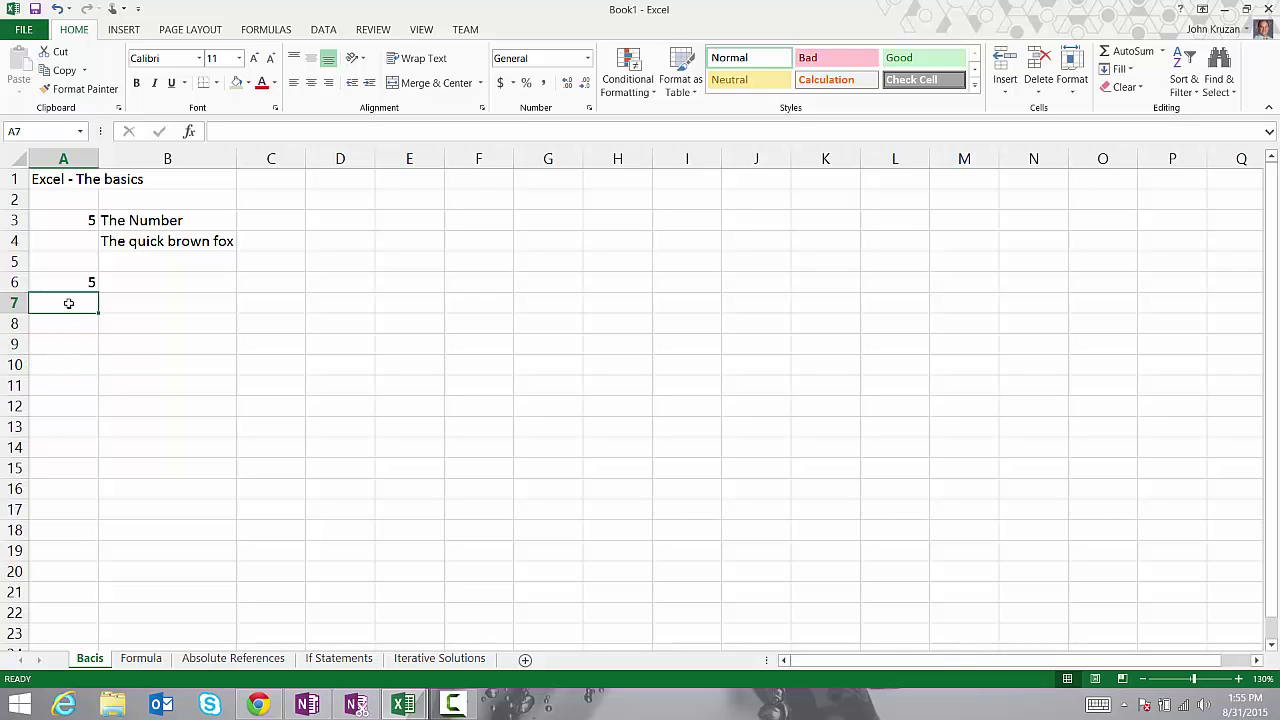
type("5.01")
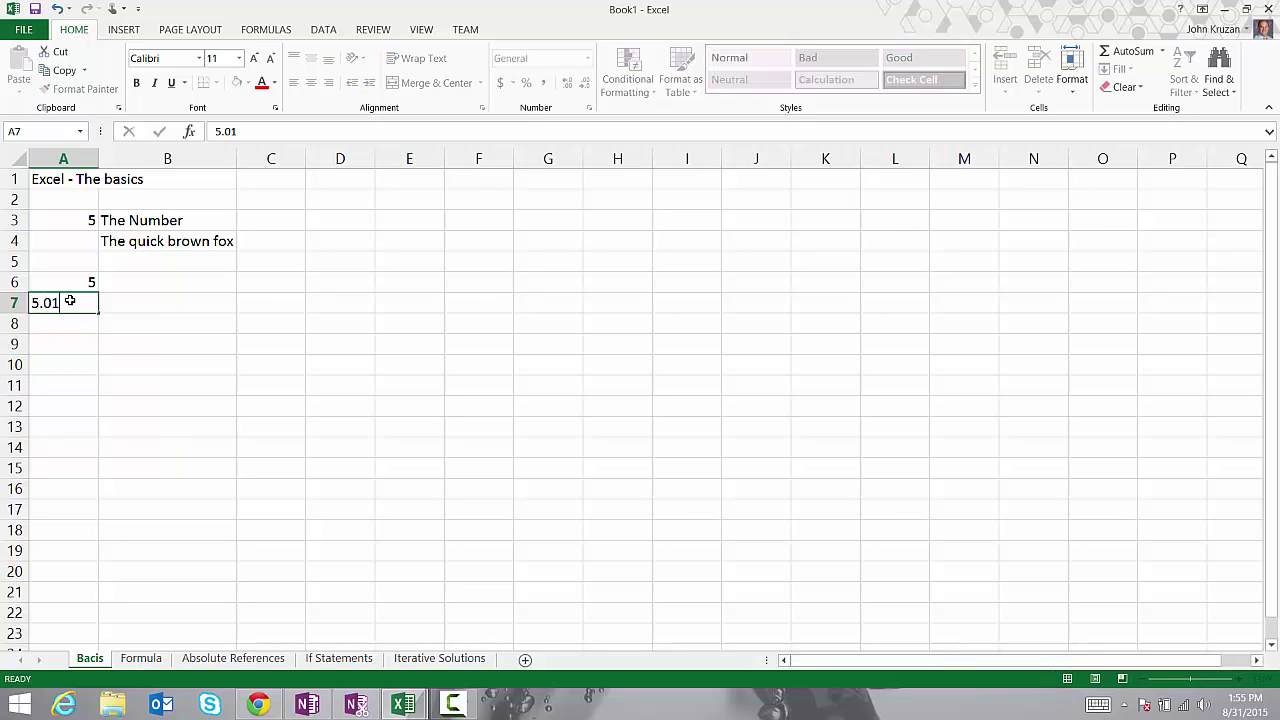
key("Return")
Format the value in A6 with two decimal places and check the number settings in Format Cells without changing them.
left_click(87, 282)
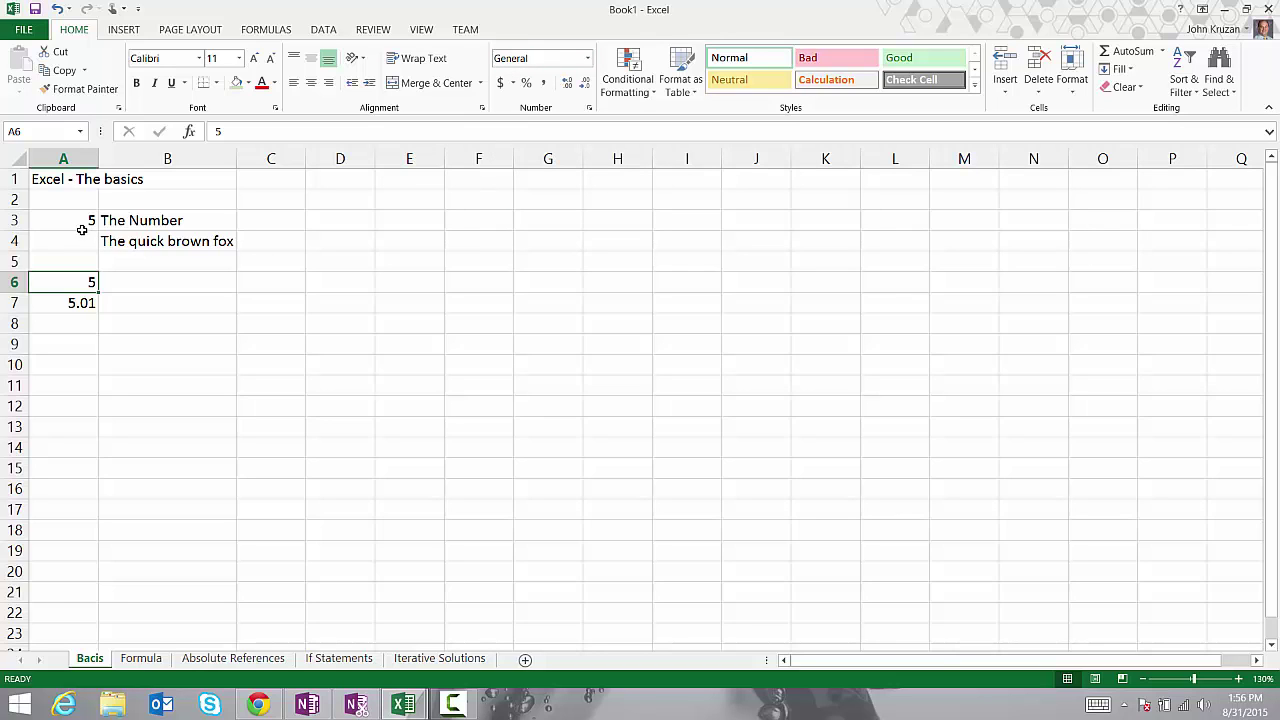
left_click_drag(72, 227, 78, 304)
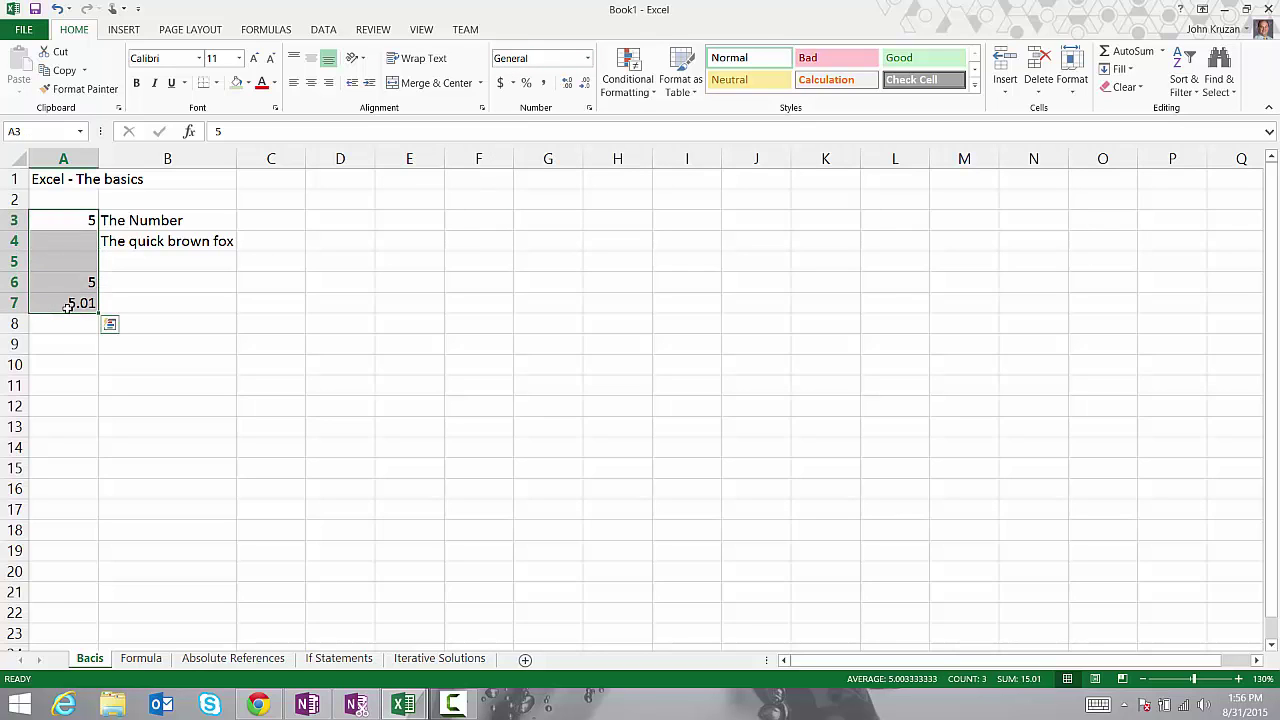
left_click(78, 305)
left_click(72, 283)
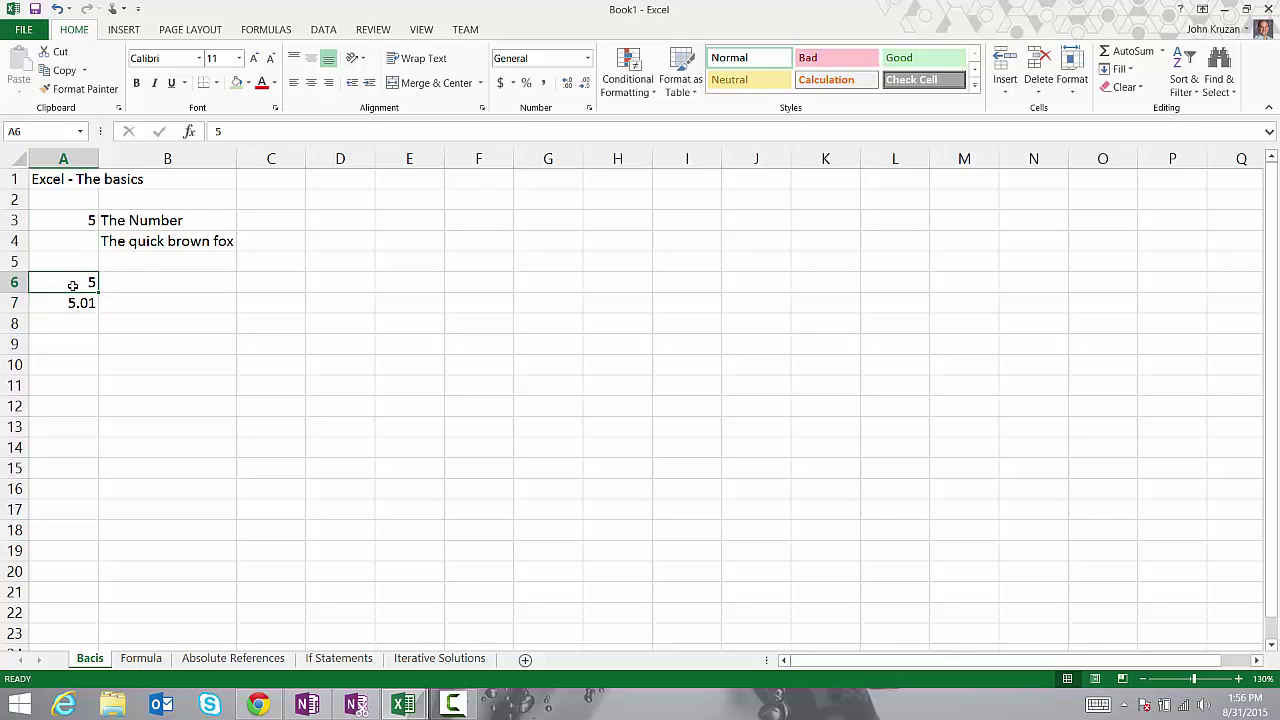
left_click(585, 85)
left_click(568, 85)
left_click(567, 85)
left_click(589, 107)
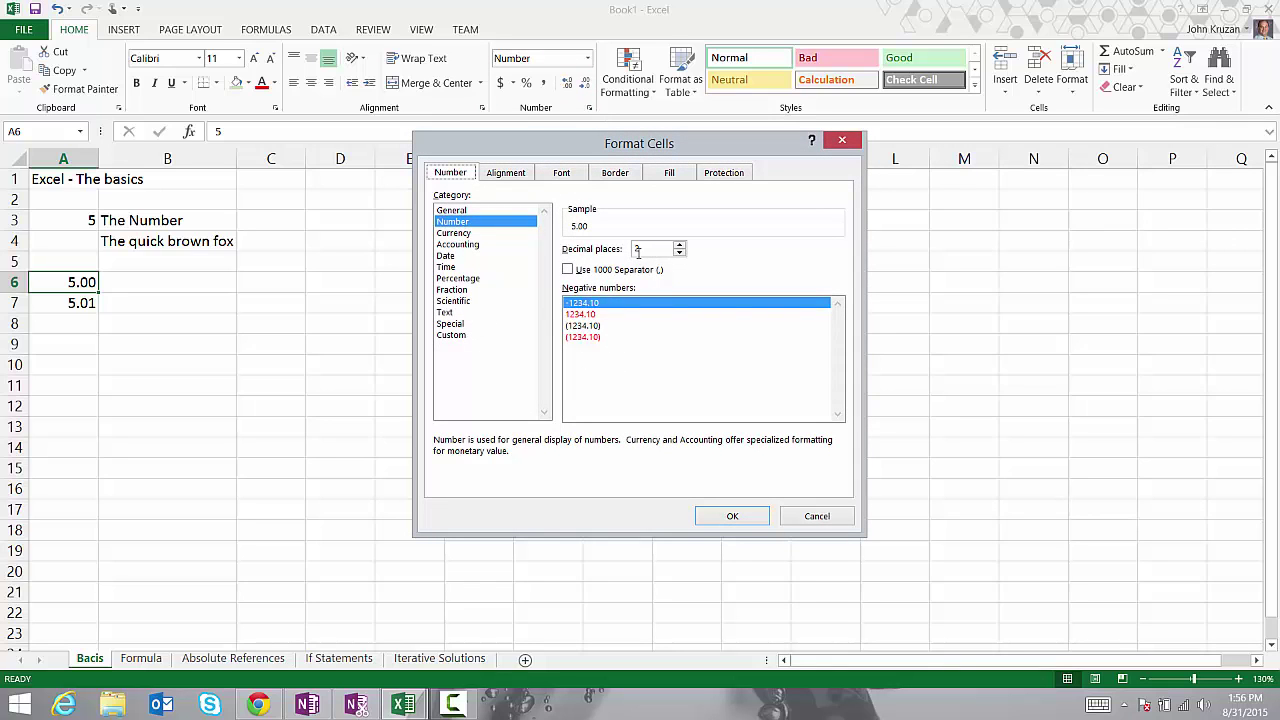
left_click(812, 516)
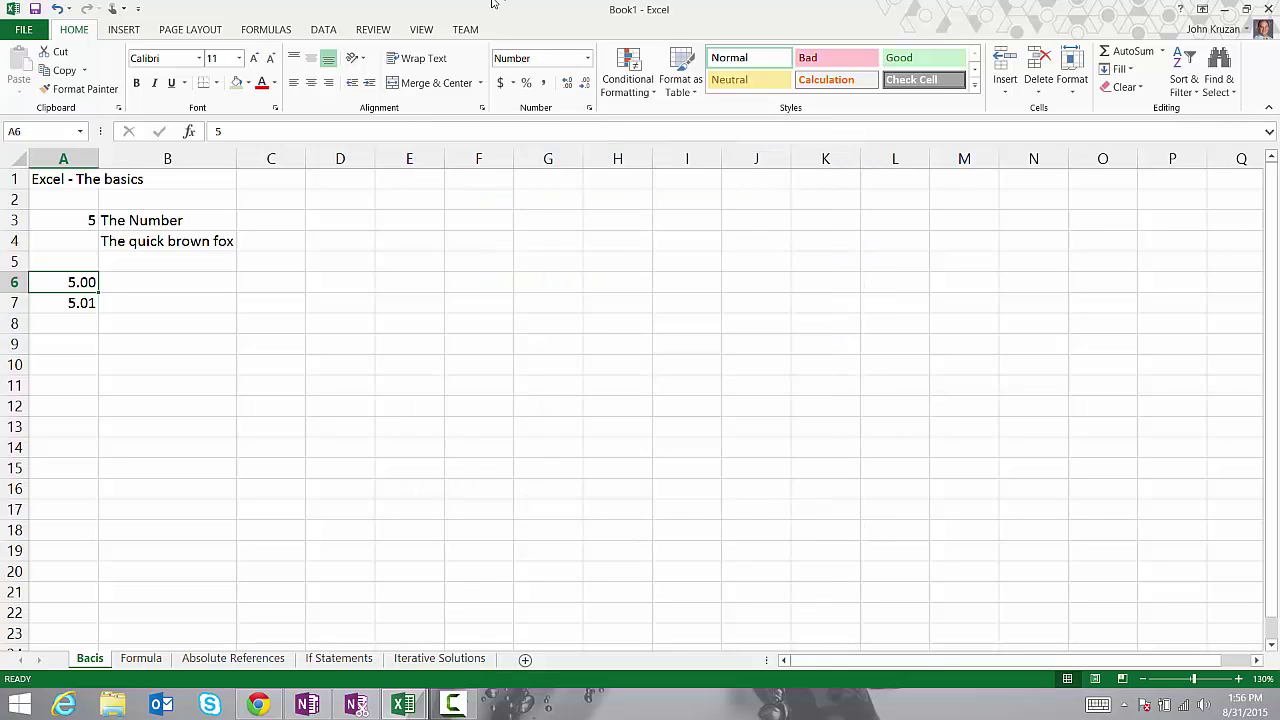
Try more and fewer decimal places on cell A6, finishing with one decimal place.
left_click(567, 85)
left_click(567, 87)
left_click(586, 88)
left_click(586, 88)
left_click(586, 88)
left_click(568, 88)
left_click(568, 86)
left_click(586, 88)
left_click(586, 88)
left_click(303, 298)
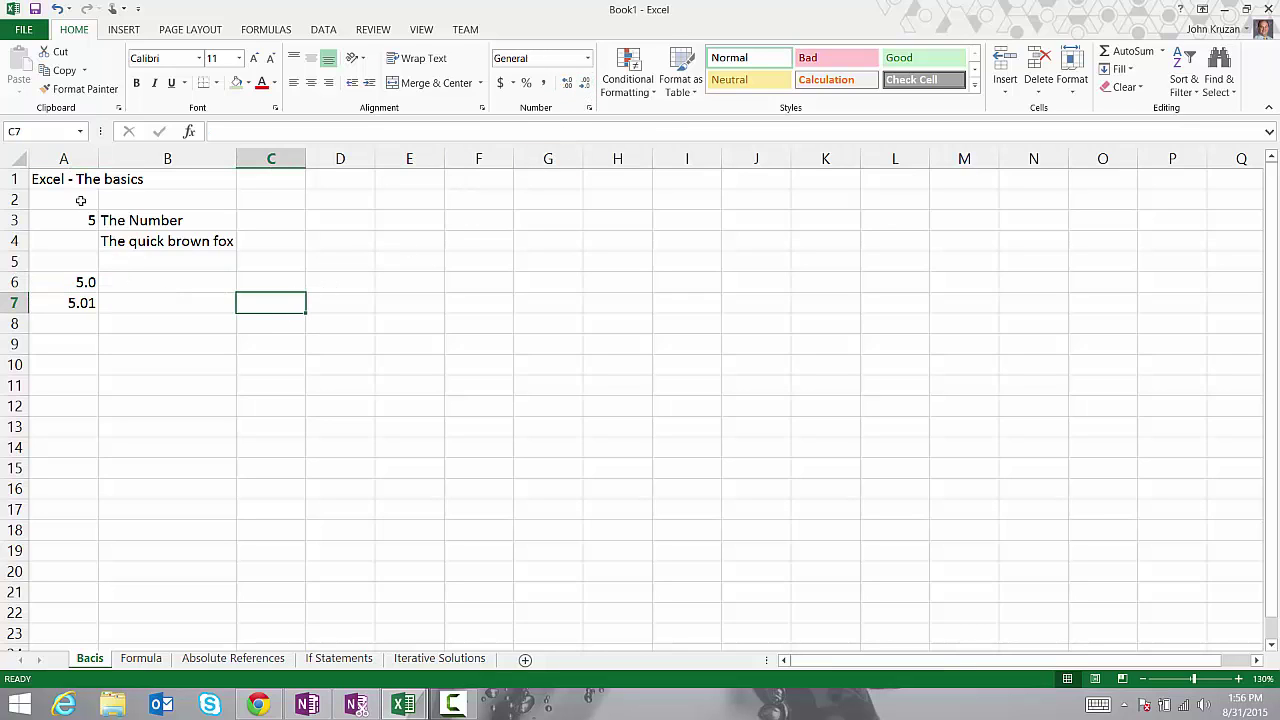
Increase the decimal places of cells A3:A8 to four, and reduce them to two.
left_click(63, 159)
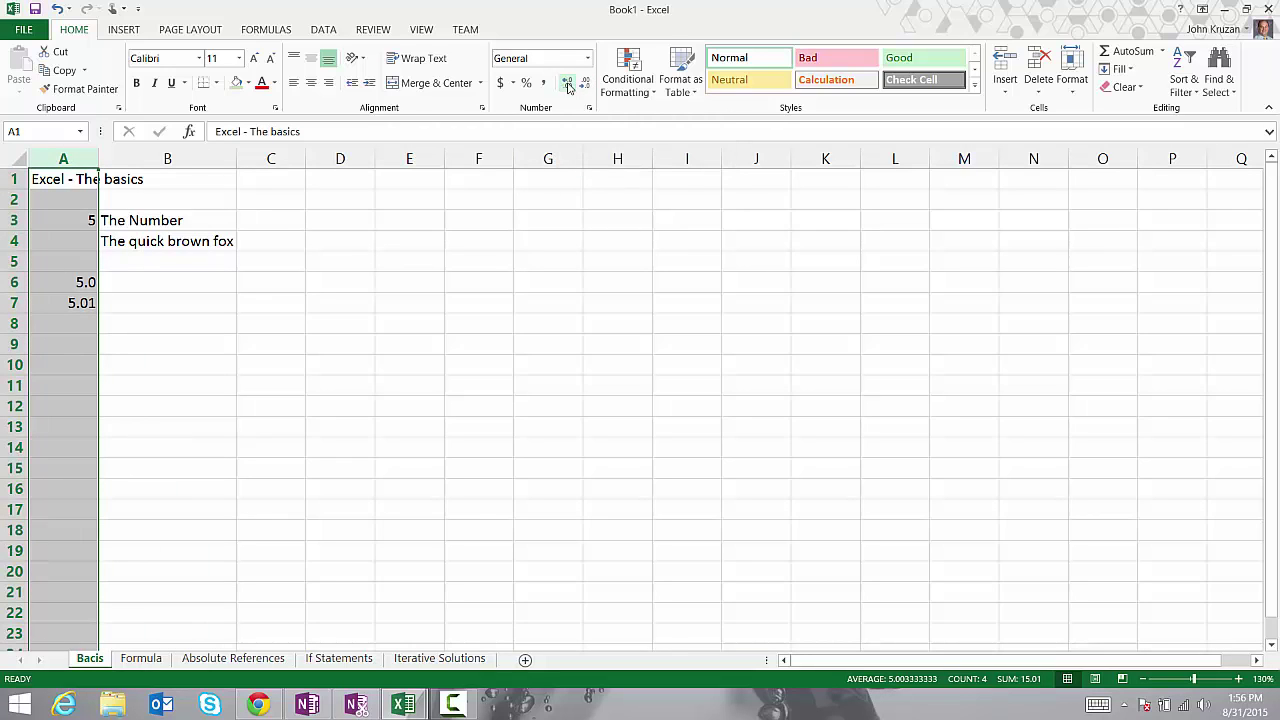
left_click(259, 359)
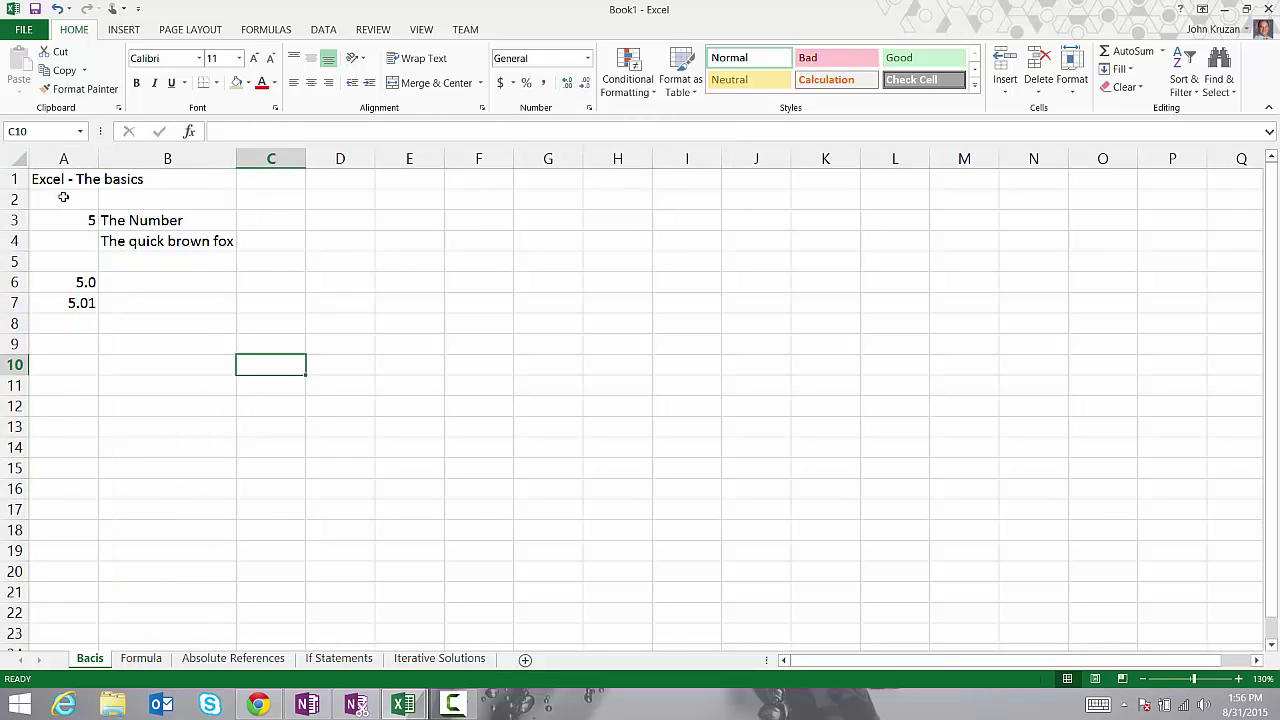
left_click_drag(48, 222, 47, 322)
left_click(567, 85)
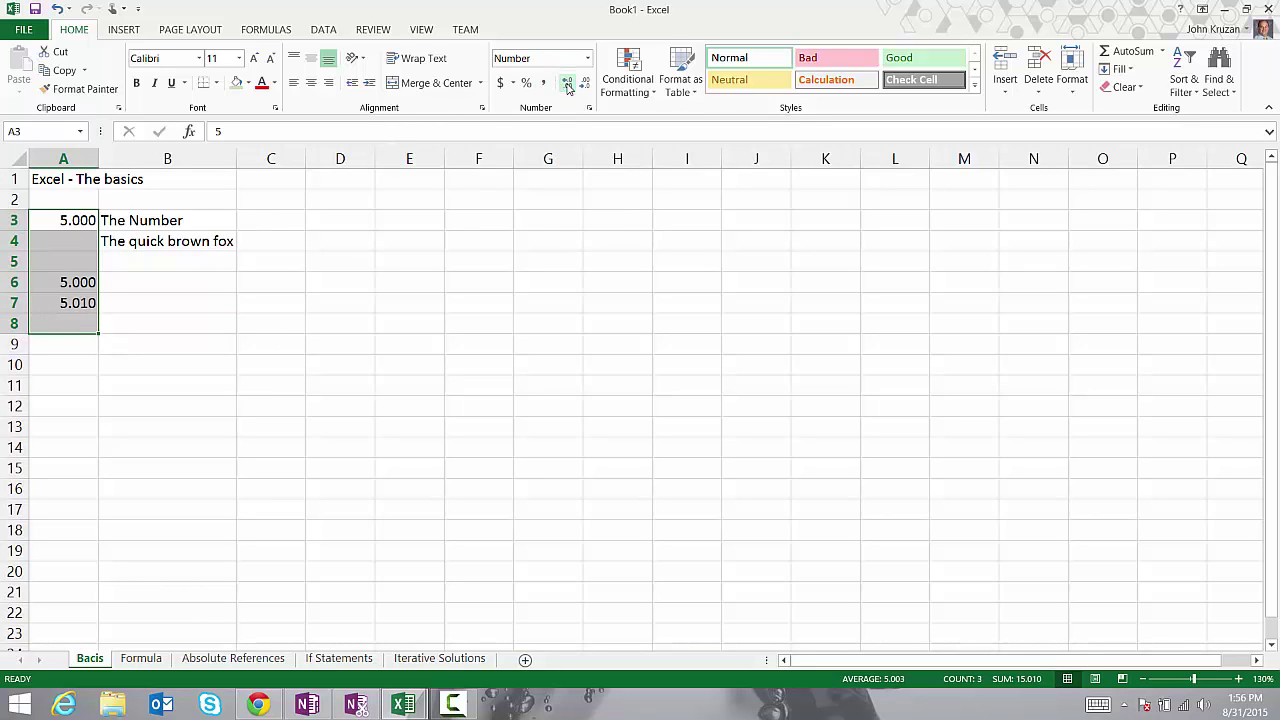
left_click(567, 85)
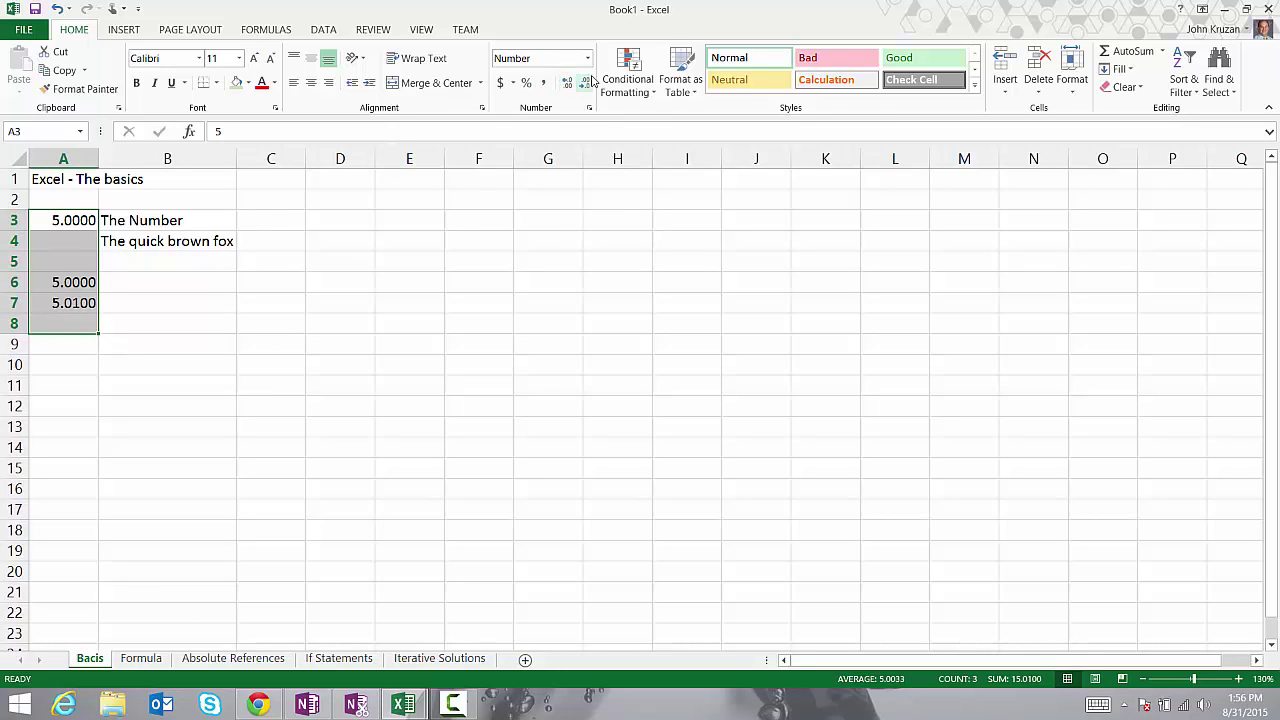
left_click(584, 85)
left_click(584, 85)
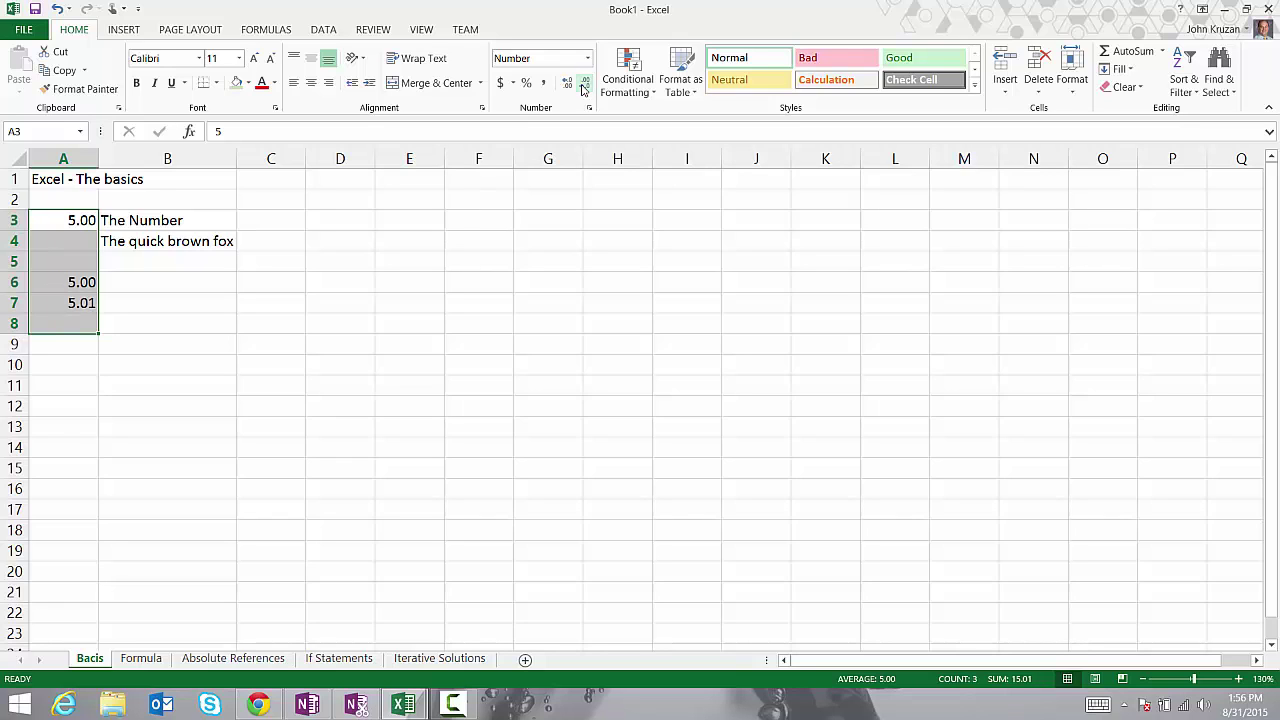
left_click(365, 299)
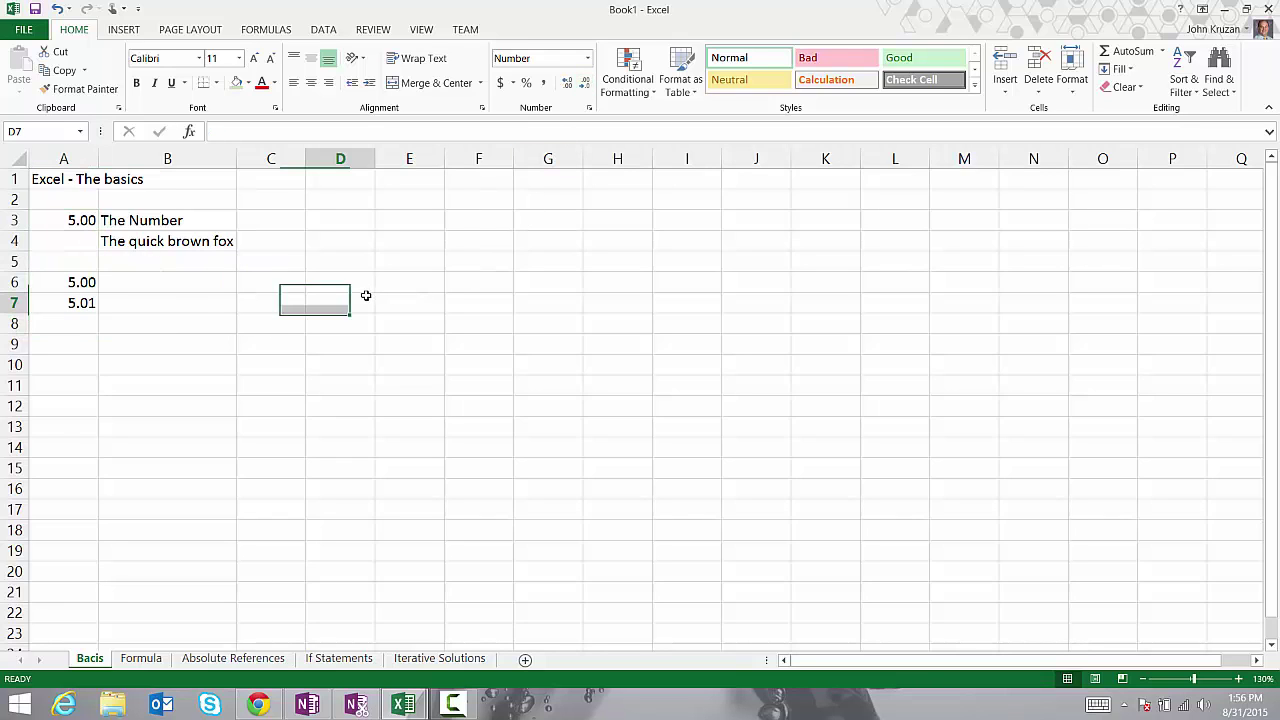
Widen column A so the title in A1 fits entirely within the column.
left_click(38, 181)
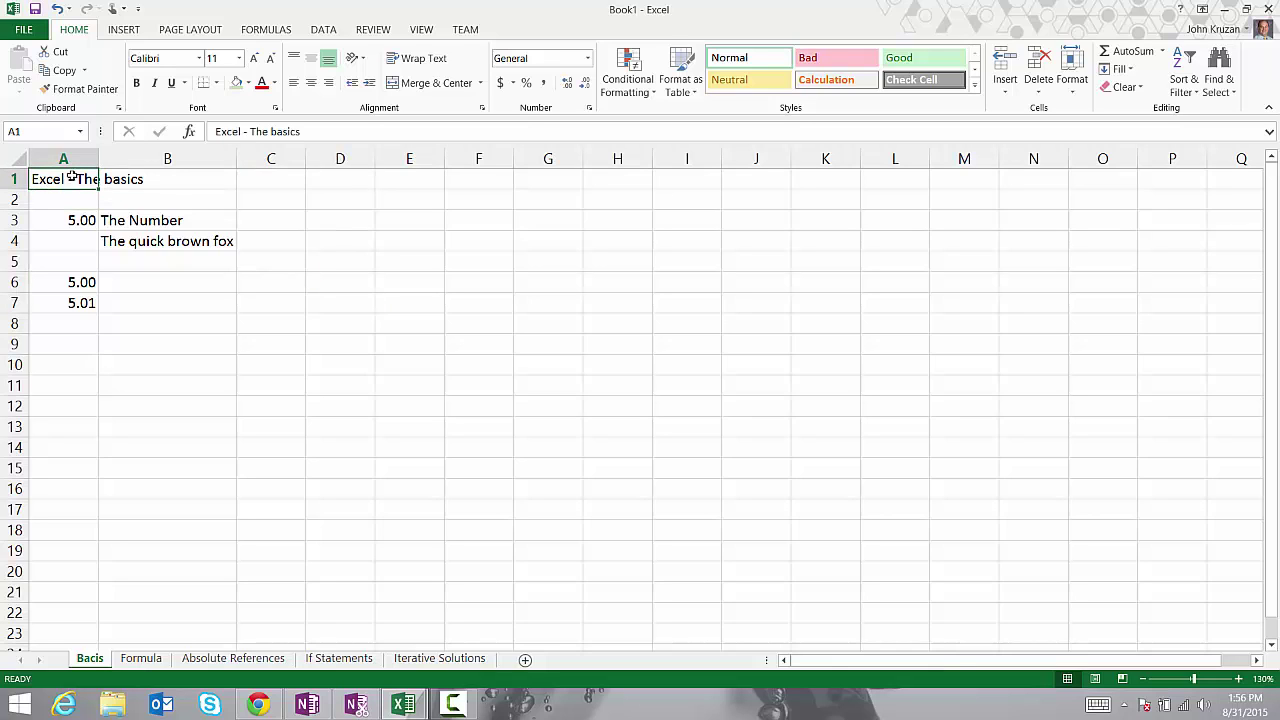
left_click_drag(57, 177, 55, 300)
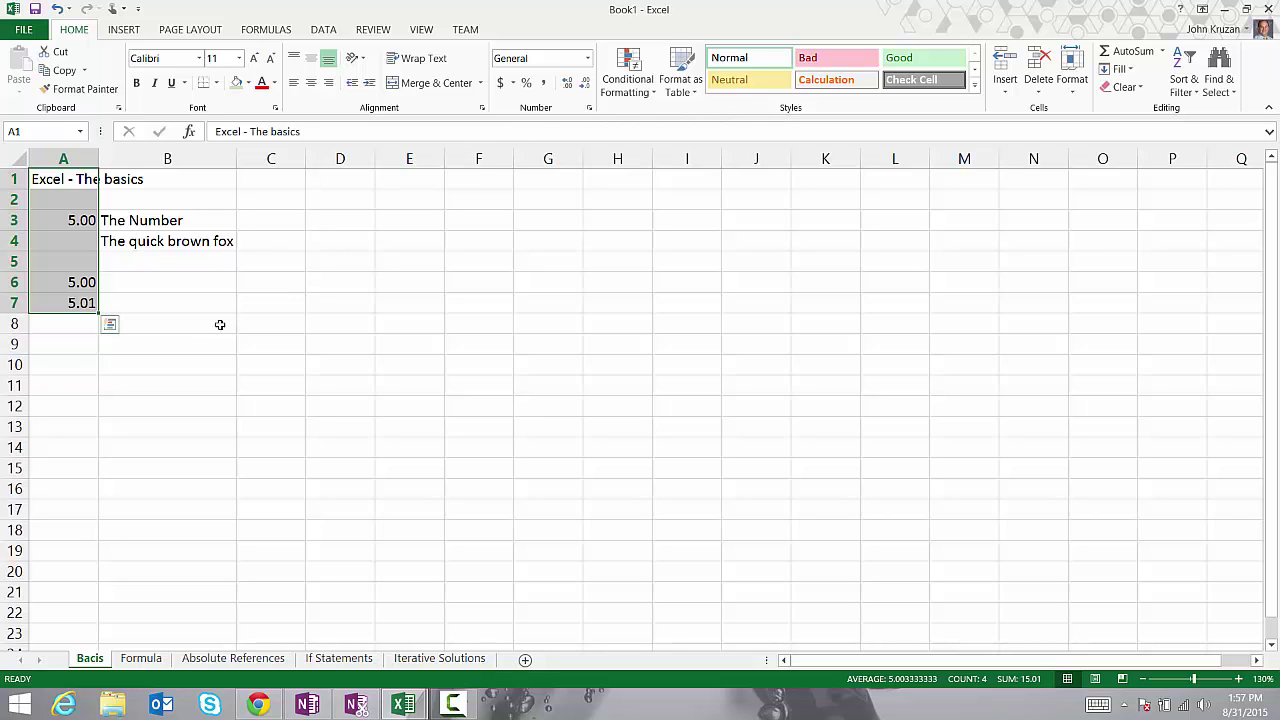
left_click_drag(218, 325, 186, 350)
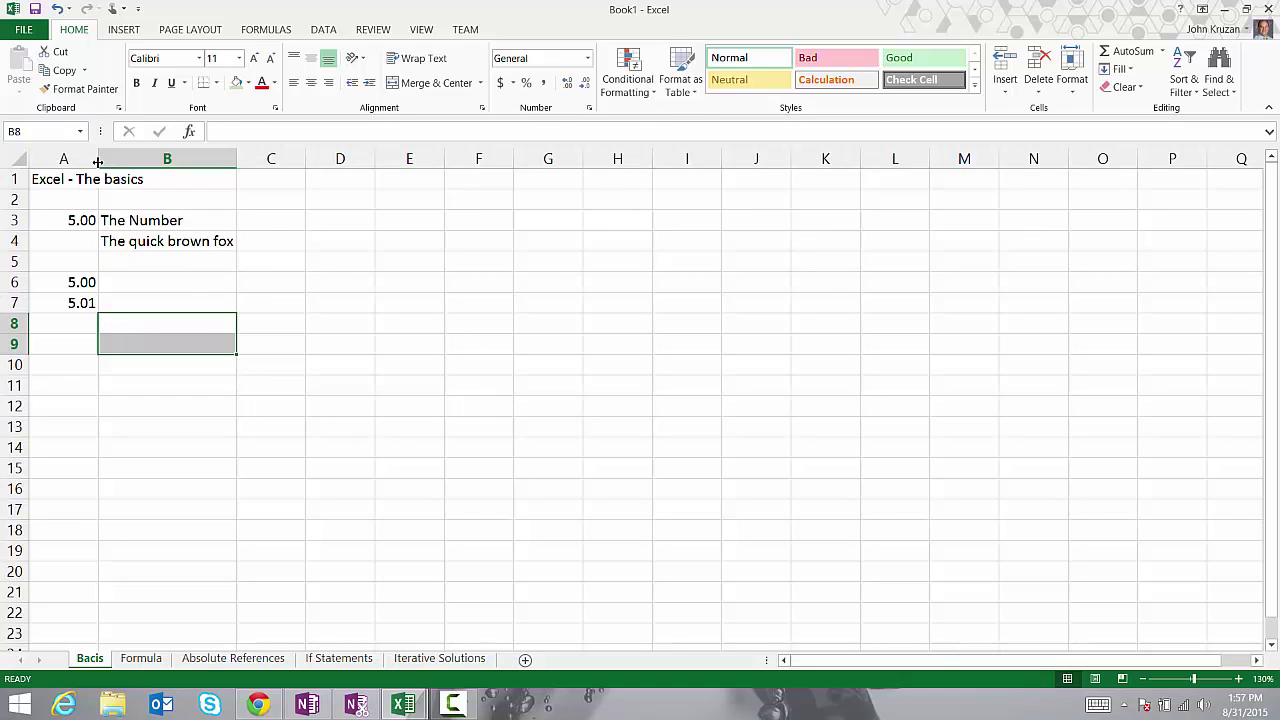
left_click_drag(98, 161, 165, 314)
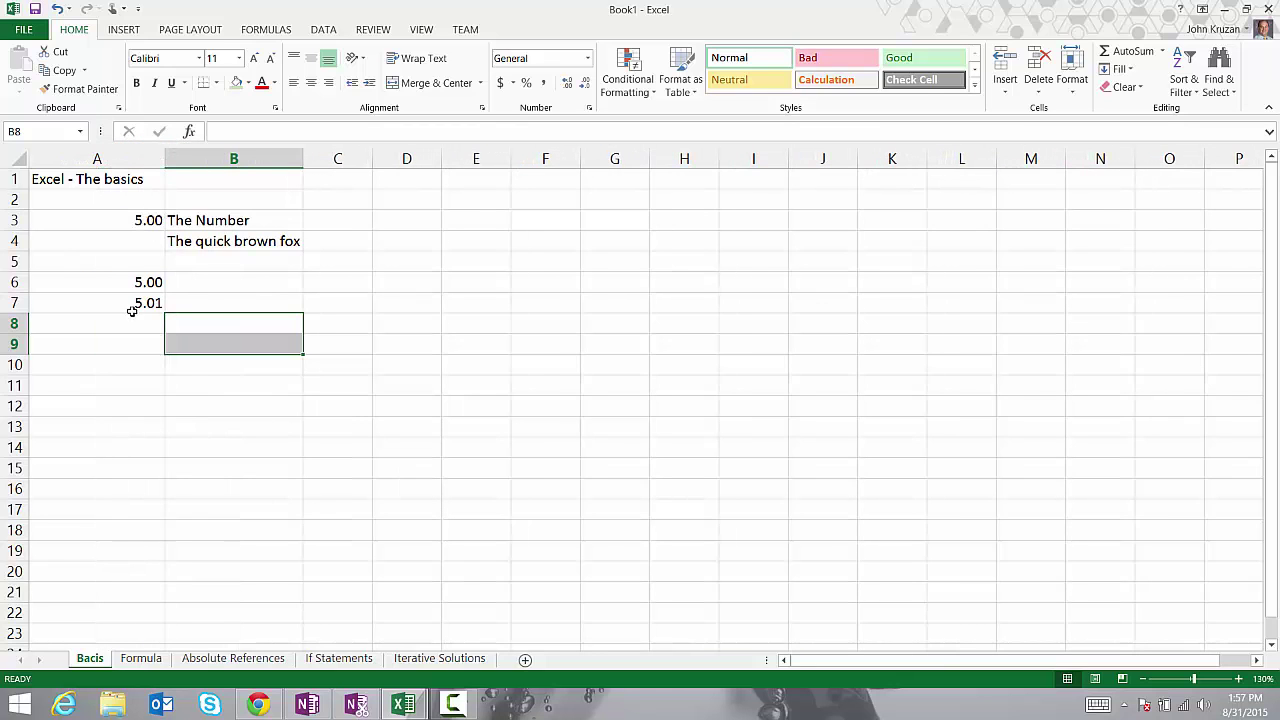
Apply a box border around cell A3.
left_click(105, 229)
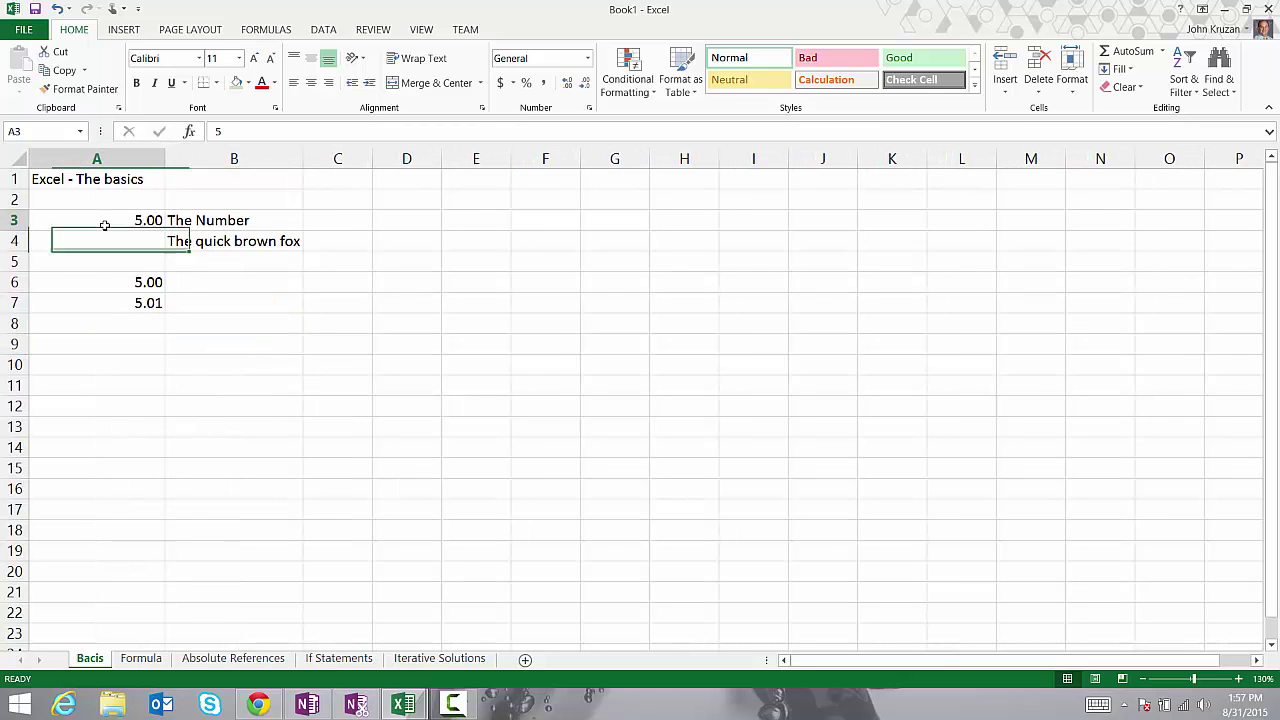
left_click(217, 91)
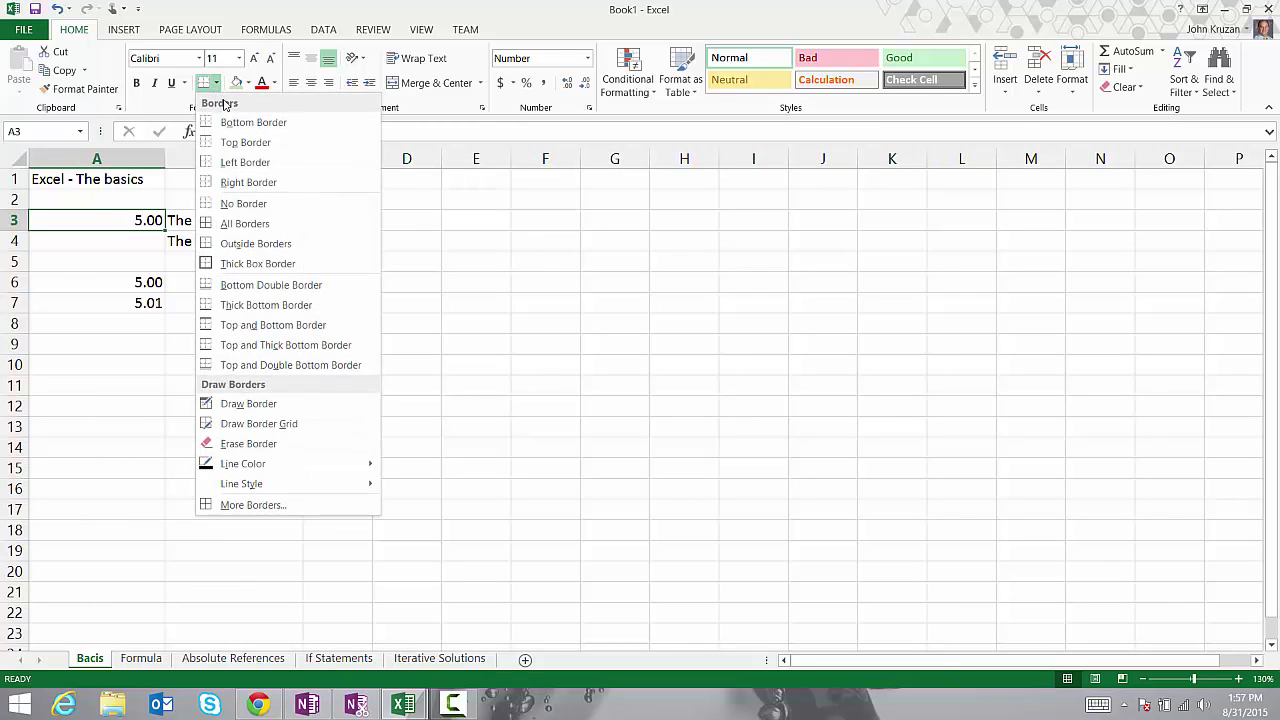
left_click(240, 284)
left_click(250, 428)
left_click(235, 367)
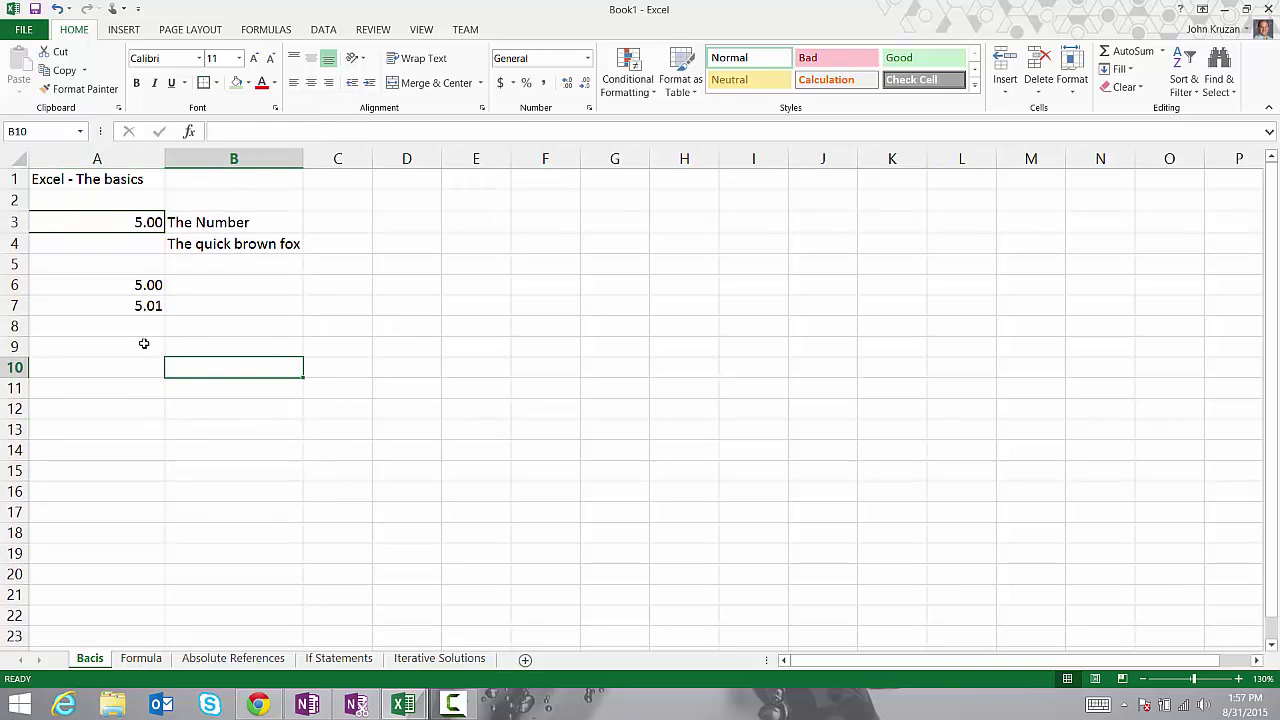
Fill cell B3, "The Number", with a light blue background color.
left_click(213, 222)
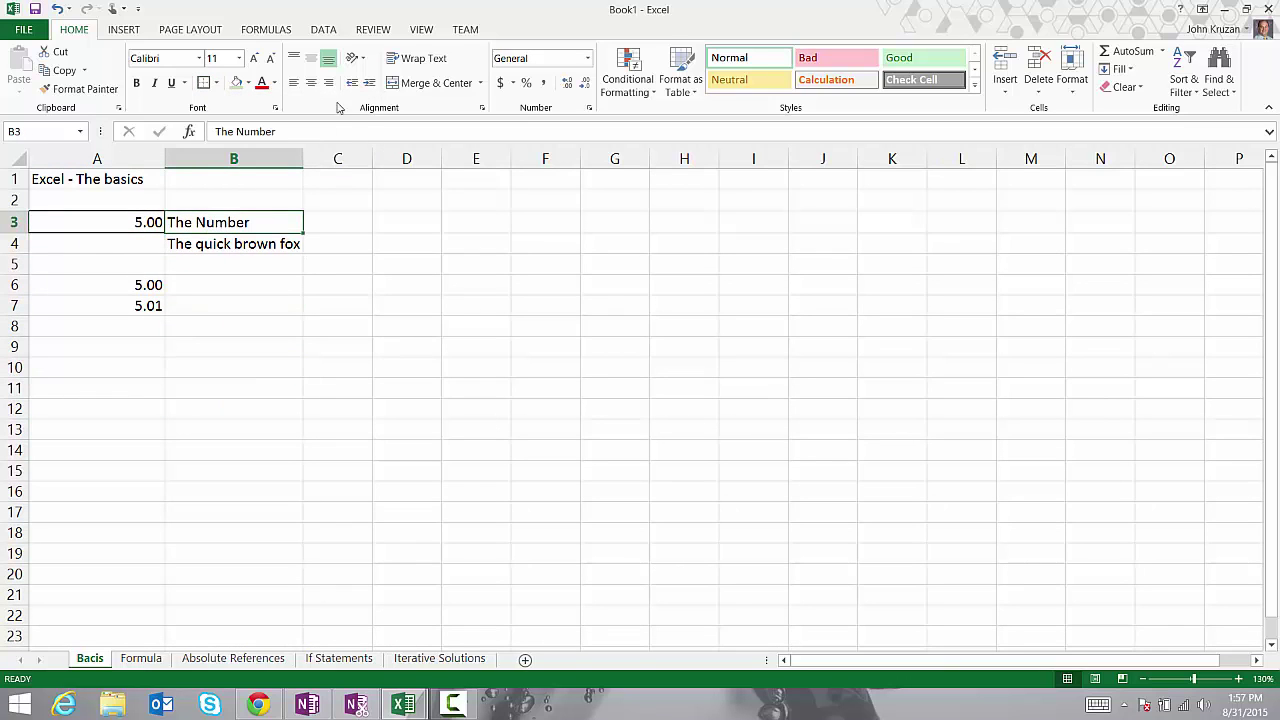
left_click(248, 83)
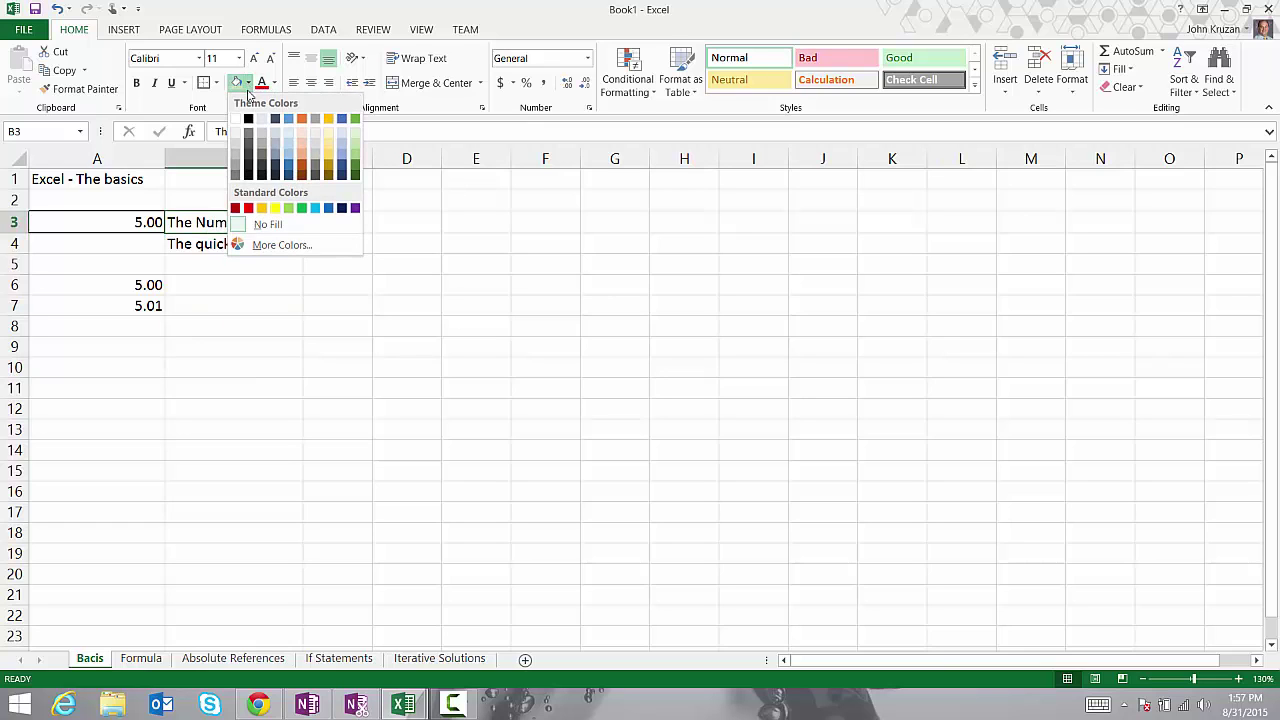
left_click(289, 144)
left_click(275, 350)
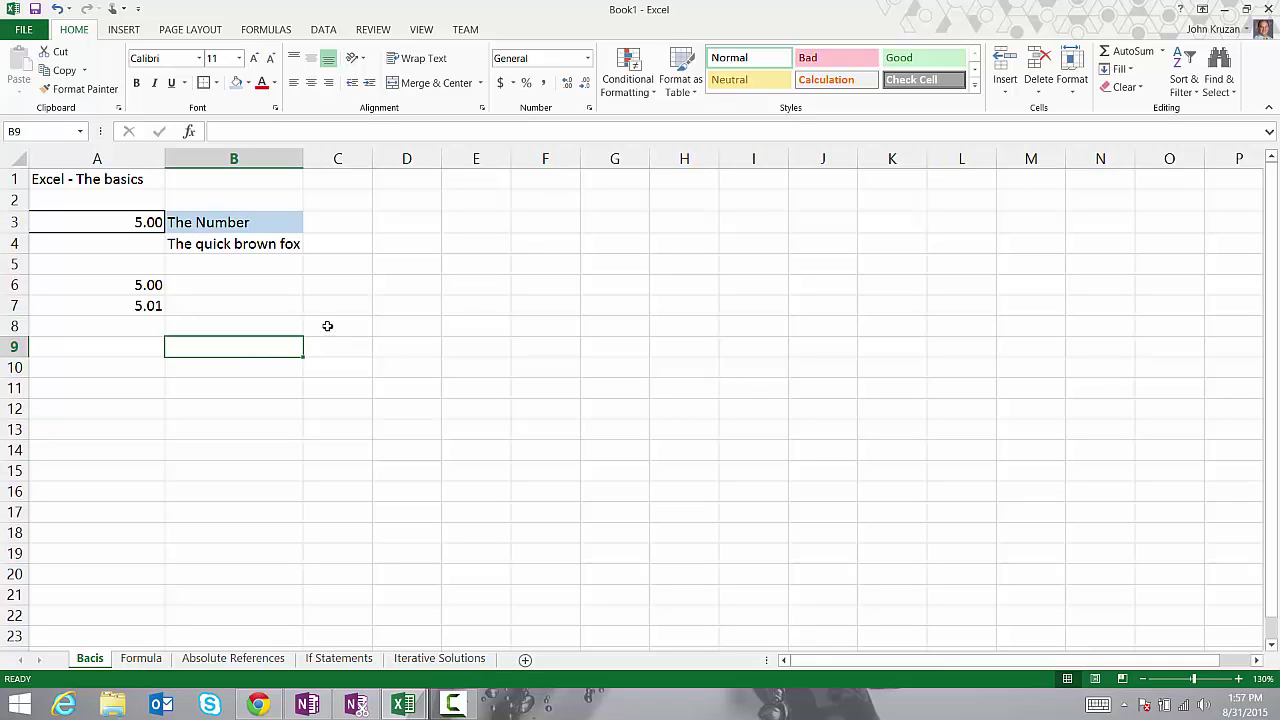
View the Formula sheet and return to the Bacis sheet.
left_click(251, 223)
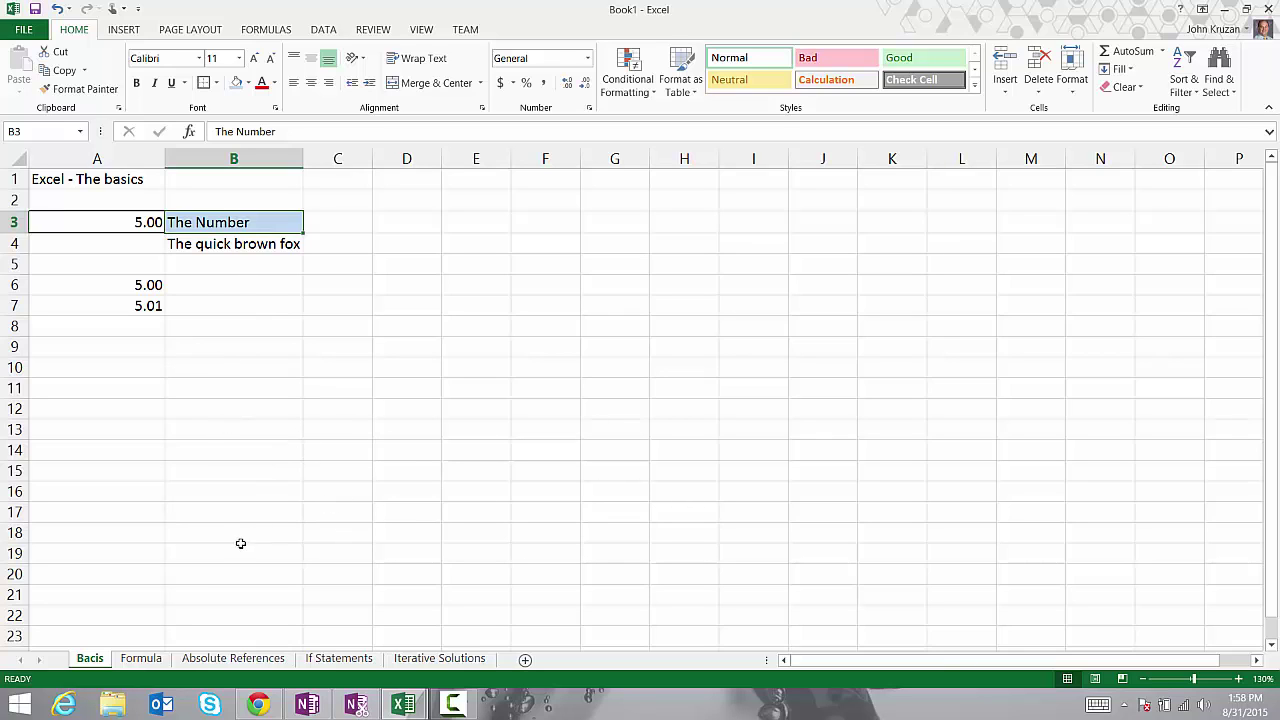
left_click(140, 659)
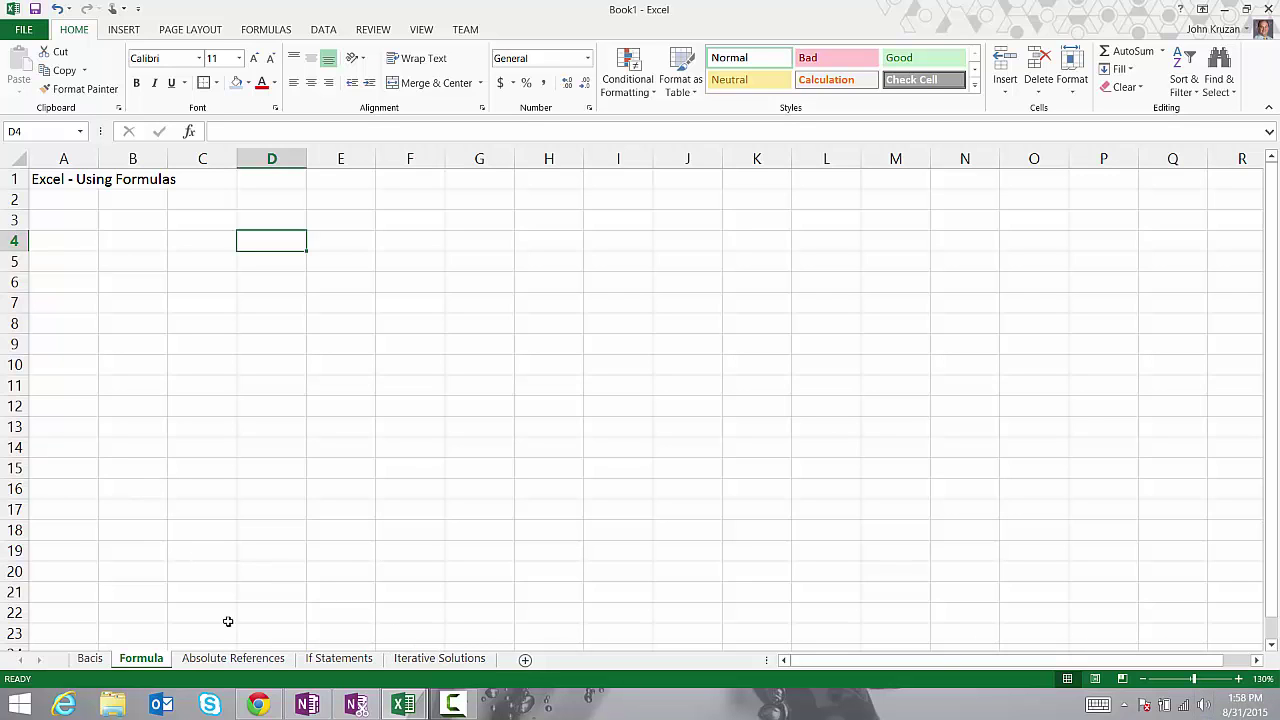
left_click(90, 662)
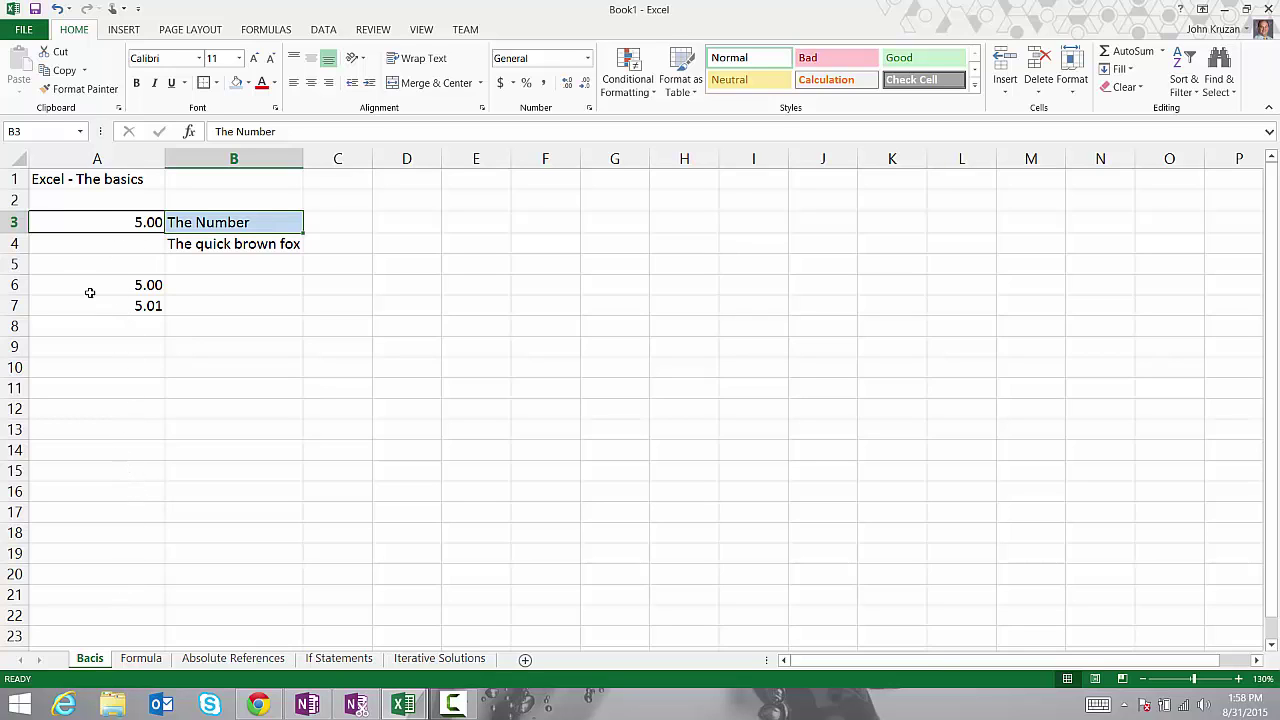
Enter the numbers 1 to 10 one by one down column D, in cells D3 to D12.
left_click(414, 223)
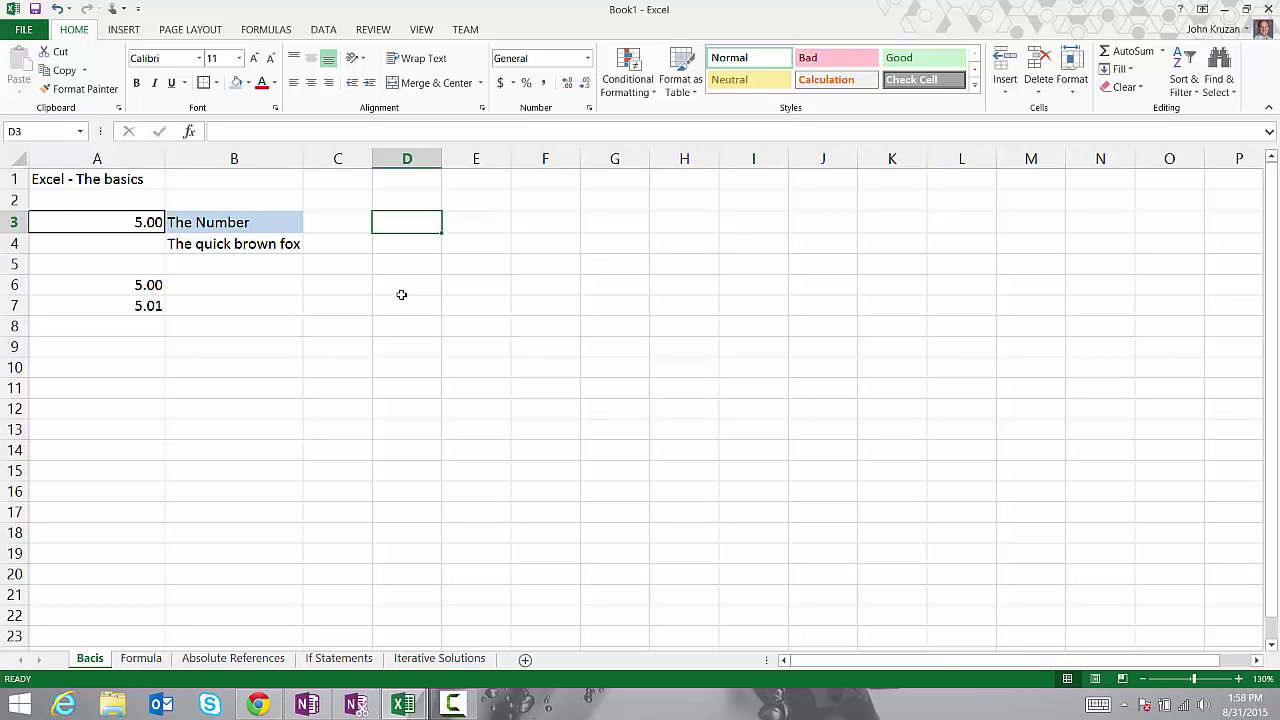
type("1")
key("Return")
type("2")
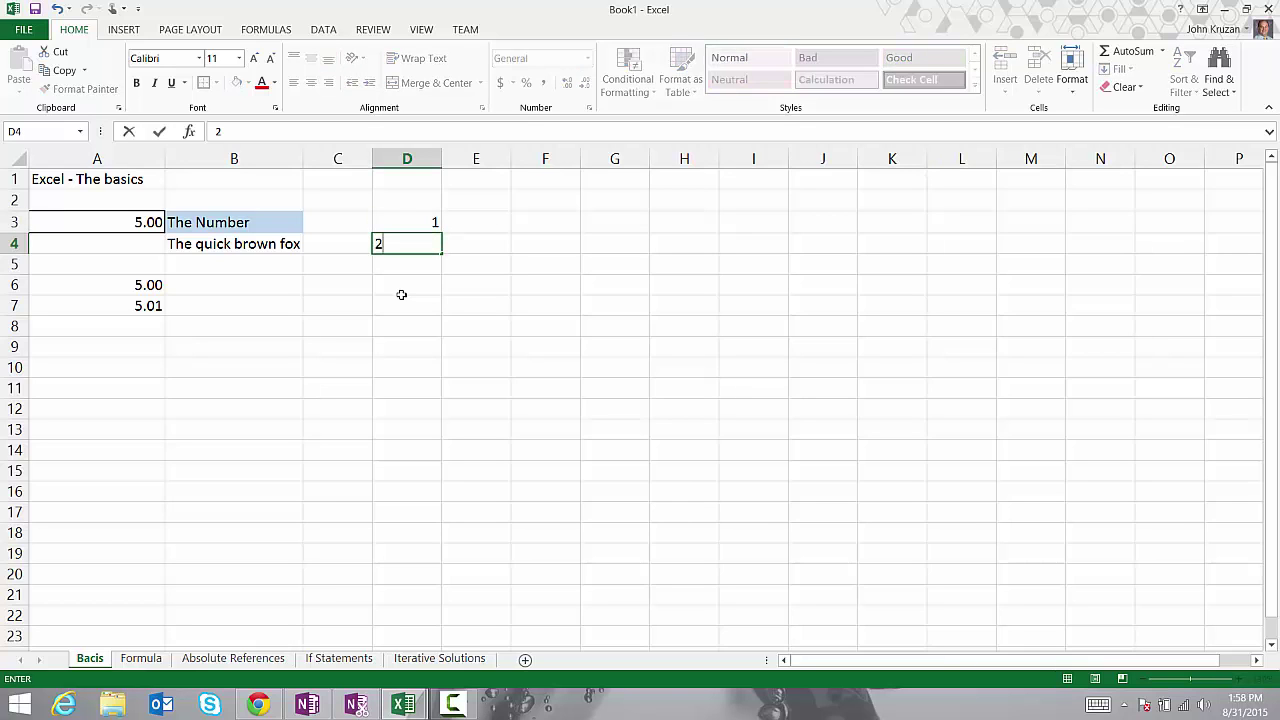
key("Return")
type("3")
key("Return")
type("4")
key("Return")
type("5")
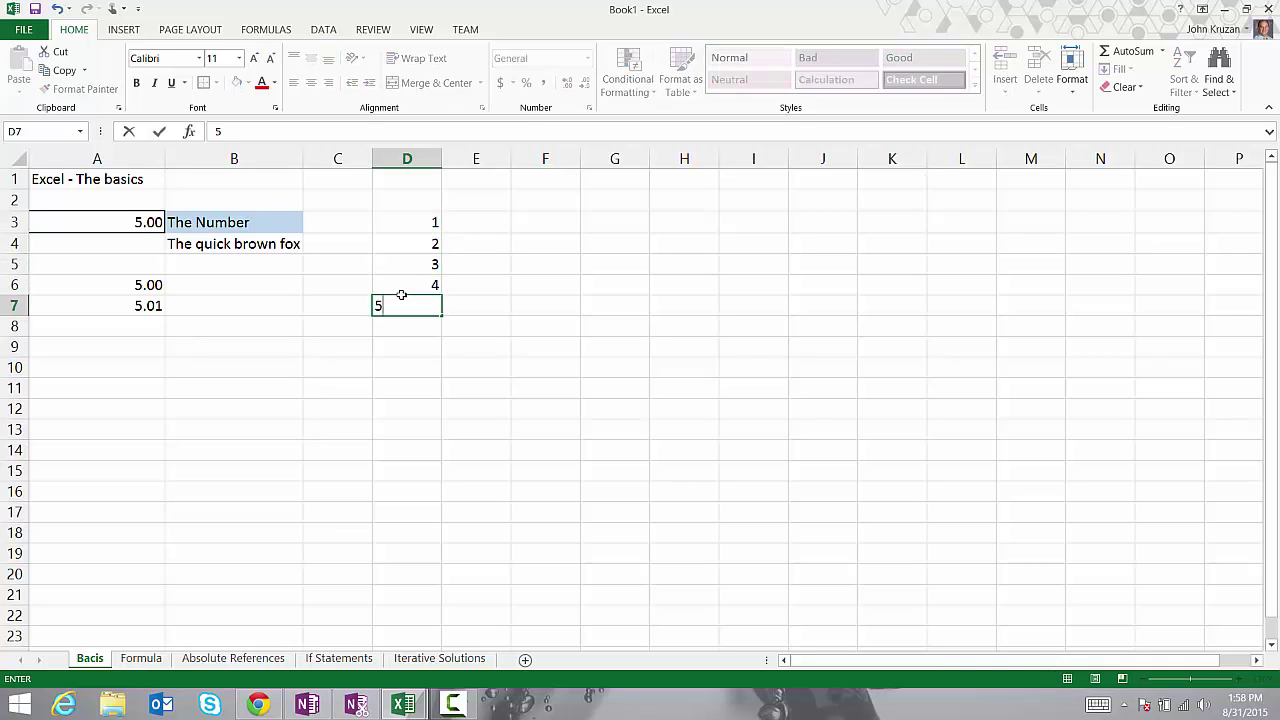
key("Return")
type("6")
key("Return")
type("7")
key("Return")
type("8")
key("Return")
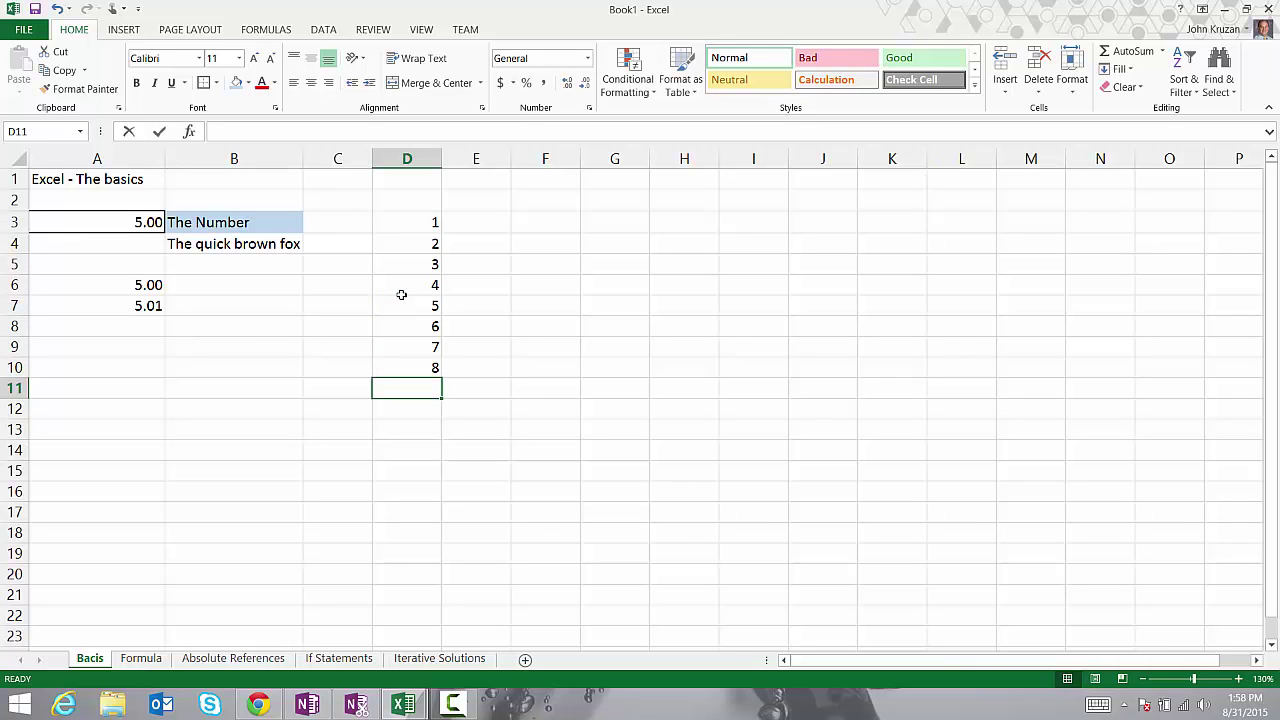
type("9")
key("Return")
type("10")
key("Return")
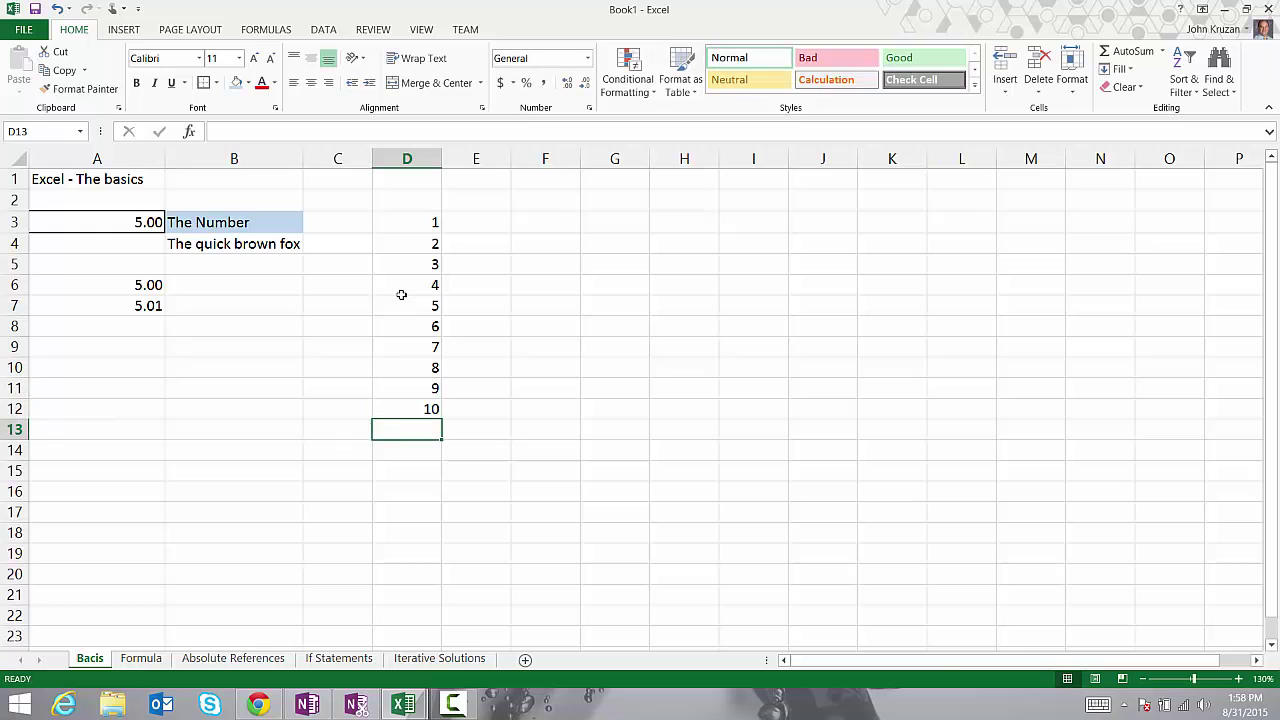
Enter 1 in E3 and 2 in E4, and extend the series from these two cells down to E12.
left_click(486, 223)
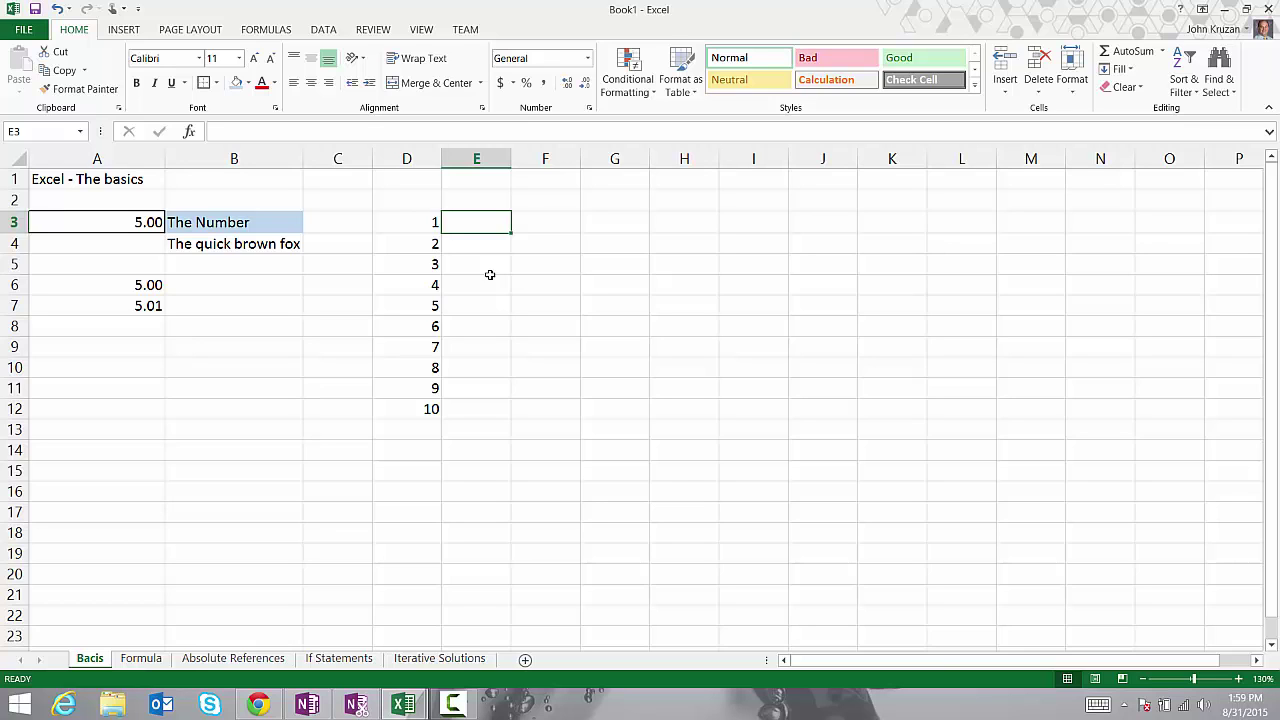
type("1")
key("Return")
type("2")
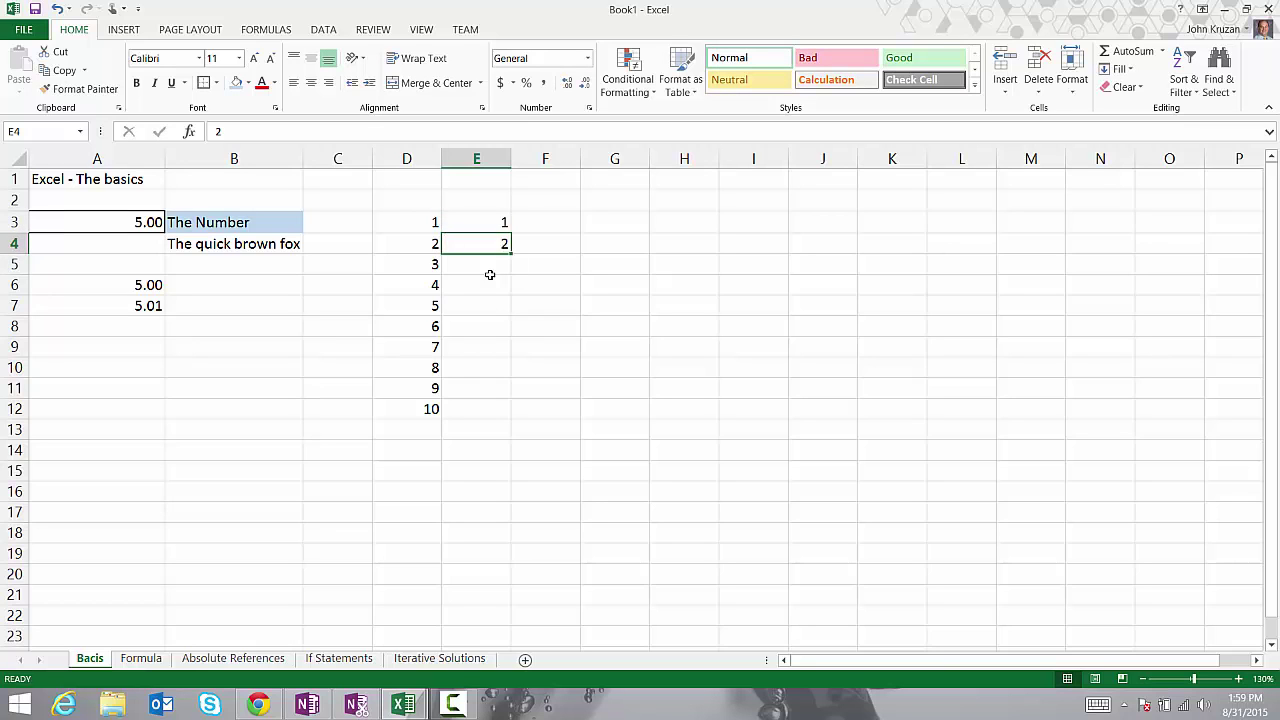
key("Return")
left_click_drag(476, 219, 477, 250)
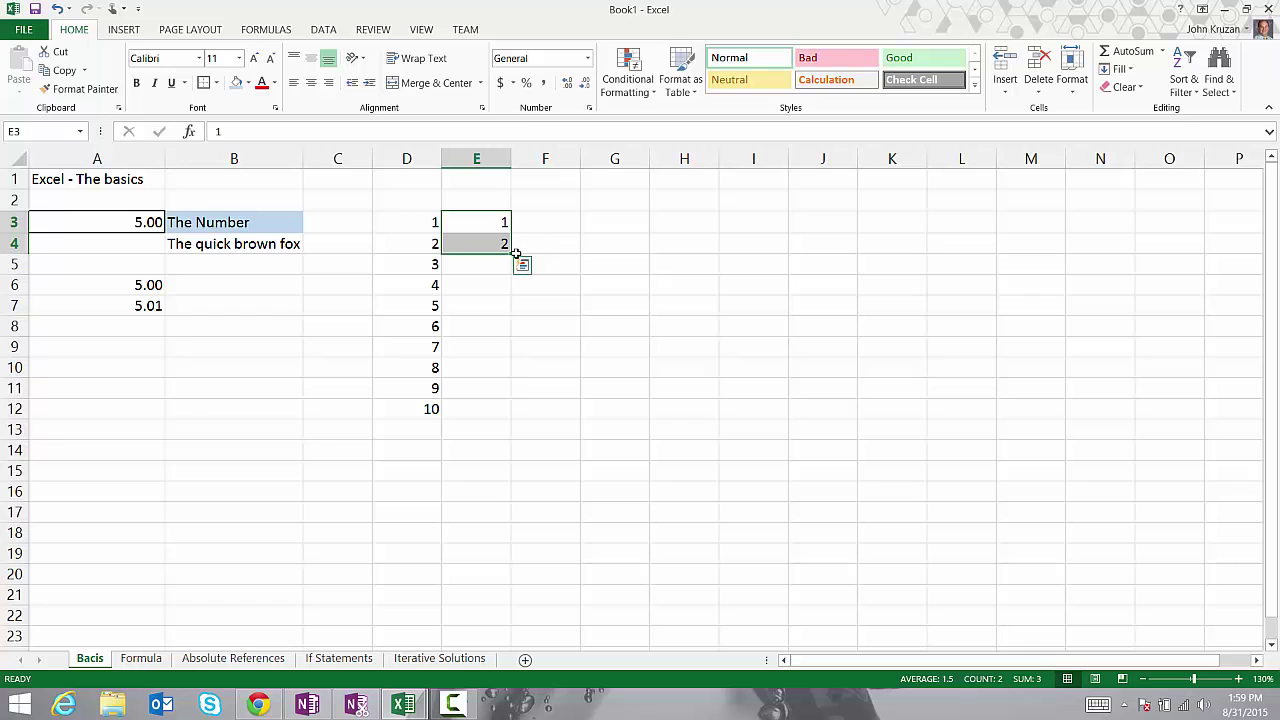
left_click_drag(510, 254, 507, 414)
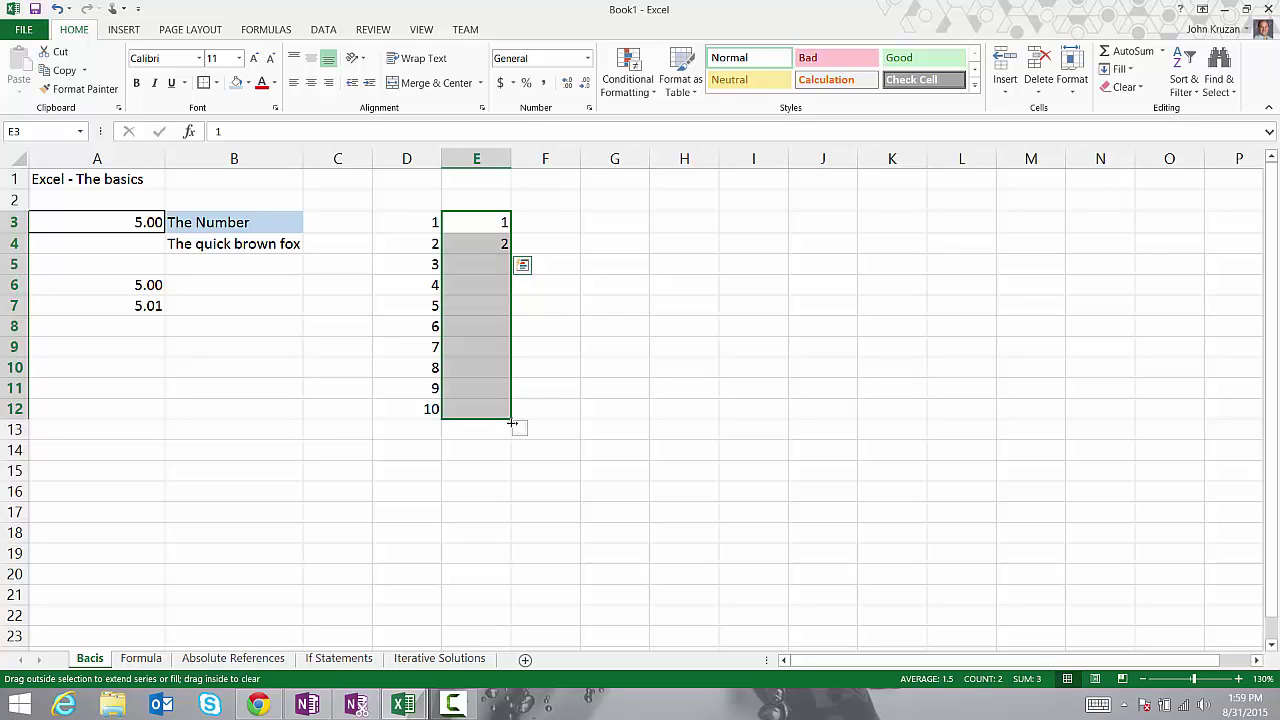
left_click(617, 491)
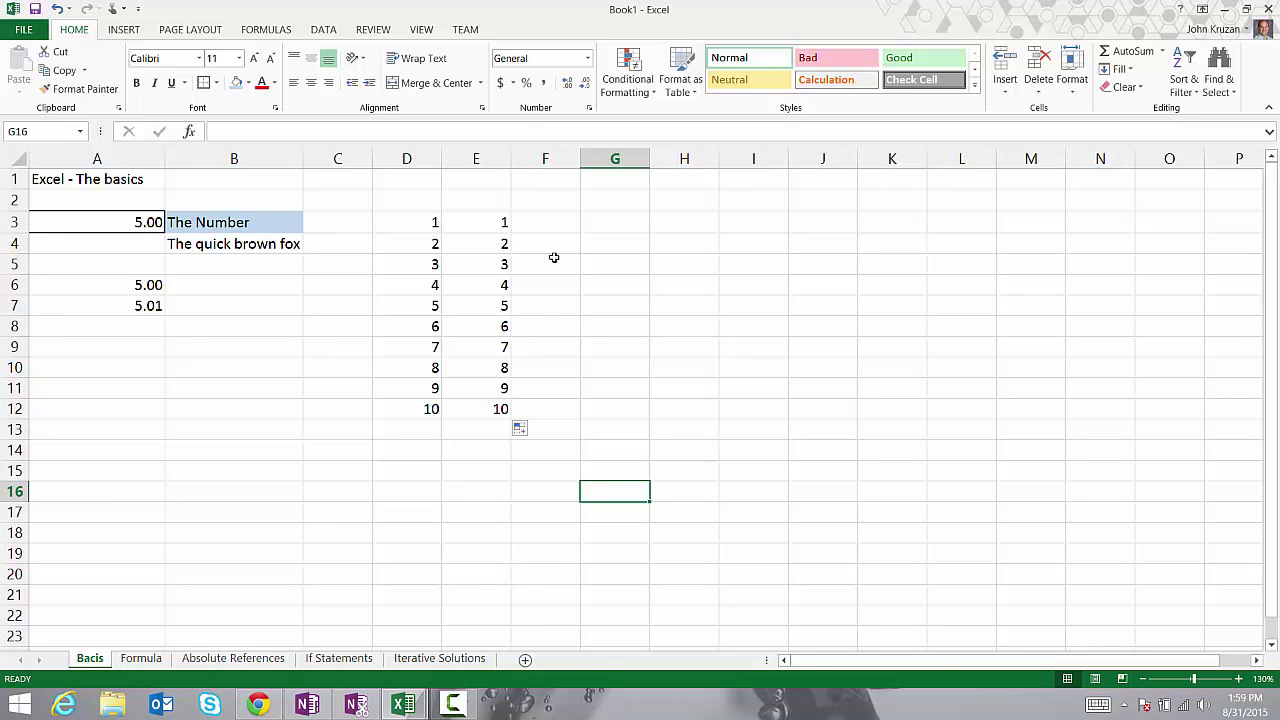
Enter 1 in F3 and 3 in F4, and extend the series from these two cells down to F12.
left_click(558, 227)
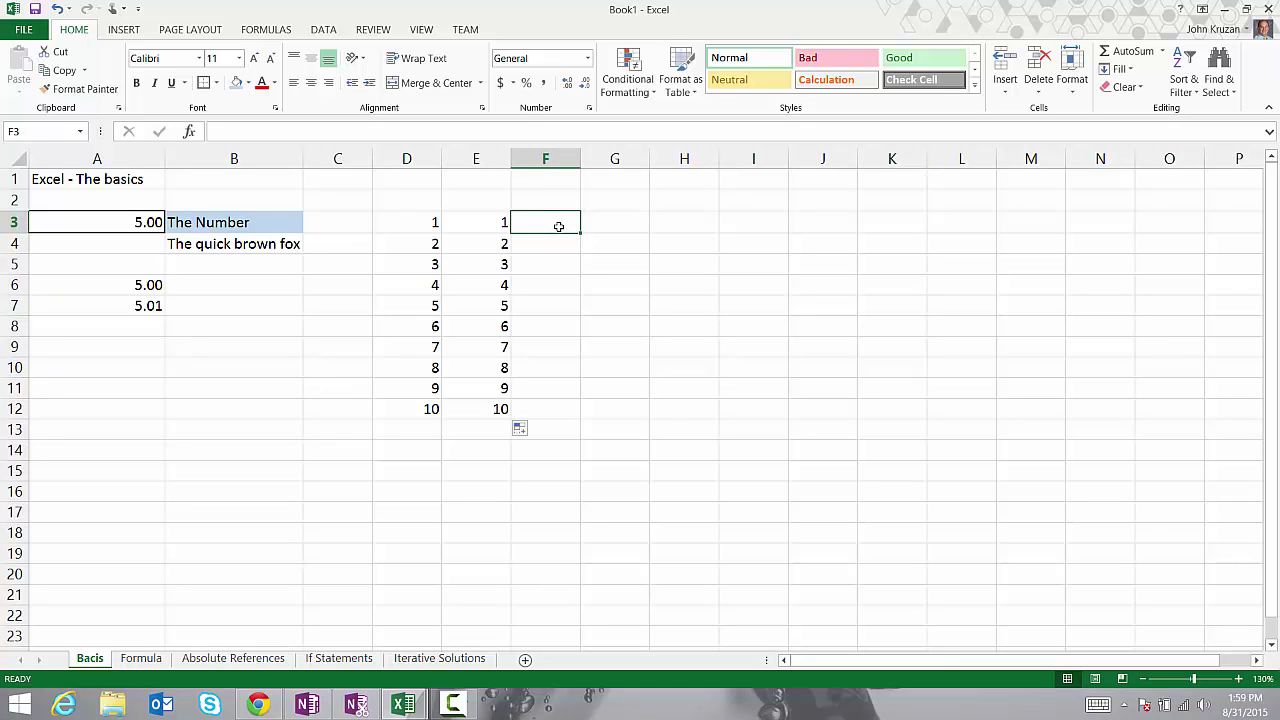
type("1")
key("Return")
type("2")
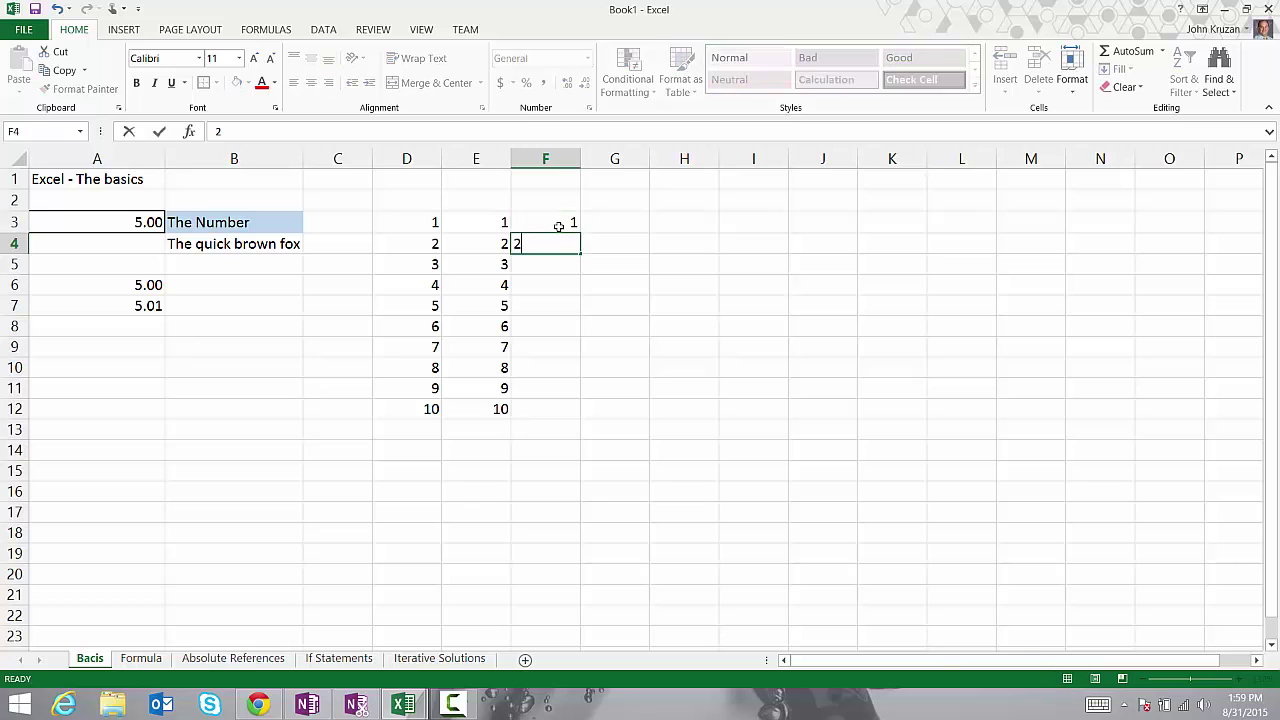
key("Return")
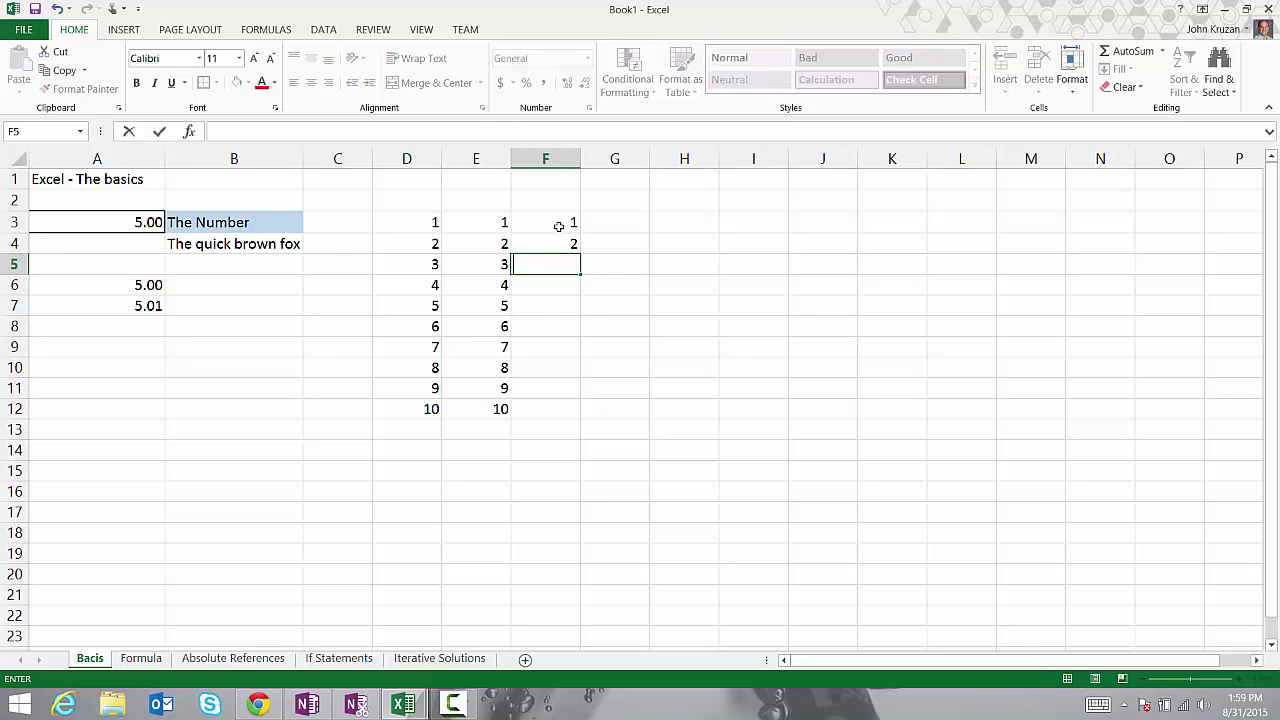
left_click(561, 239)
type("3")
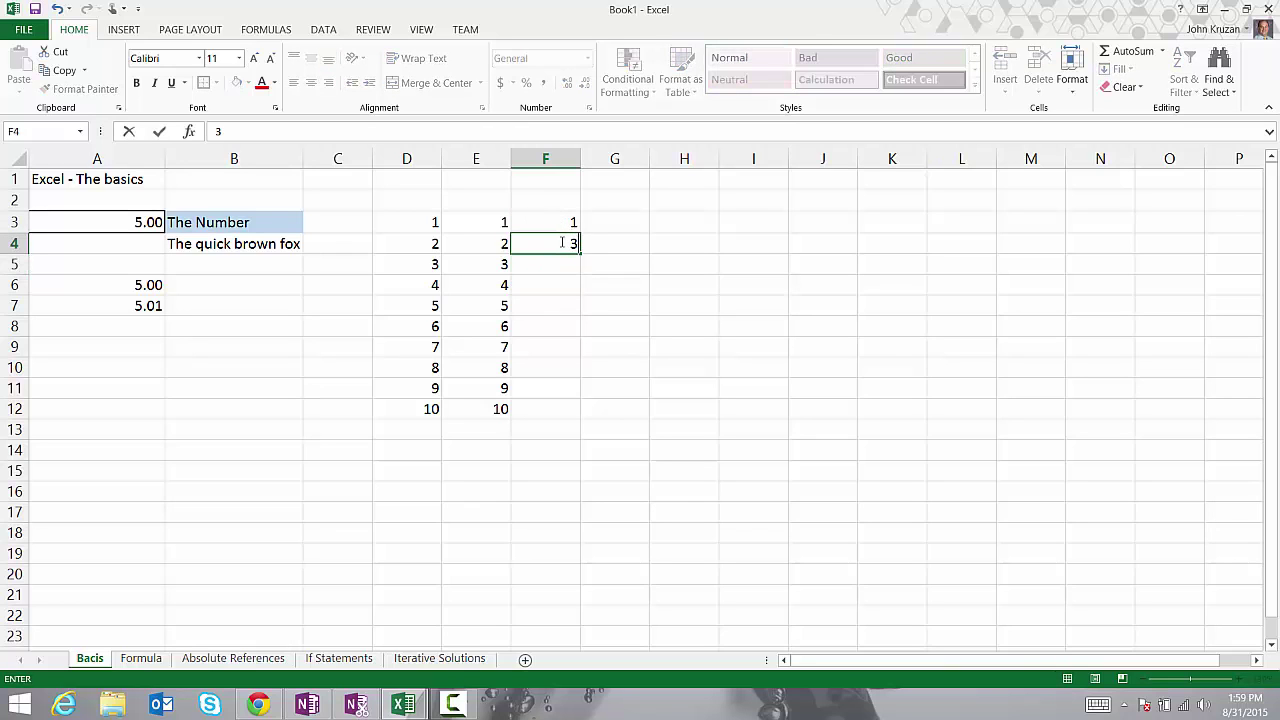
key("Return")
left_click_drag(554, 220, 589, 412)
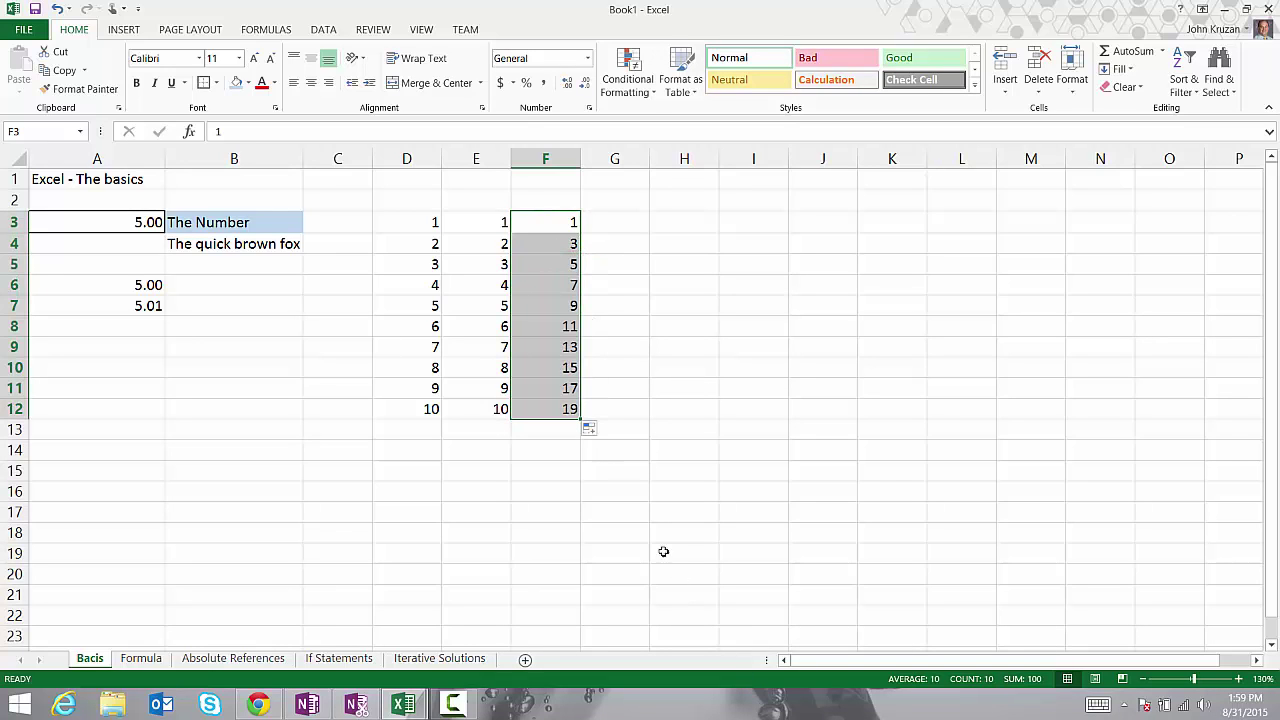
left_click(614, 431)
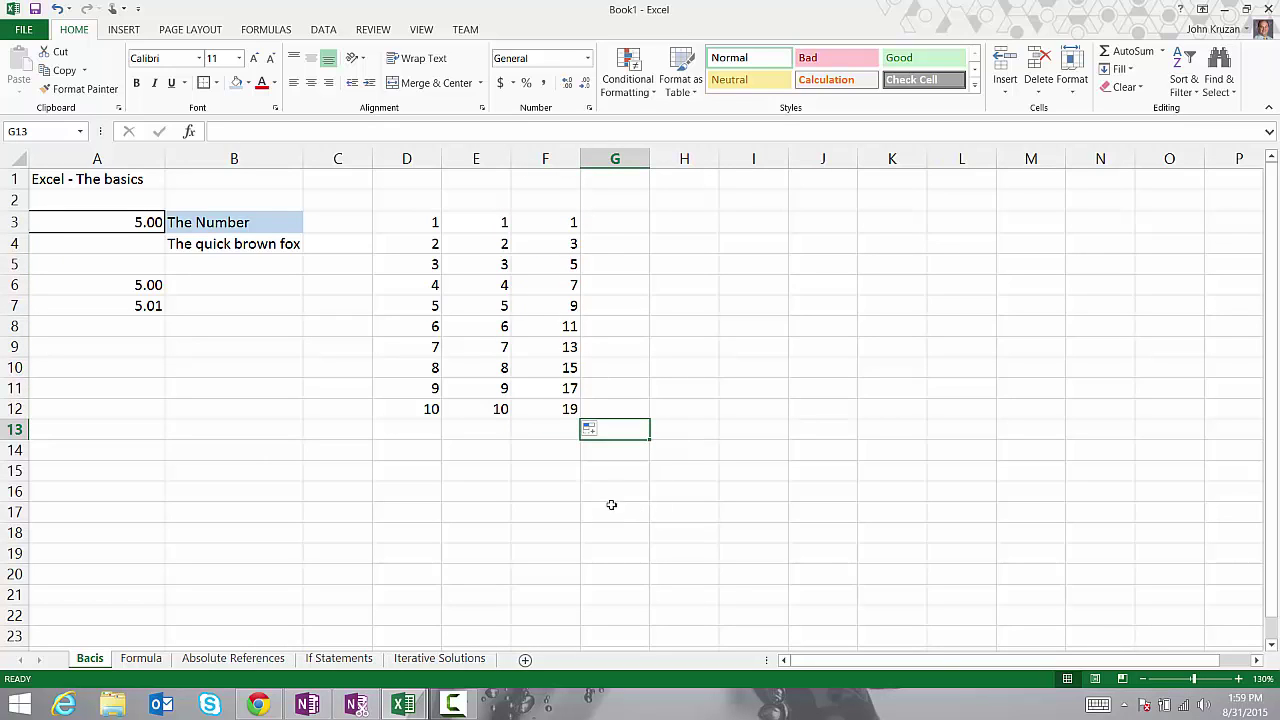
Enter a in G3 and b in G4, and extend the pattern from these two cells down to G12.
left_click(621, 221)
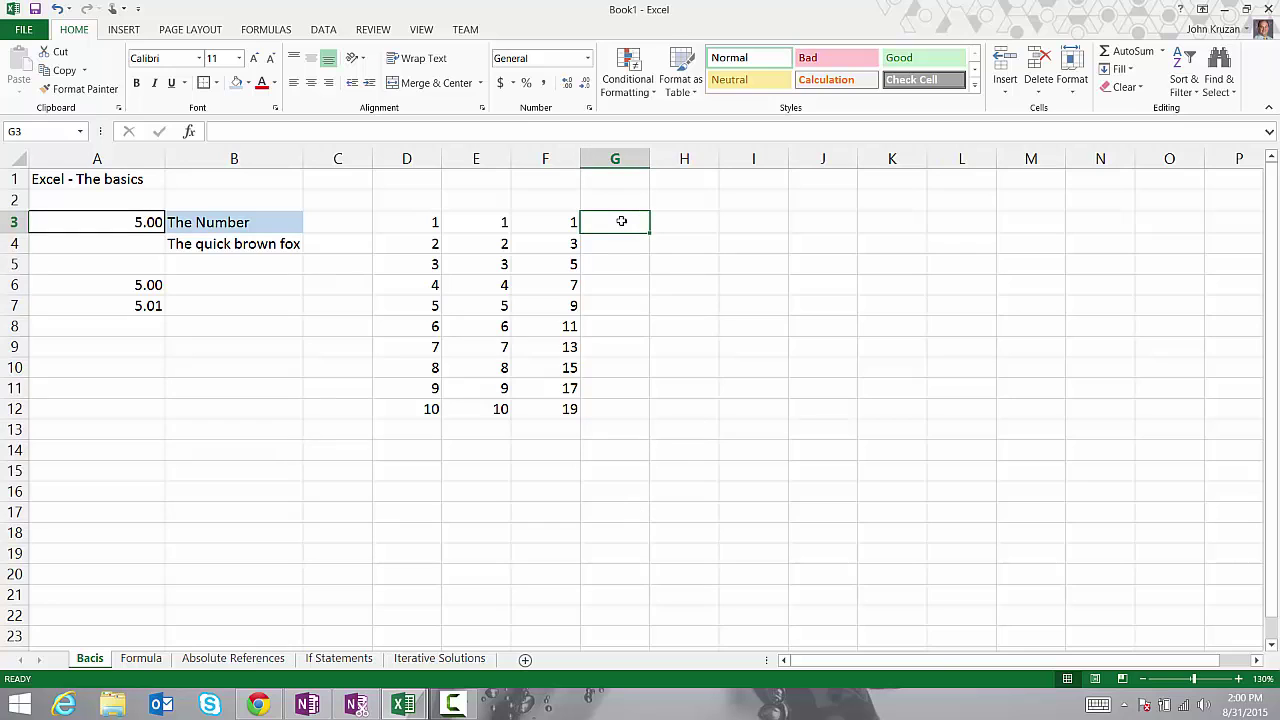
type("a")
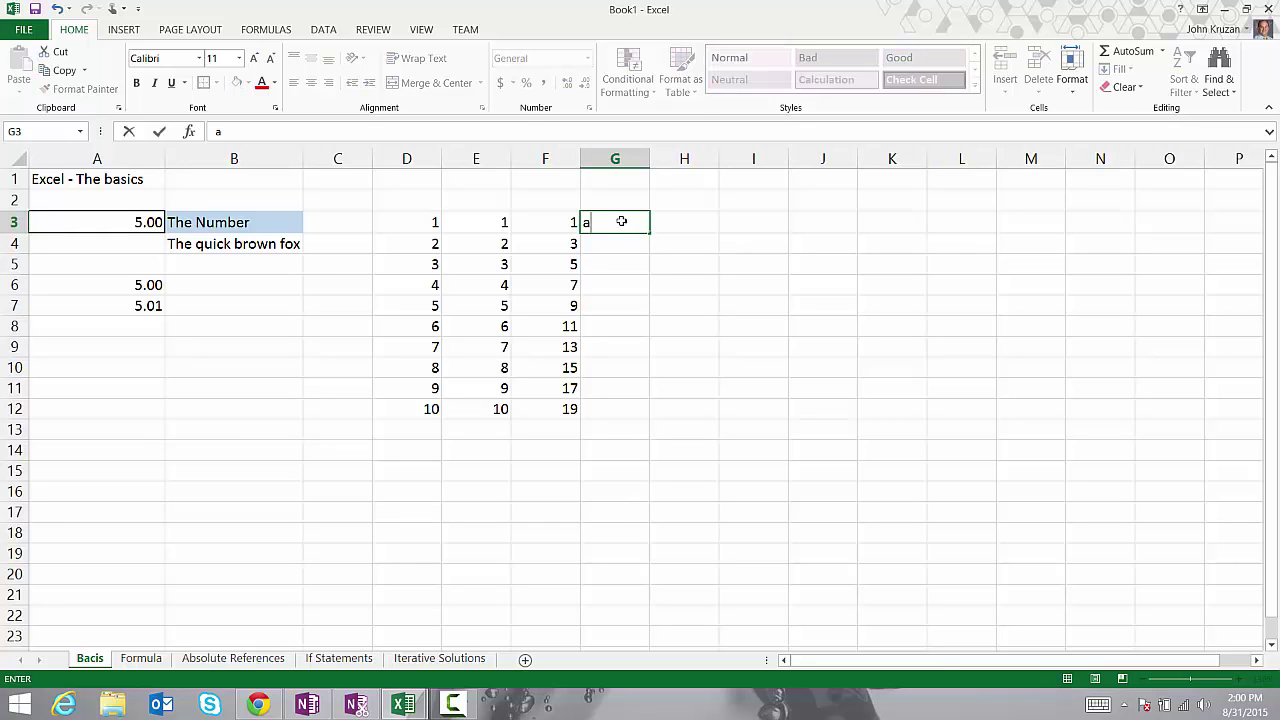
key("Return")
type("b")
key("Return")
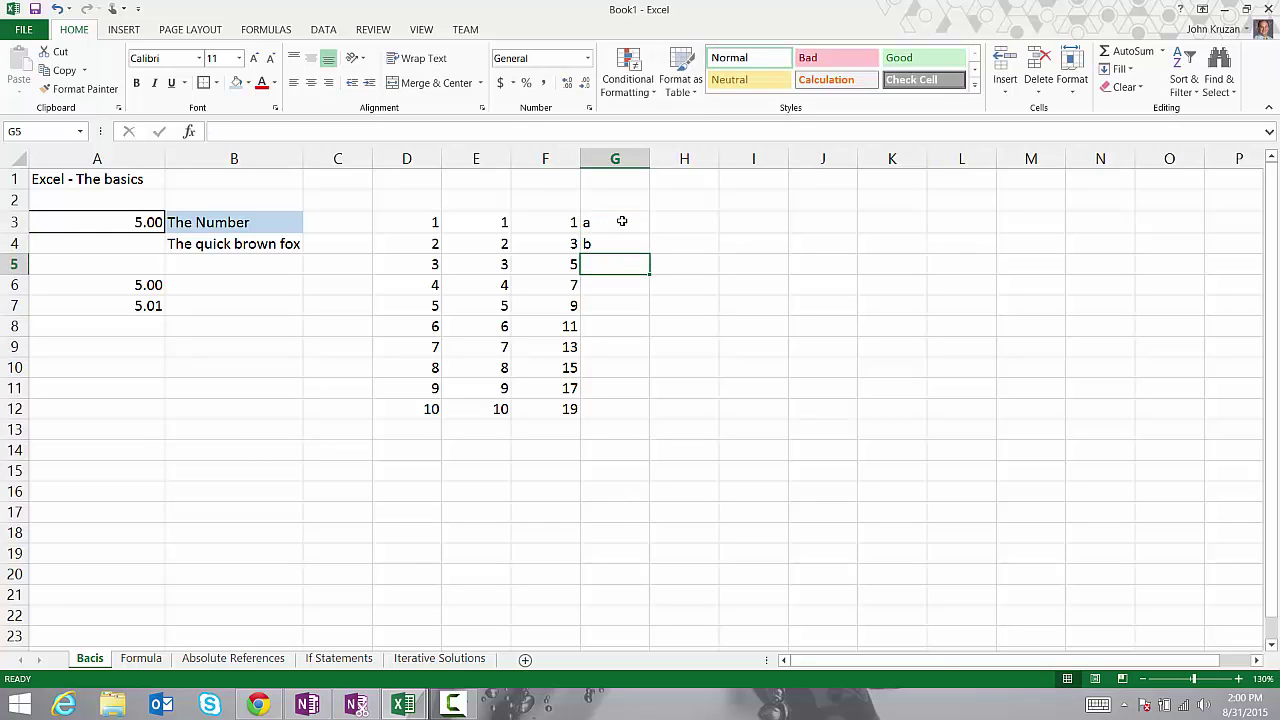
left_click_drag(619, 222, 657, 418)
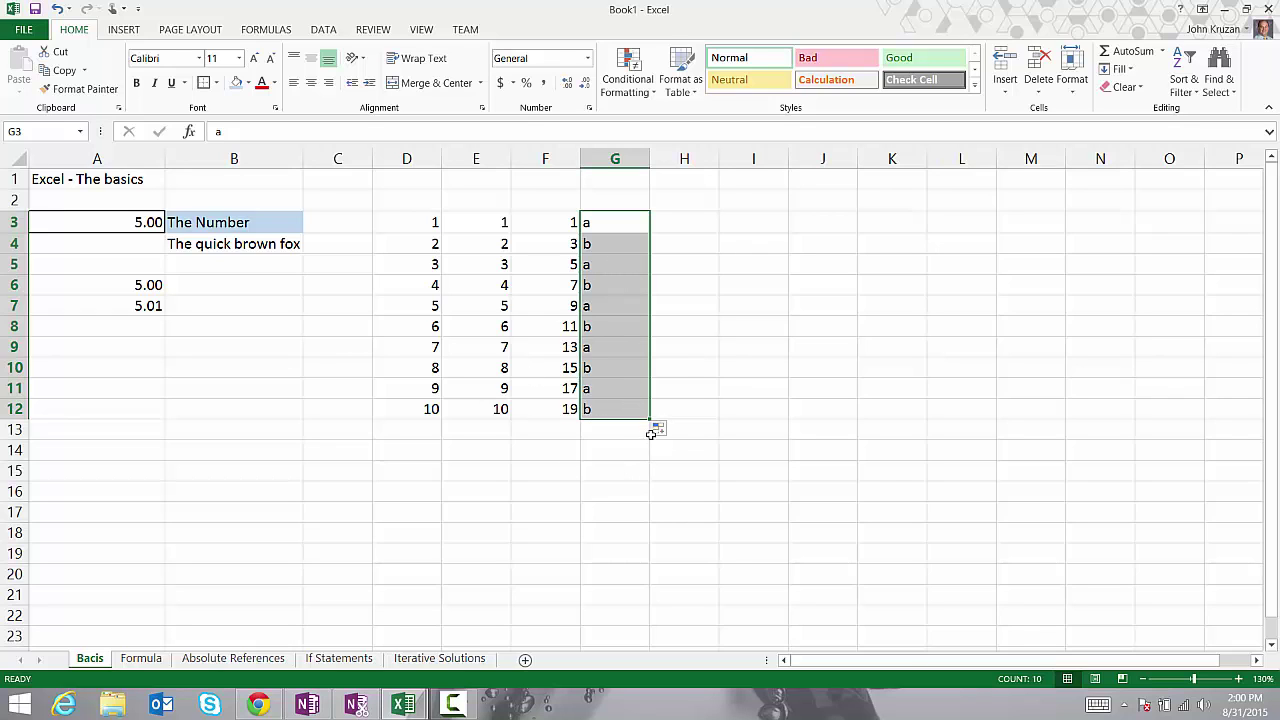
left_click(730, 358)
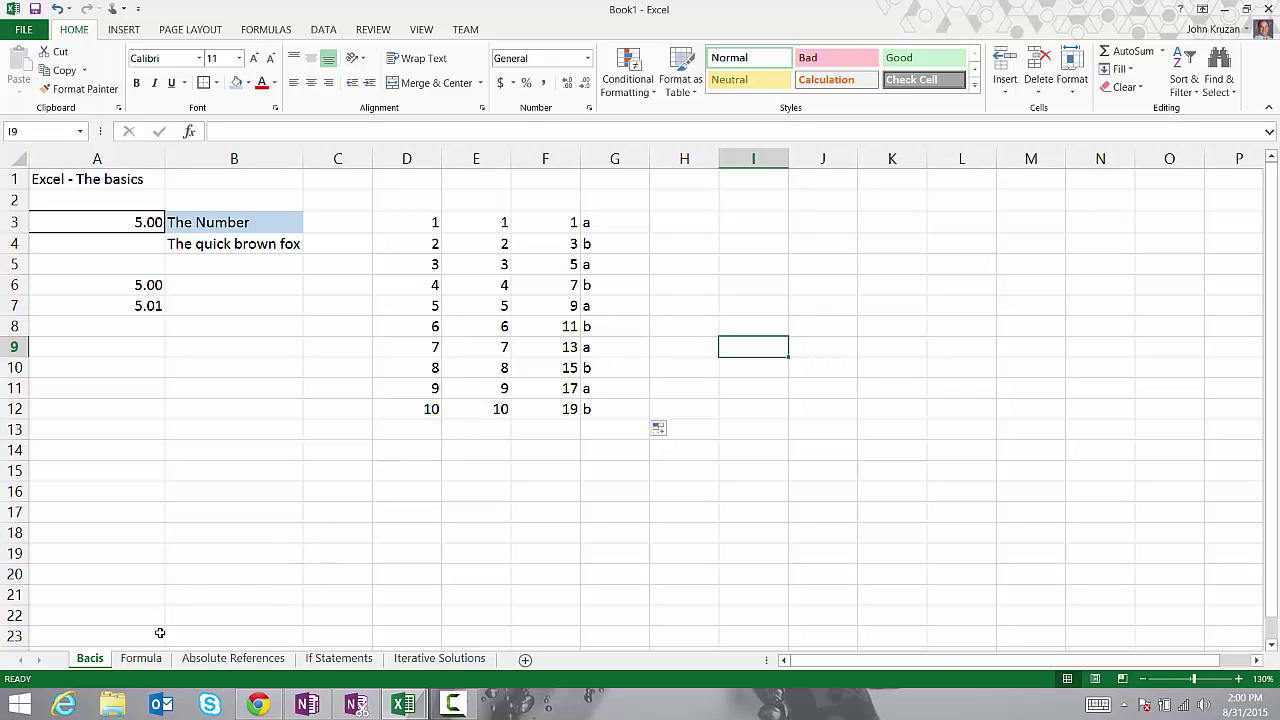
On the Formula sheet, enter the equation text y = x^2 in cell B3.
left_click(145, 659)
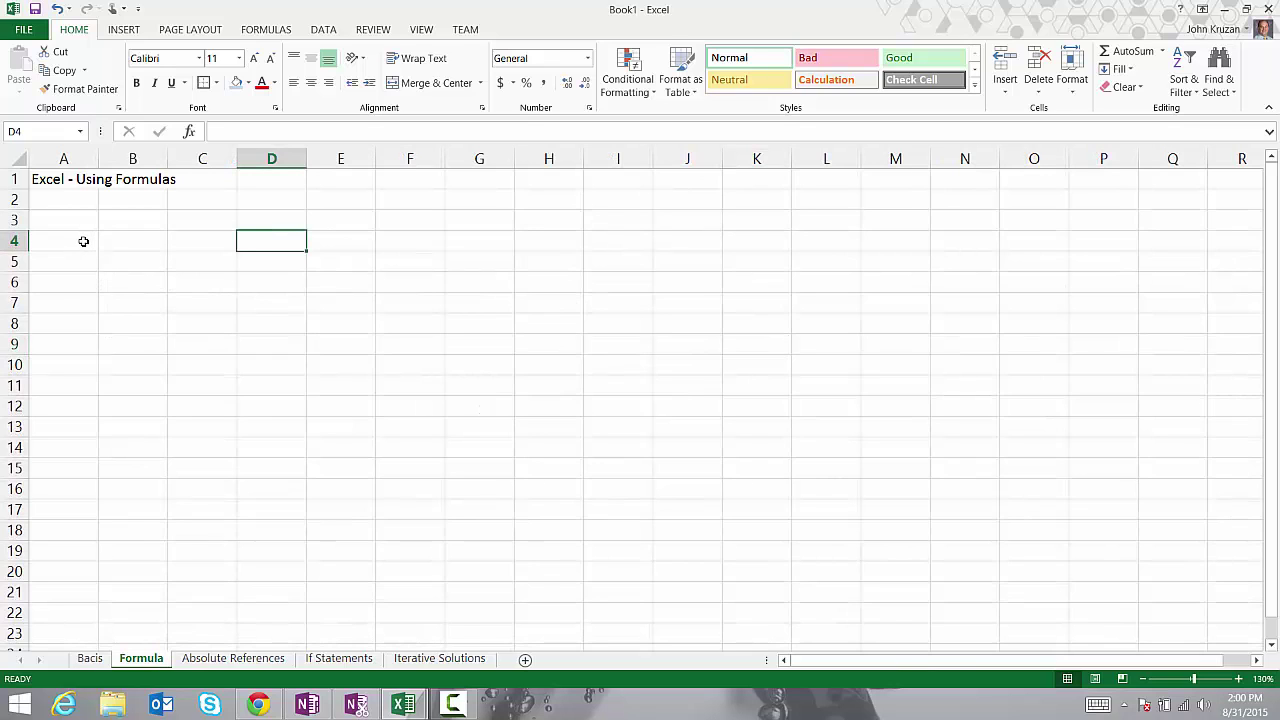
left_click(122, 240)
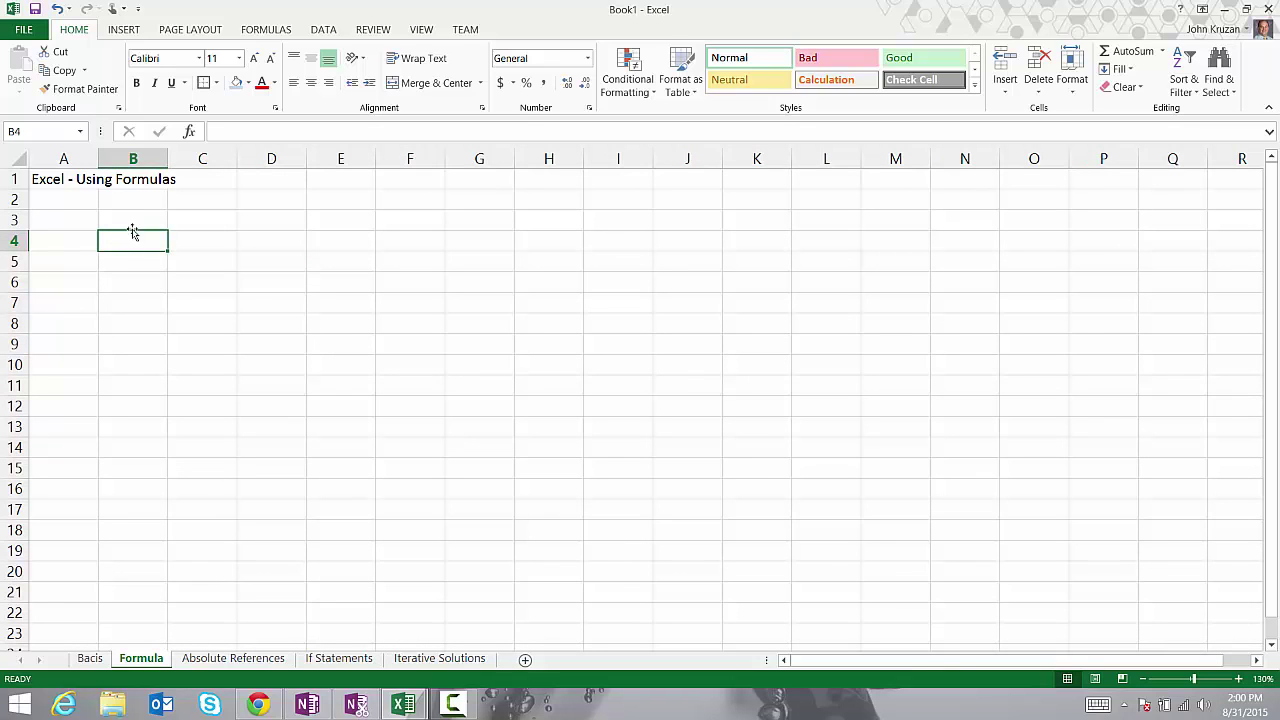
left_click(131, 220)
type("y = x")
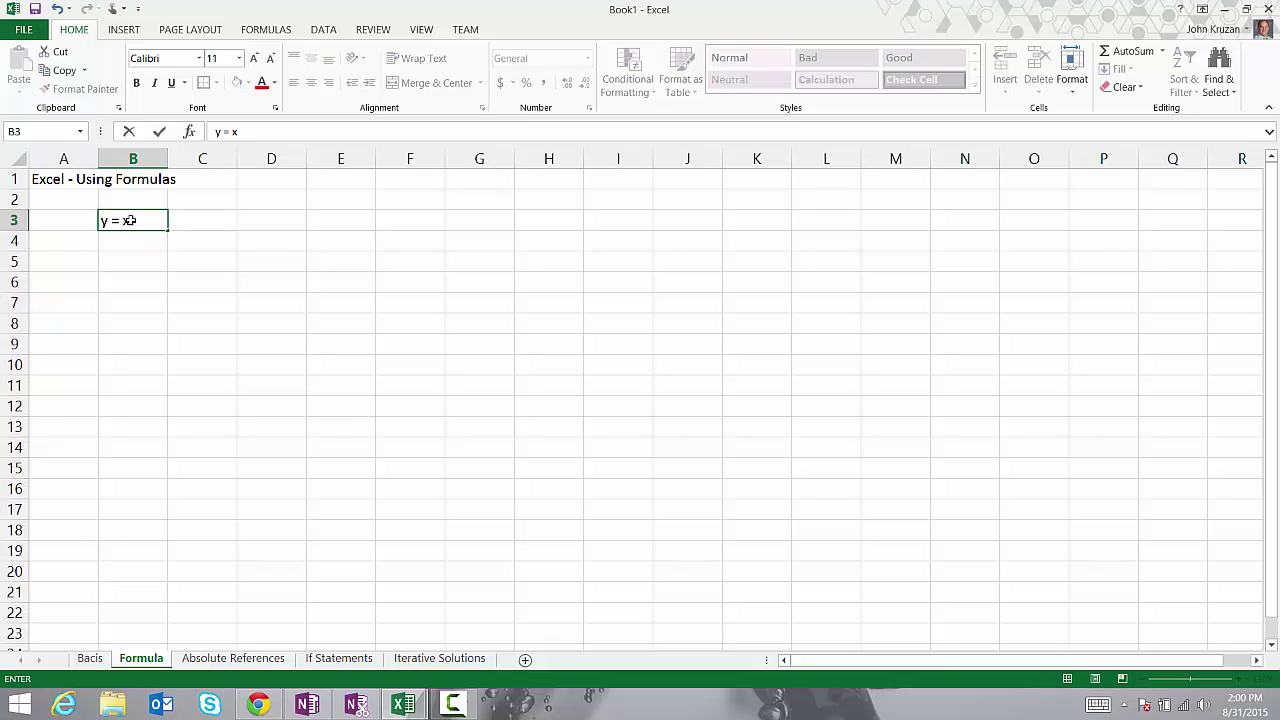
type("^2")
key("Return")
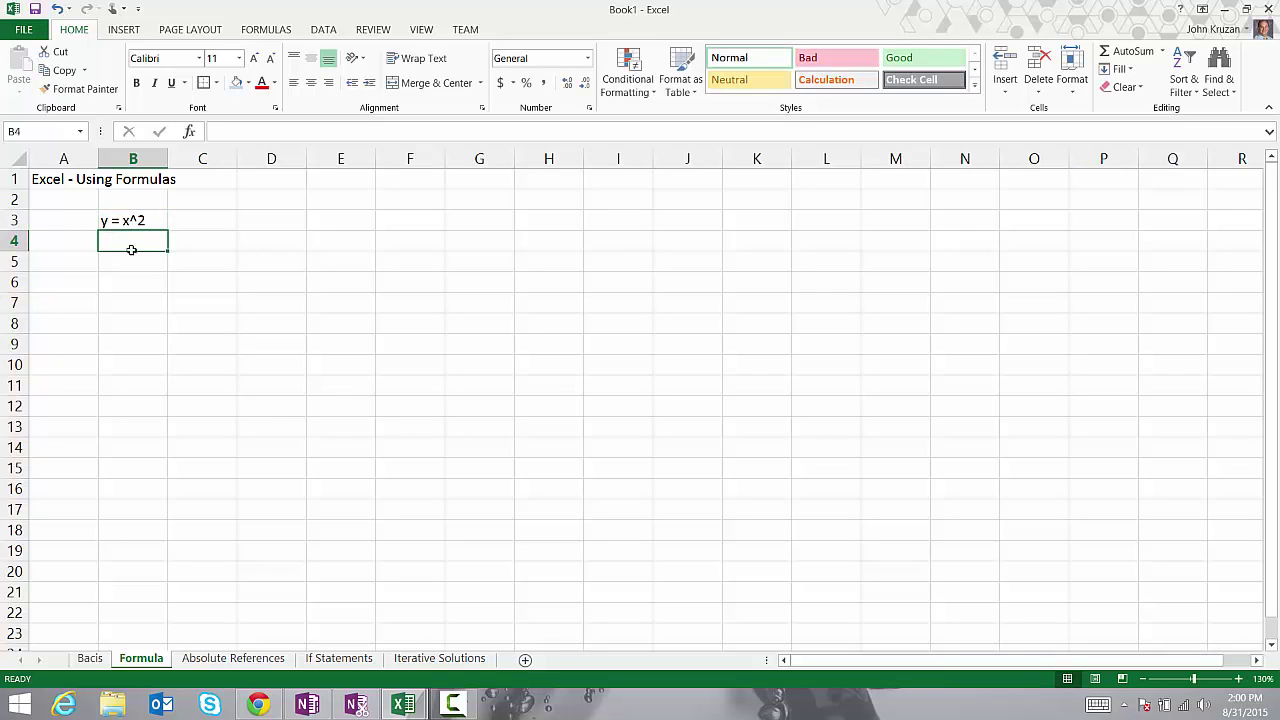
Enter the column headings x in B5 and y in C5.
left_click(126, 263)
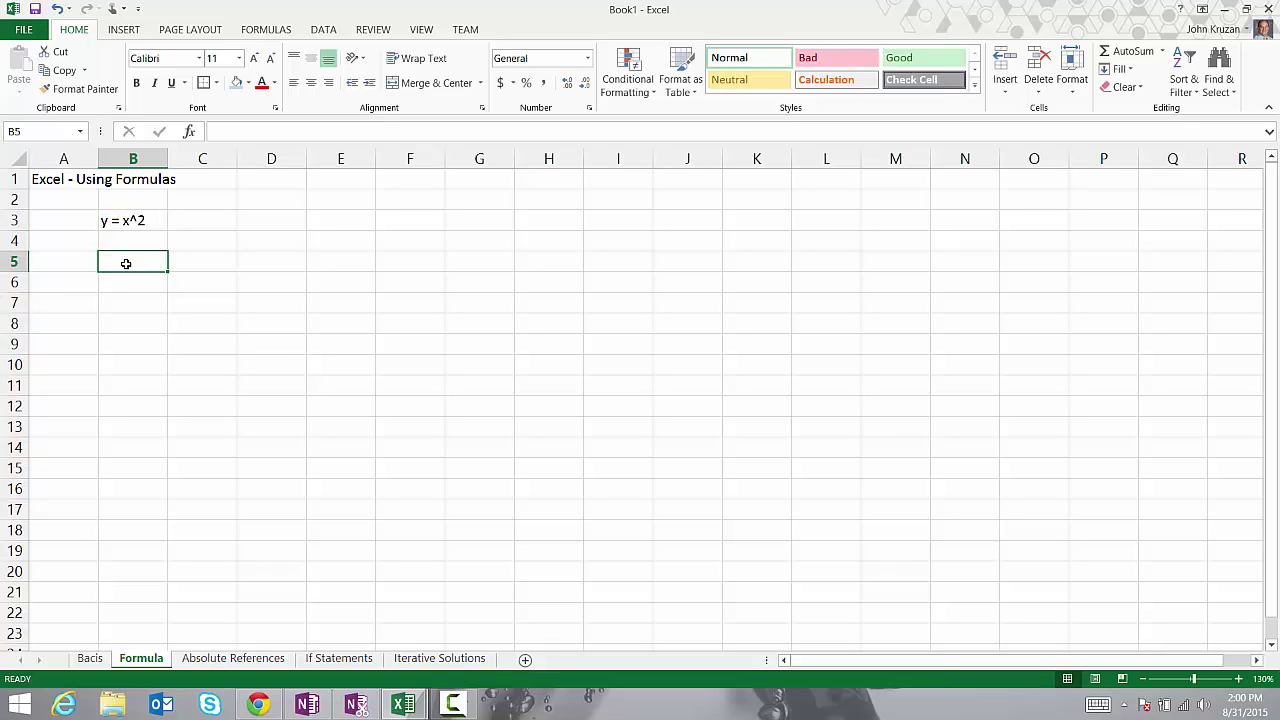
type("x")
key("Return")
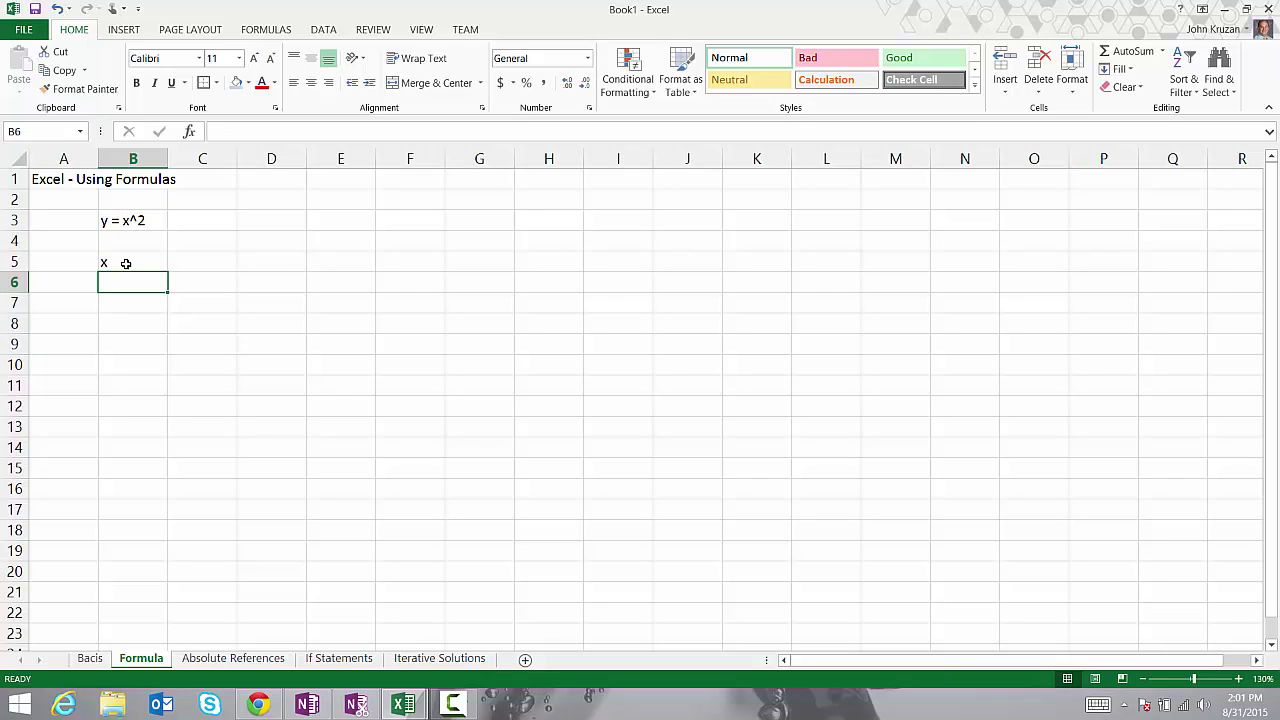
key("Up")
key("Right")
type("y")
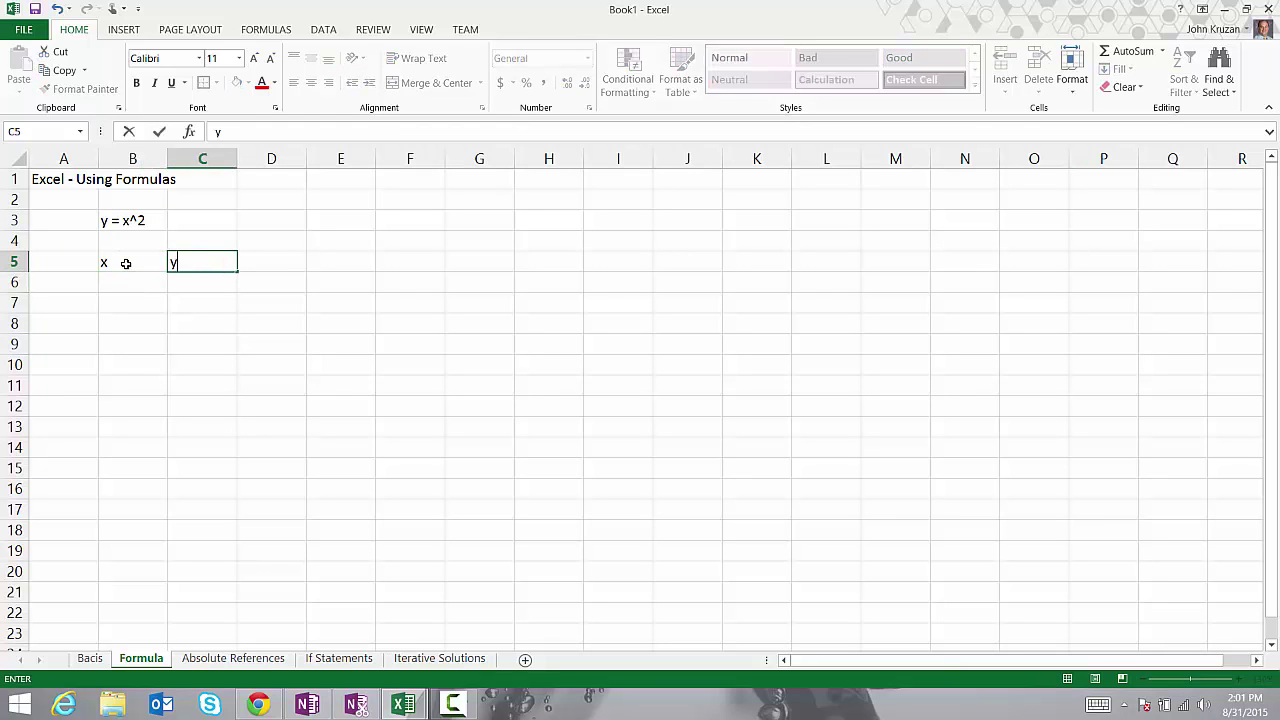
key("Return")
key("Left")
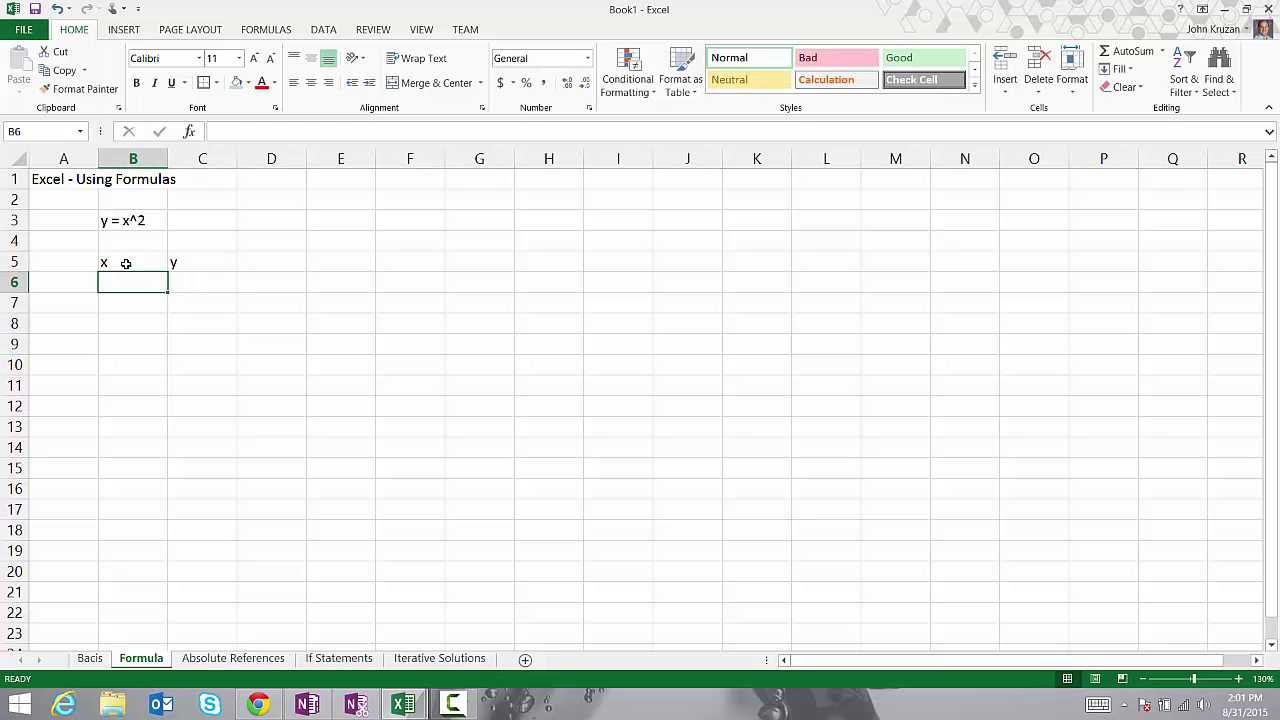
Add a bottom border to the headings in B5:C5 and a left border to cells C5:C21.
left_click_drag(125, 263, 180, 260)
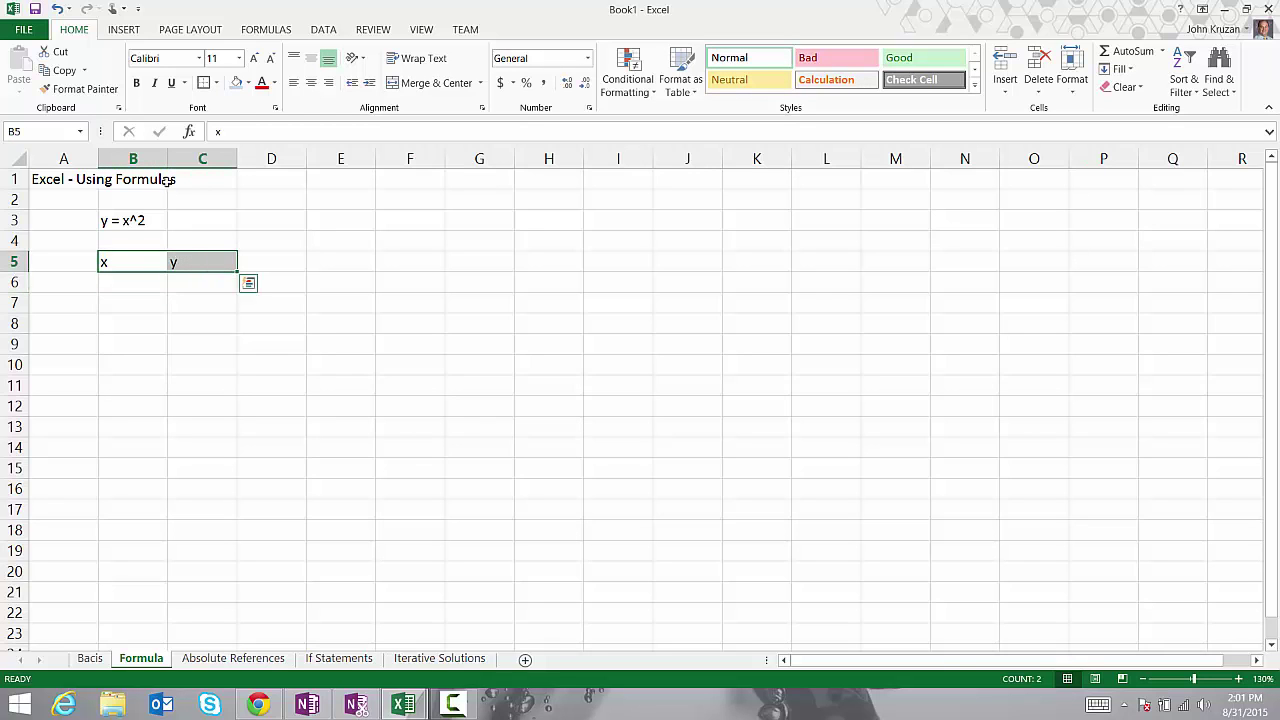
left_click(216, 83)
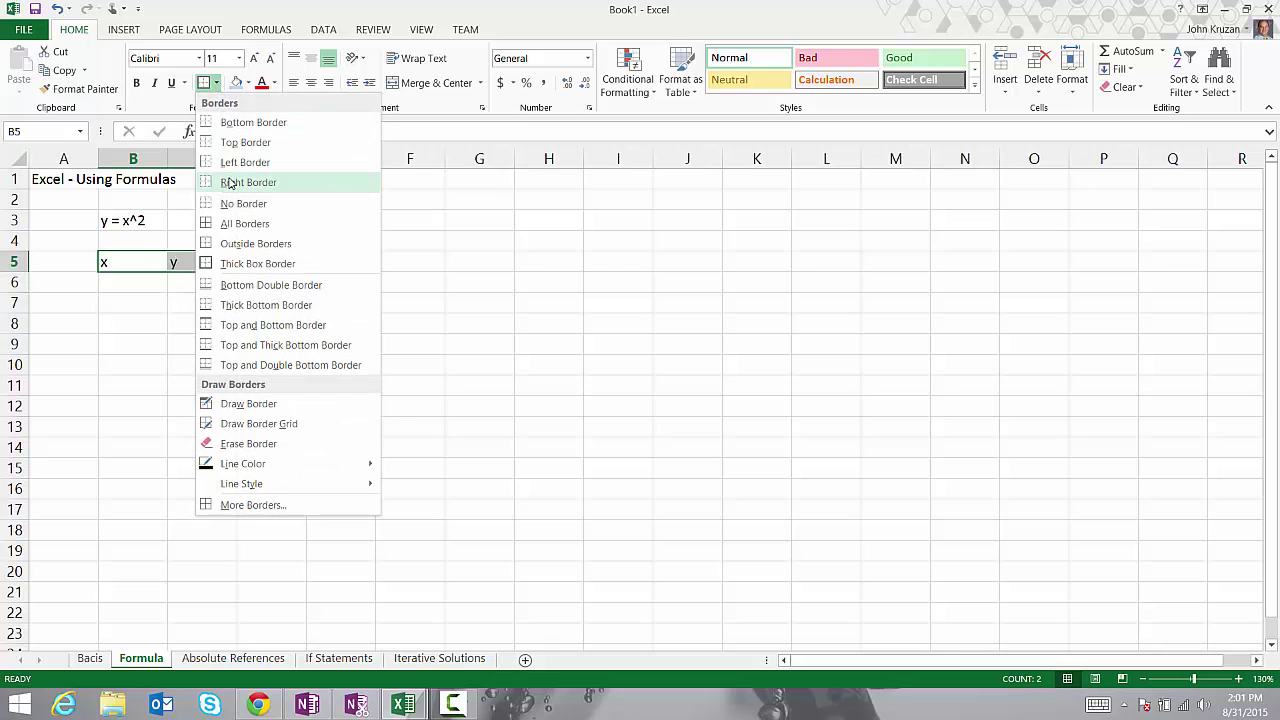
left_click(235, 122)
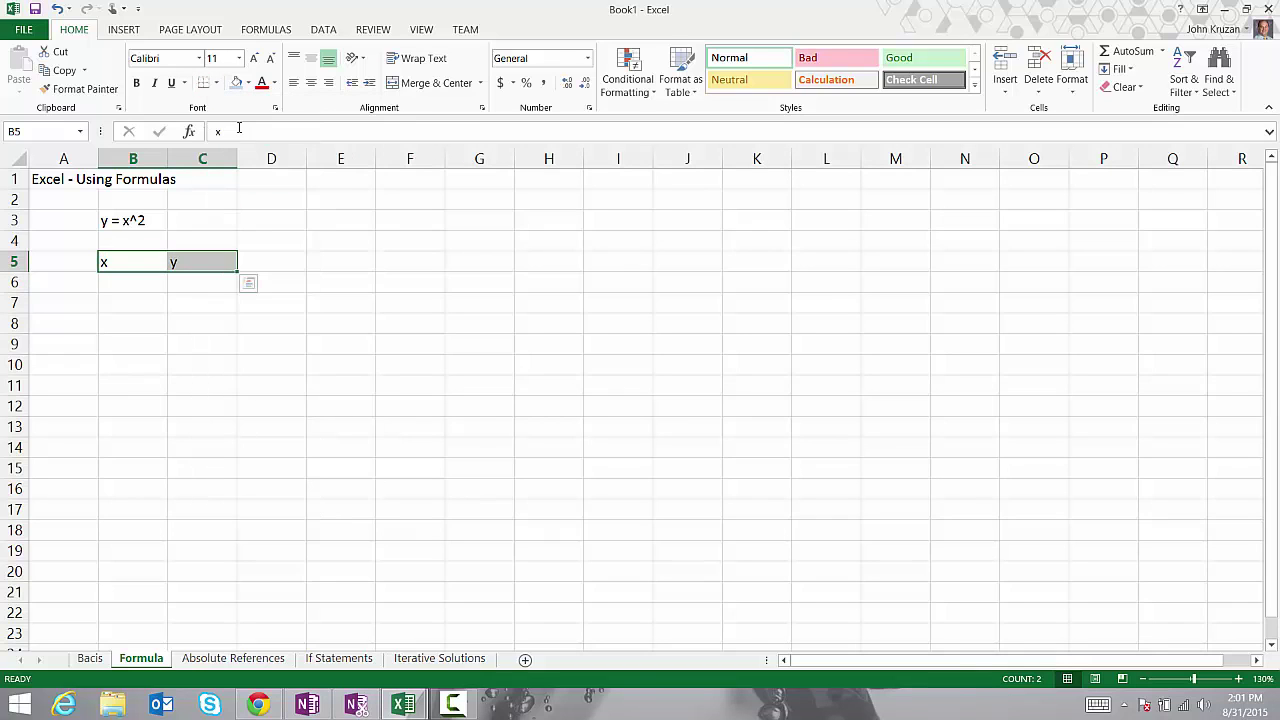
left_click(199, 263)
left_click_drag(200, 263, 195, 595)
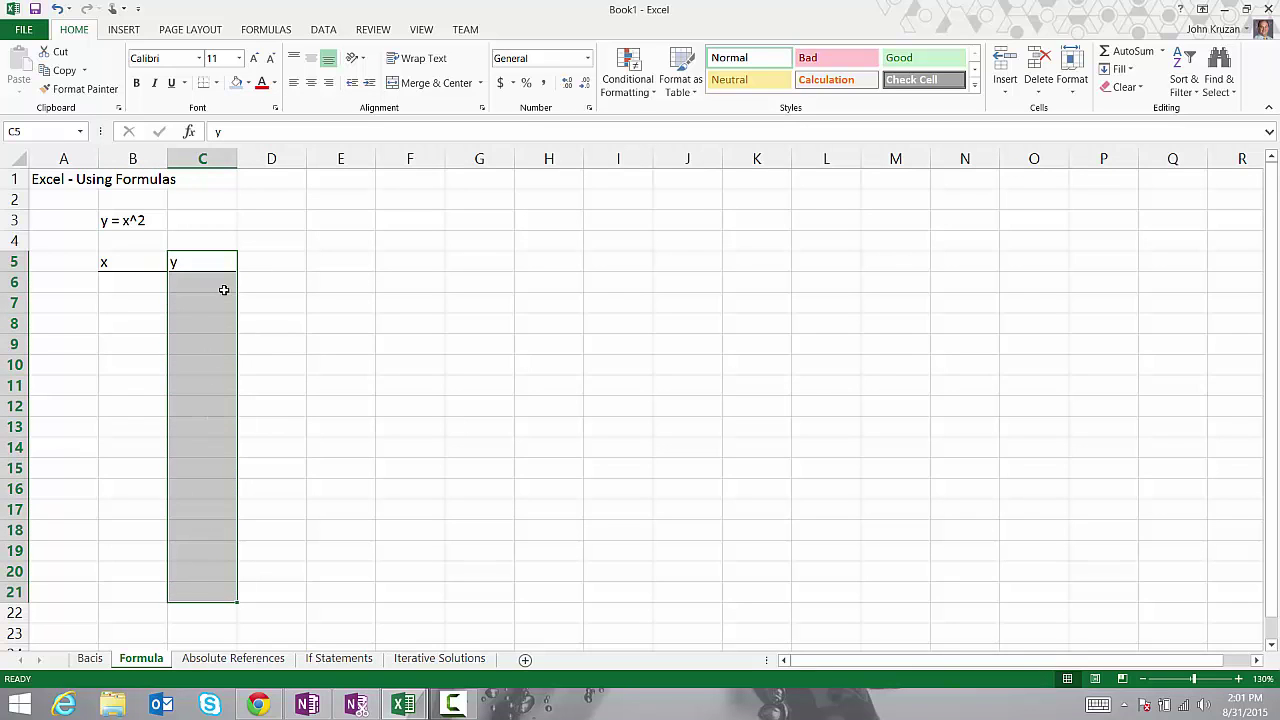
left_click(216, 82)
left_click(215, 162)
left_click(289, 366)
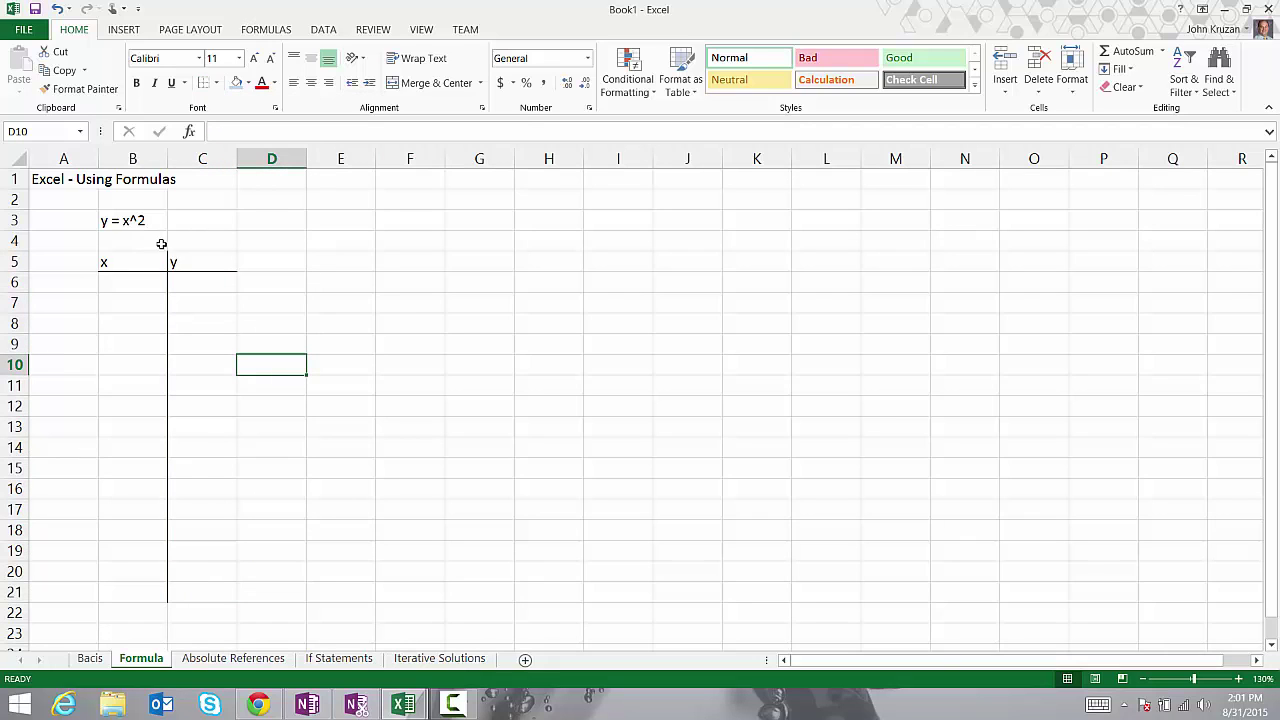
Enter -5 in B6 and -4 in B7, and extend the series from these two cells down to B16.
left_click(124, 284)
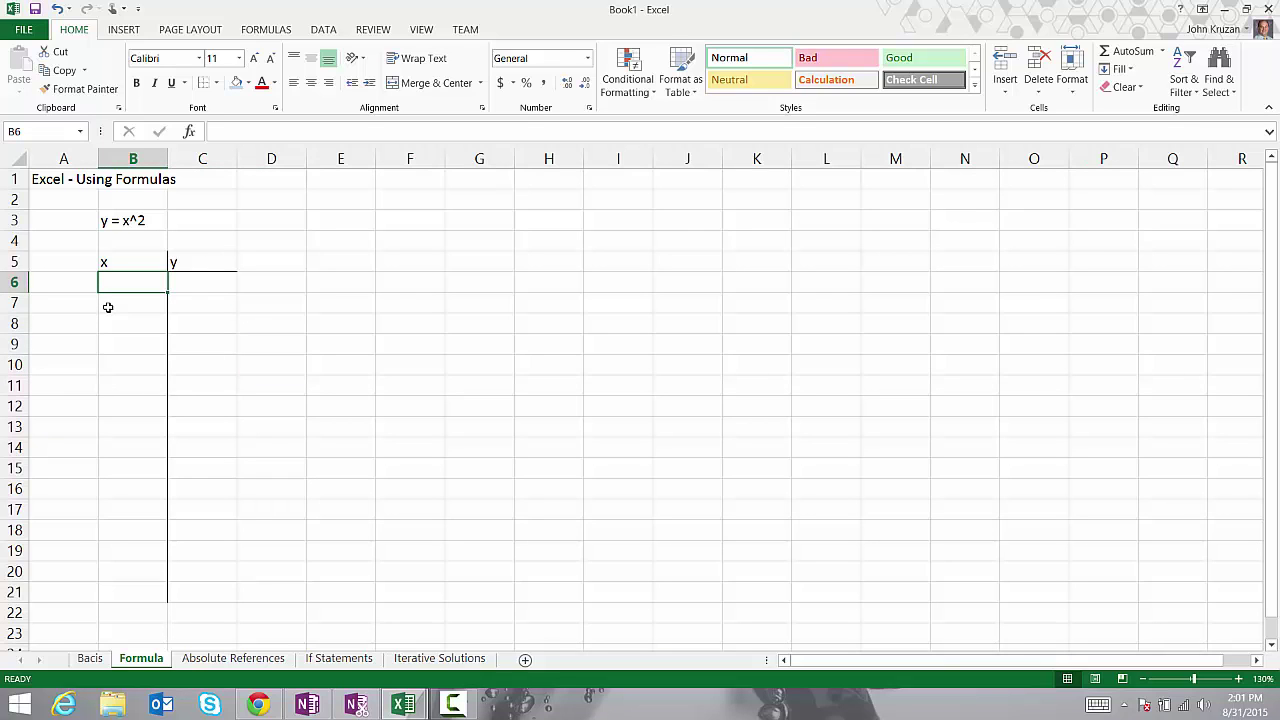
type("-5")
key("Return")
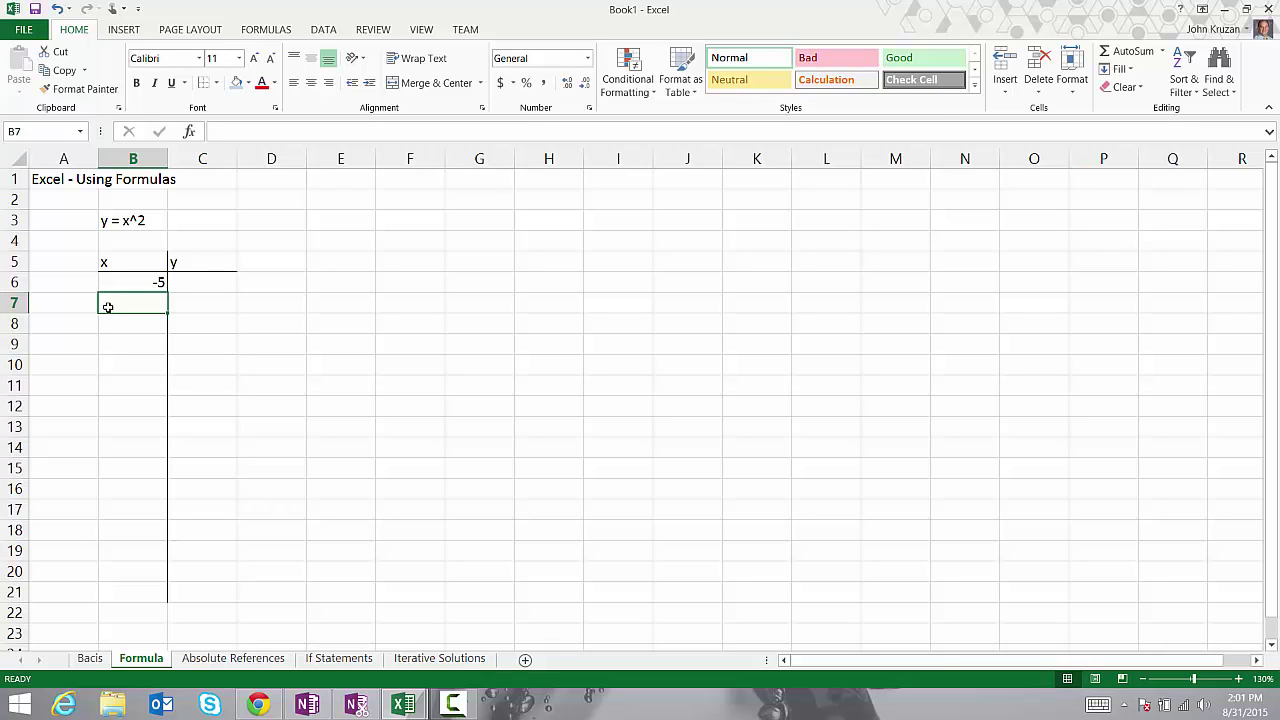
type("-4")
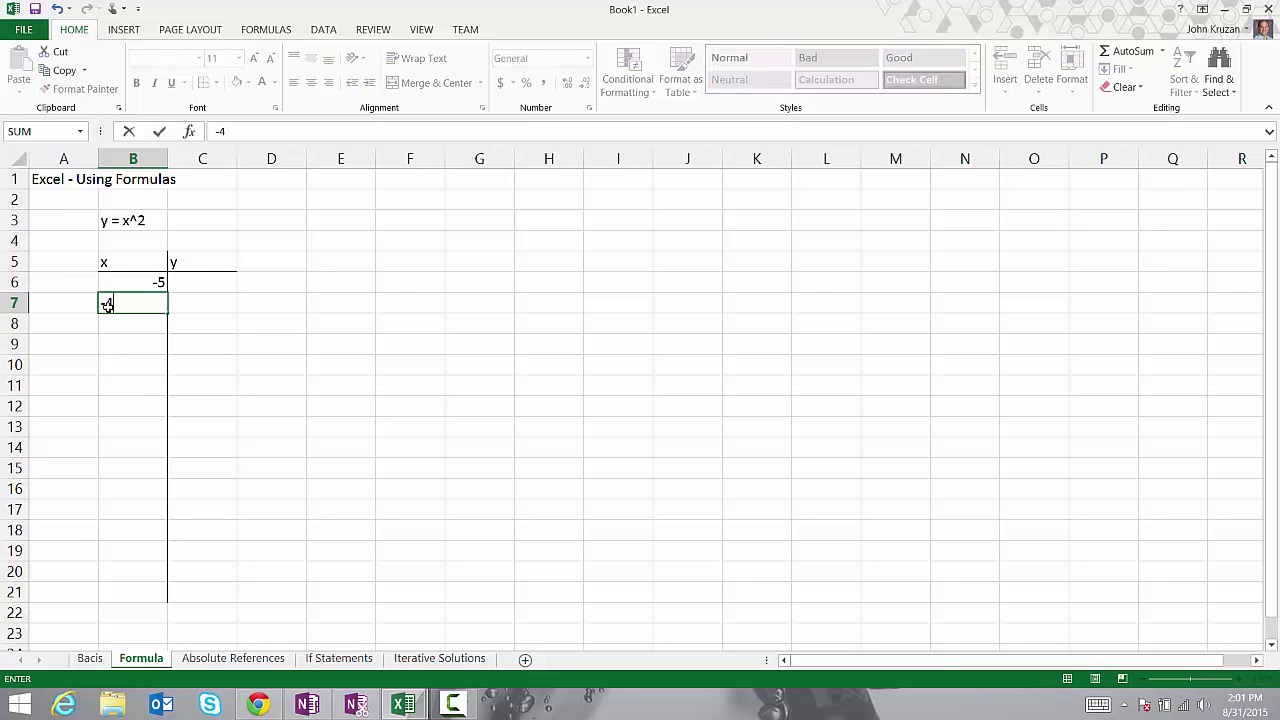
key("Return")
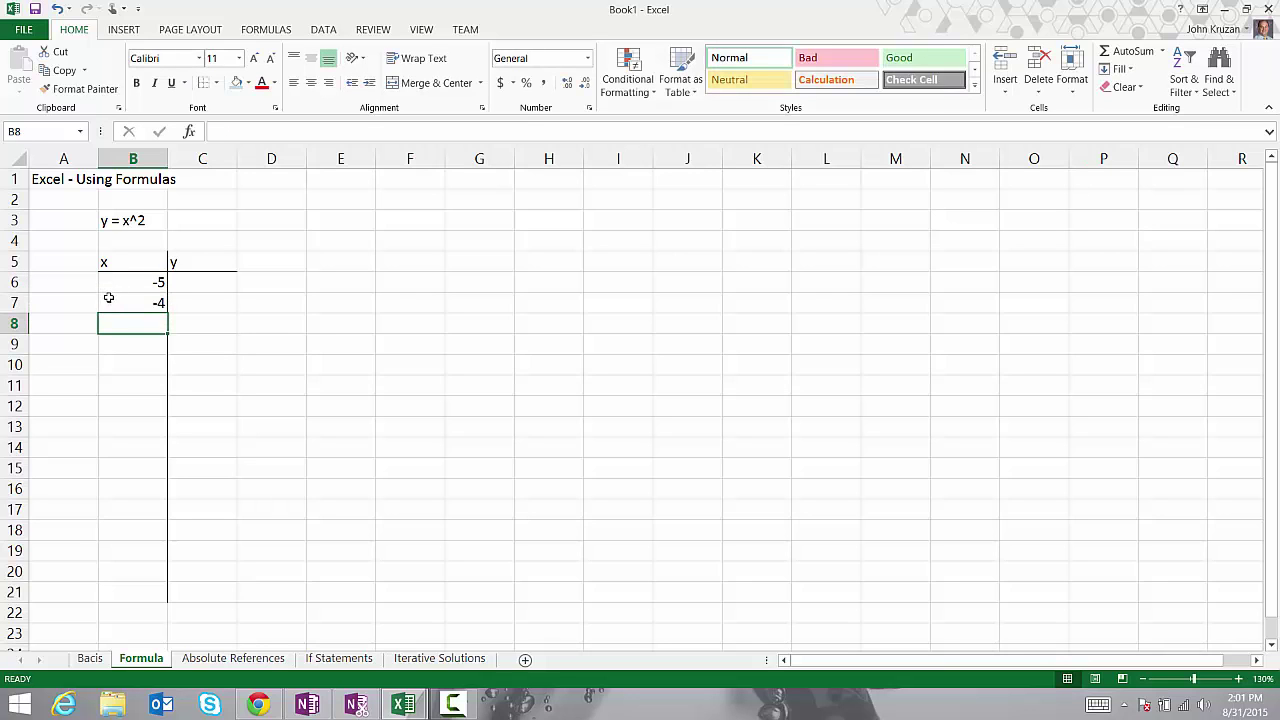
left_click(141, 280)
left_click_drag(135, 299, 161, 502)
left_click(310, 490)
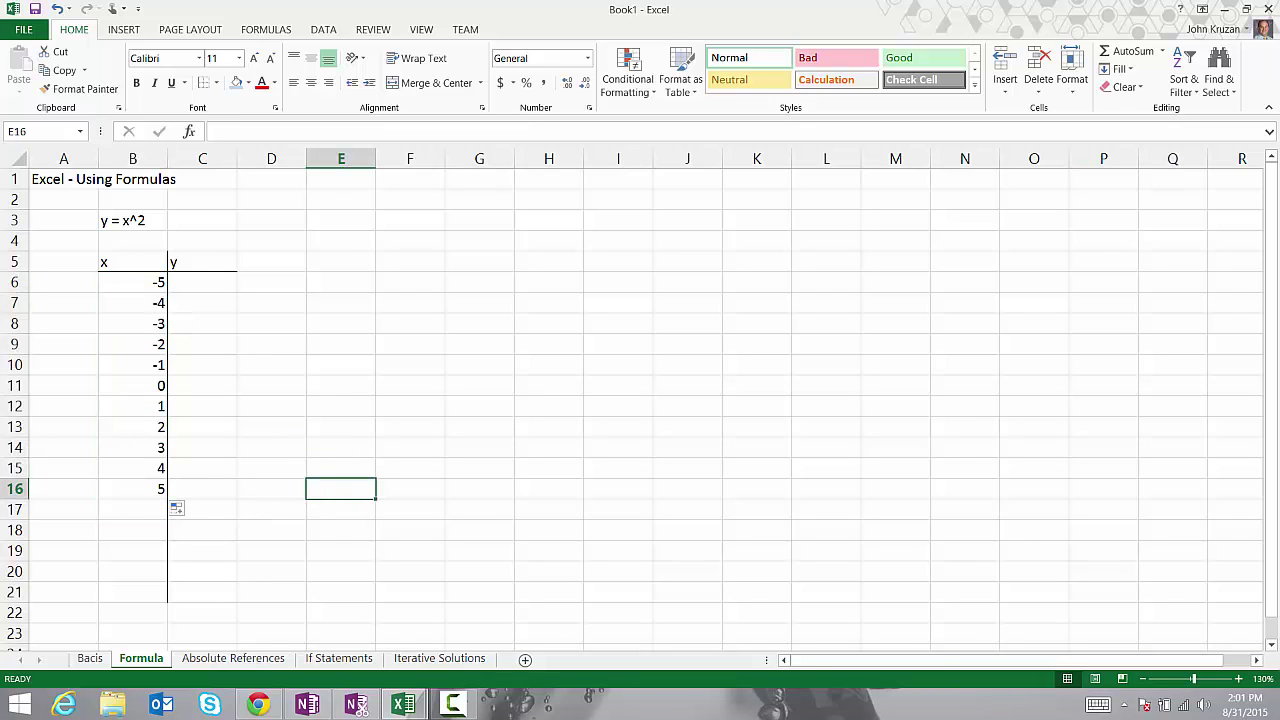
Enter the formula =B6^2 in C6 to square the first x value, and reselect the cell.
mouse_move(403, 704)
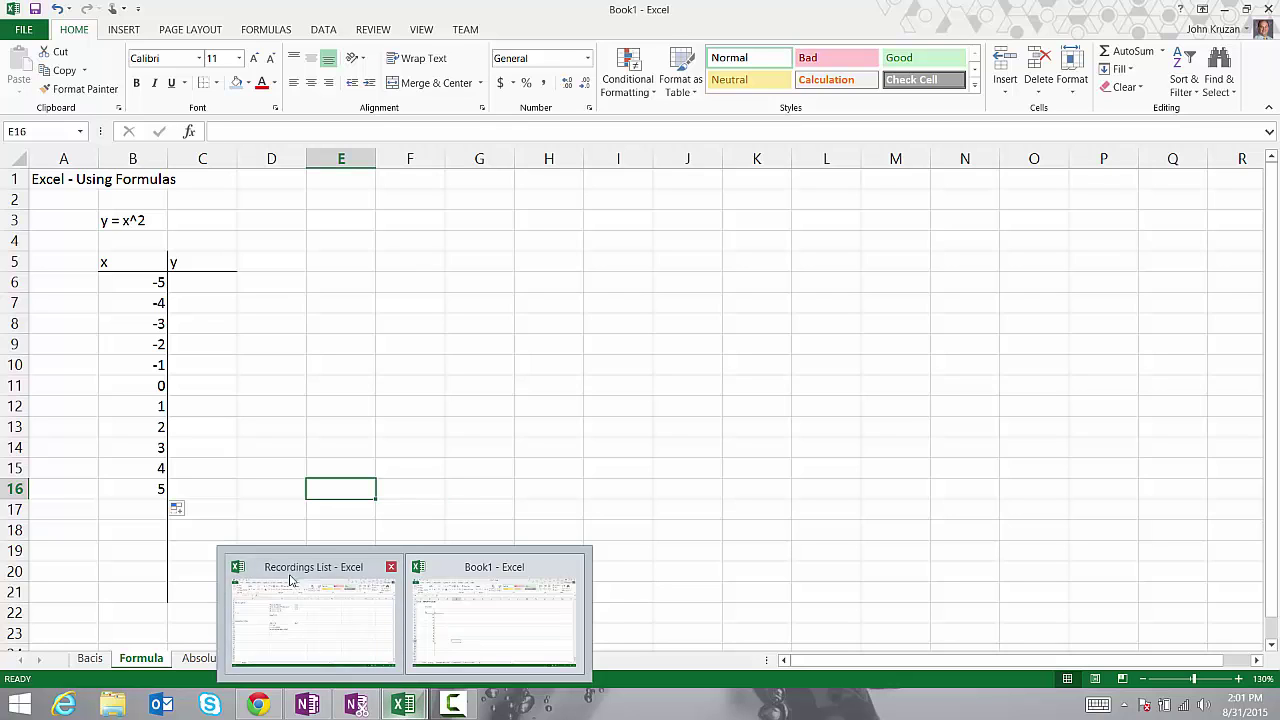
left_click(210, 288)
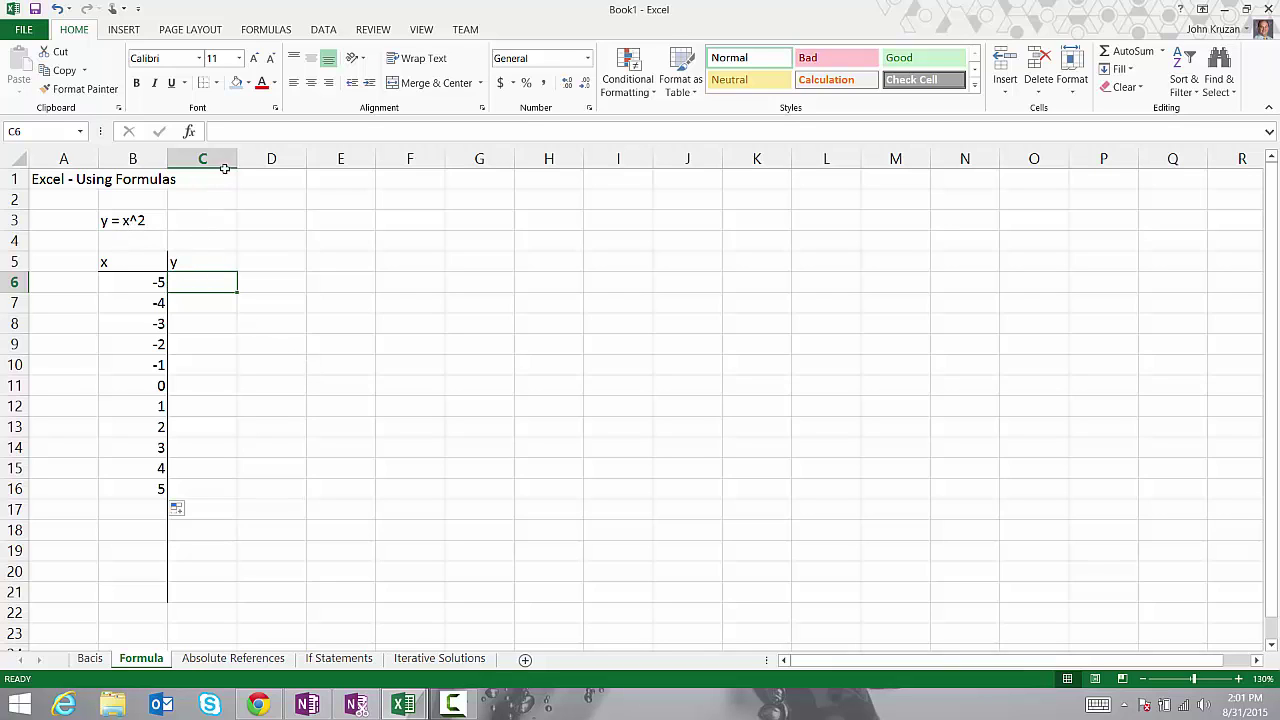
left_click(230, 131)
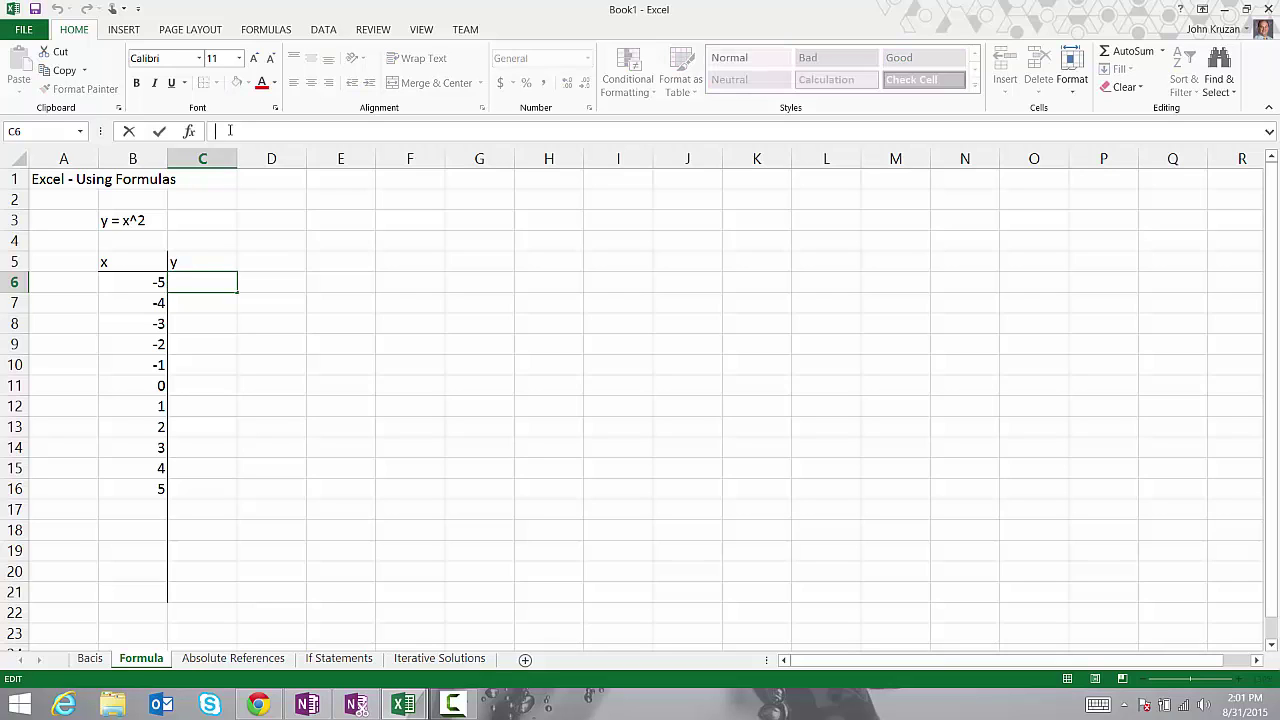
type("=")
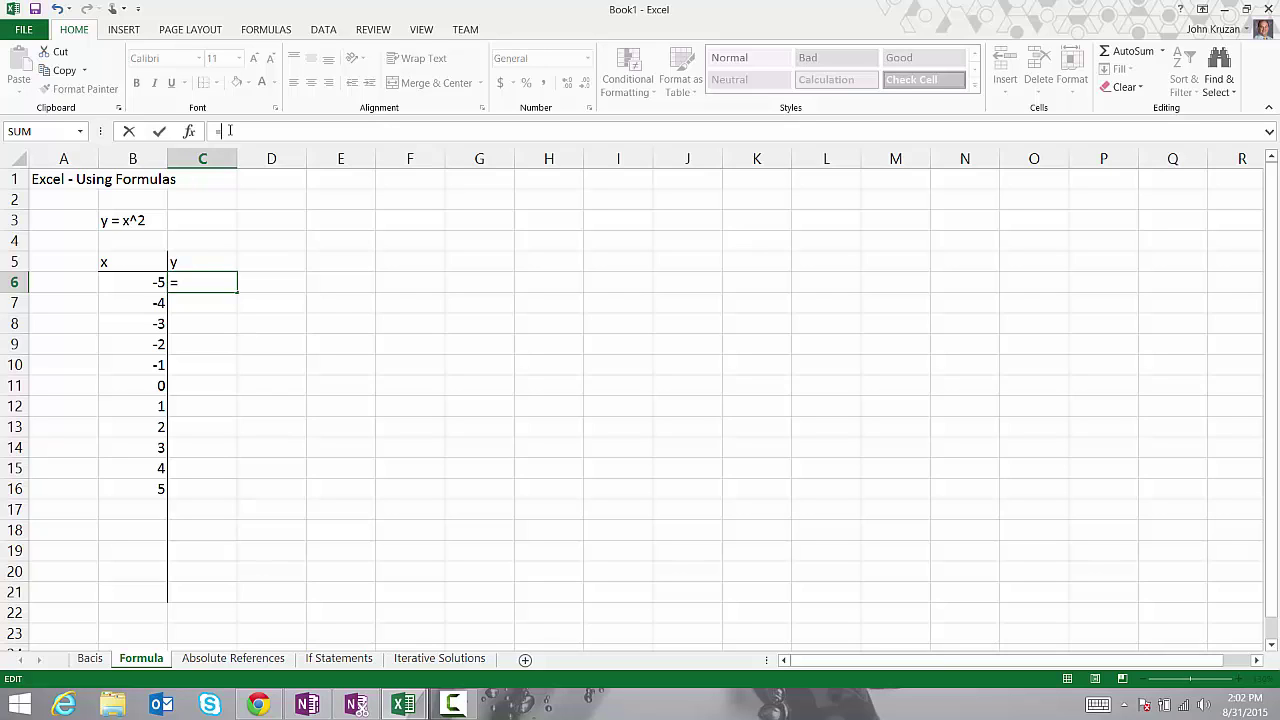
left_click(140, 283)
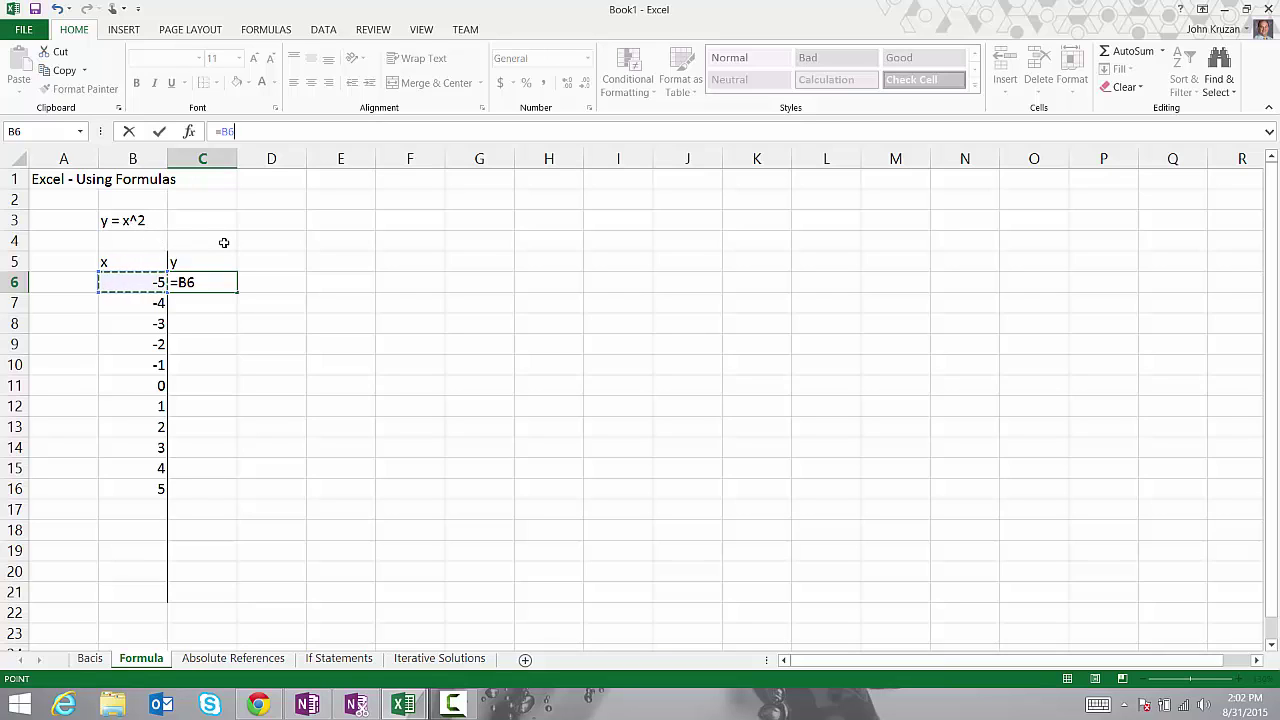
type("^2")
key("Return")
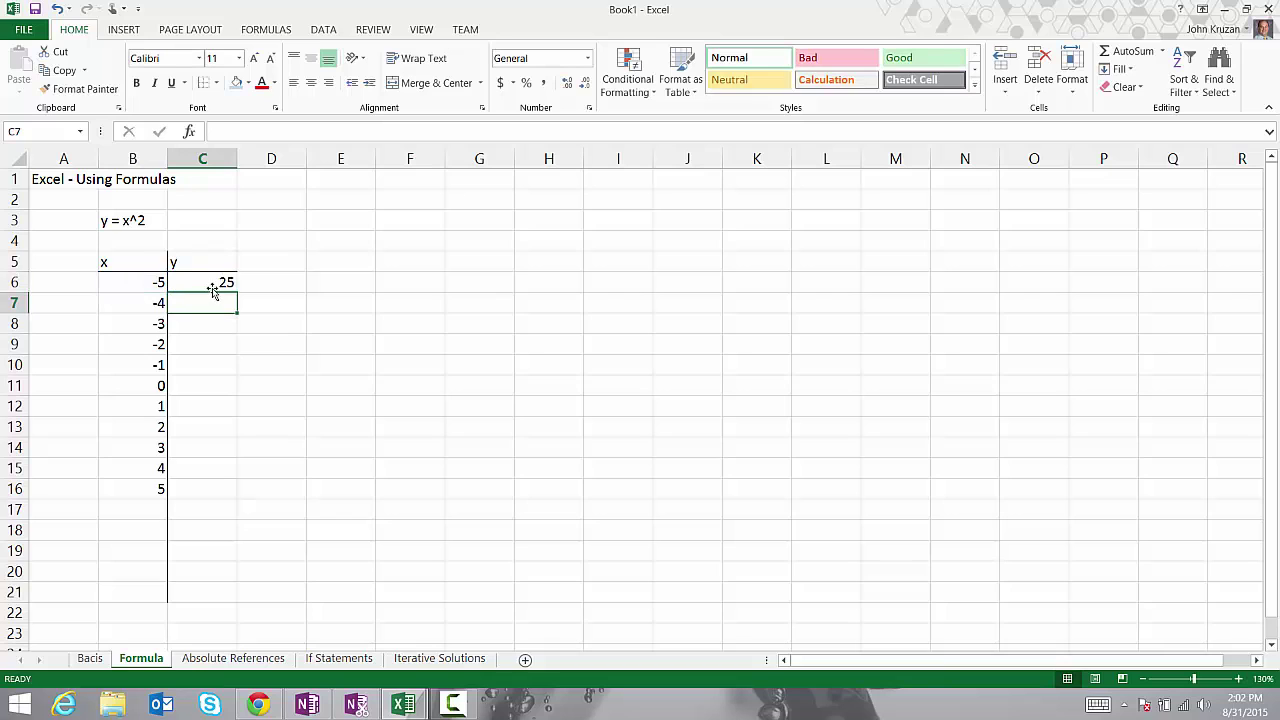
left_click(212, 284)
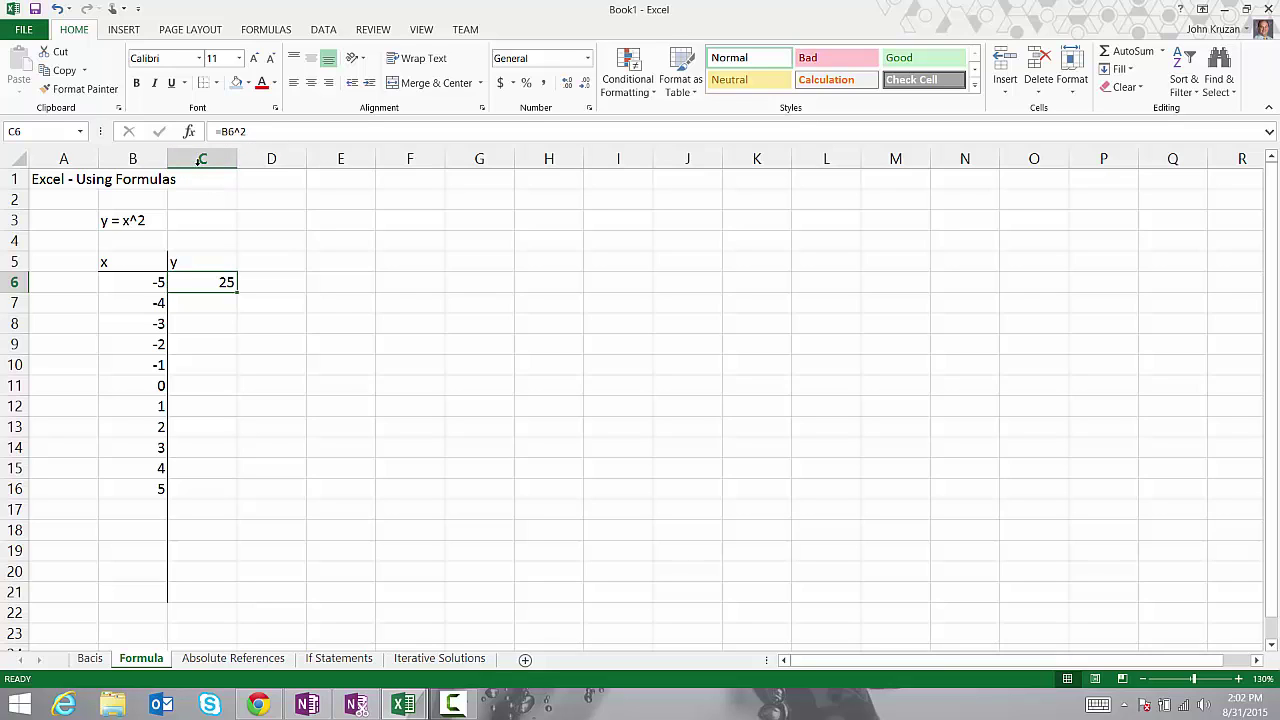
left_click(205, 302)
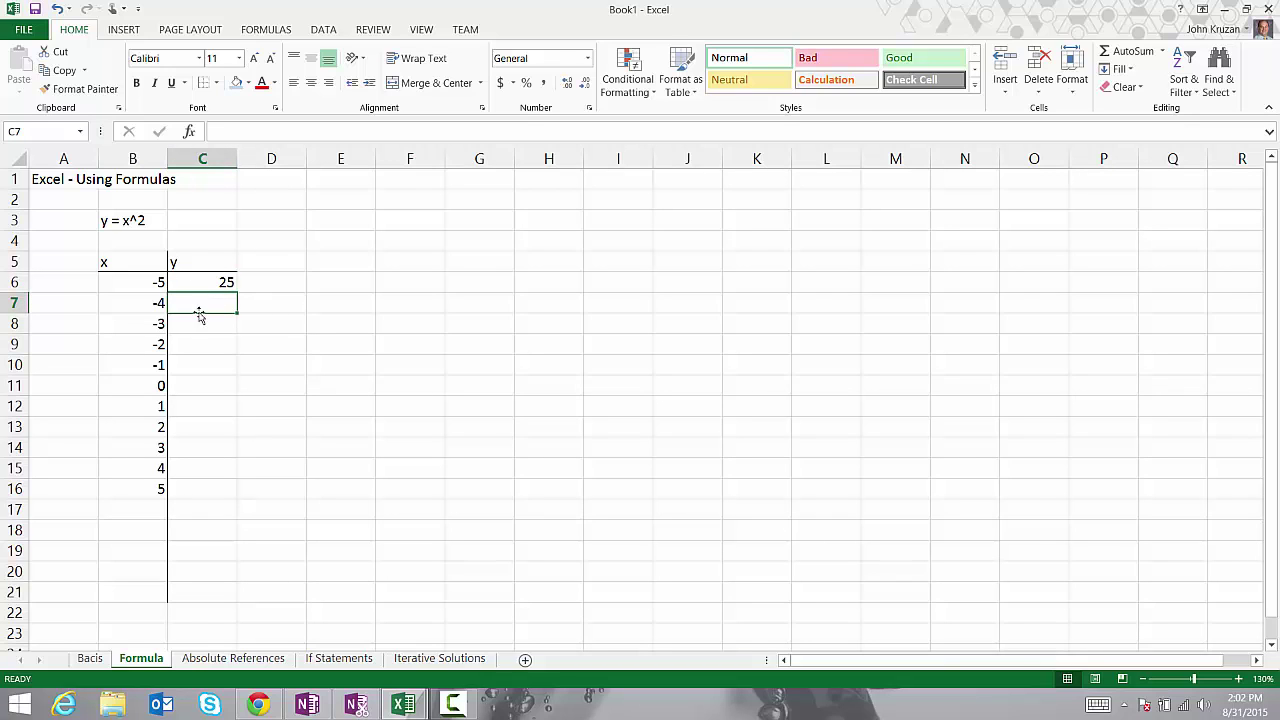
left_click(200, 323)
left_click(203, 344)
left_click(205, 366)
left_click_drag(205, 386, 206, 400)
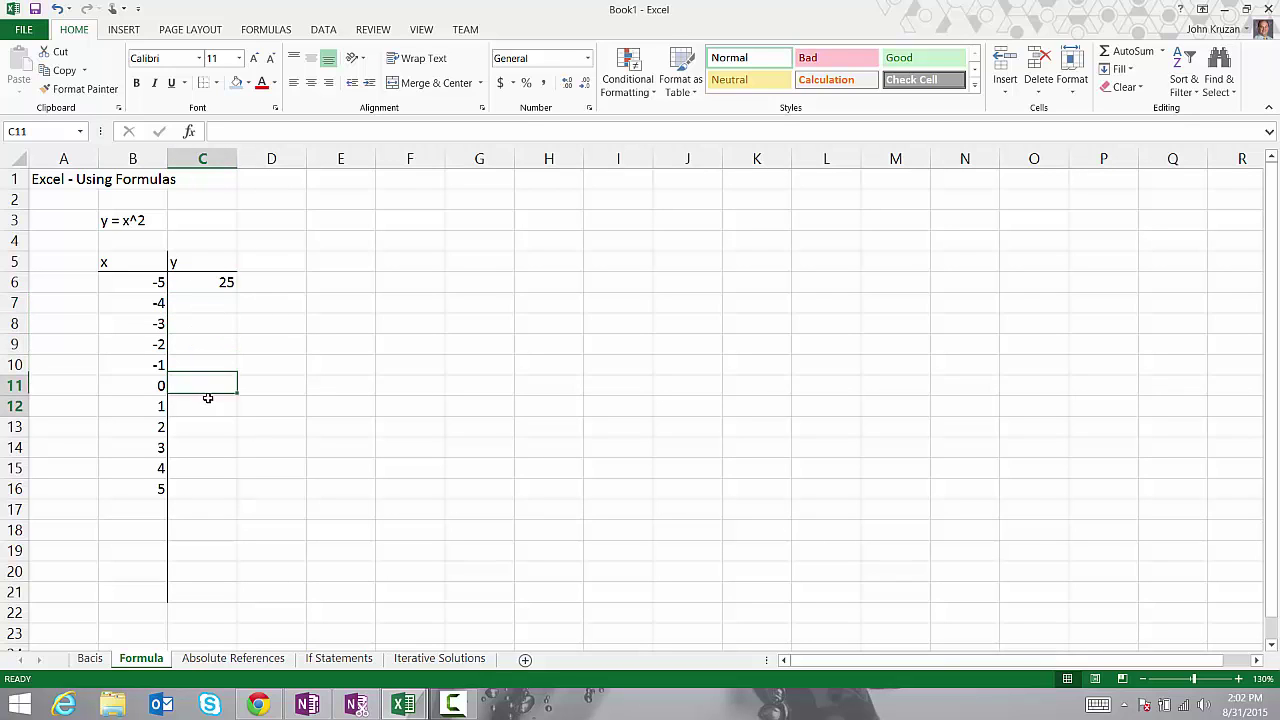
Enter the formula =B7^2 in C7, and clear the cell again.
left_click(210, 311)
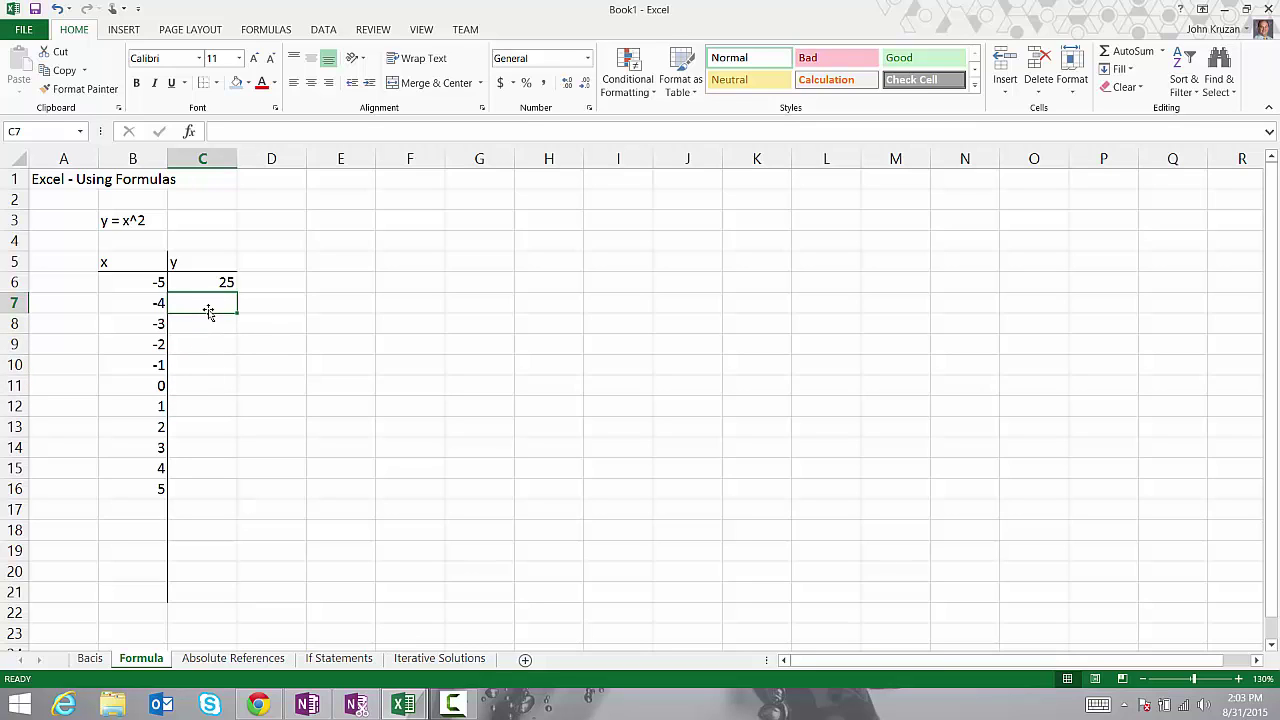
type("=")
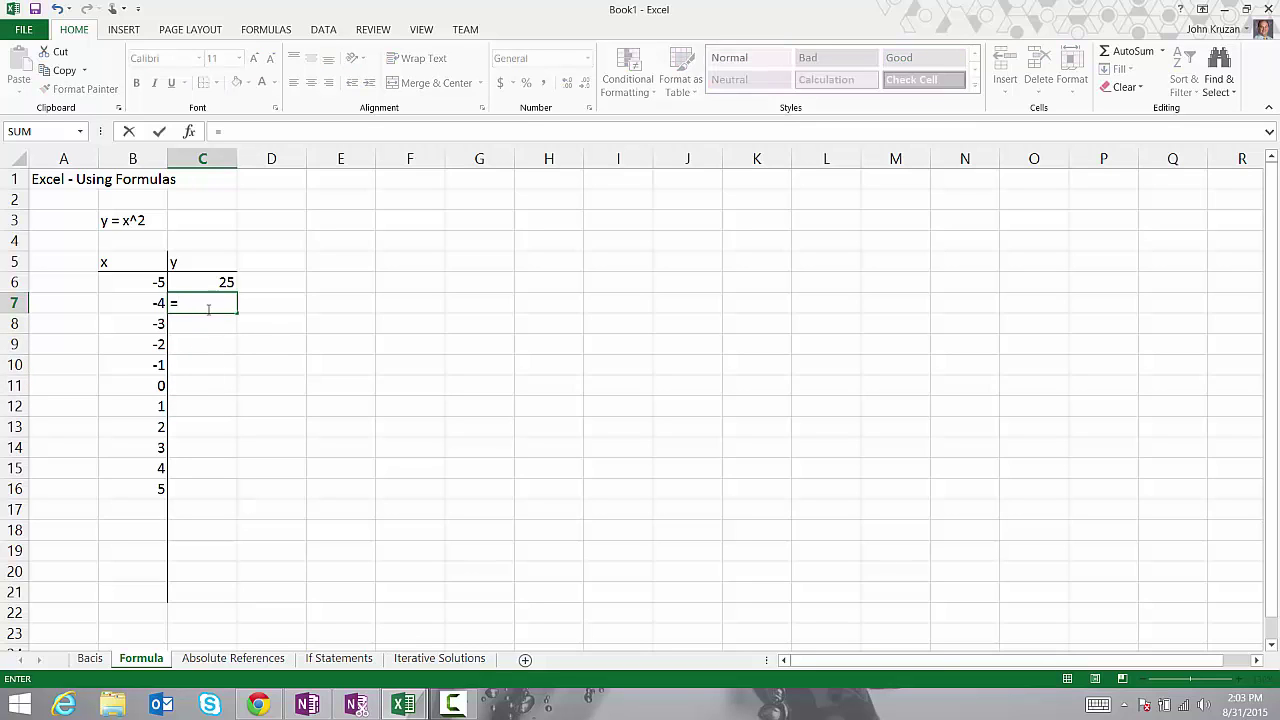
left_click(140, 302)
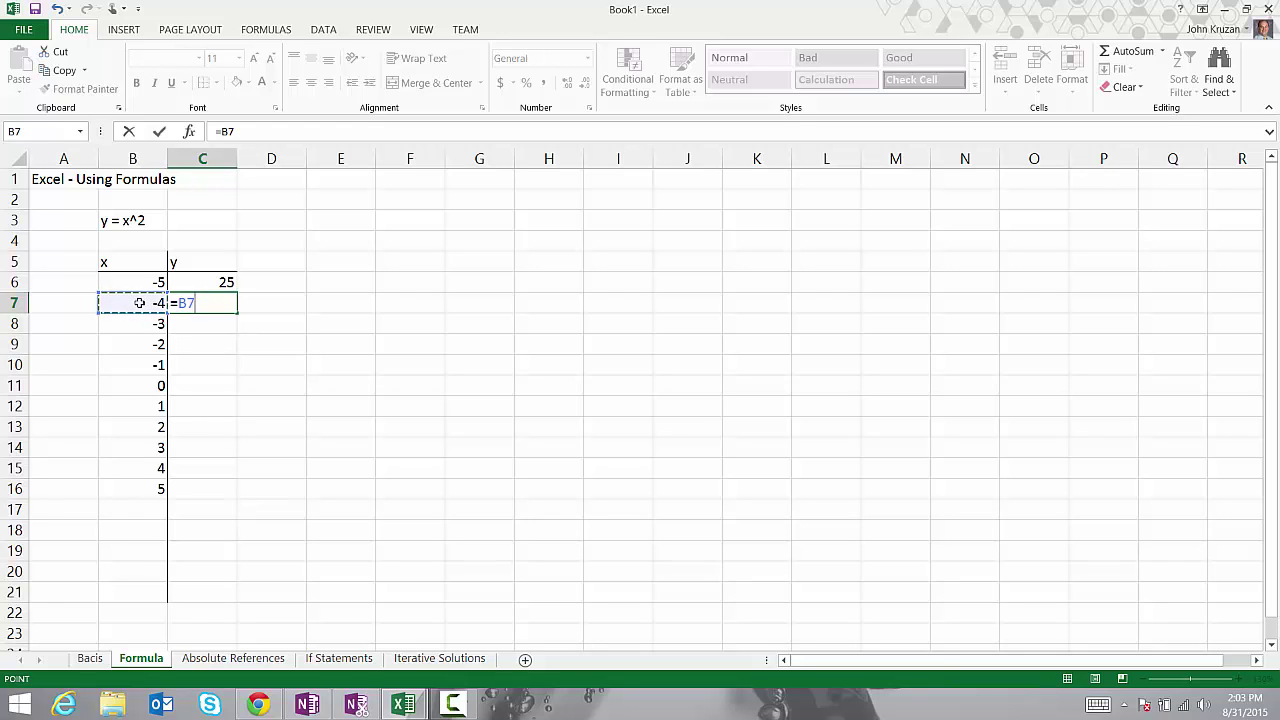
type("^2")
key("Return")
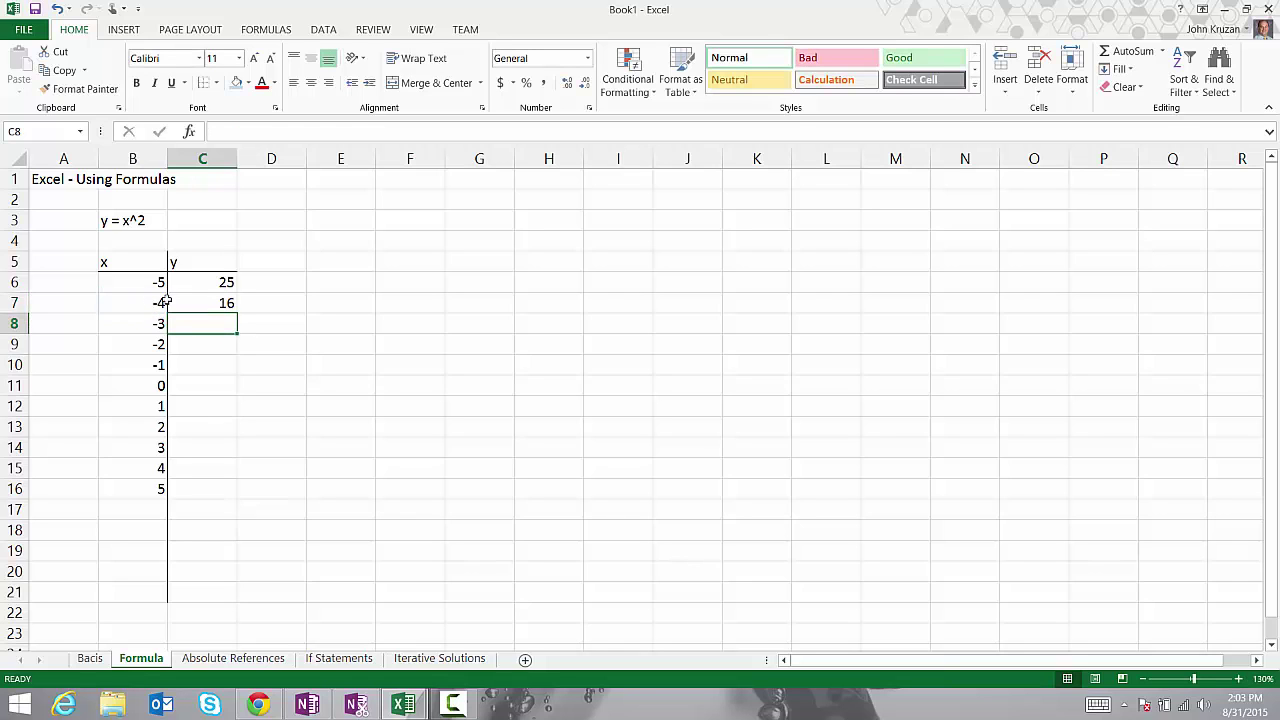
left_click(224, 305)
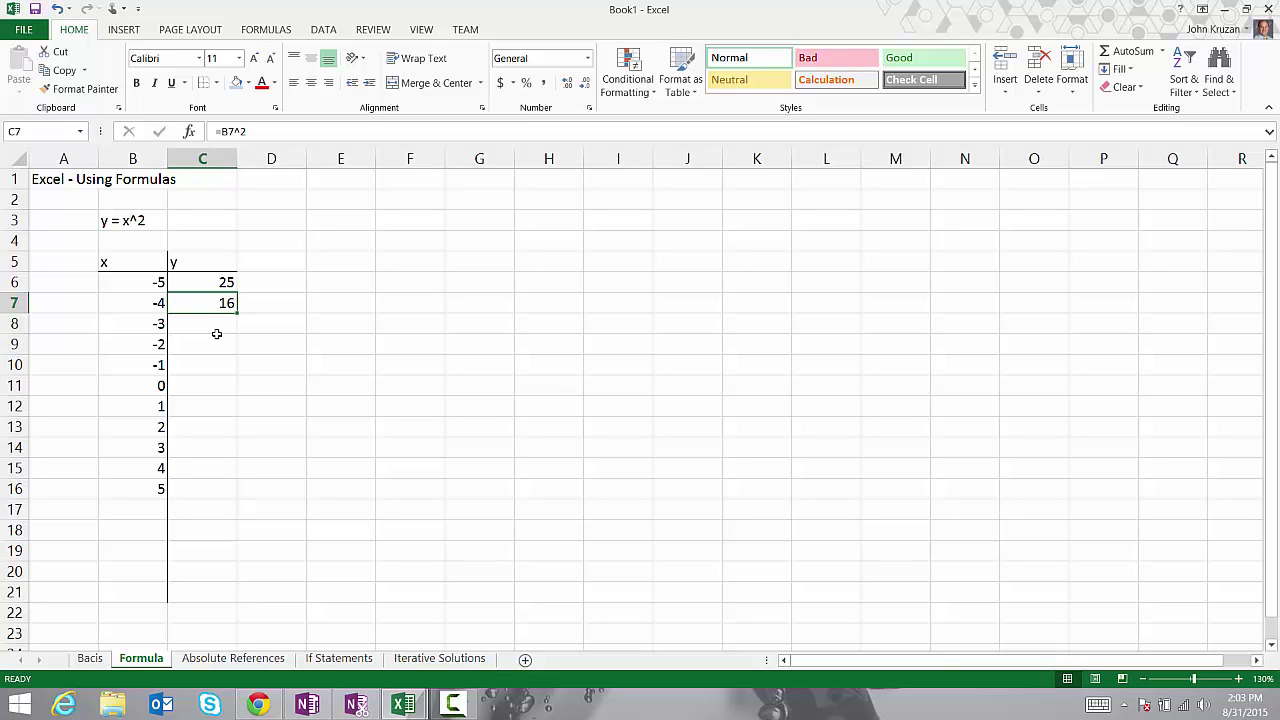
key("Delete")
left_click(252, 342)
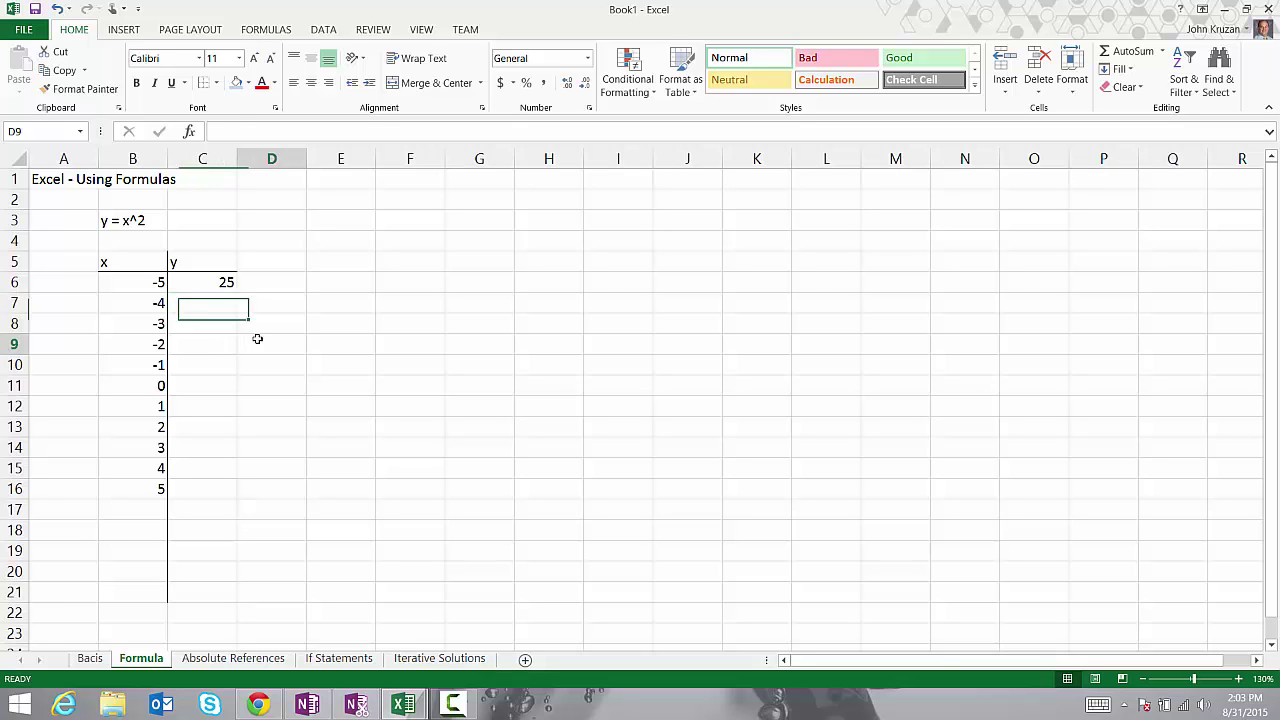
Extend the squaring formula from C6 down through C16.
left_click(205, 284)
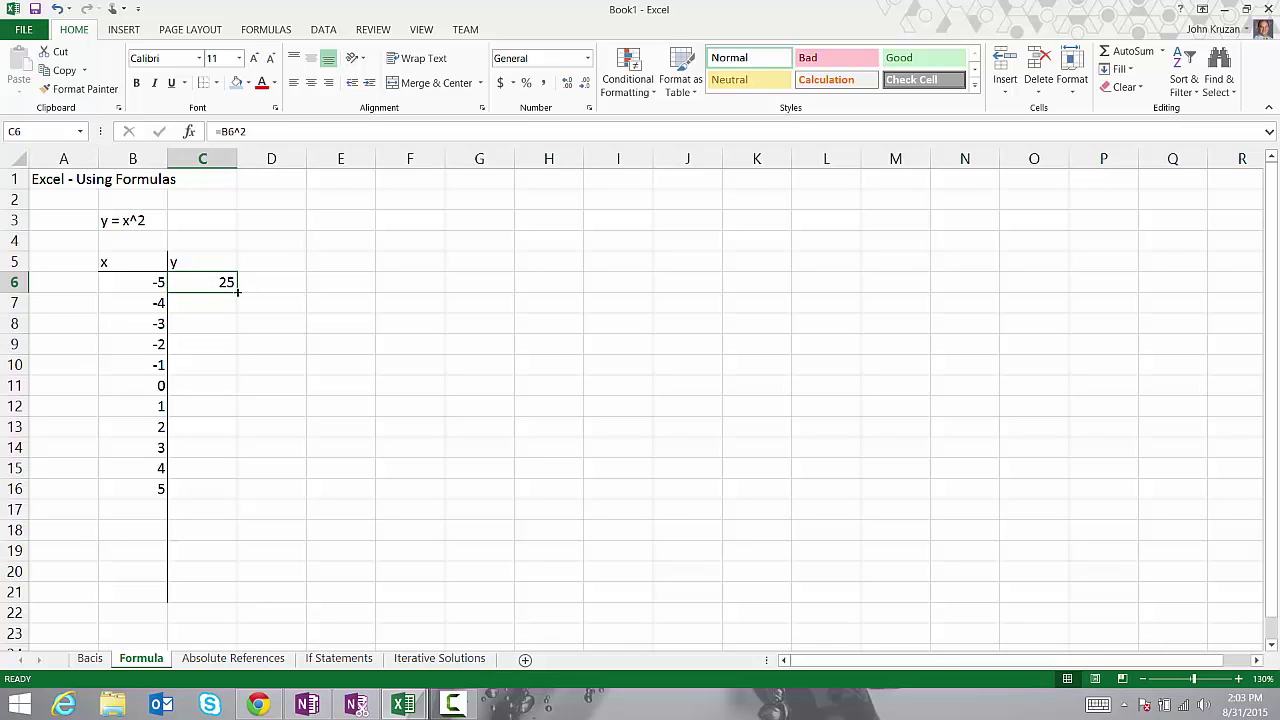
left_click_drag(238, 292, 235, 494)
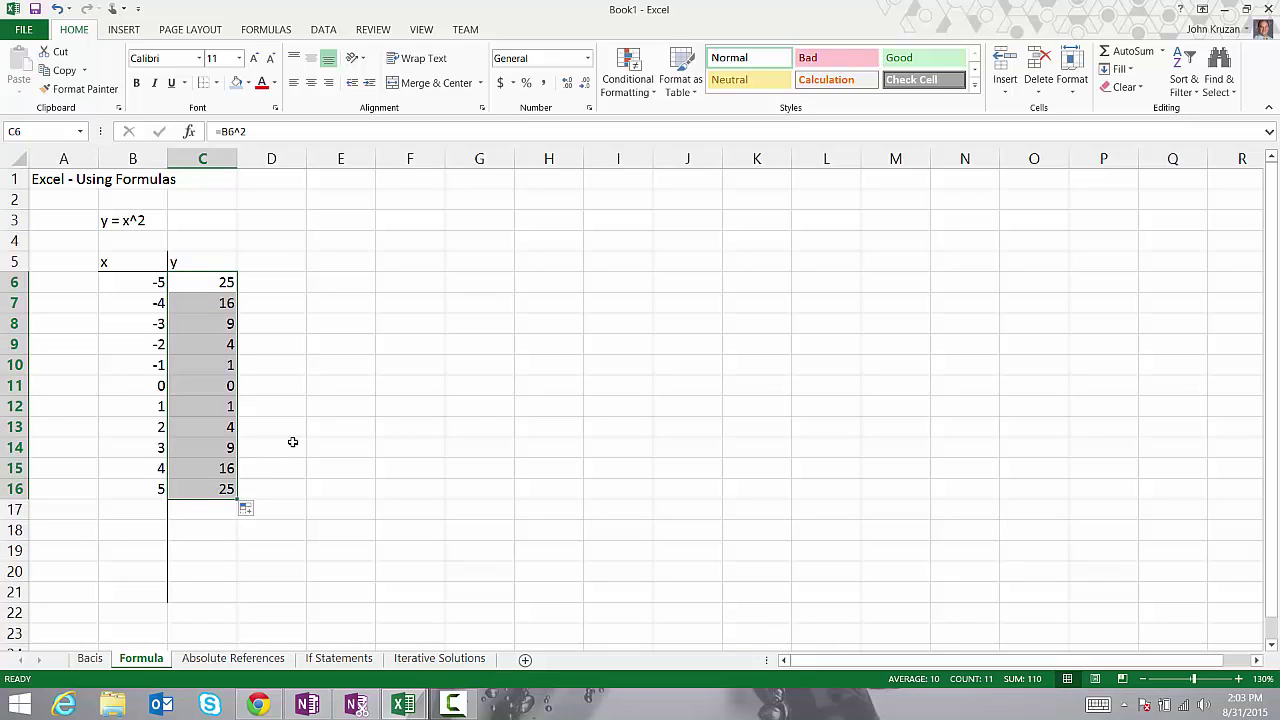
Compare the formulas in C6, C7 and C8 to examine how the x reference shifts from row to row.
left_click(214, 304)
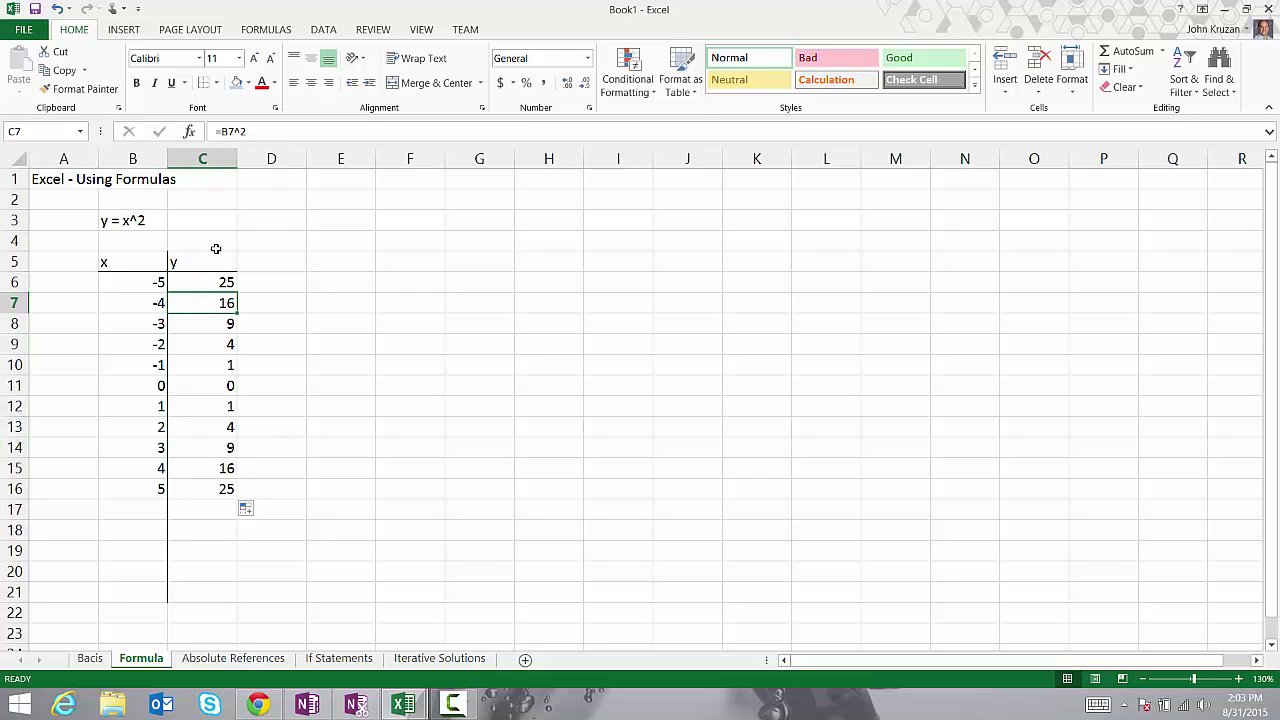
left_click(195, 289)
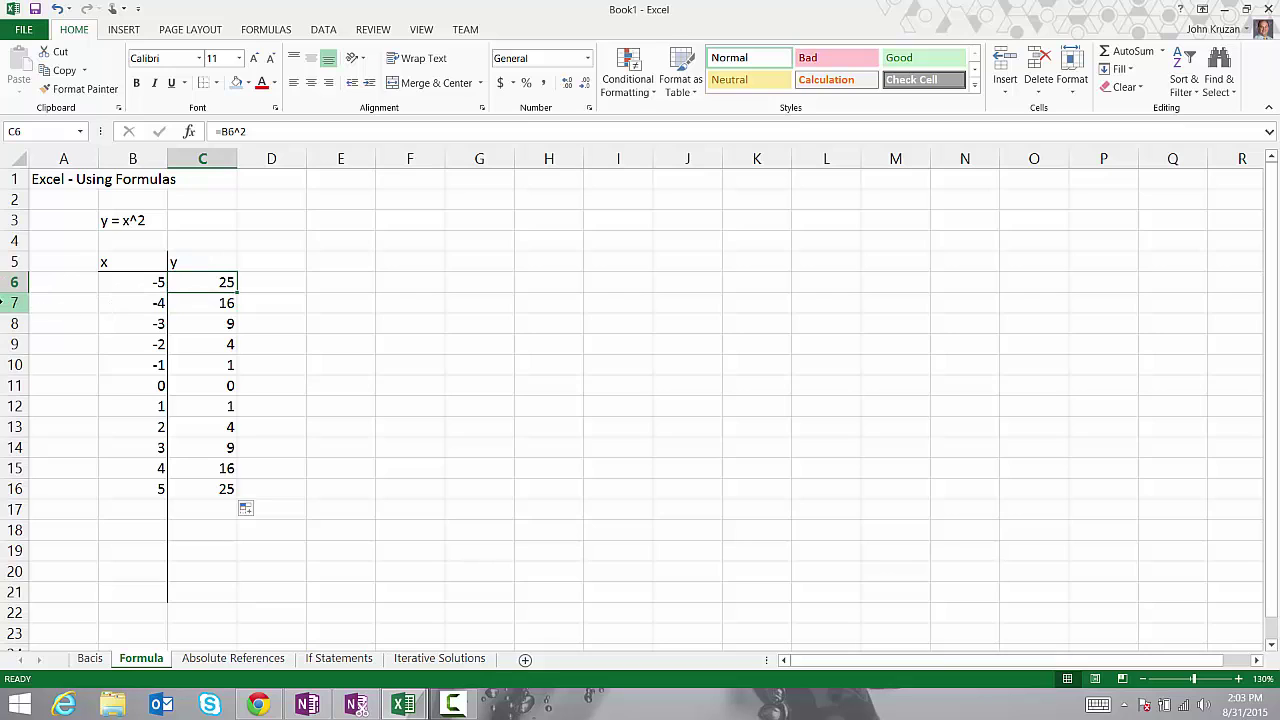
left_click(206, 309)
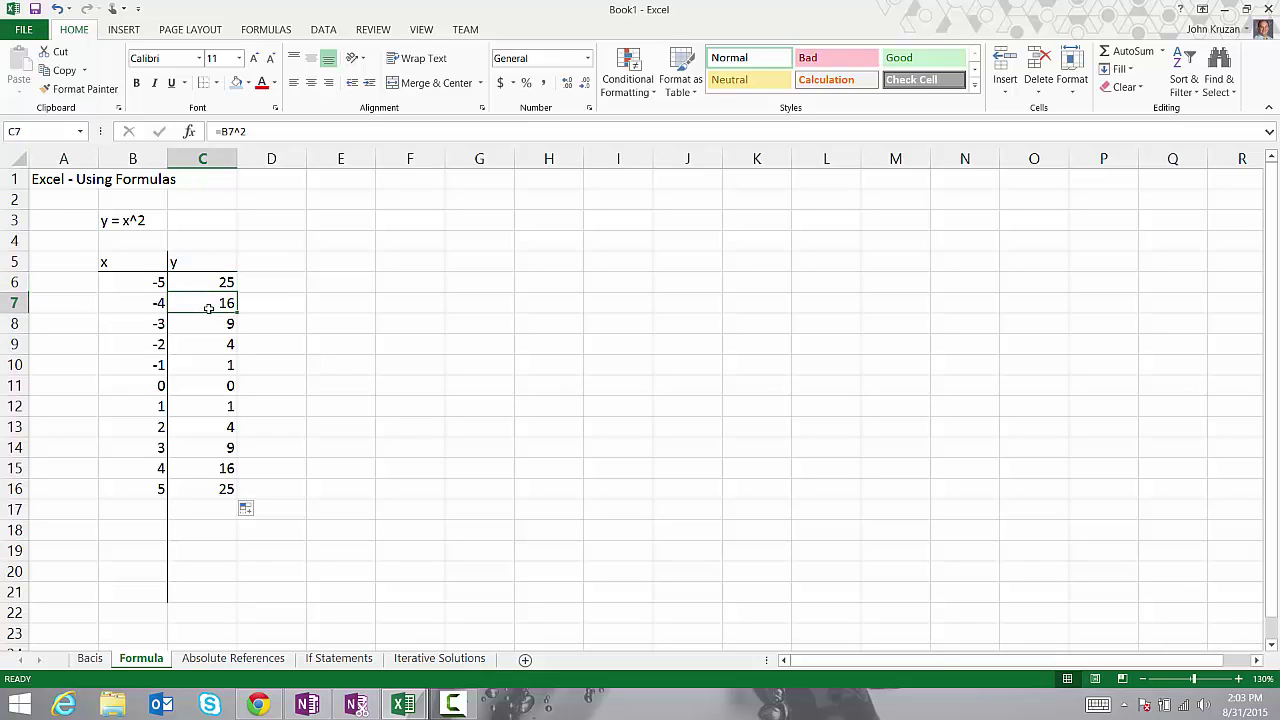
left_click(209, 287)
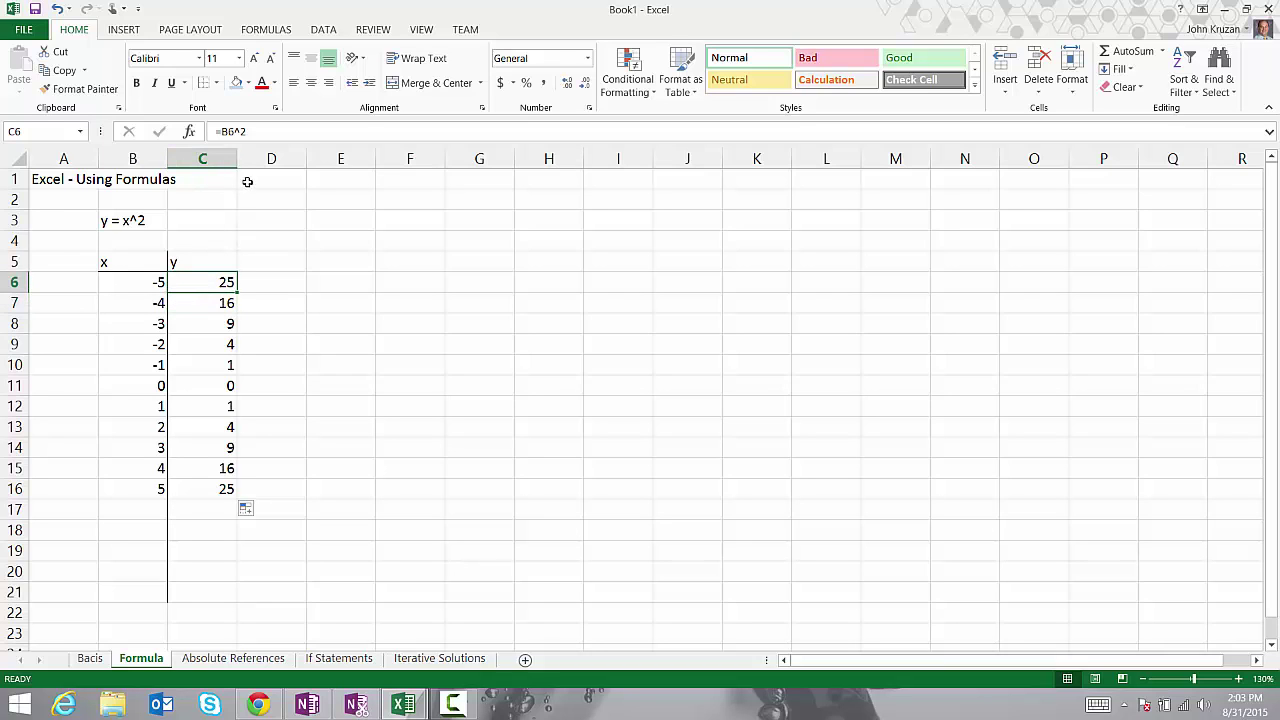
left_click(229, 131)
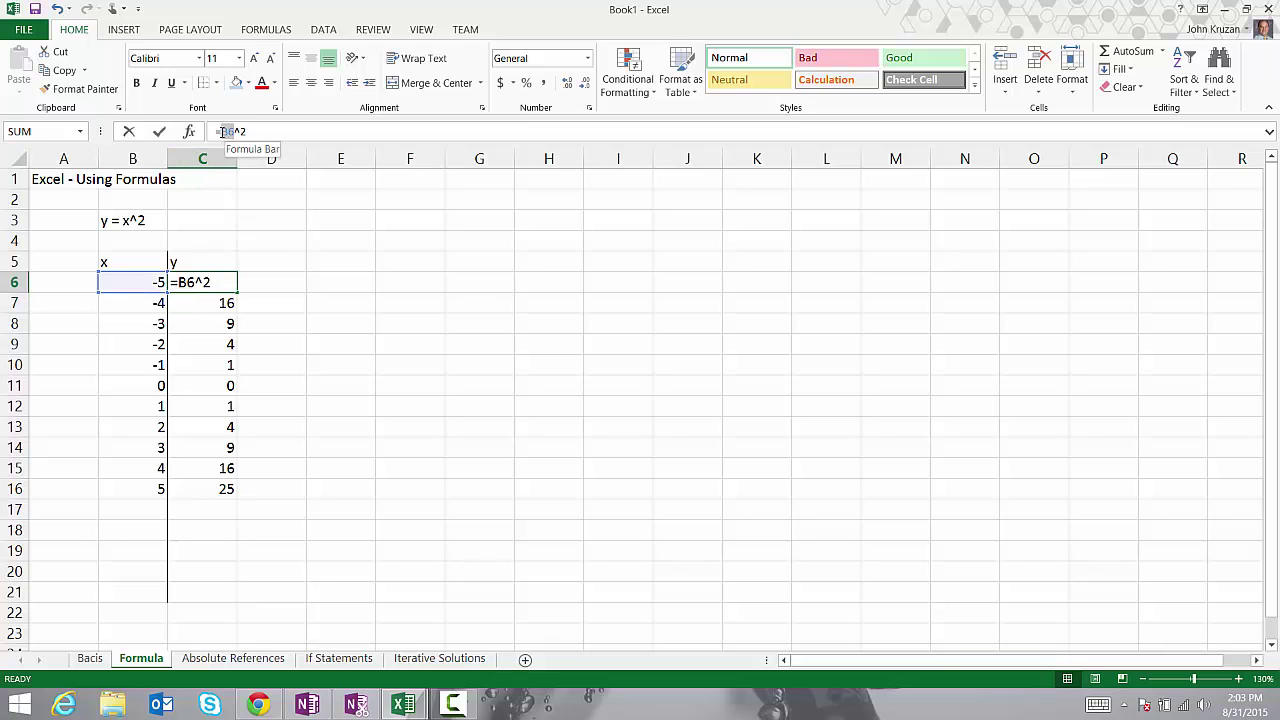
left_click(193, 305)
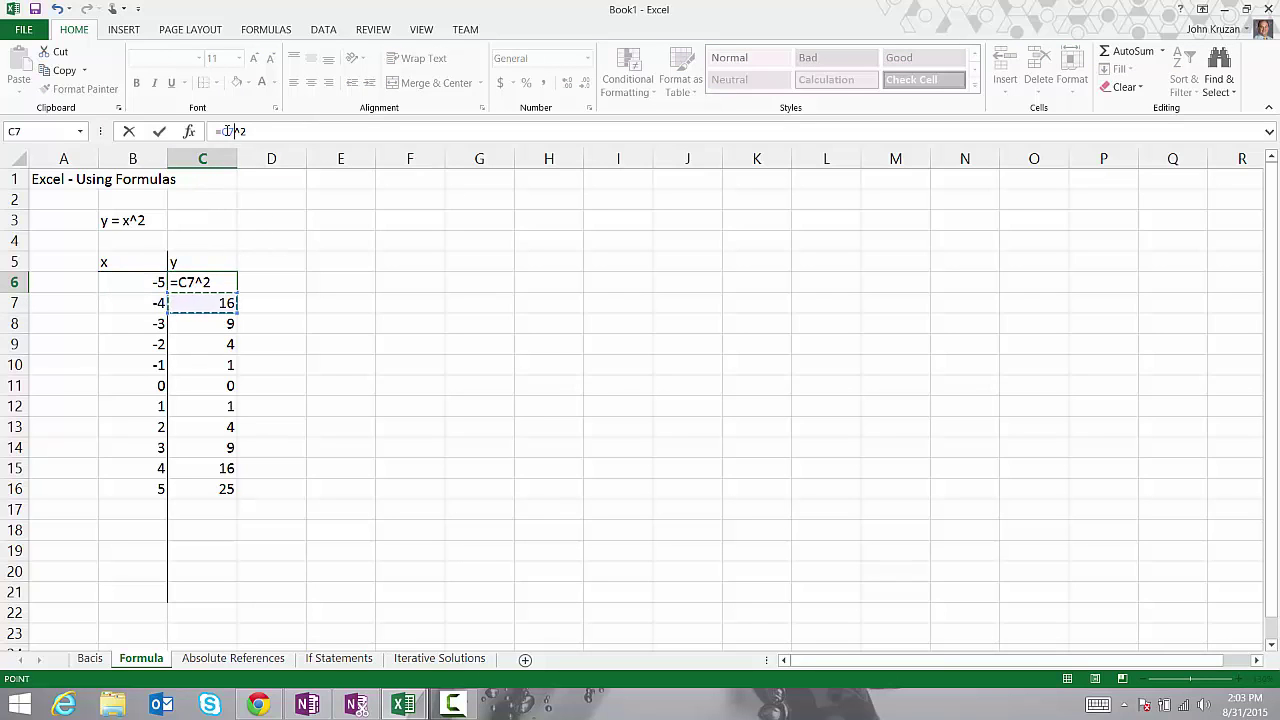
key("Escape")
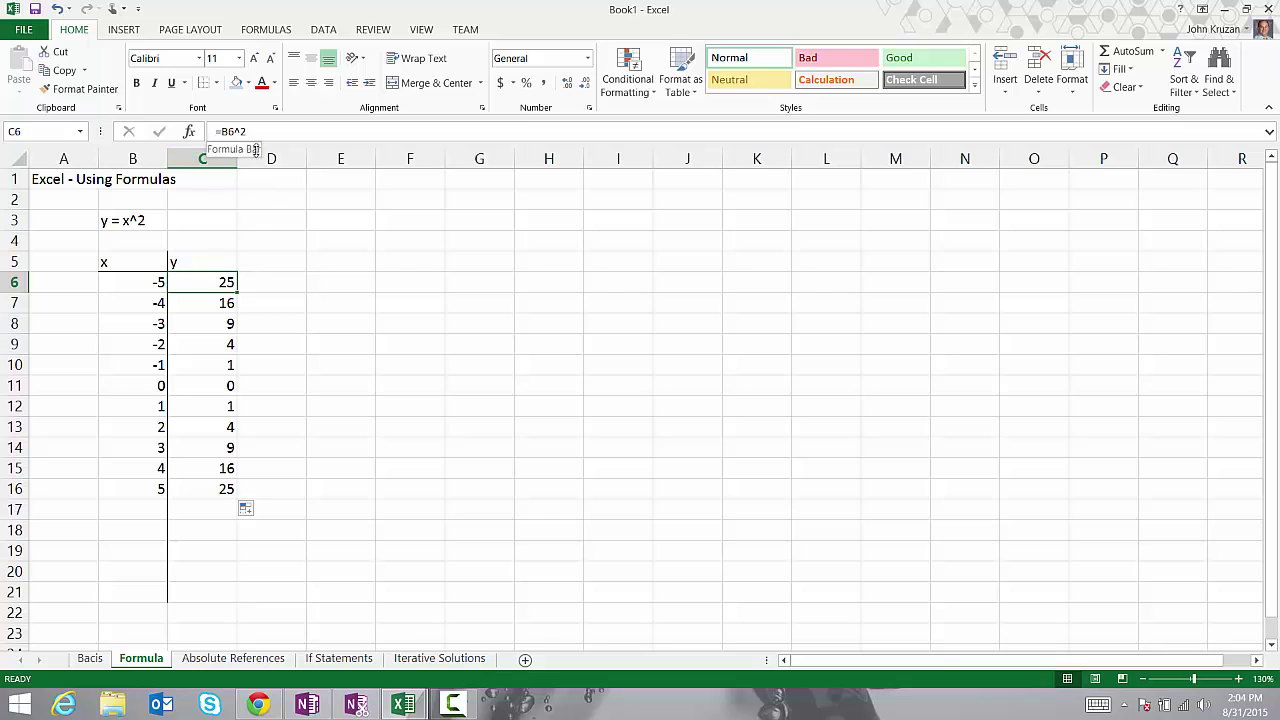
left_click(207, 303)
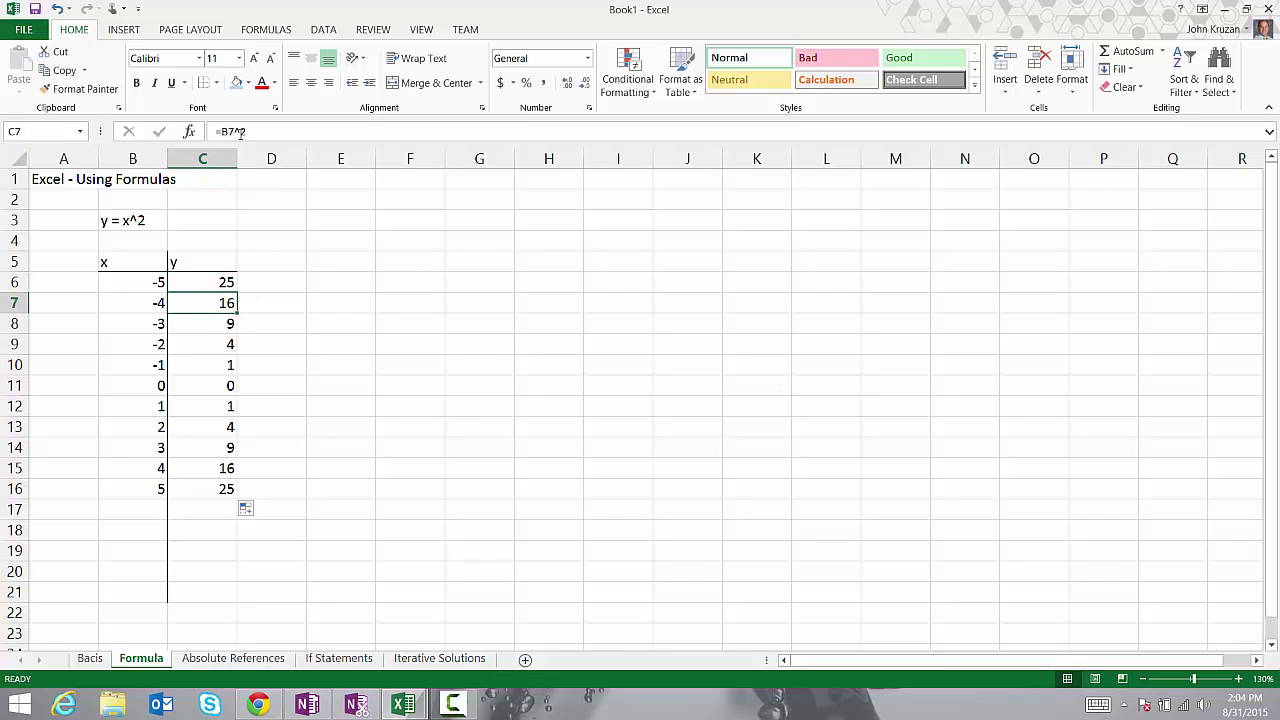
left_click(204, 322)
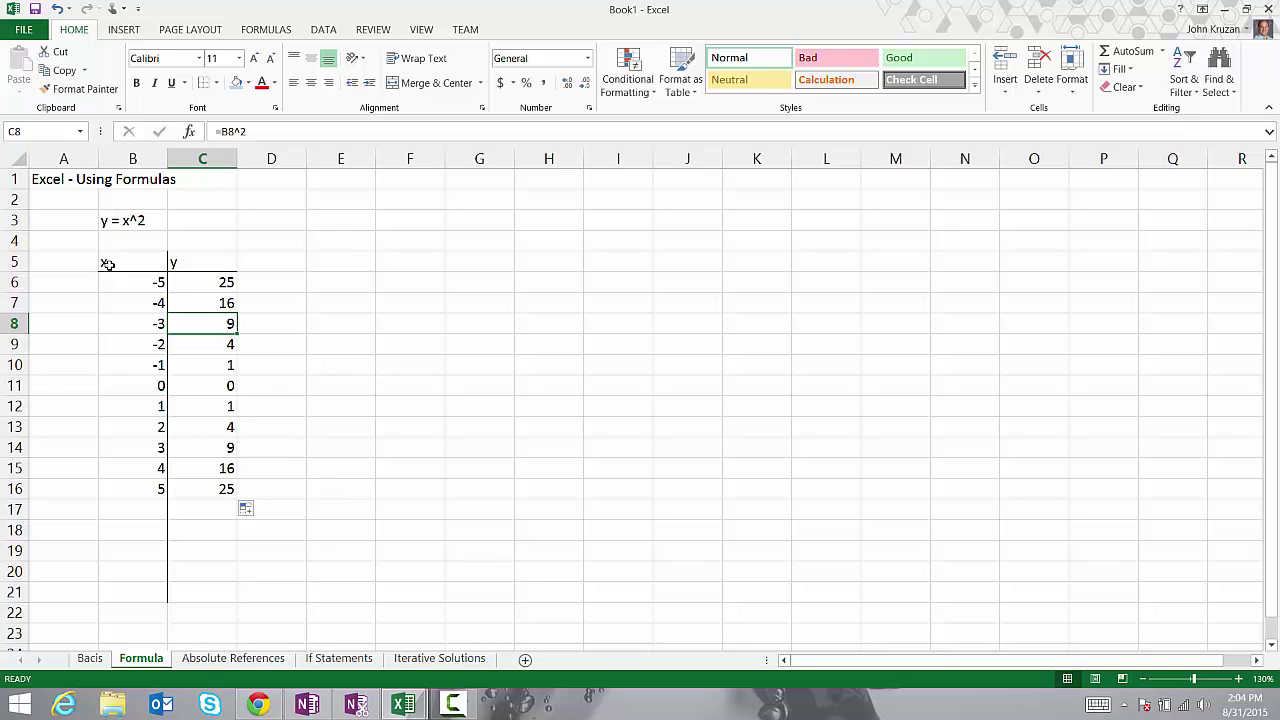
left_click(196, 284)
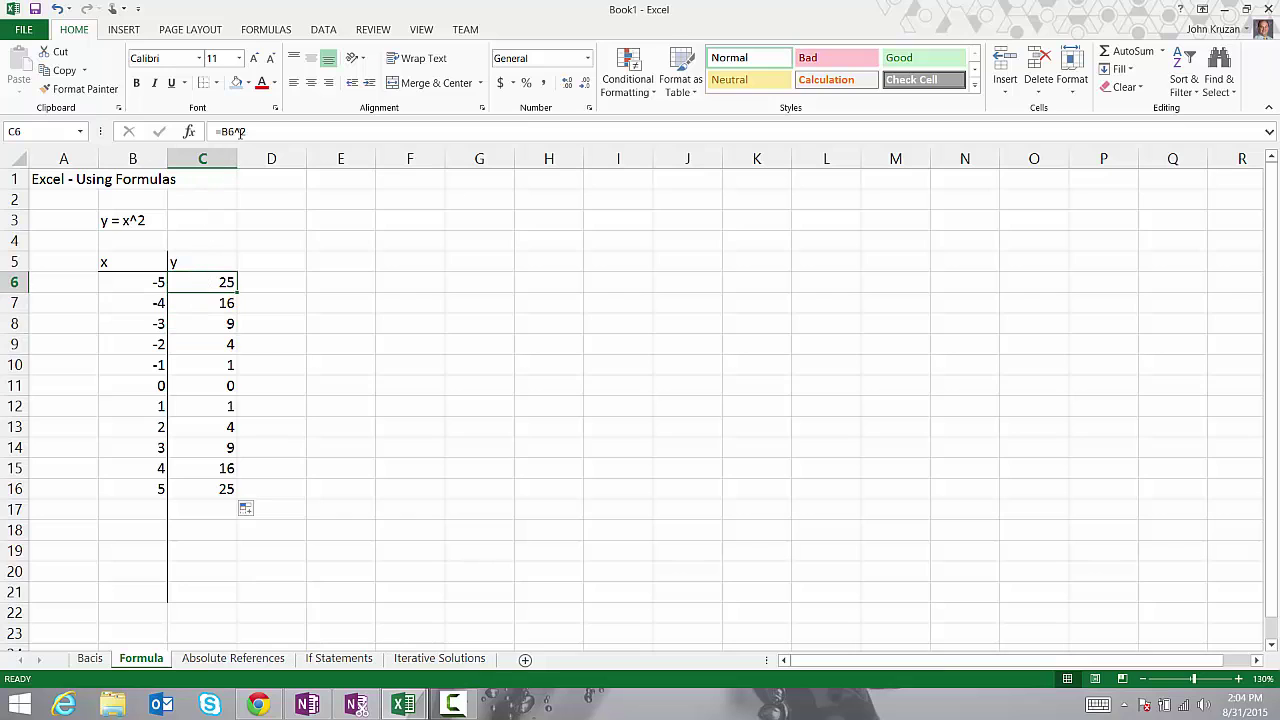
Insert a markers-only scatter chart of the x and y values in B6:C16, and undo the insertion.
left_click(140, 279)
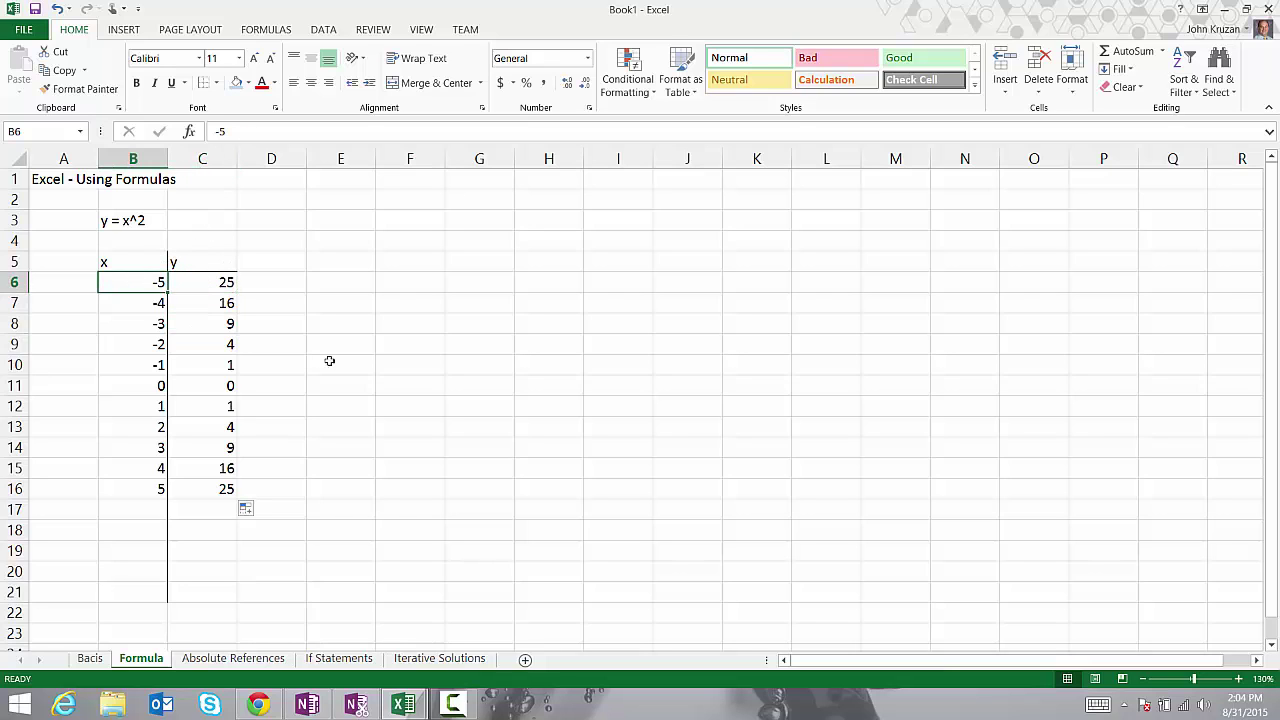
left_click_drag(157, 283, 189, 492)
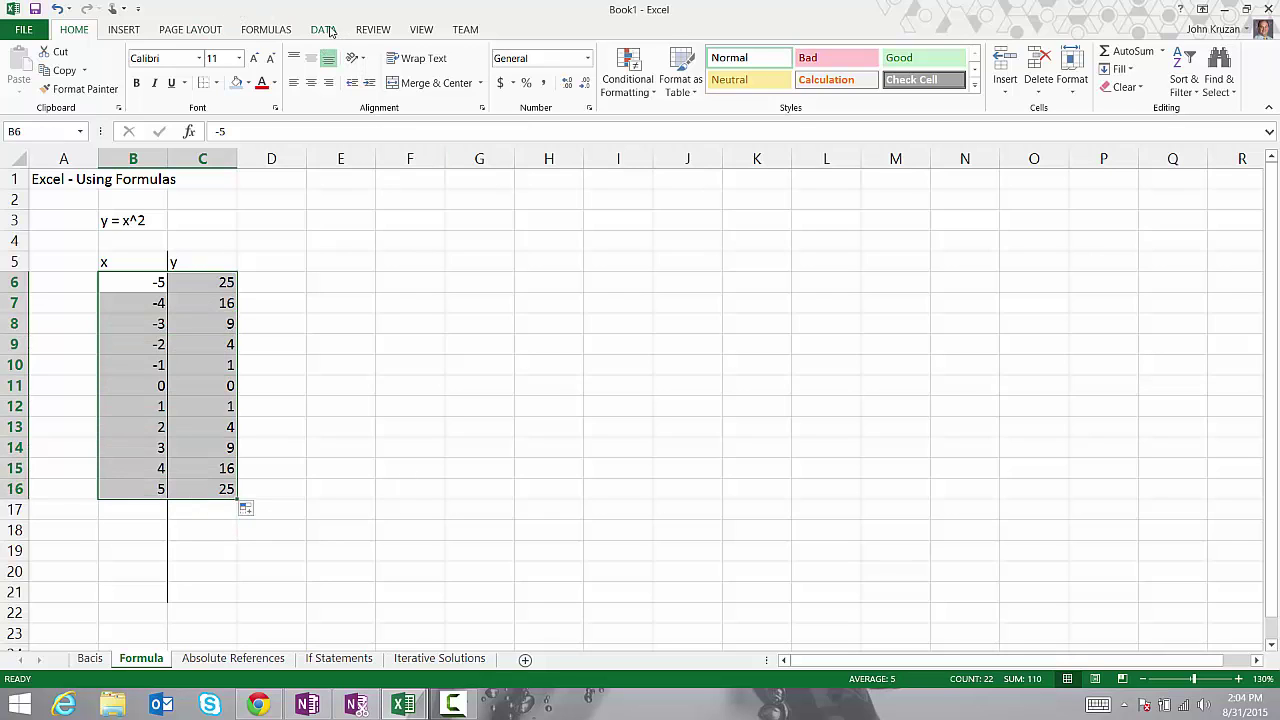
left_click(123, 30)
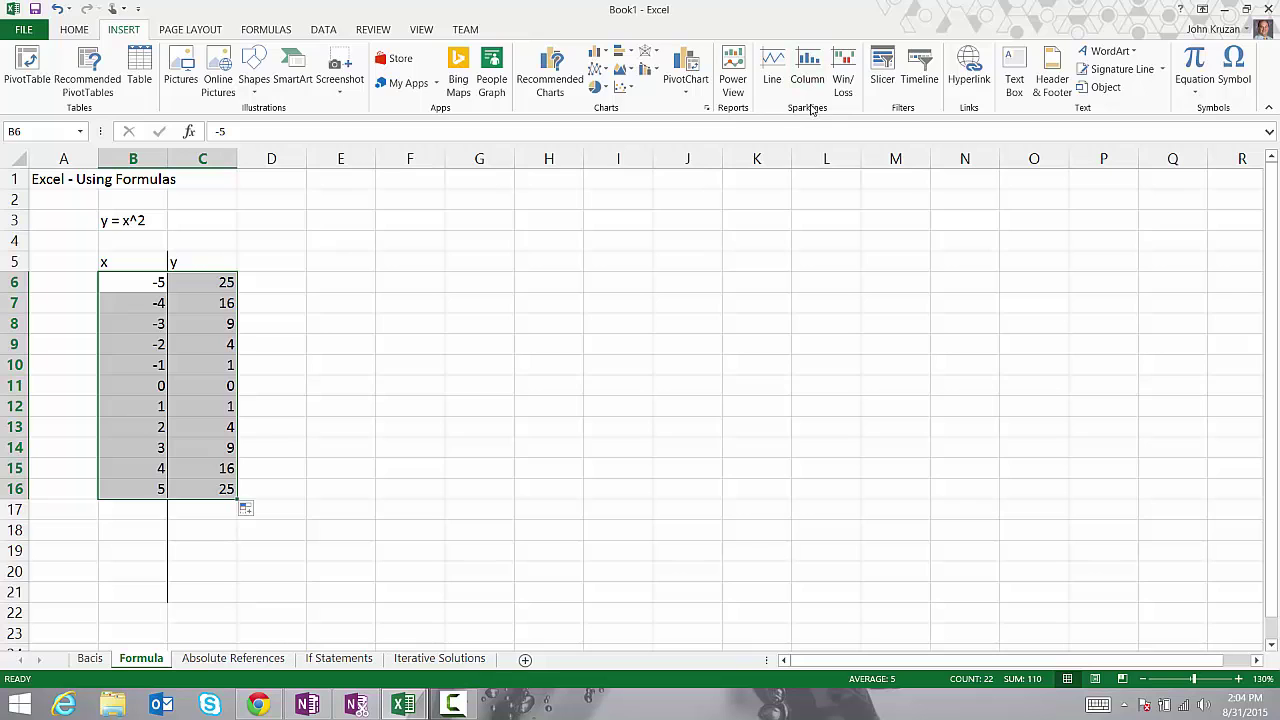
left_click(622, 88)
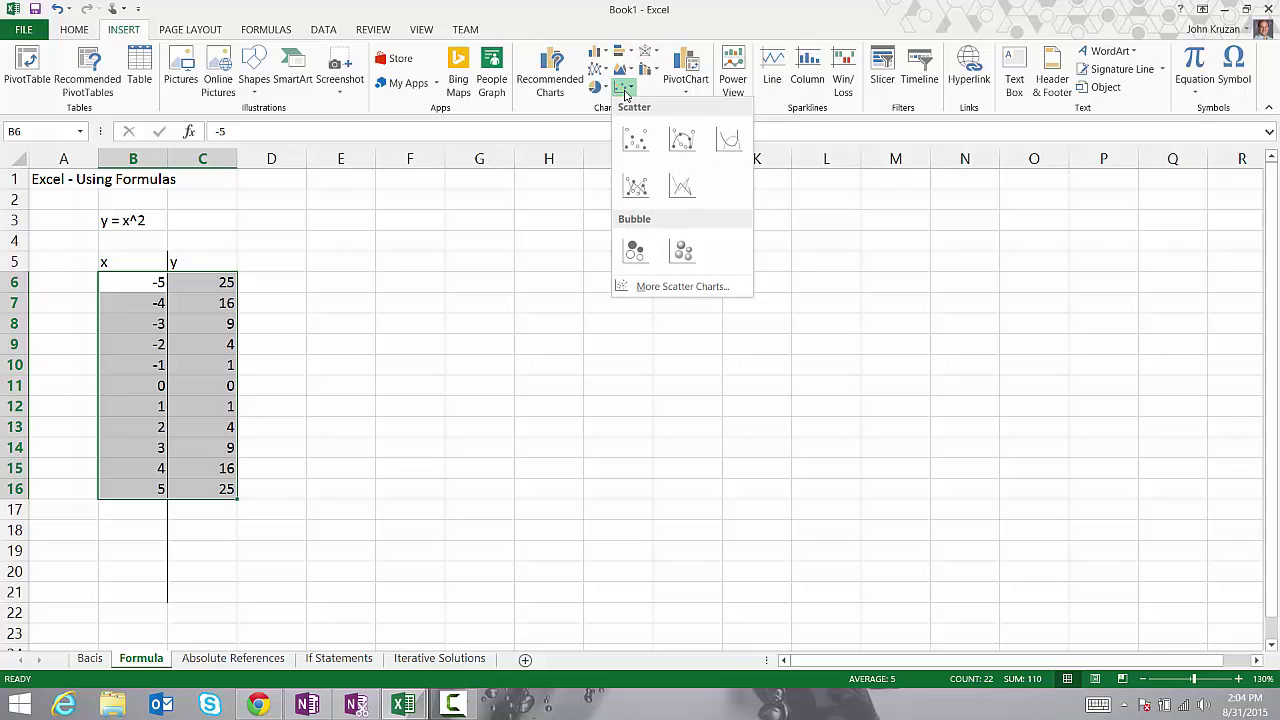
left_click(634, 143)
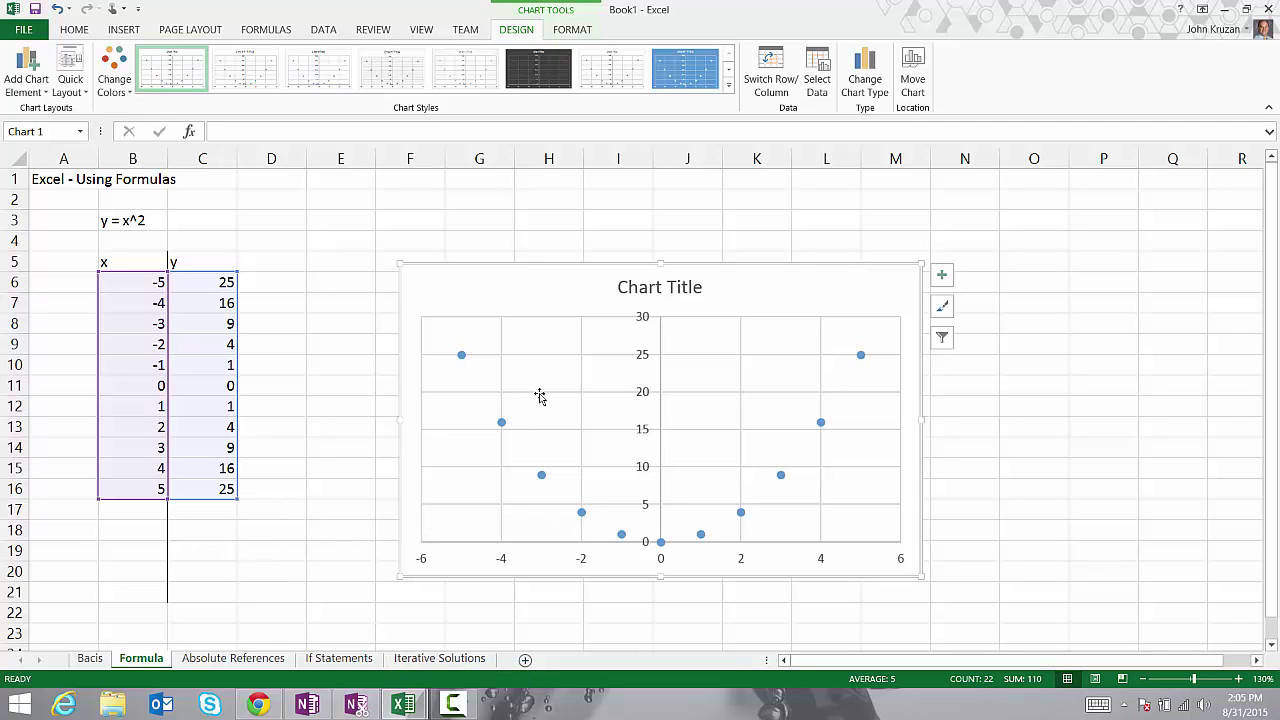
left_click(57, 8)
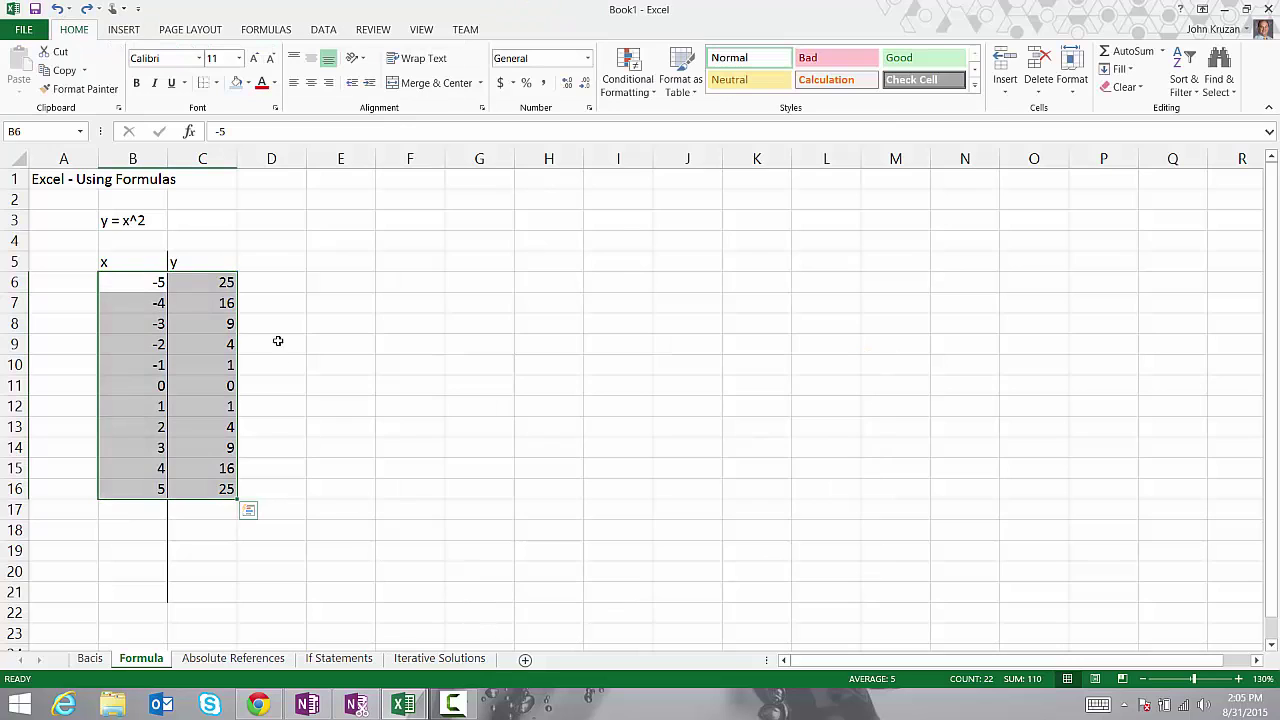
Insert the MAX function in D6 with the y values C6:C16 as its range.
left_click(277, 283)
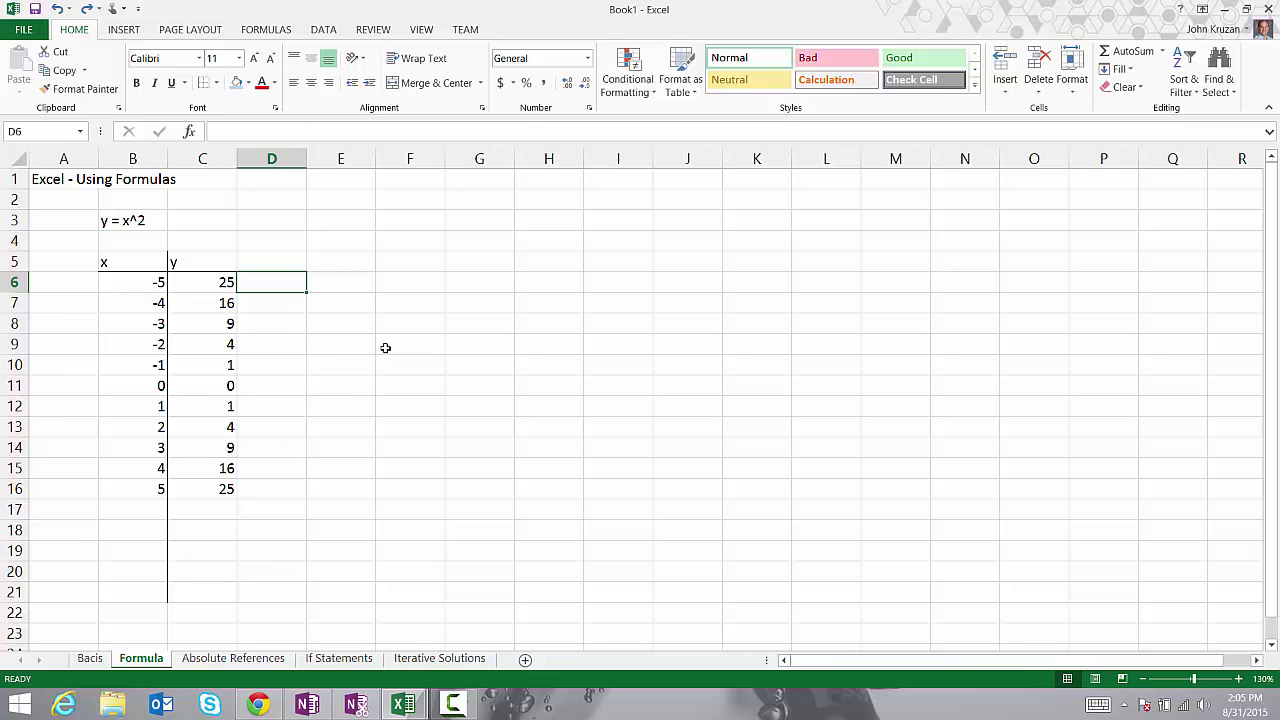
left_click(191, 132)
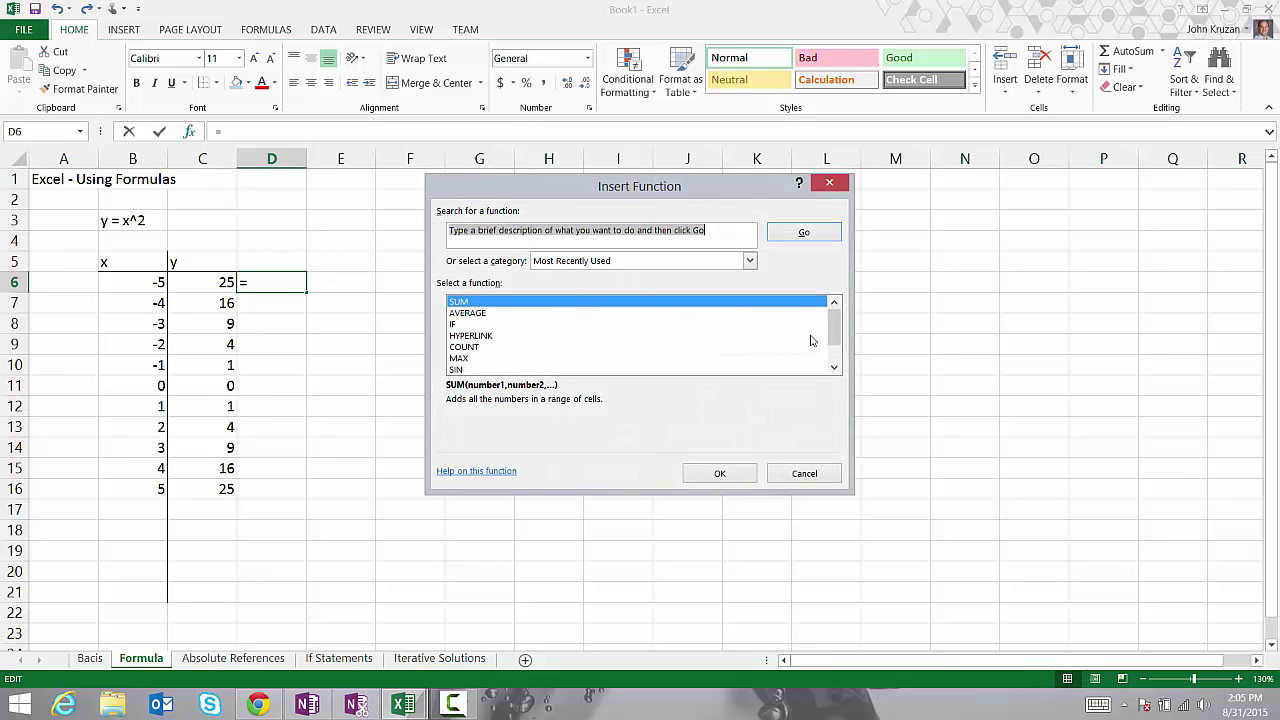
left_click_drag(834, 337, 834, 350)
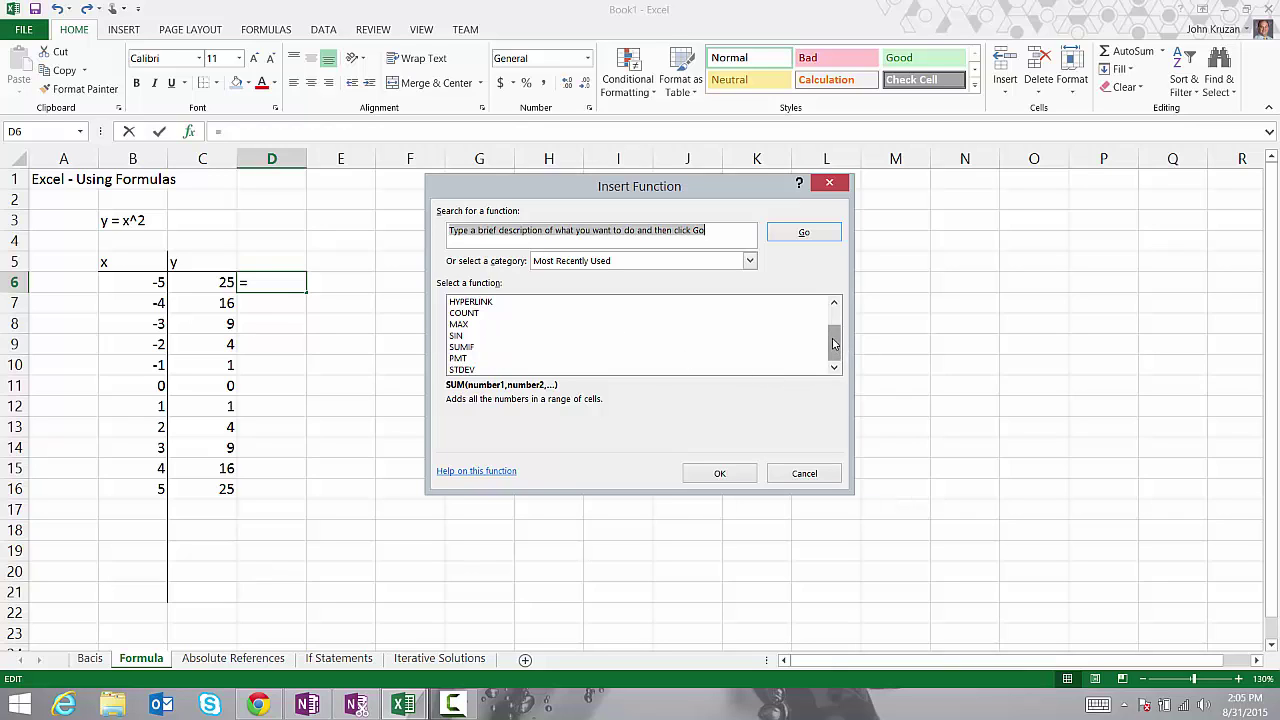
left_click(835, 307)
left_click(835, 307)
left_click(835, 307)
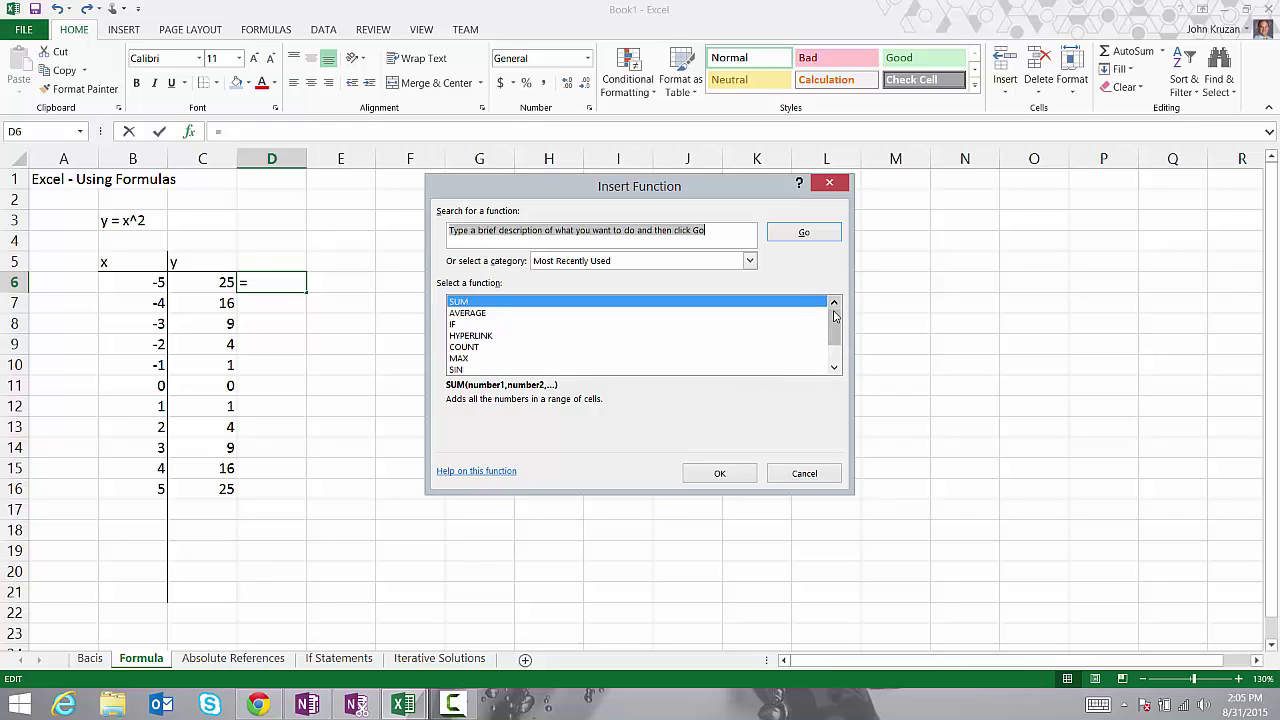
left_click(835, 368)
left_click(835, 368)
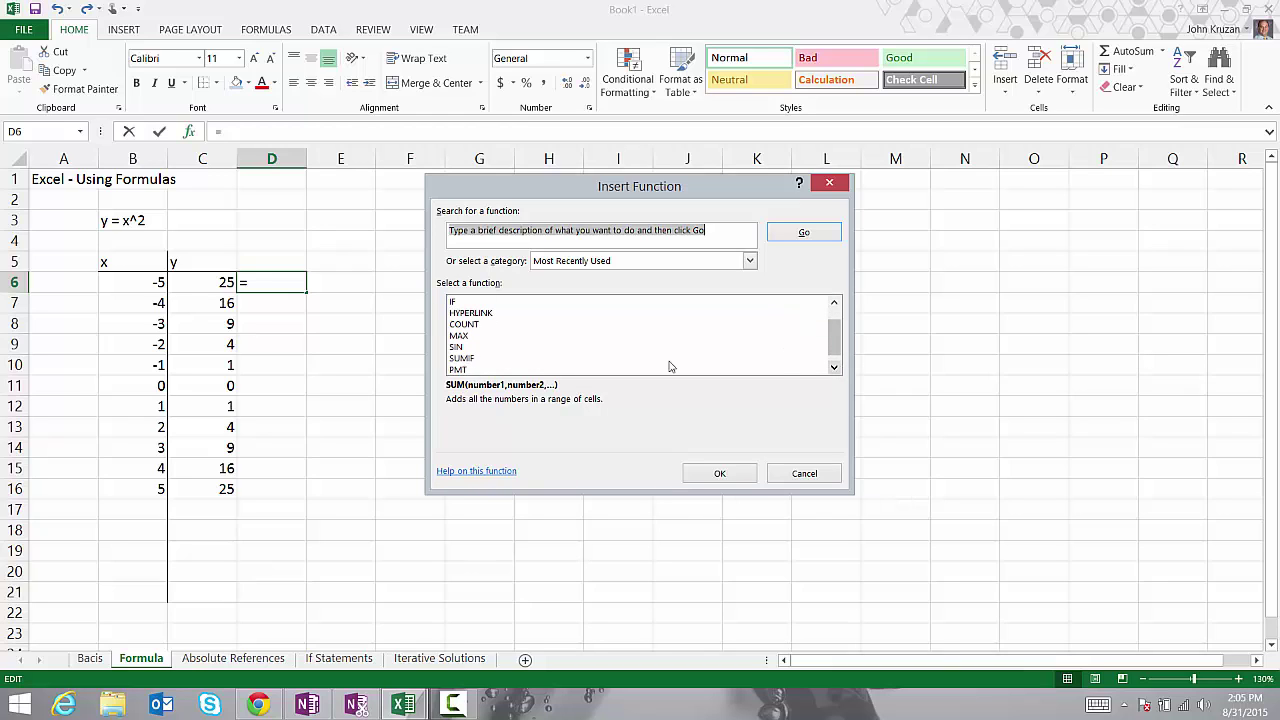
left_click(457, 337)
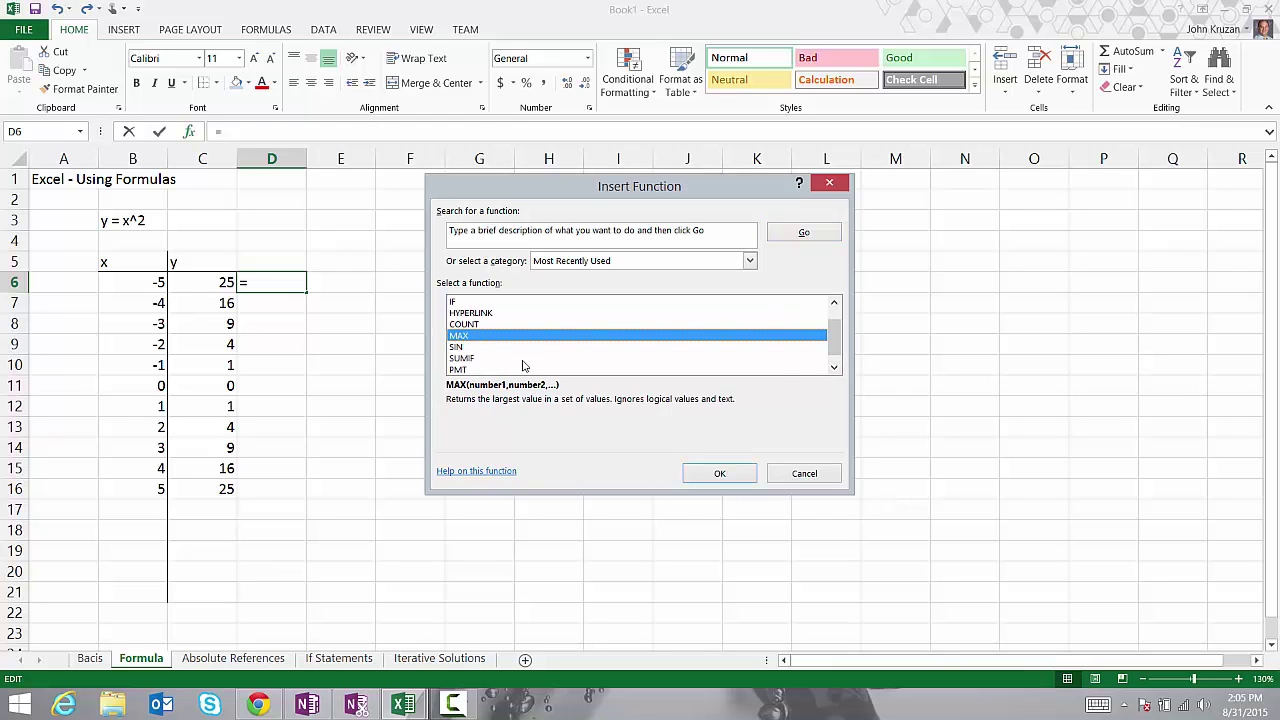
left_click(721, 474)
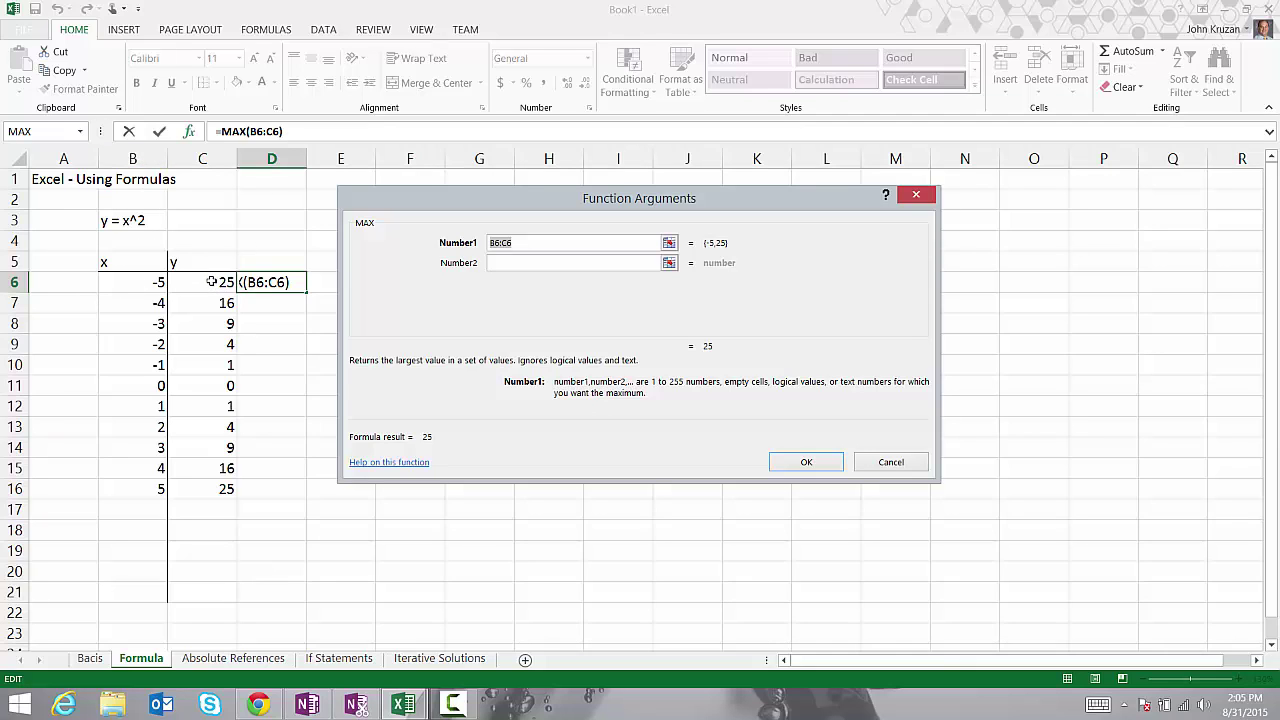
left_click_drag(211, 282, 204, 495)
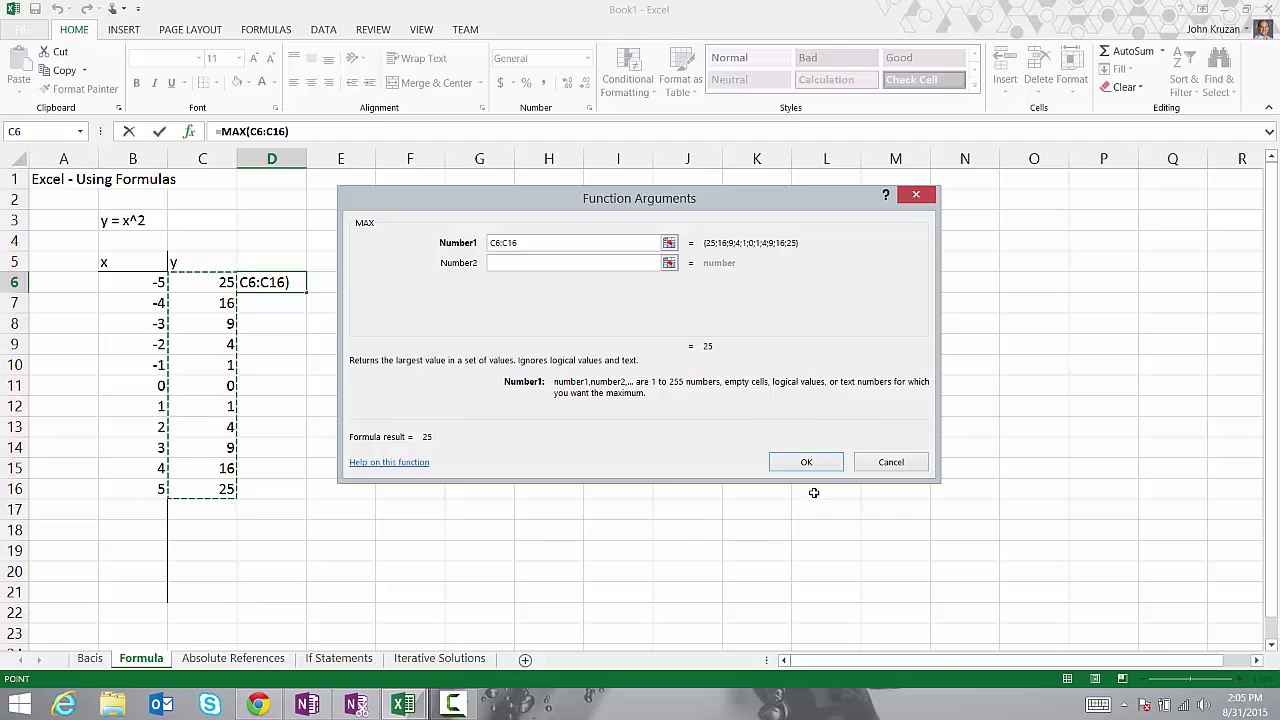
left_click(807, 462)
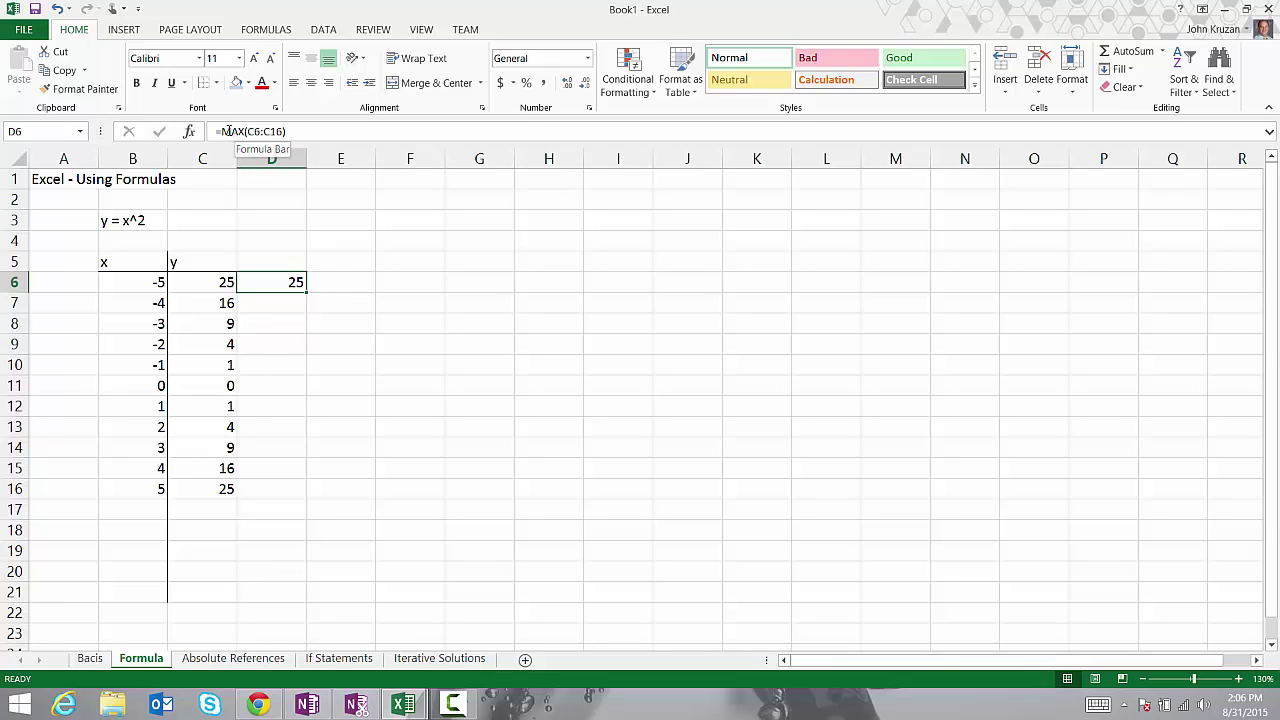
Calculate the sine of B12 in cell F6 with the SIN function, and switch to the Absolute References sheet.
left_click(403, 286)
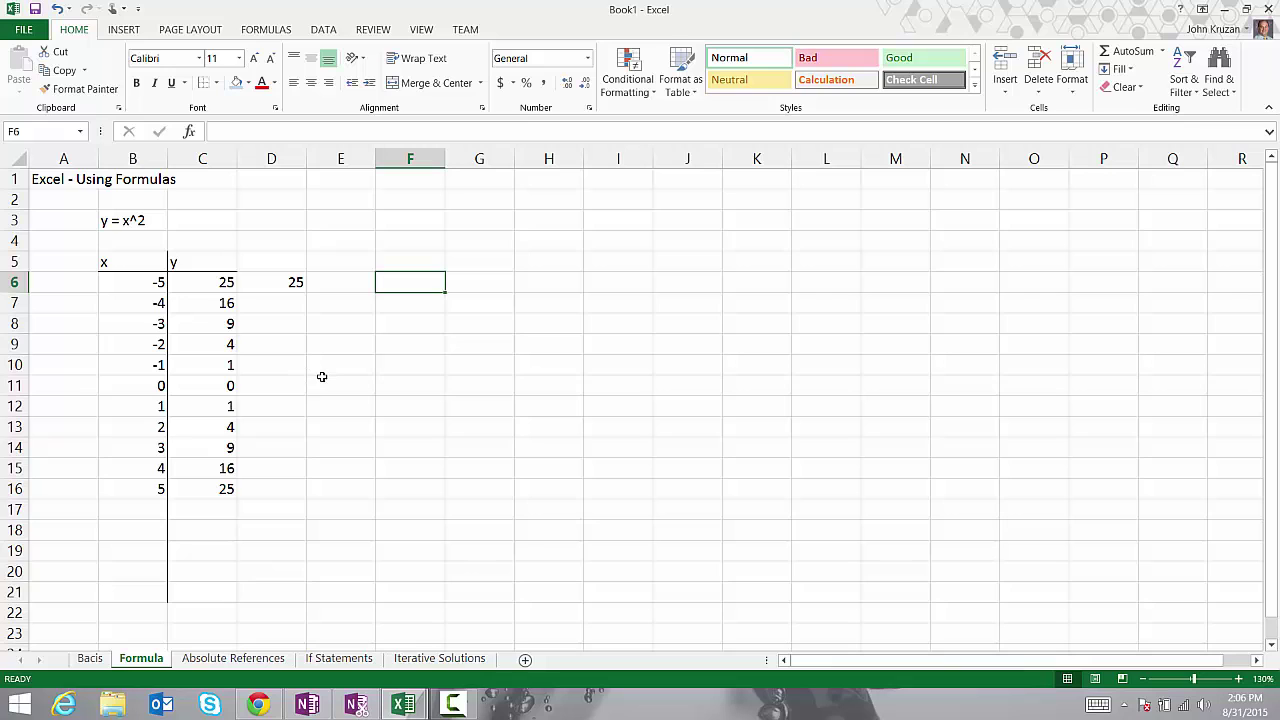
type("=")
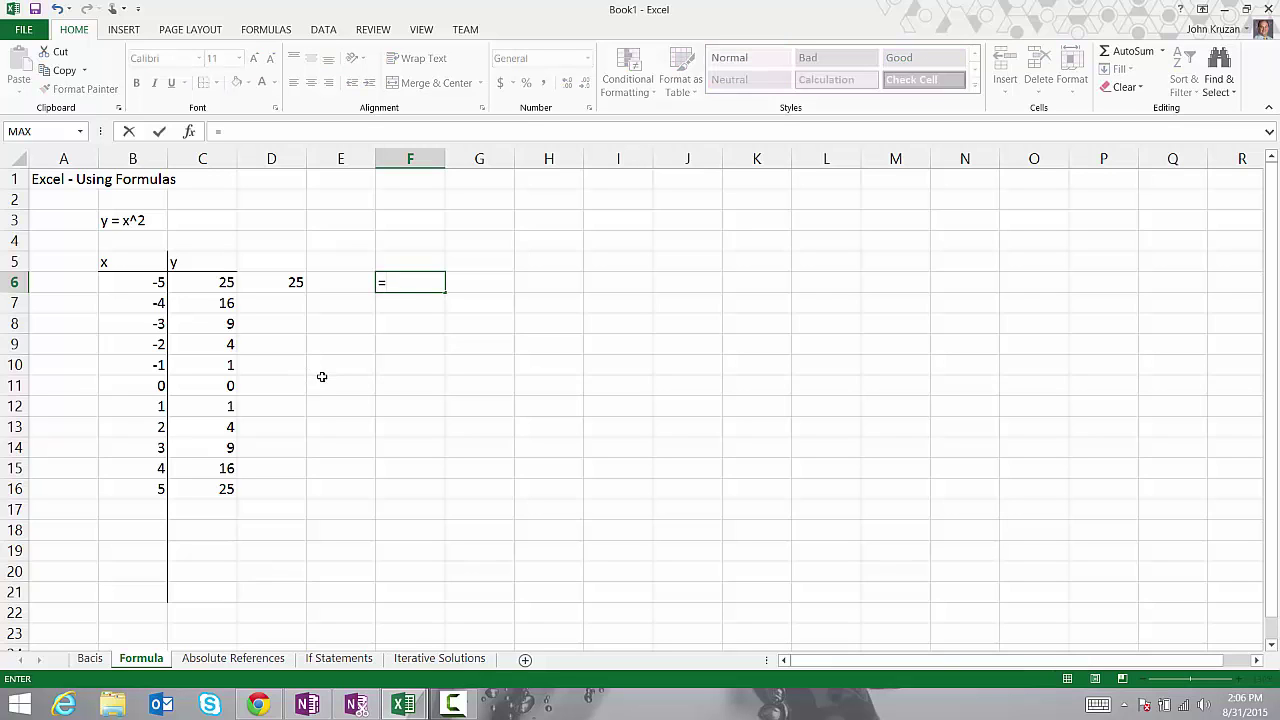
type("sin")
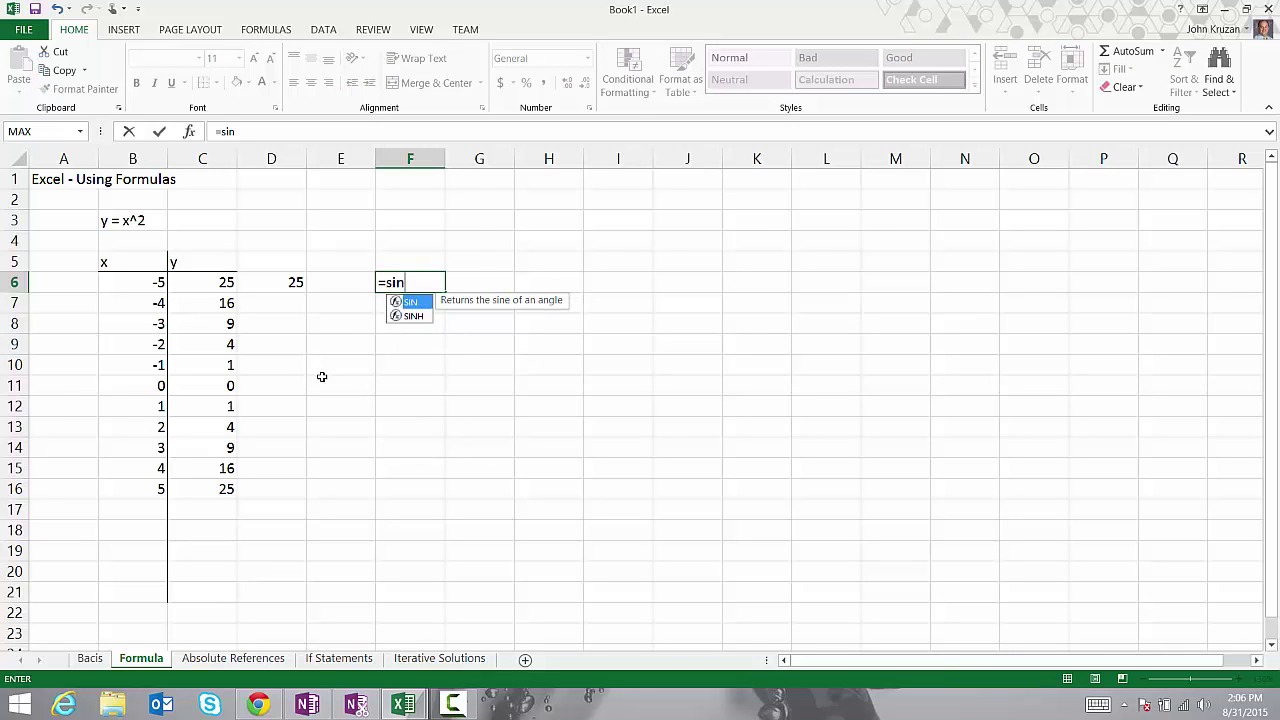
type("(")
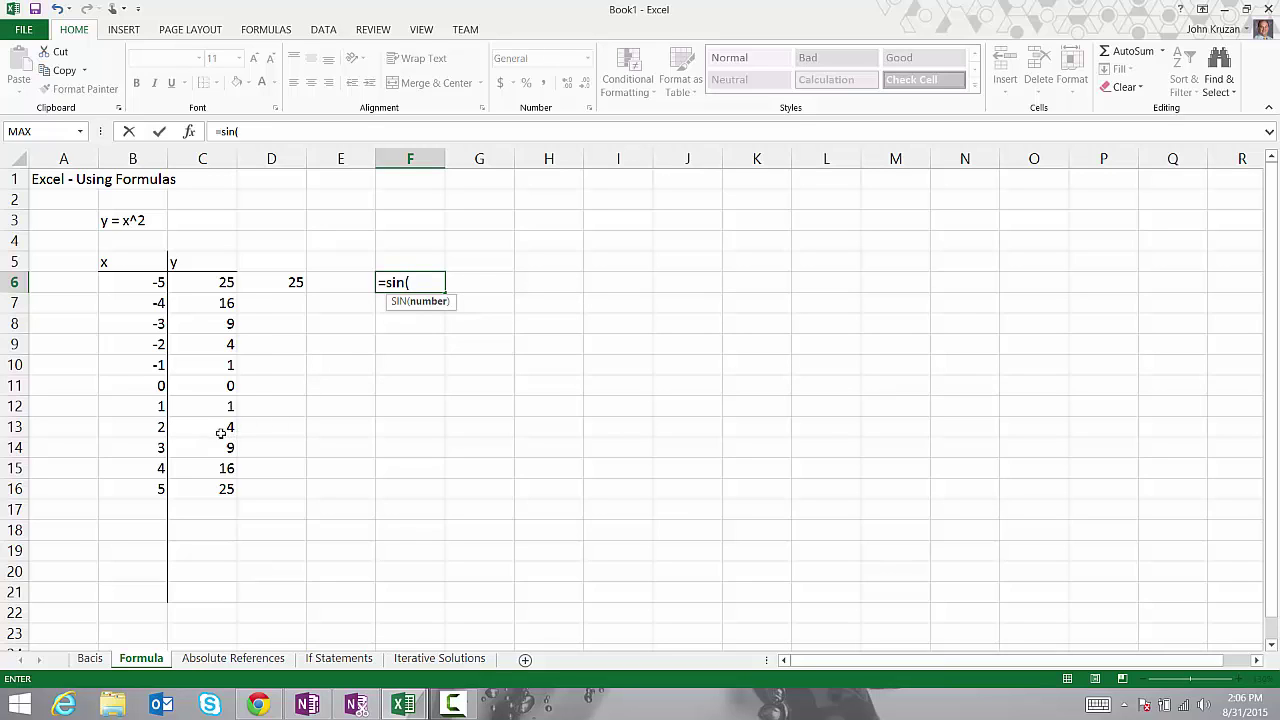
left_click(145, 409)
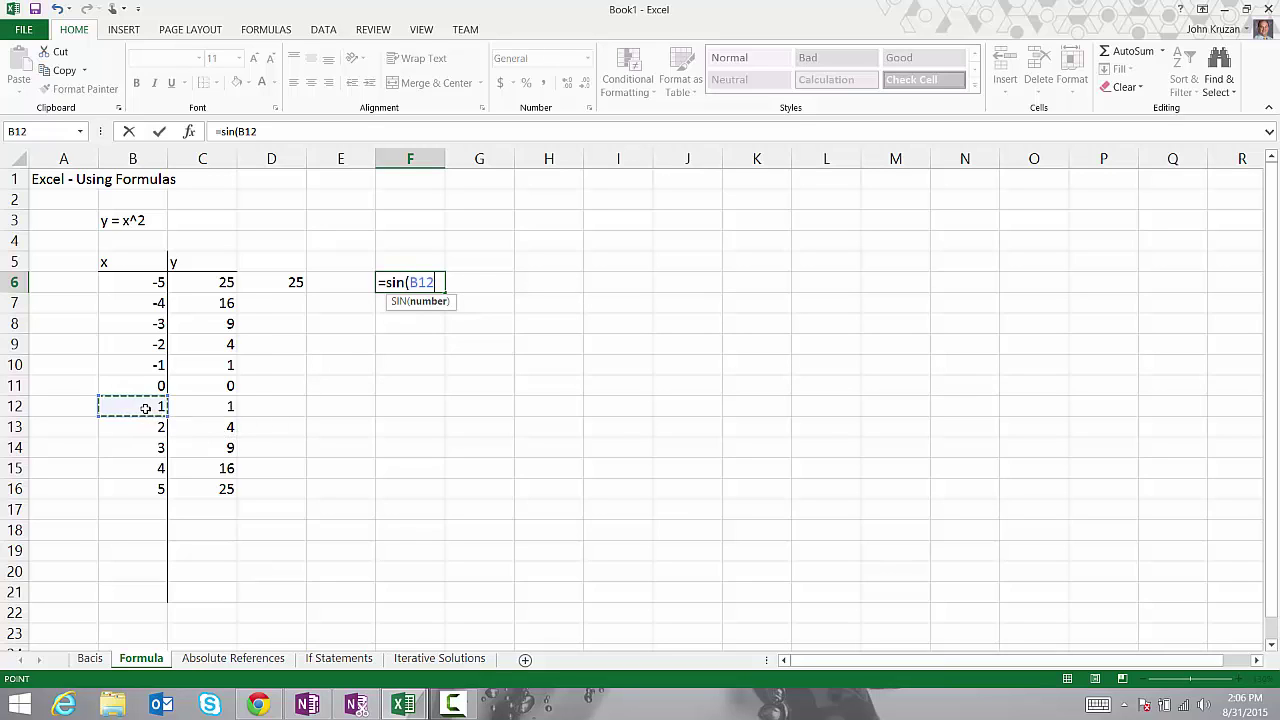
key("Return")
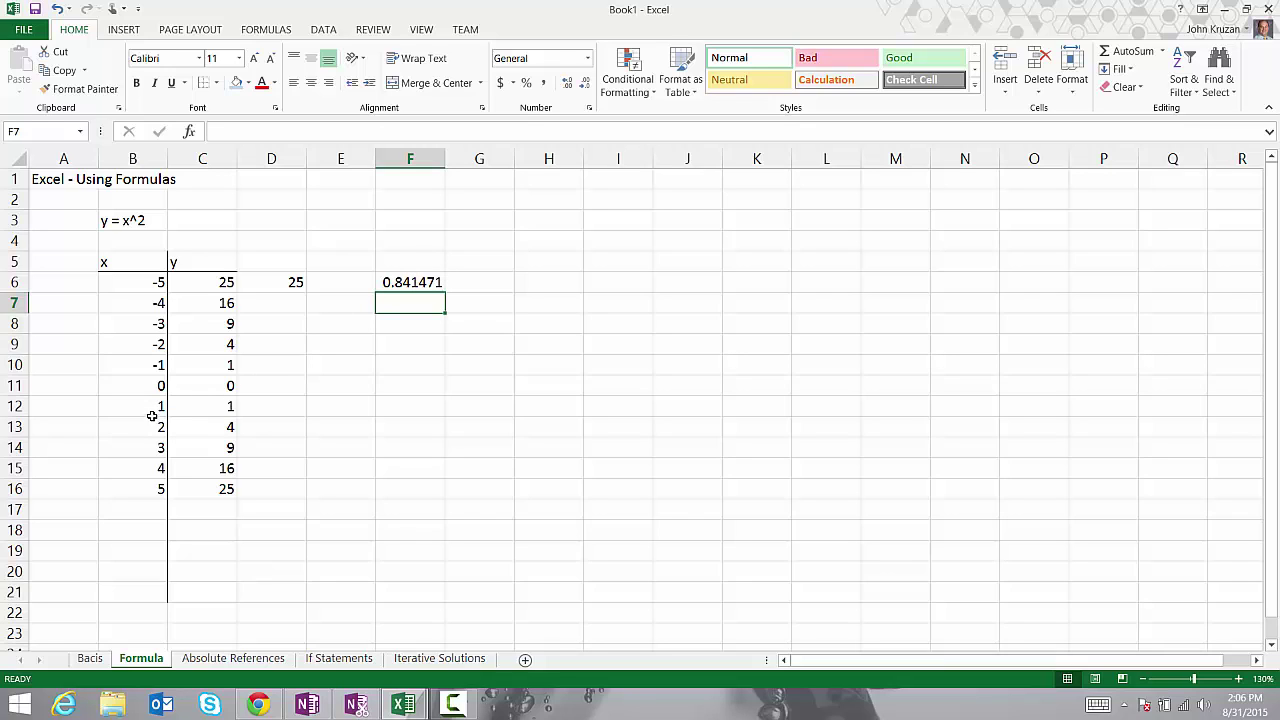
left_click(414, 283)
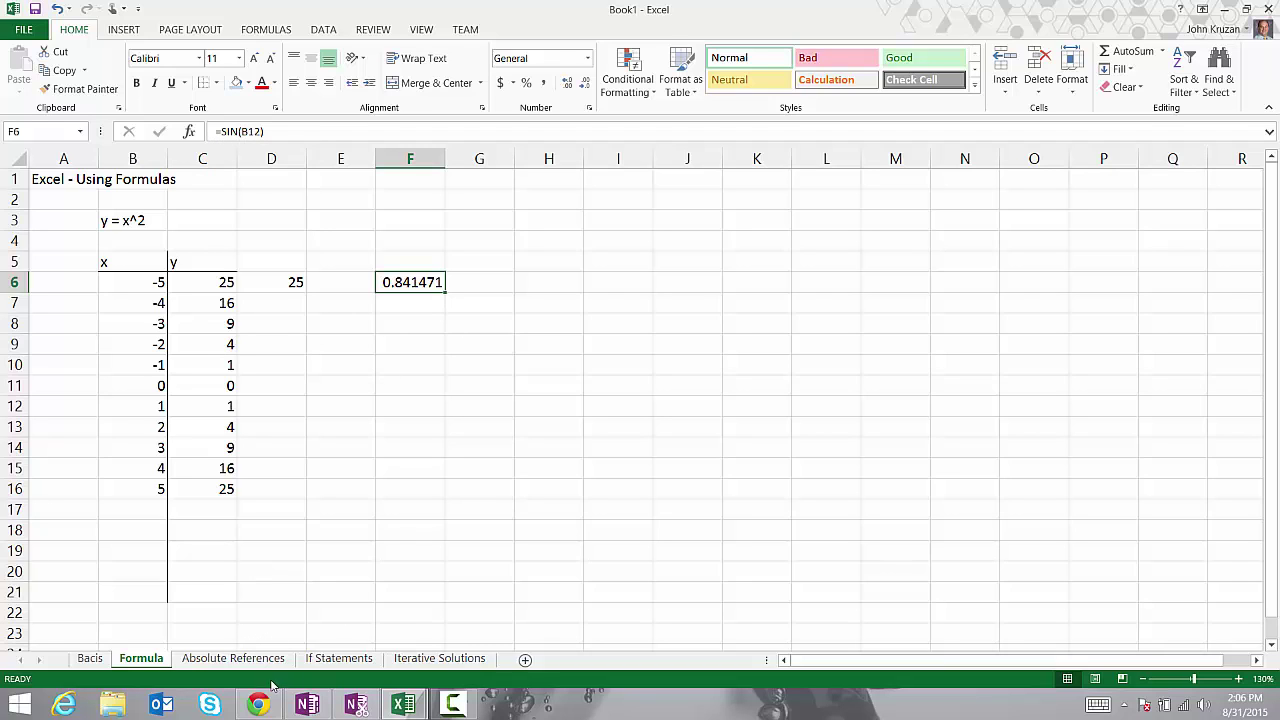
left_click(215, 663)
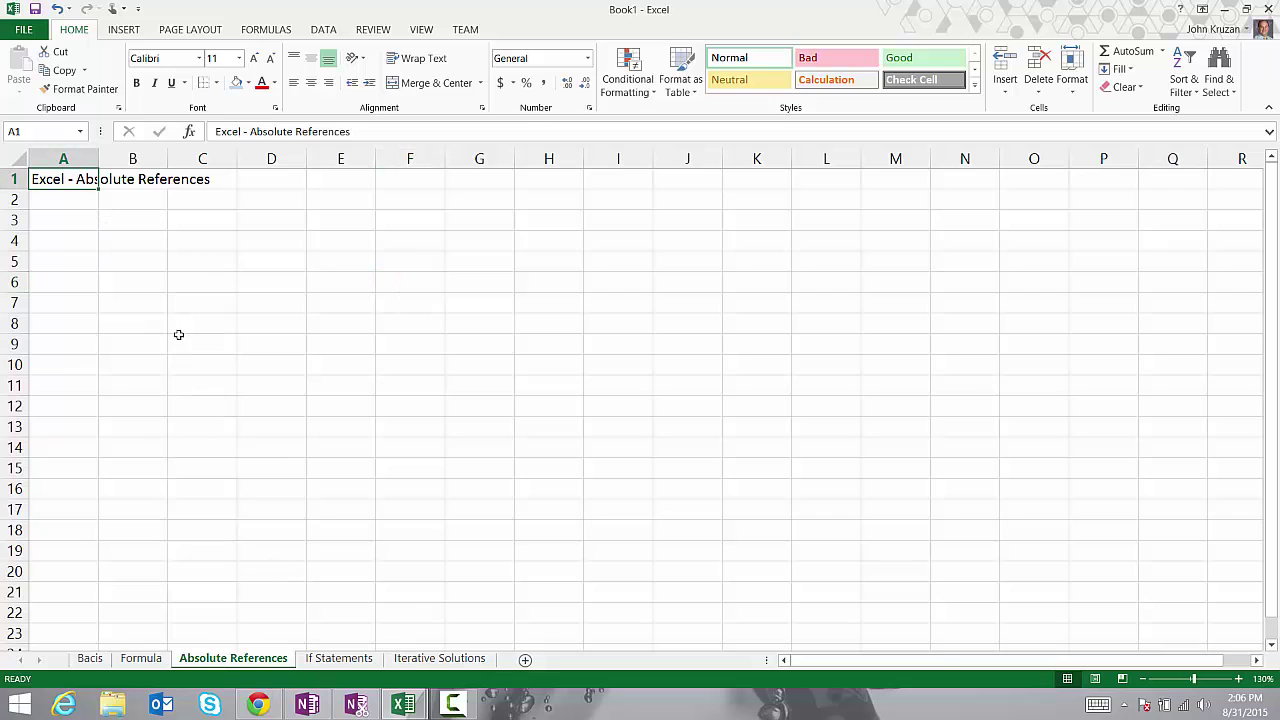
left_click(140, 245)
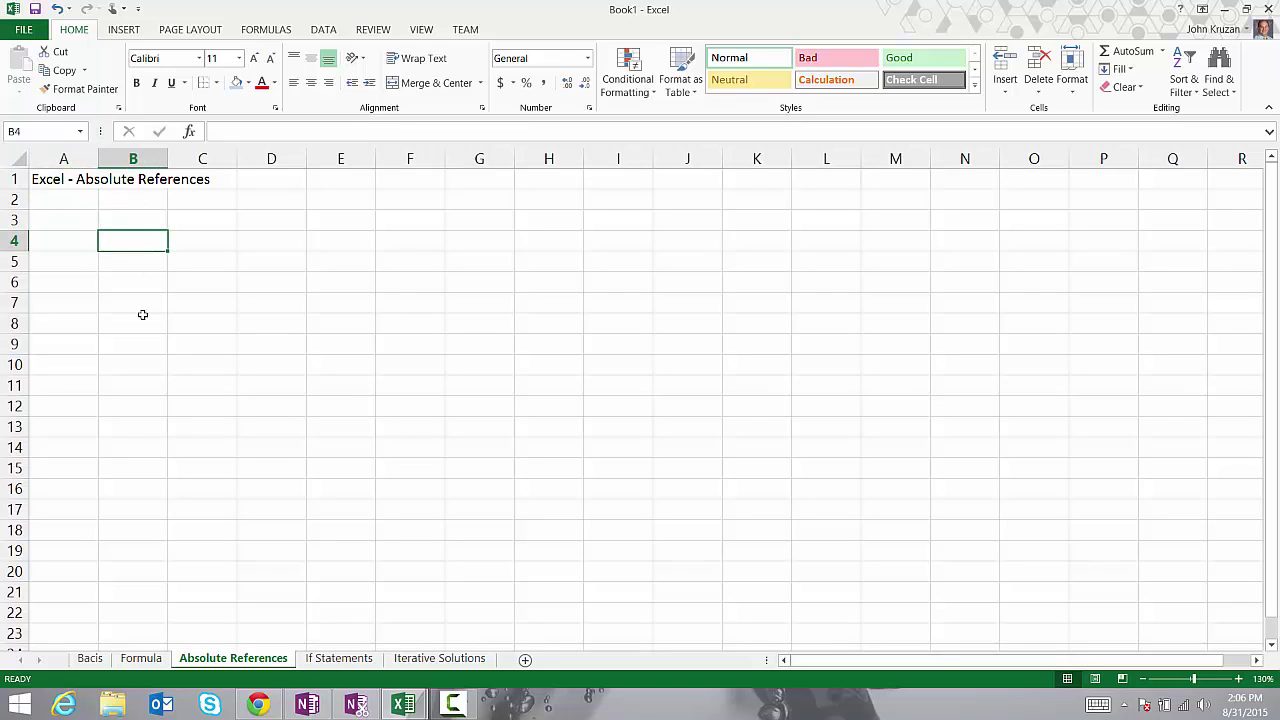
type("C")
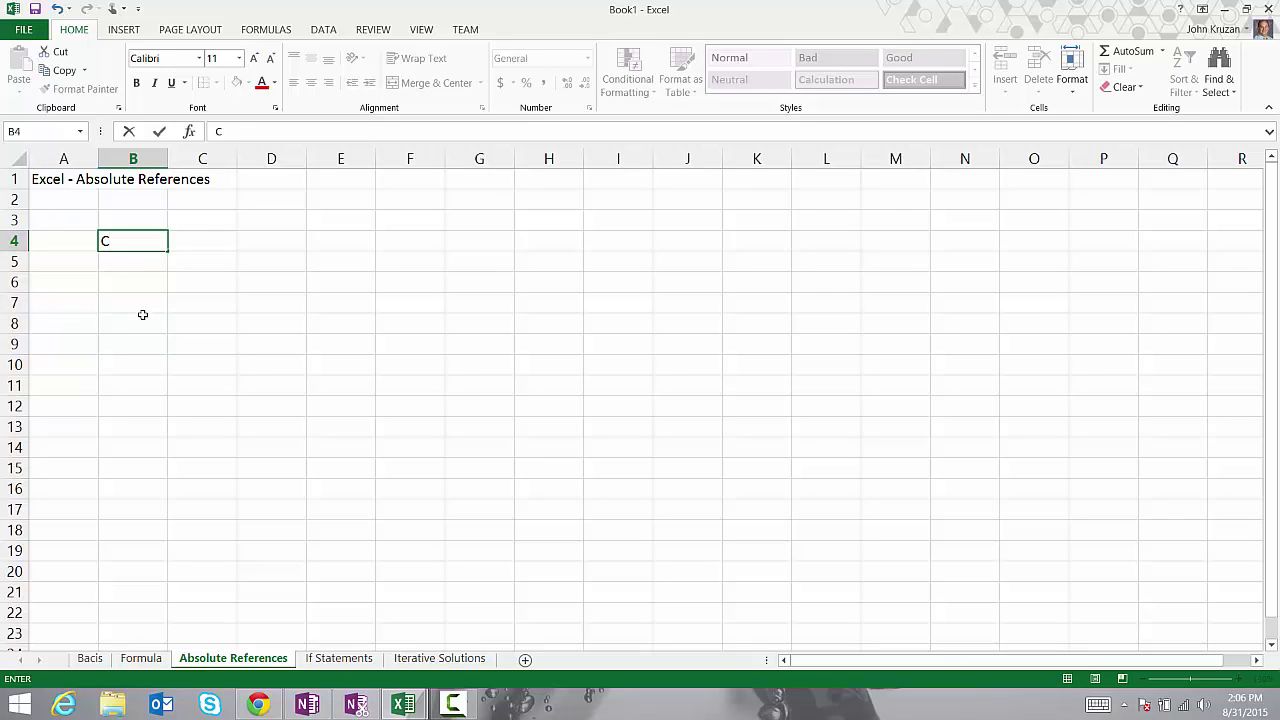
left_click(199, 239)
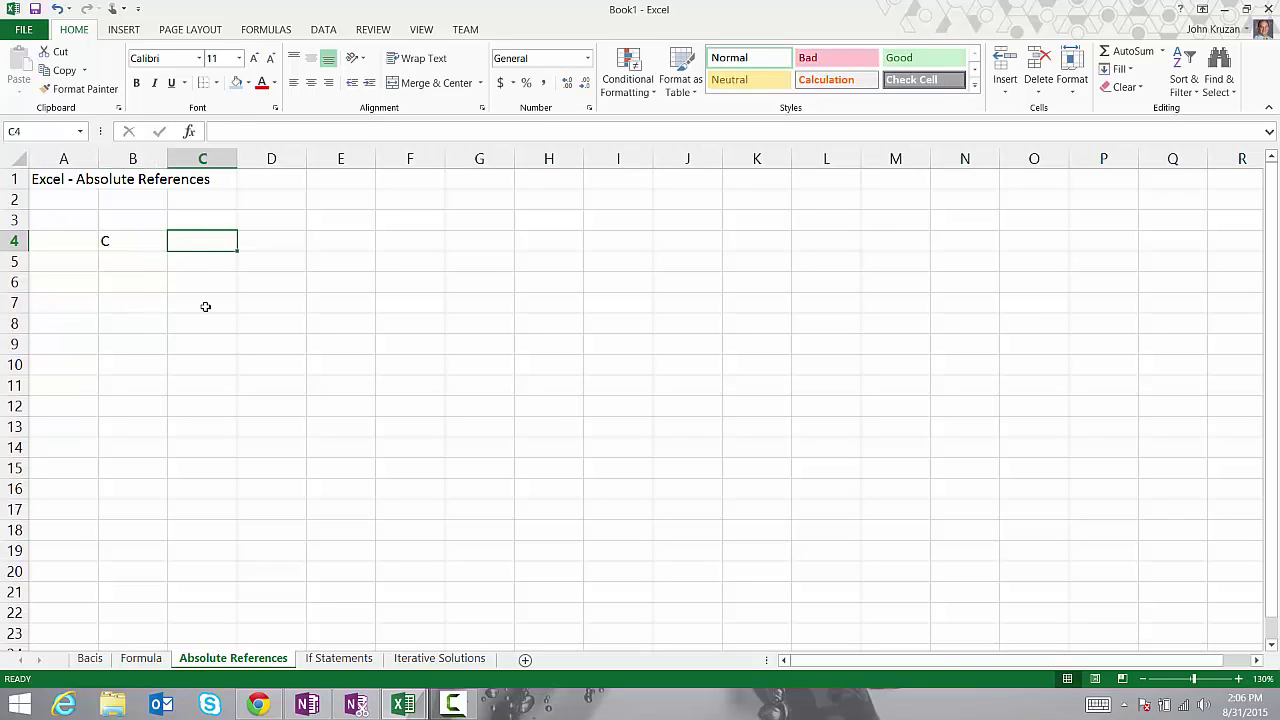
type("9.8")
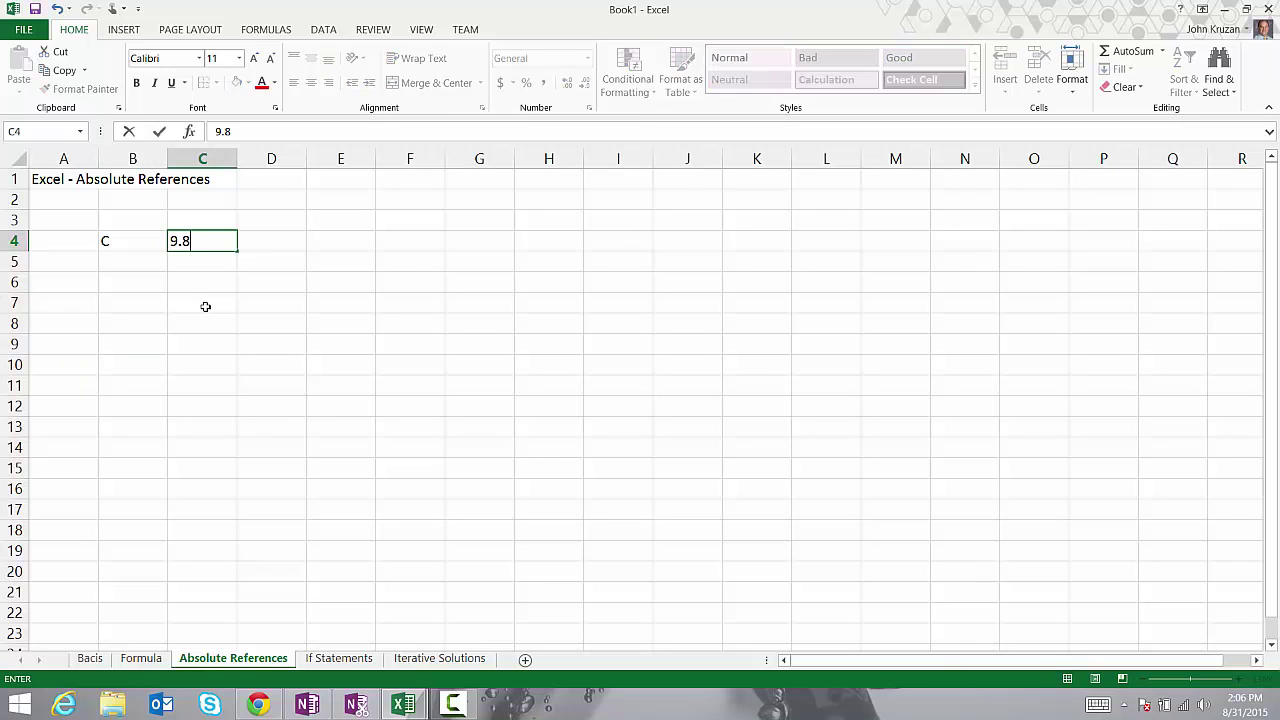
key("BackSpace")
key("BackSpace")
Enter the acceleration constant in row 4: label a in B4, value 9.8 in C4 and unit m/s^2 in D4.
left_click(120, 242)
type("a")
left_click(207, 240)
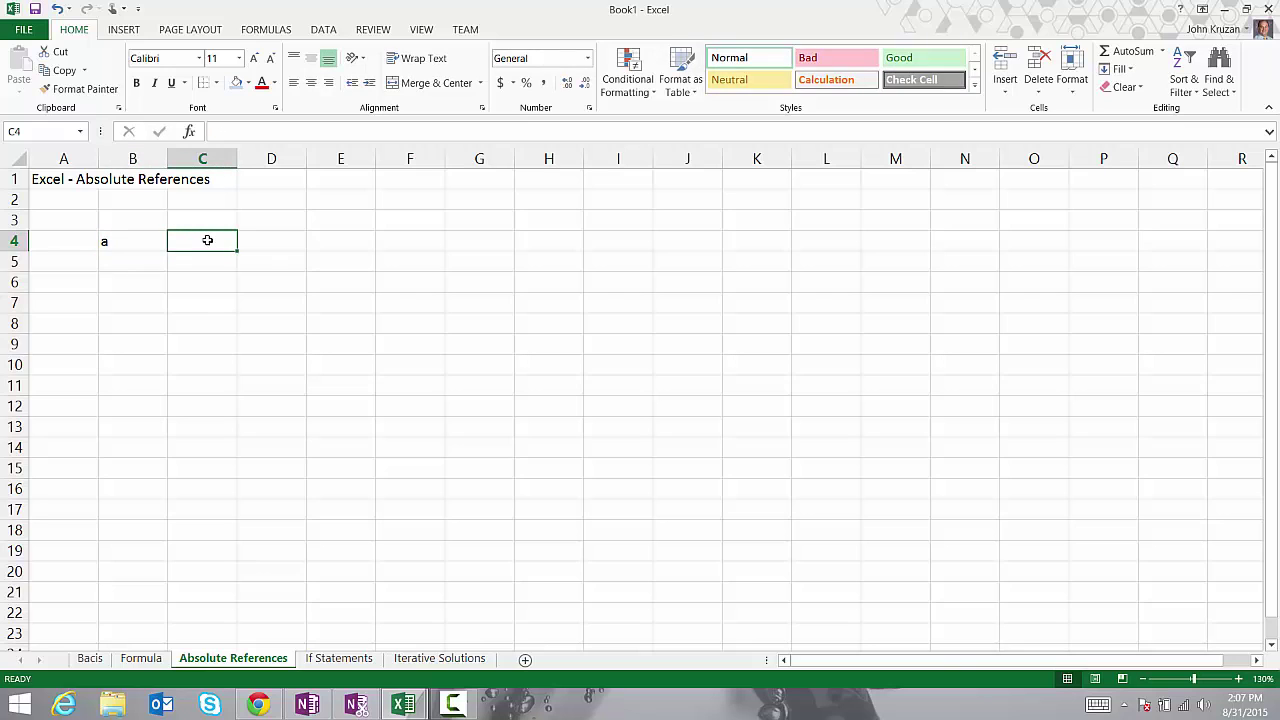
type("9.8")
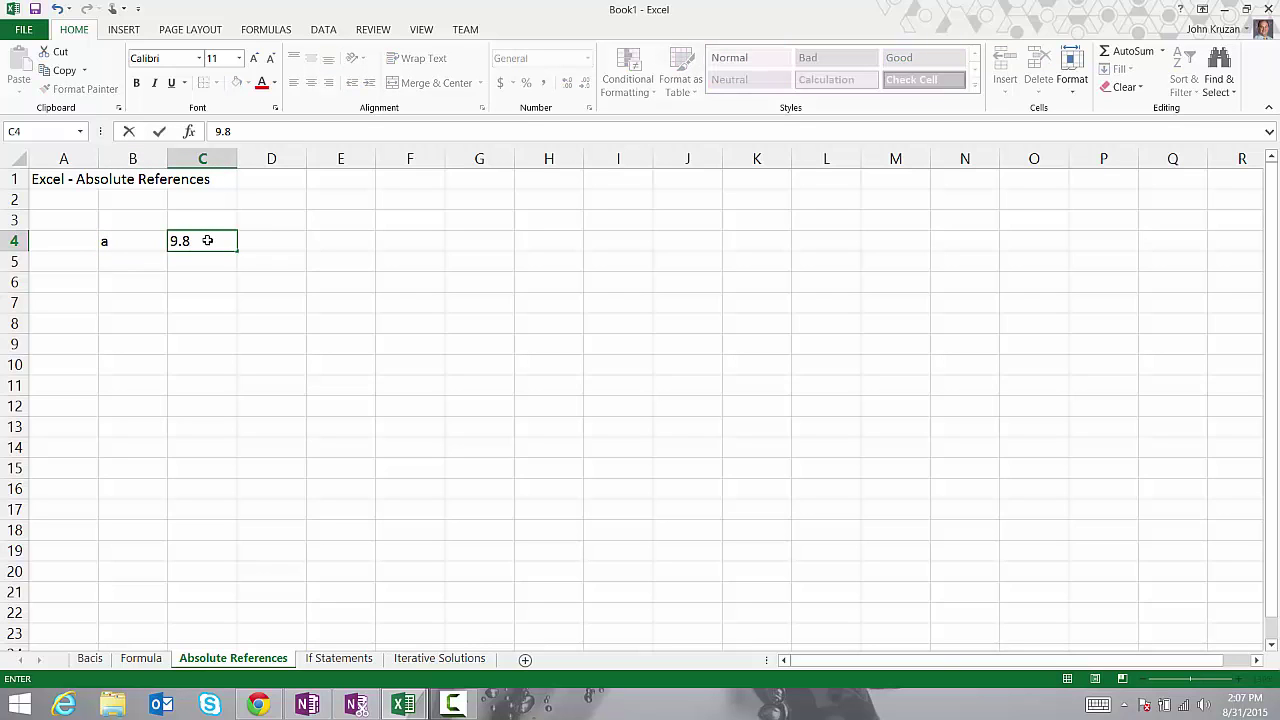
key("Tab")
type("m/s")
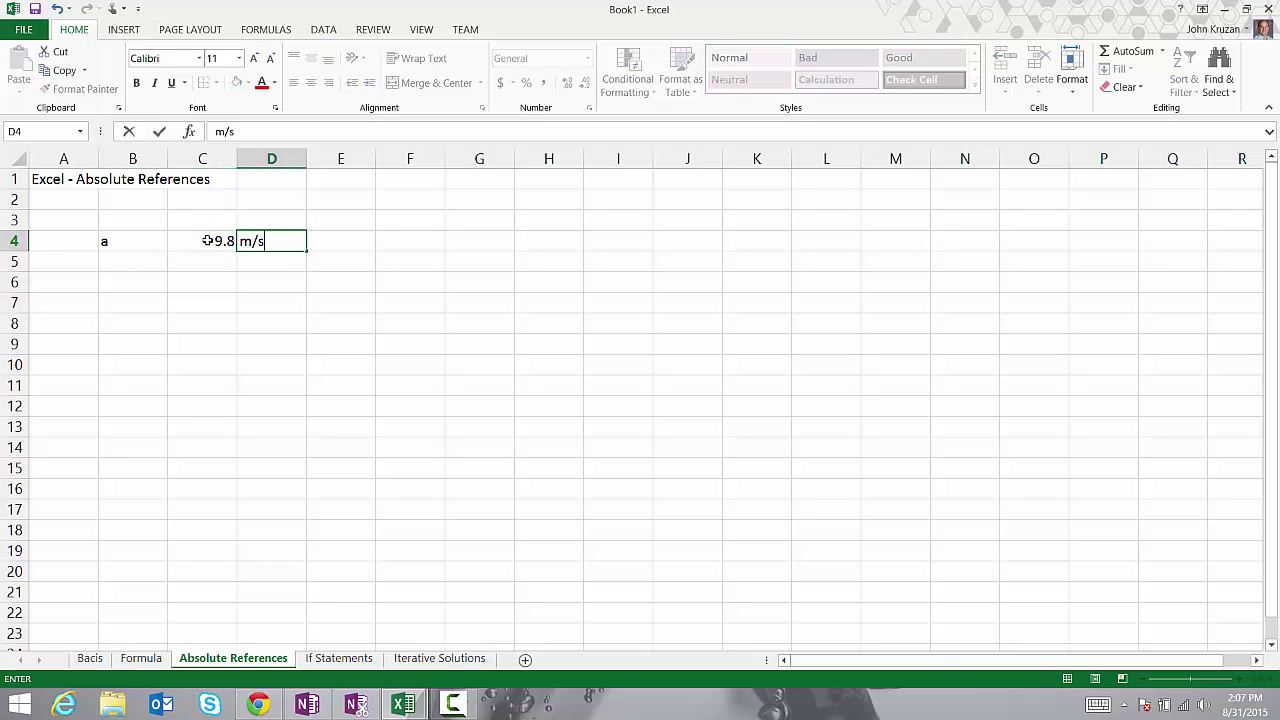
type("^2")
key("Return")
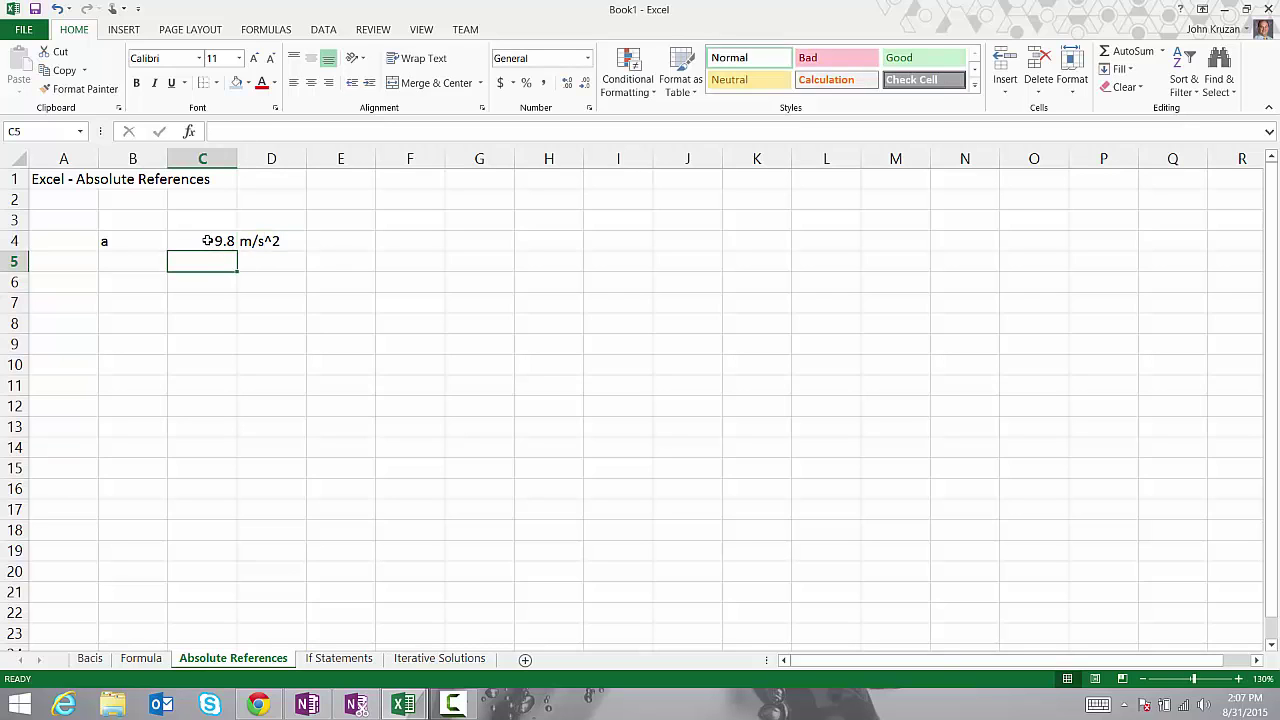
Fill the acceleration value cell C4 with light blue.
left_click(198, 231)
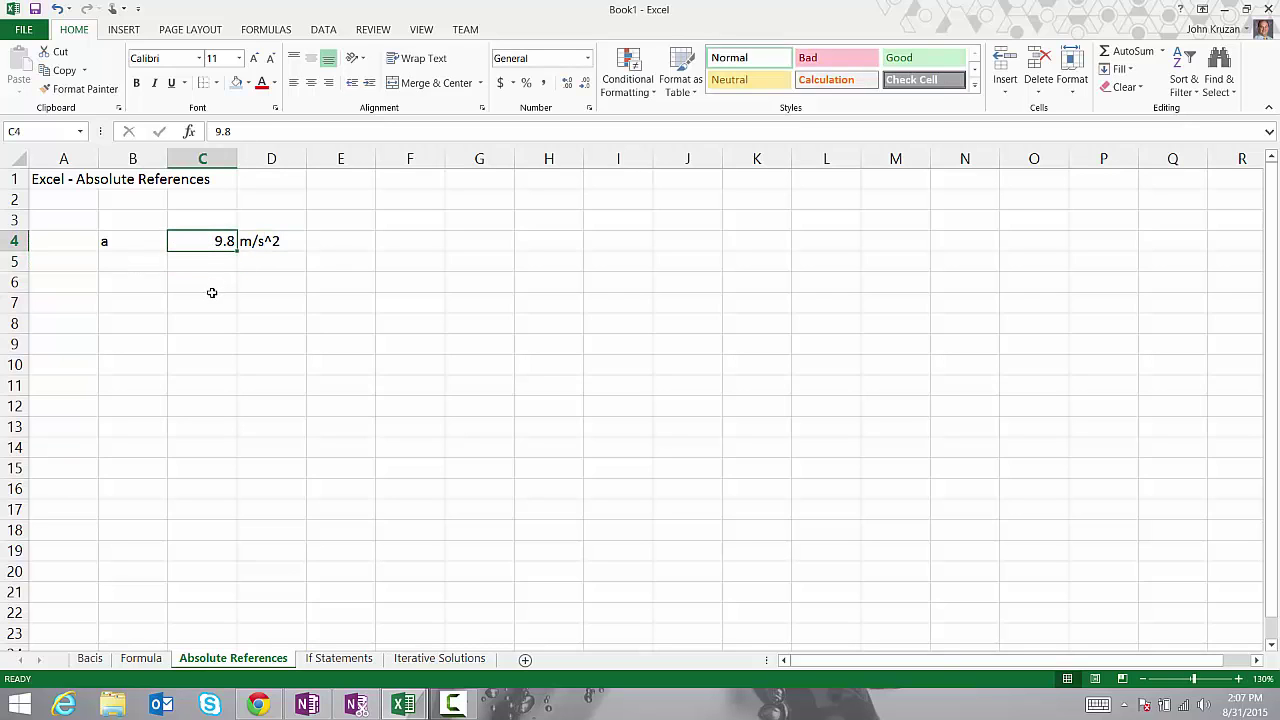
left_click(236, 82)
left_click(263, 382)
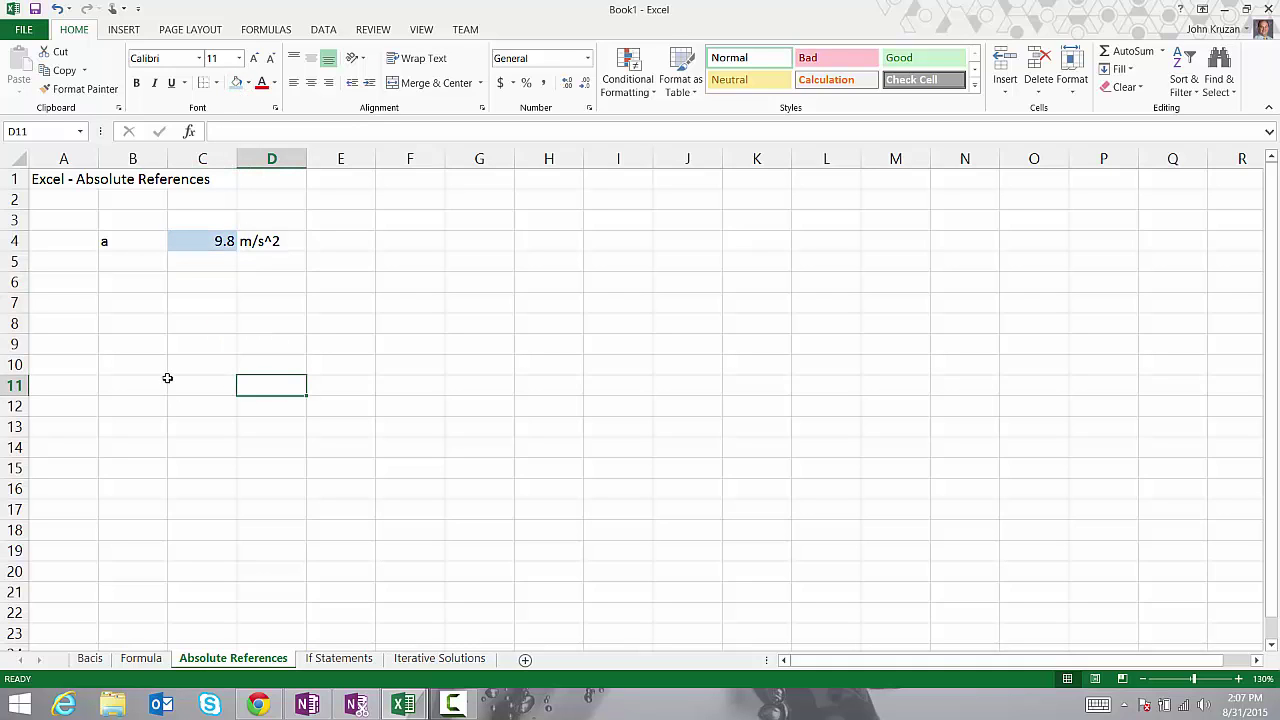
Write the equation v = v0 + at in B7 and the table headers t in B9 and v in C9.
left_click(119, 299)
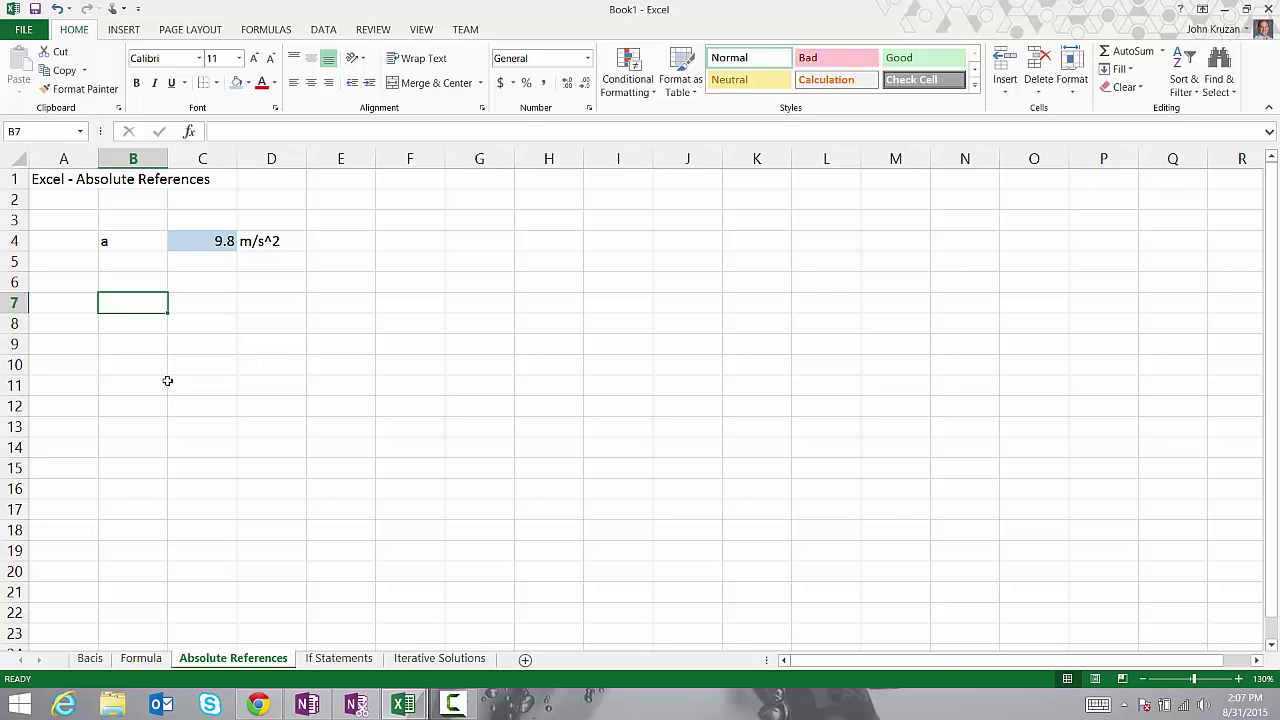
type("v = v")
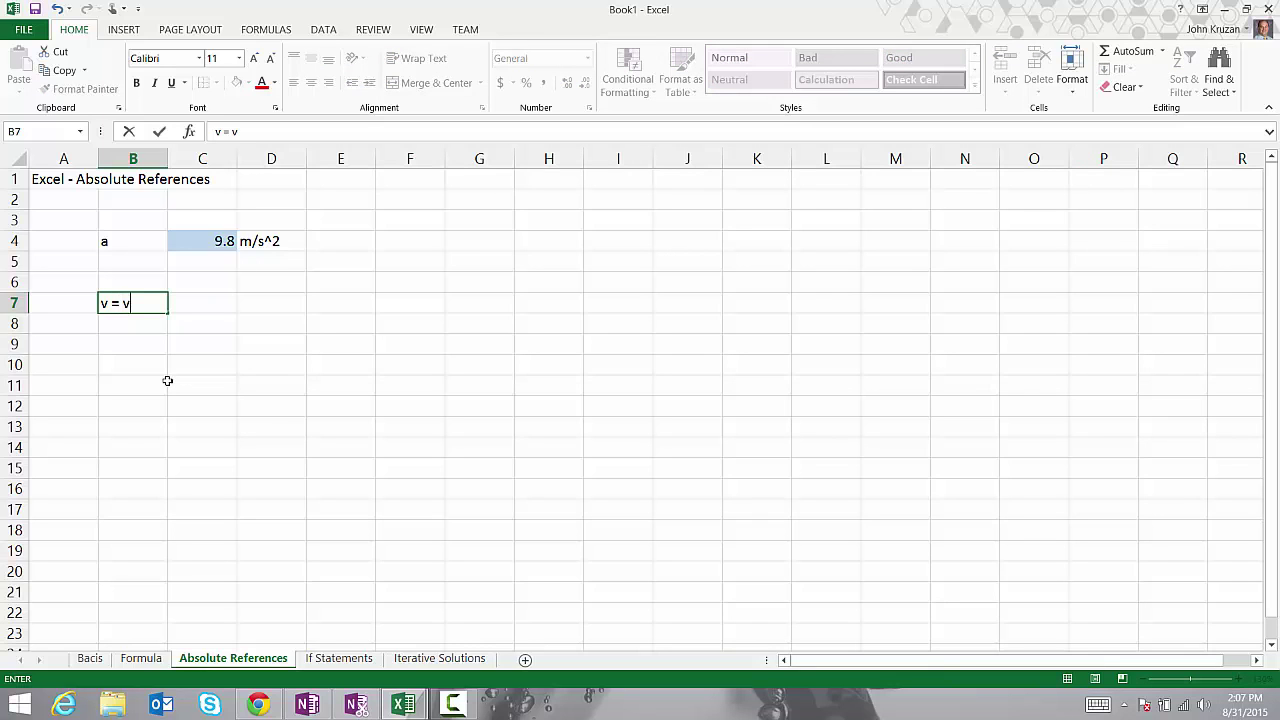
type("0 + at")
left_click(163, 360)
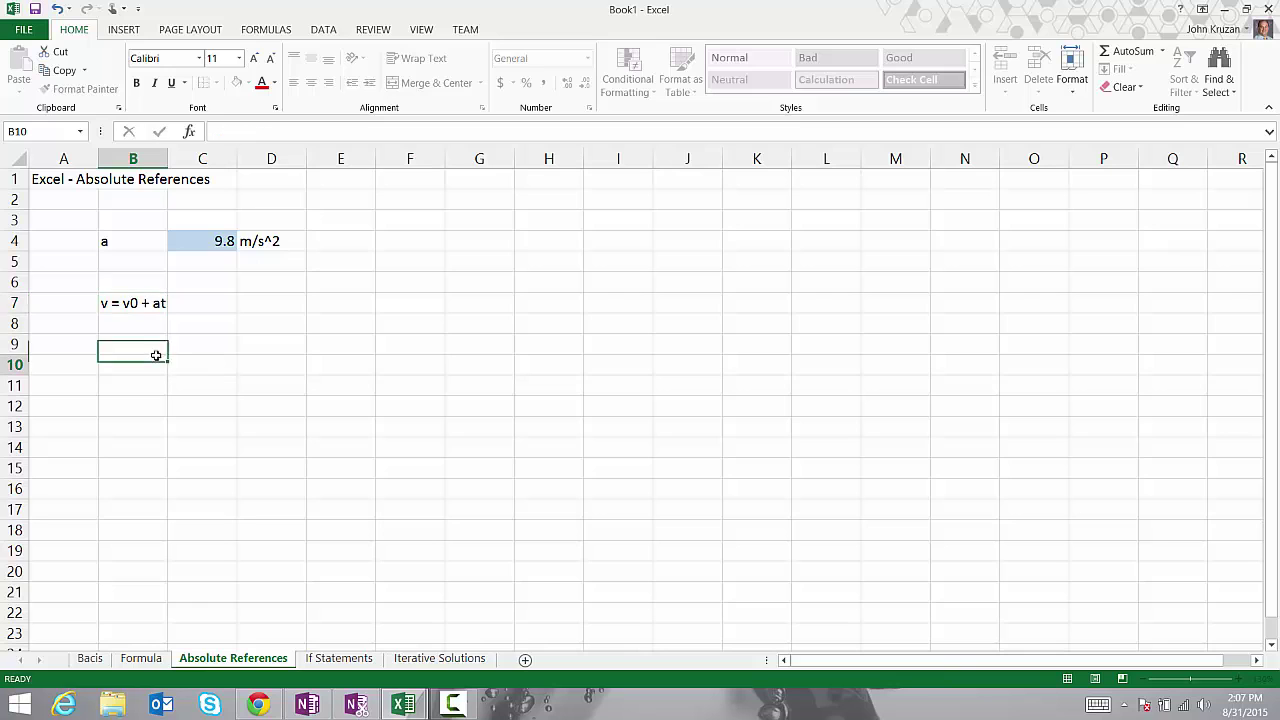
left_click(120, 346)
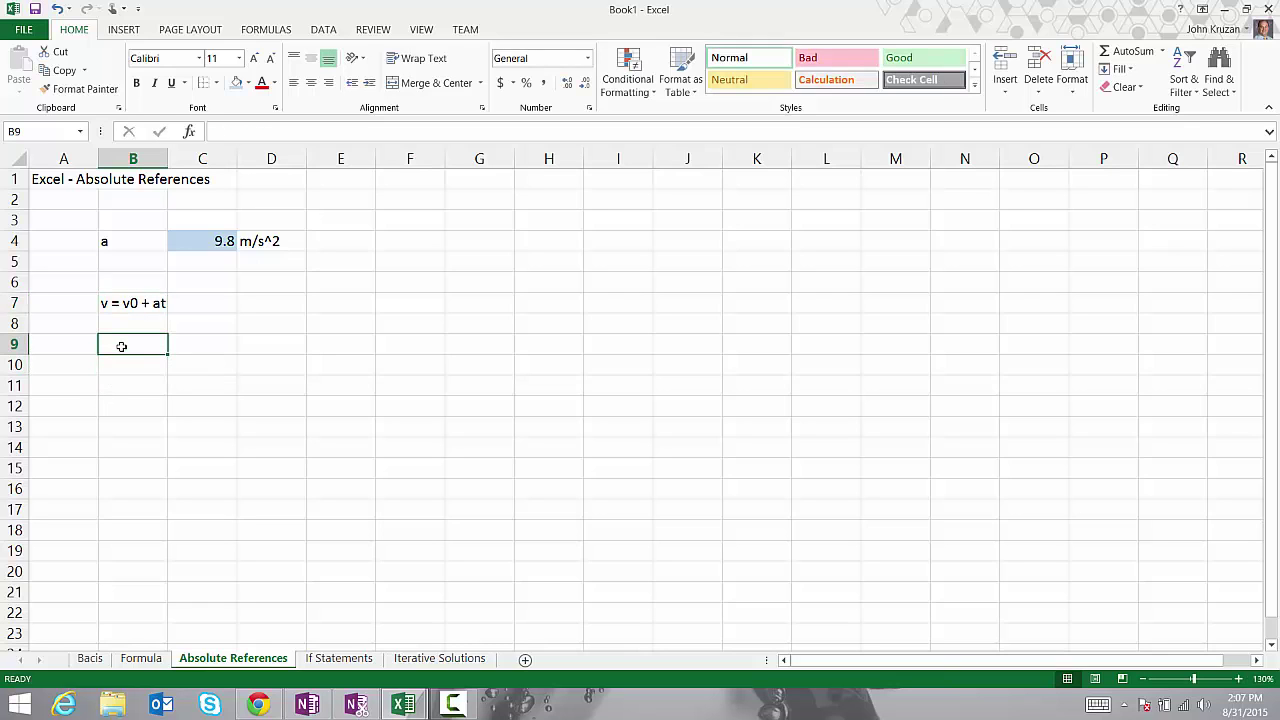
type("t")
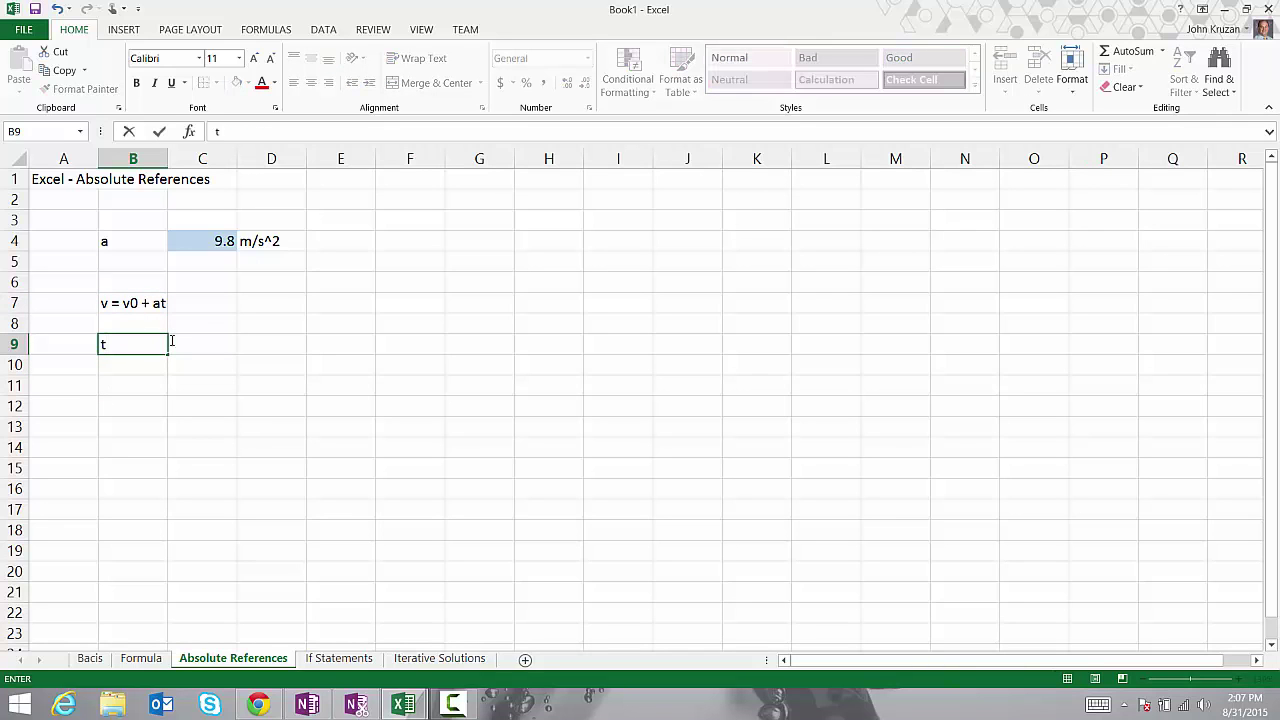
left_click(222, 343)
type("v")
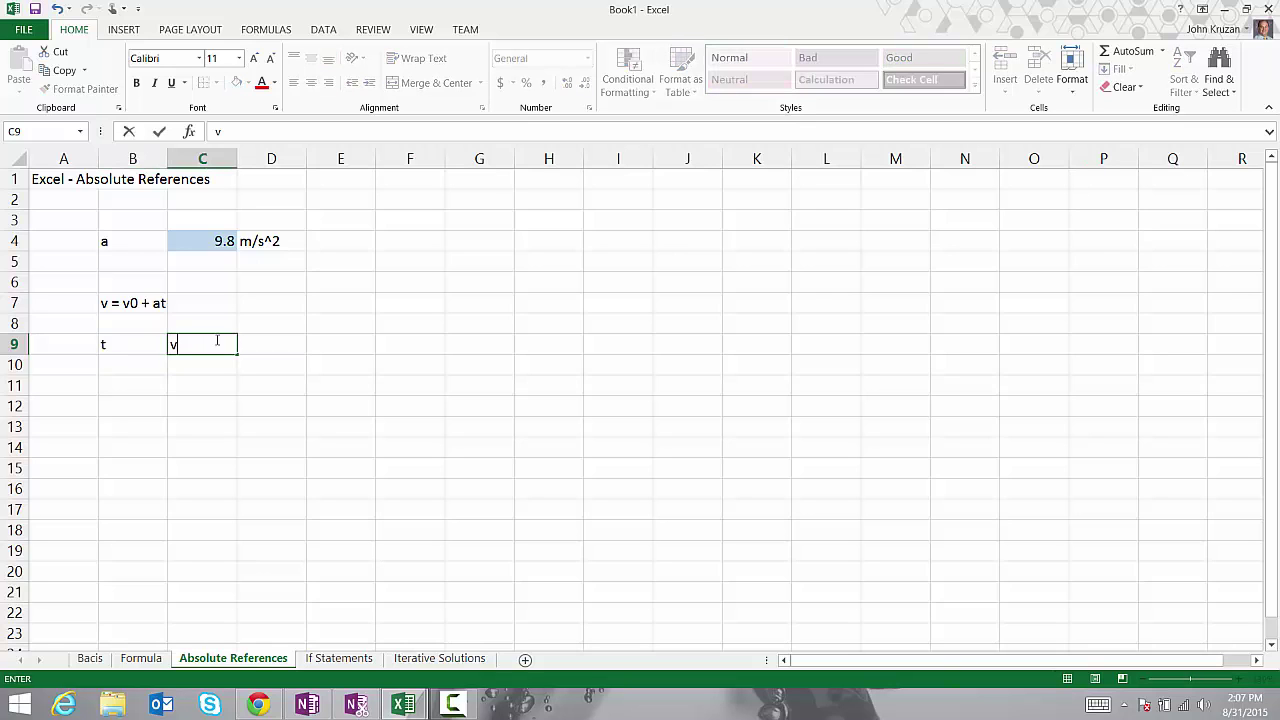
Enter the initial velocity in row 5: label v0 in B5, value 0 in C5 and unit m/s in D5.
left_click(110, 261)
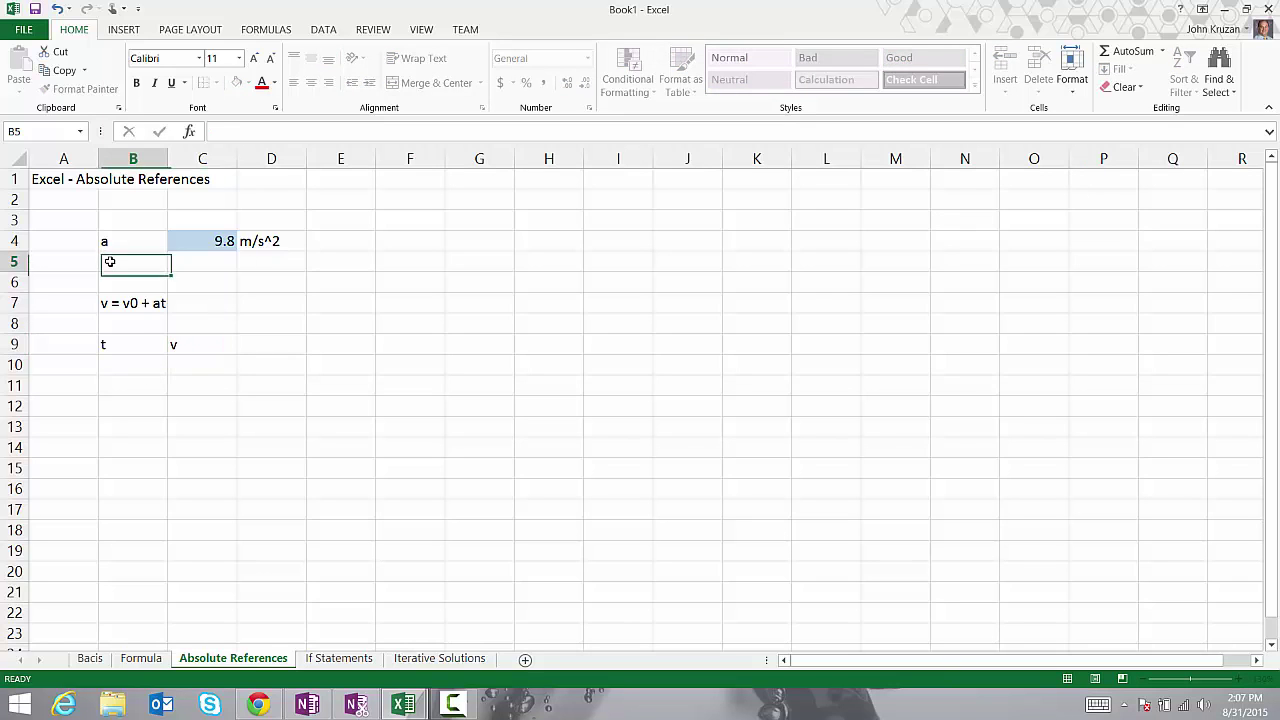
type("v0")
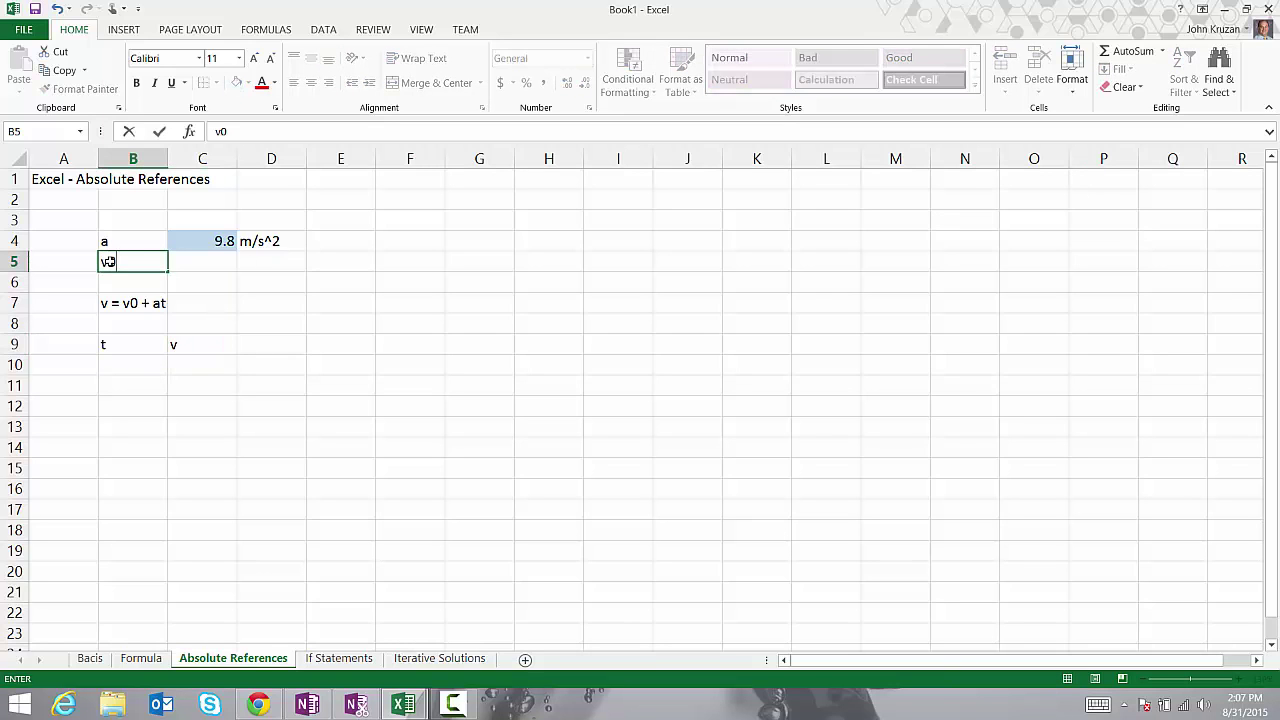
left_click(200, 261)
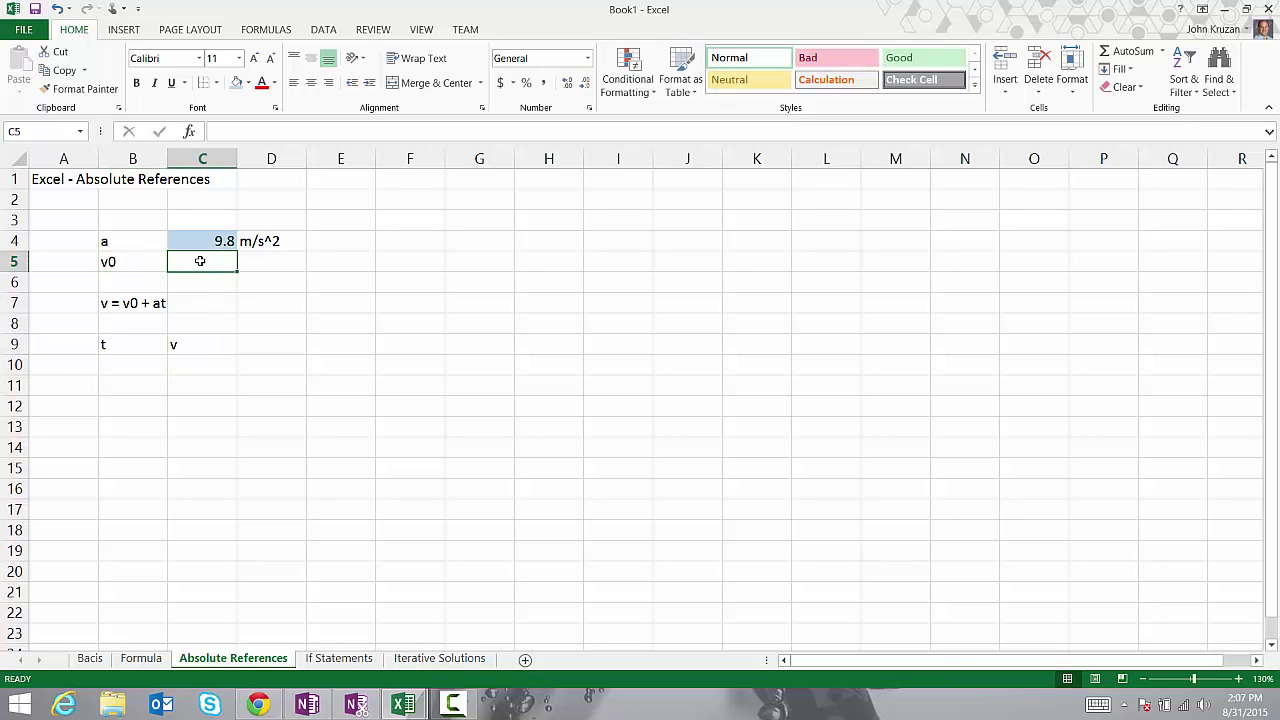
type("0")
left_click(267, 265)
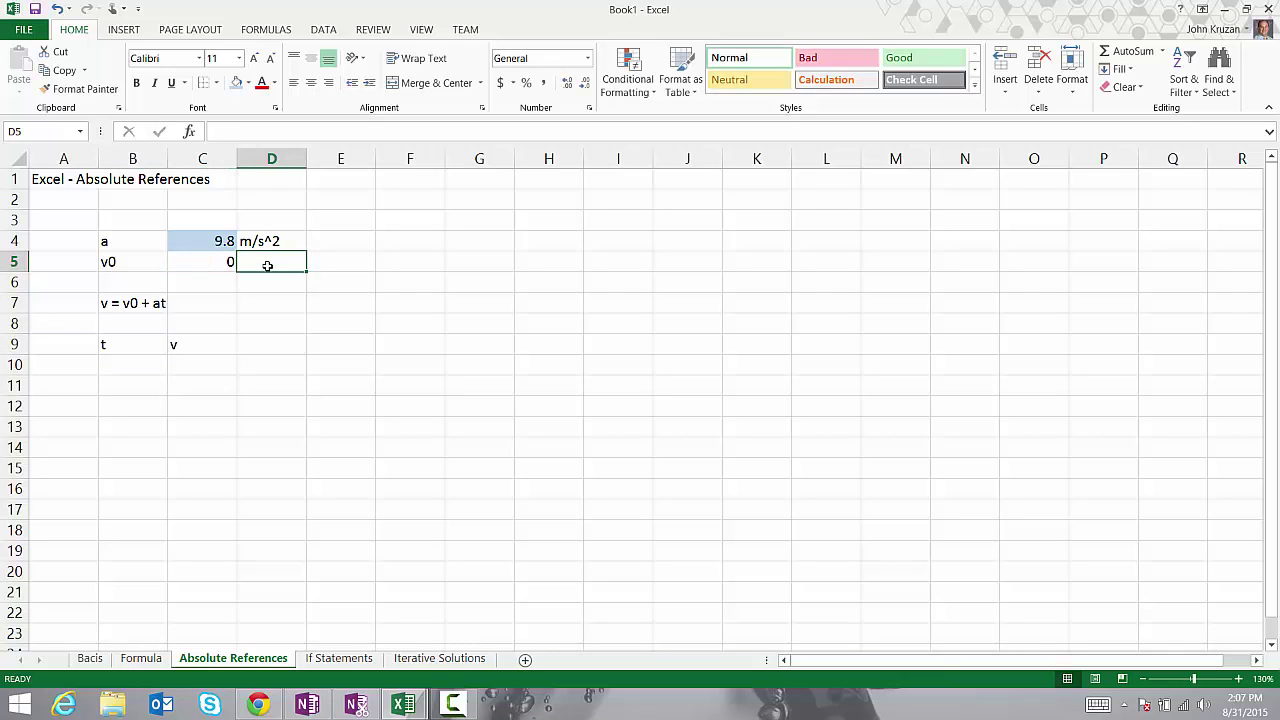
type("m/s")
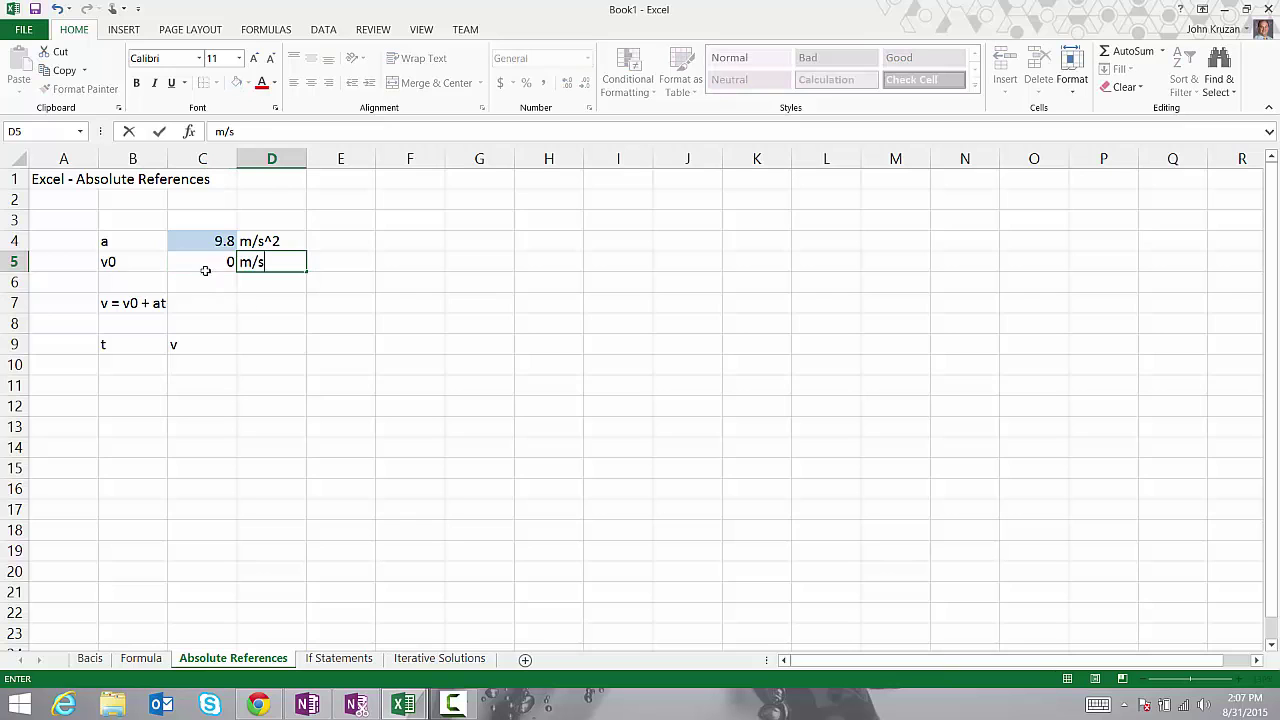
Fill the initial velocity value cell C5 with the same light blue.
left_click(205, 270)
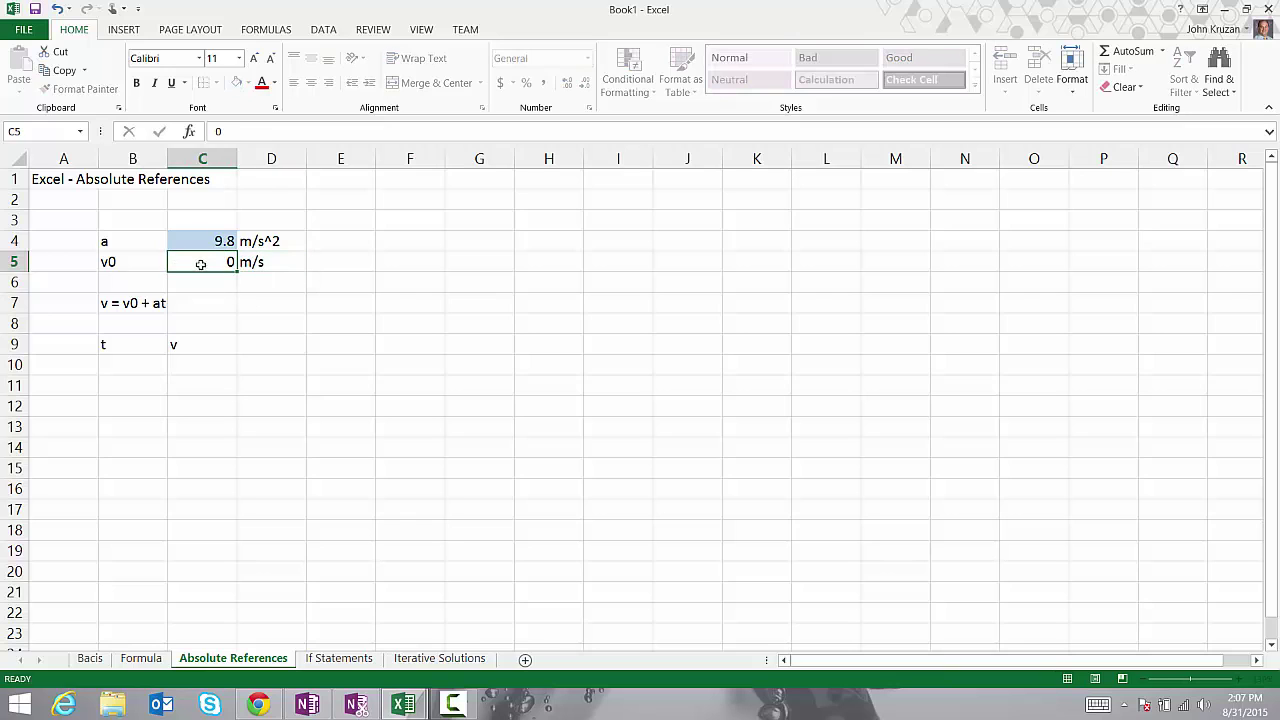
left_click(237, 84)
left_click(272, 489)
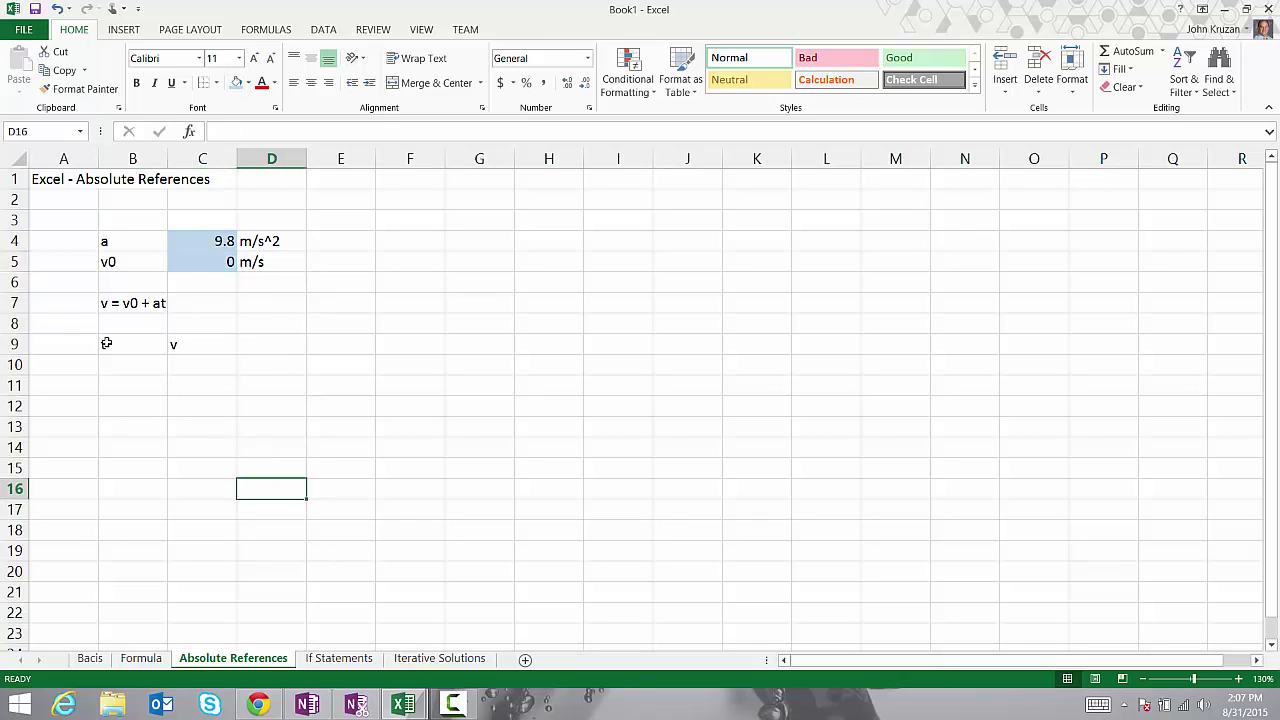
Add a bottom border under the t and v headers in B9:C9.
left_click_drag(106, 343, 186, 344)
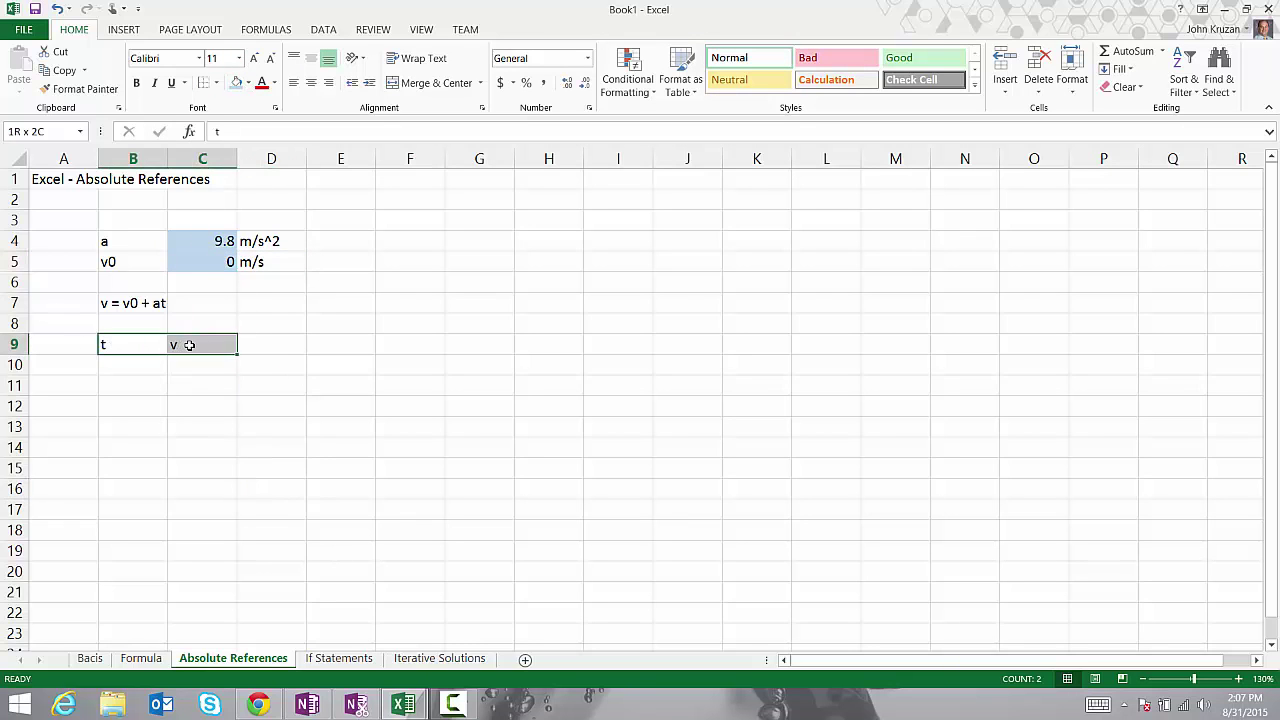
left_click(216, 83)
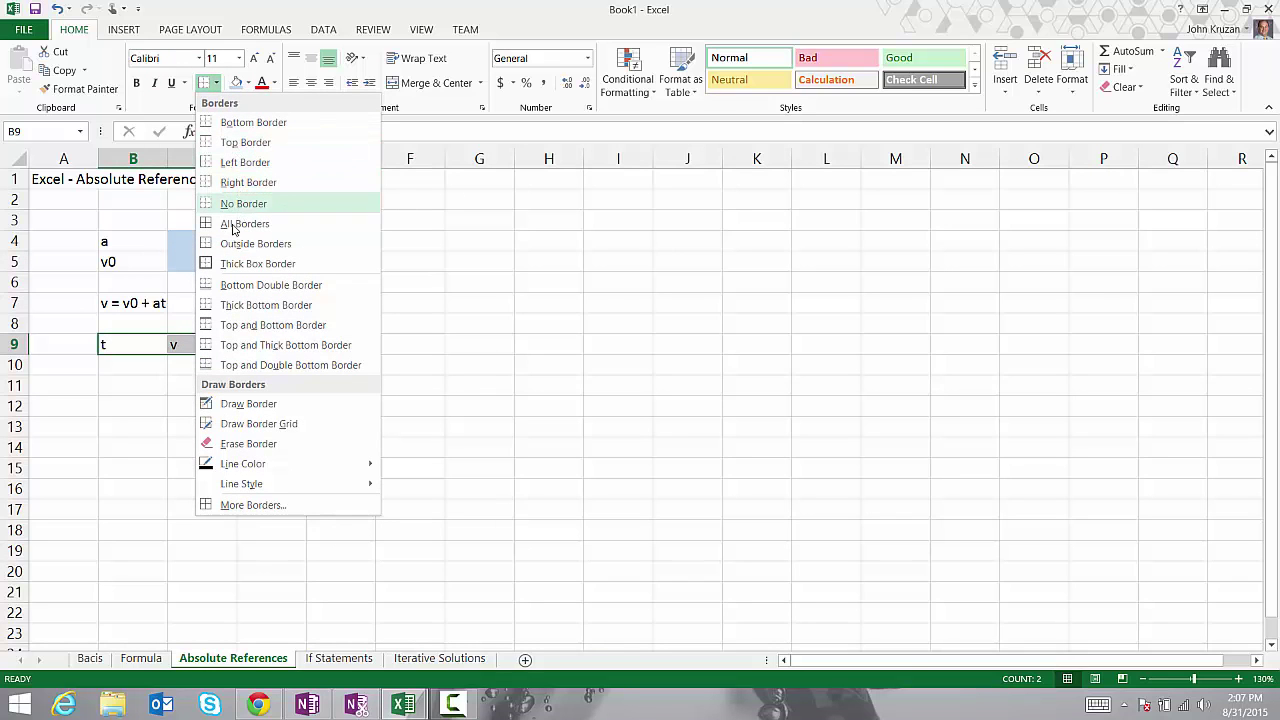
left_click(245, 122)
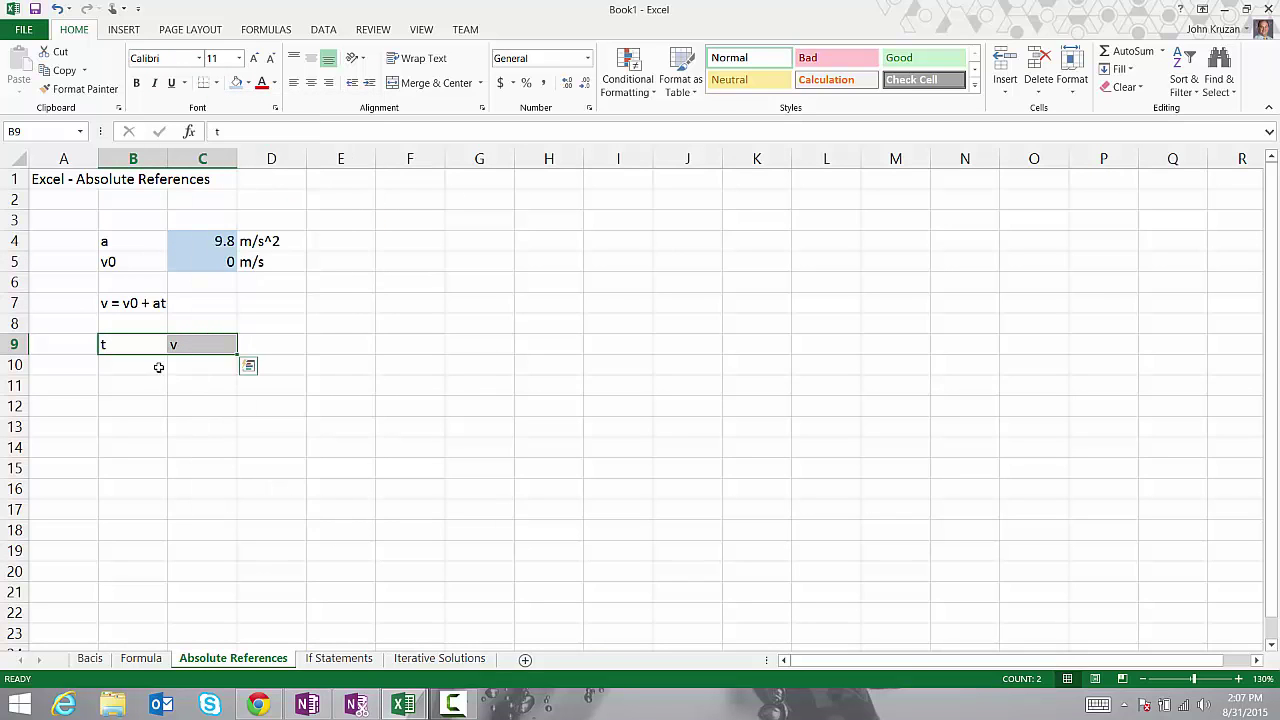
Add a left border along the v column in C9:C23 to separate it from the t column.
left_click_drag(185, 345, 200, 636)
left_click(218, 84)
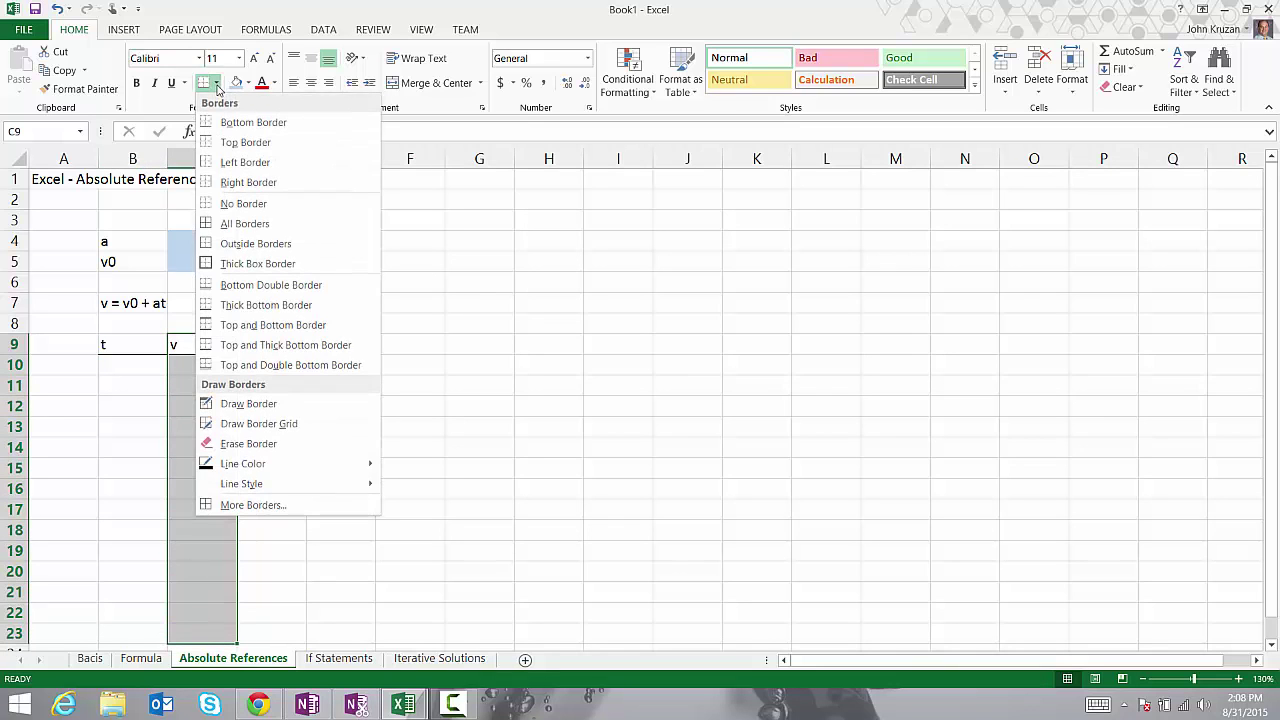
left_click(209, 172)
left_click(499, 530)
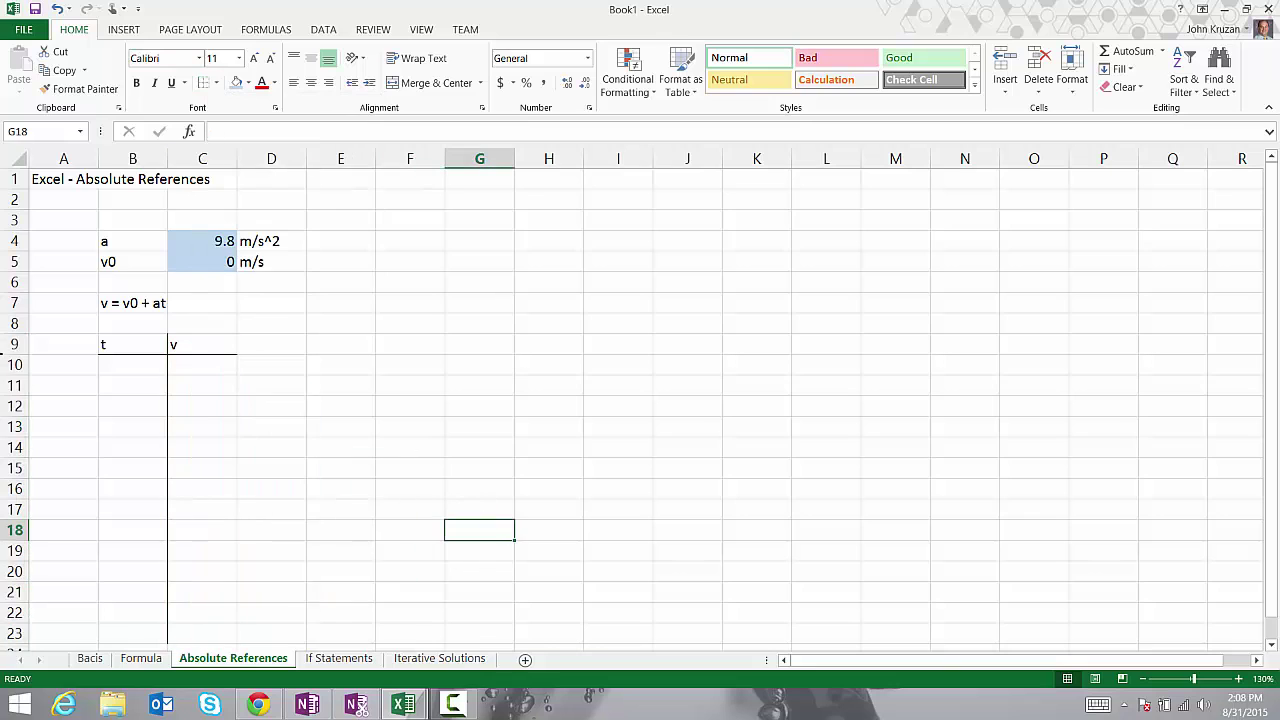
Enter times 0 in B10 and 0.1 in B11, and AutoFill the series down to 1.2 in B22.
left_click(124, 368)
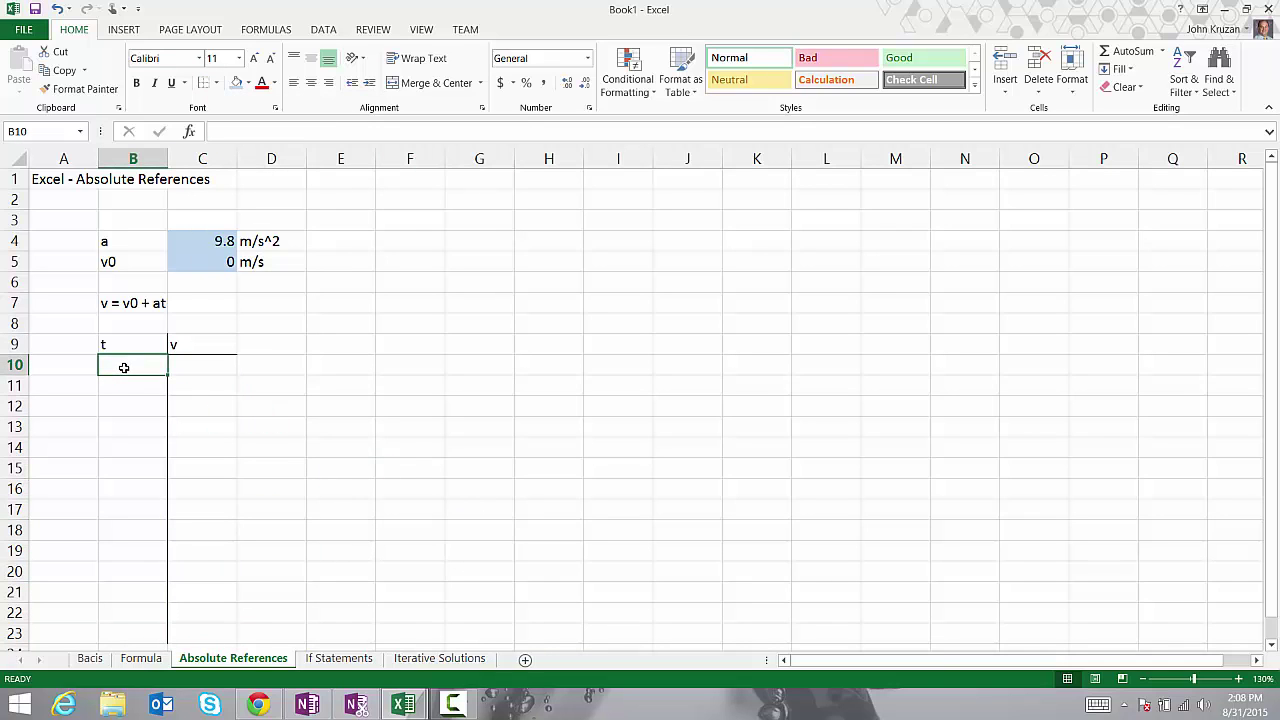
type("0")
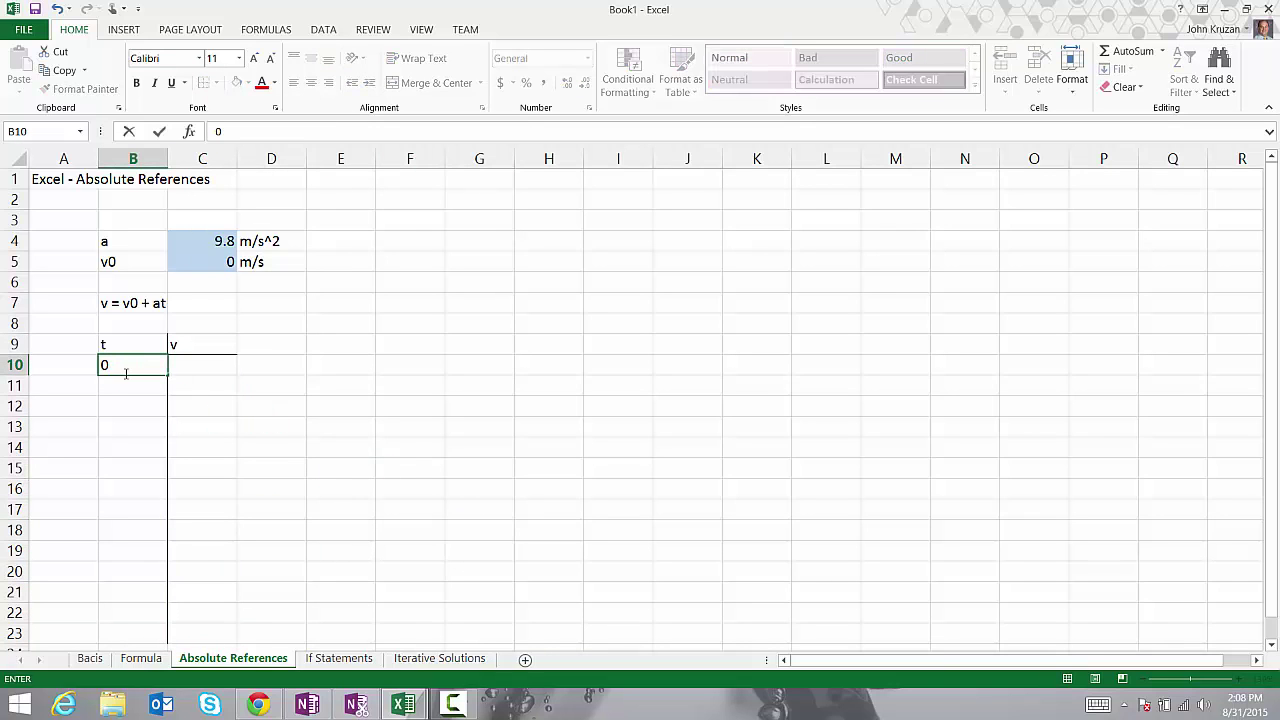
key("Return")
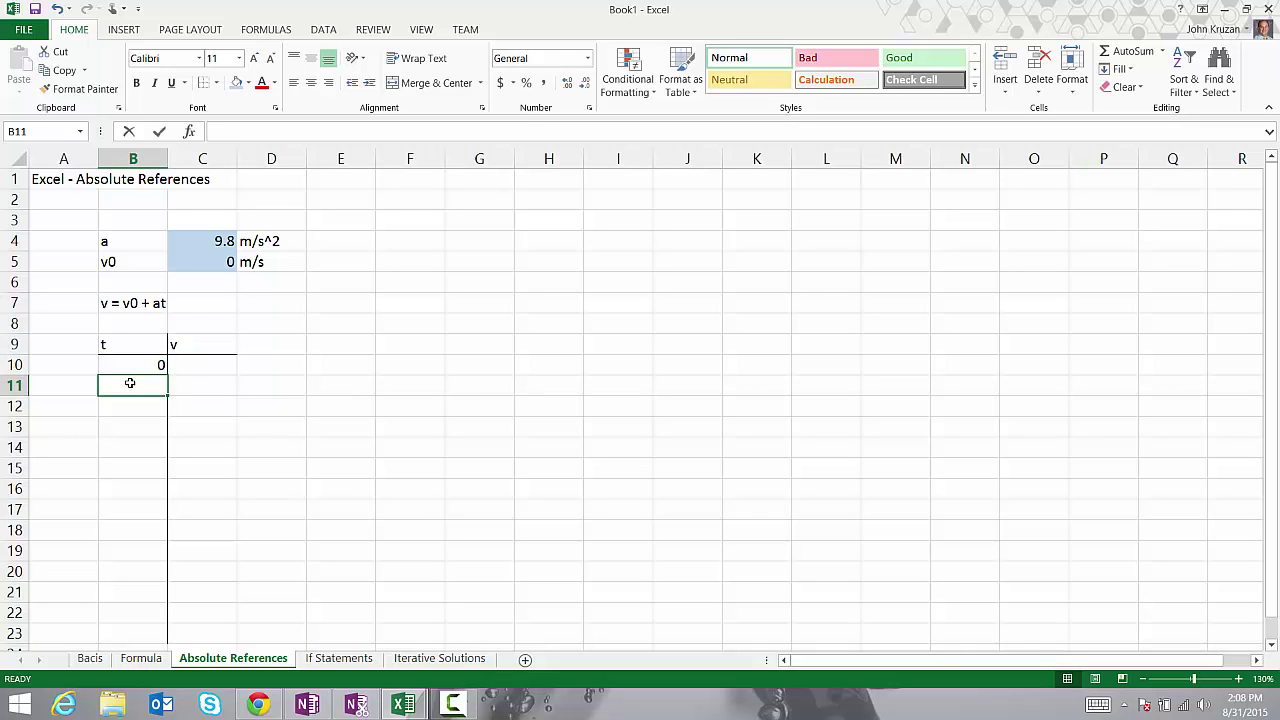
type("0.1")
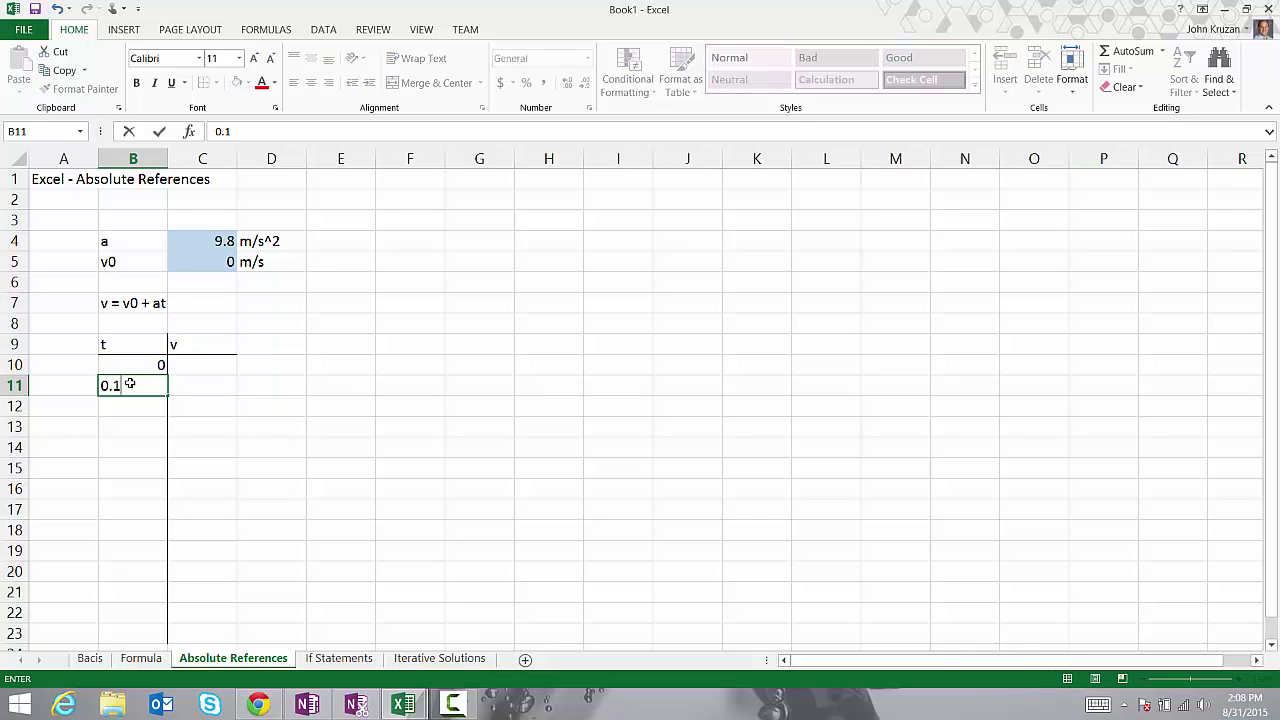
key("Return")
left_click_drag(141, 374, 162, 628)
left_click(337, 580)
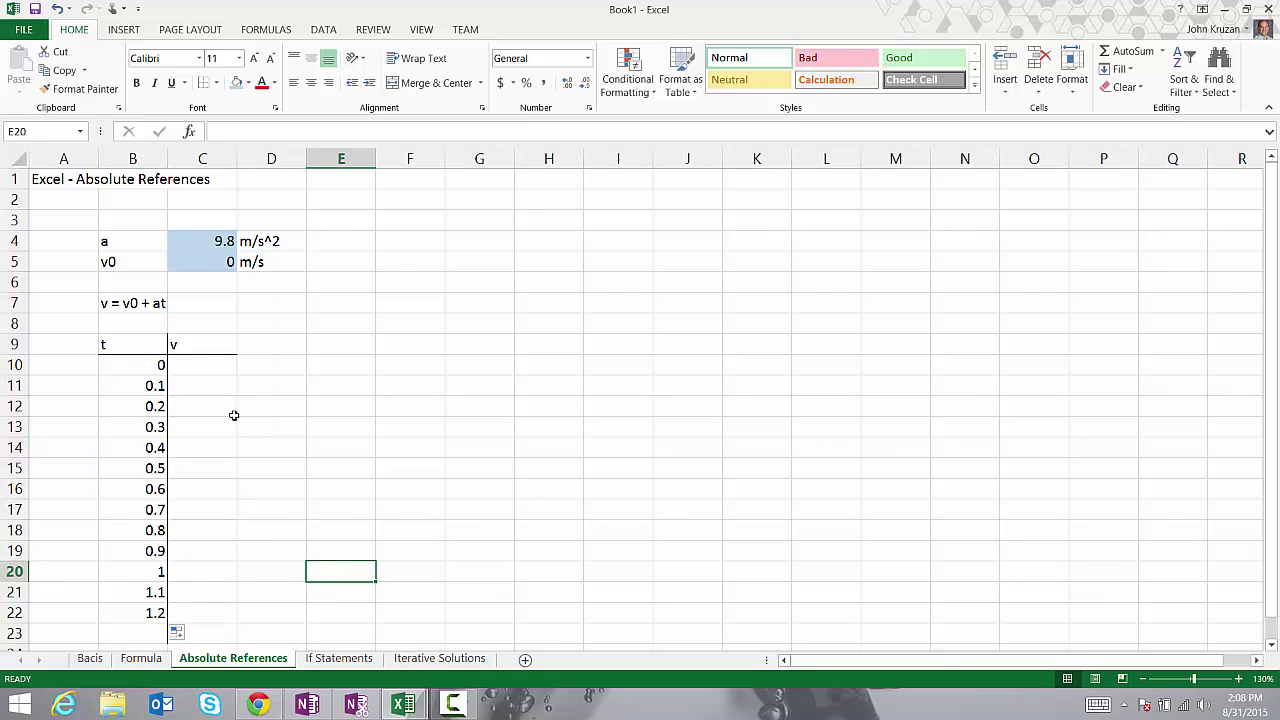
Enter the velocity formula =C5+C4*B10 in C10.
left_click(210, 367)
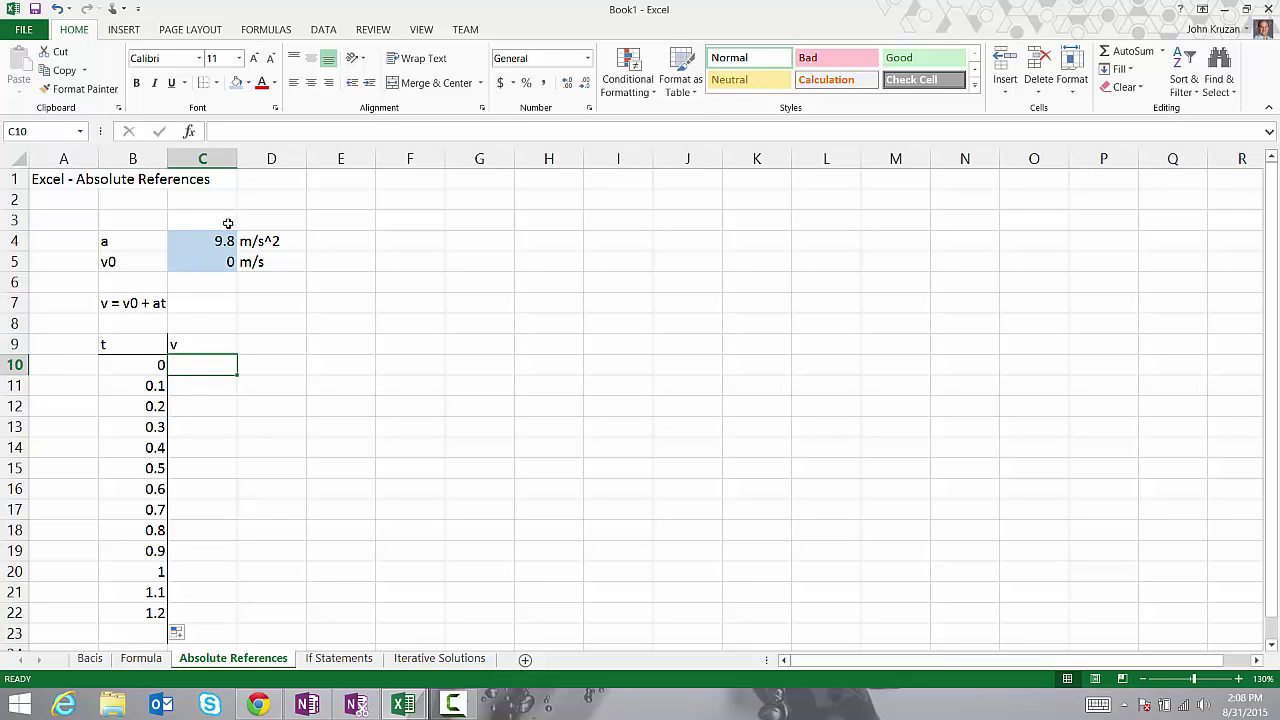
left_click(245, 134)
type("=")
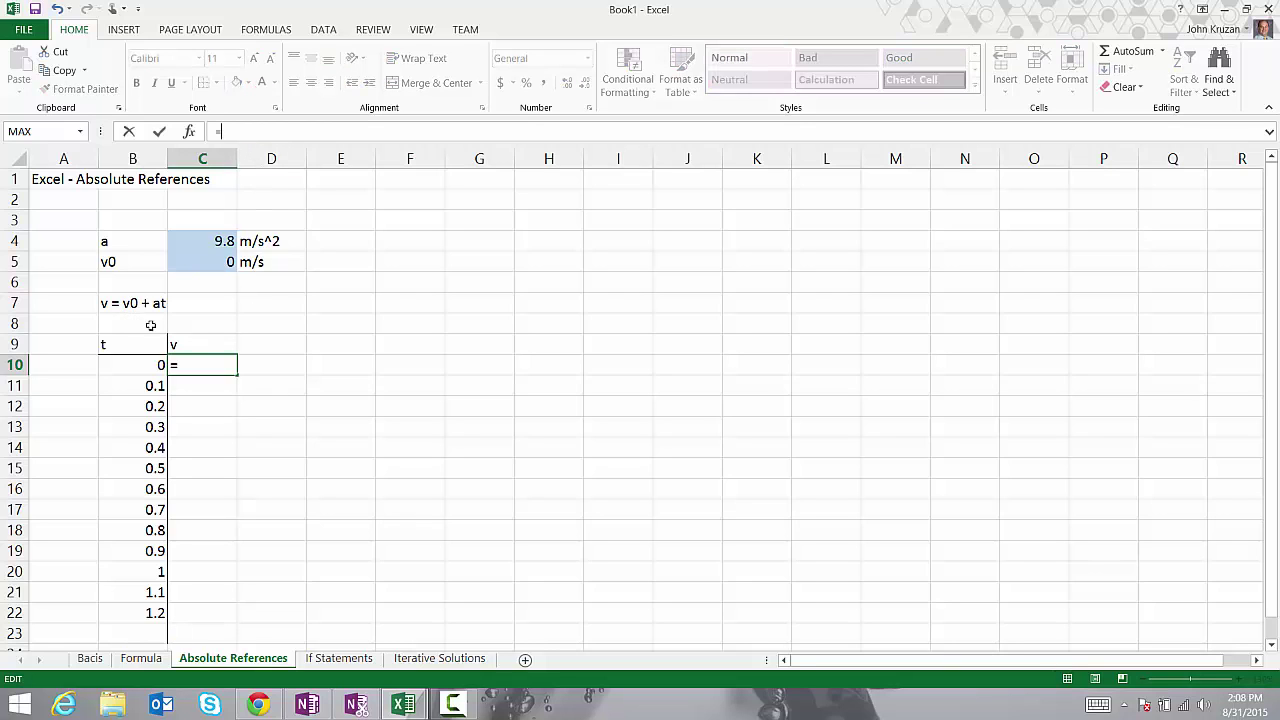
left_click(200, 265)
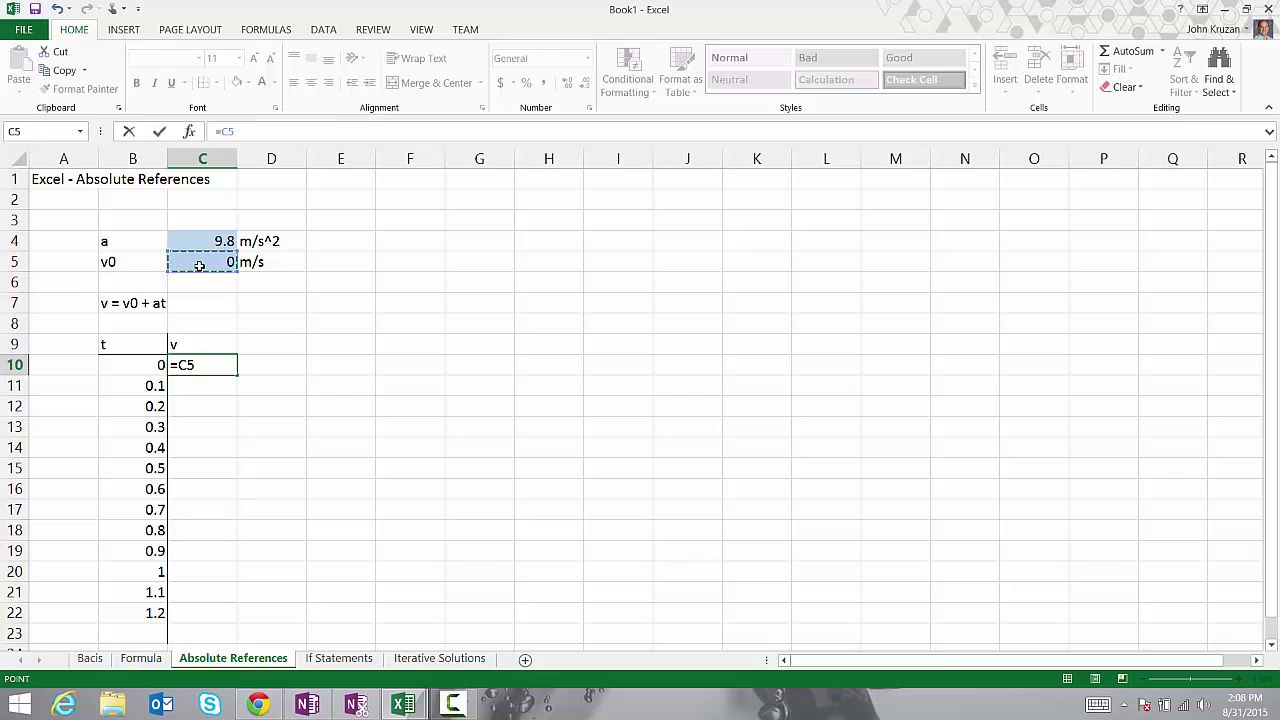
type("+")
left_click(210, 241)
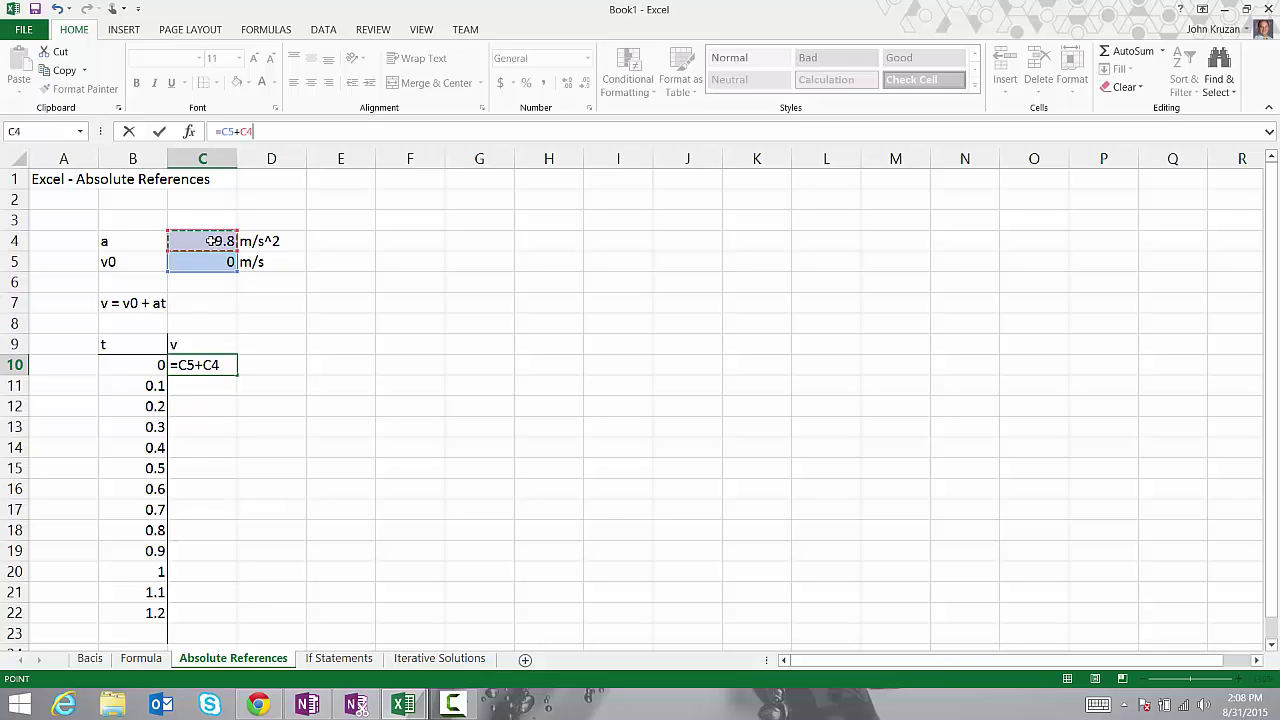
type("*")
left_click(135, 370)
key("Return")
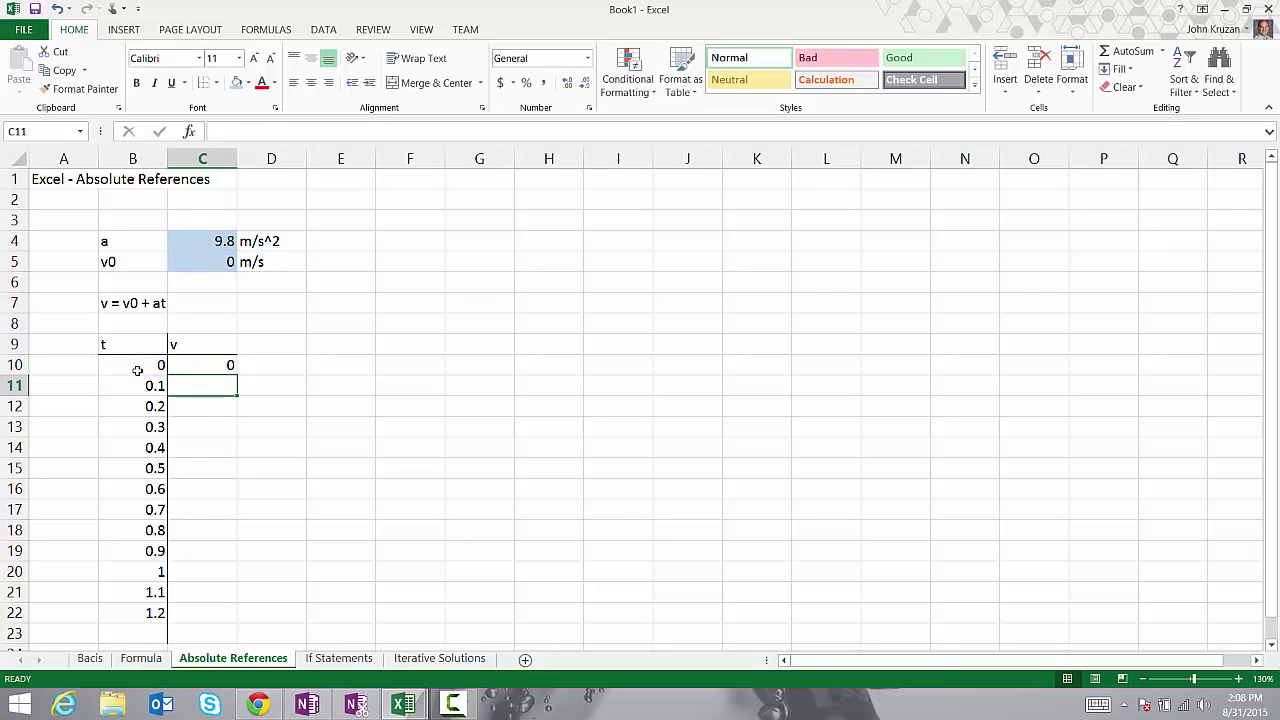
Copy the relative-reference velocity formula from C10 down to C11 with AutoFill.
left_click(213, 364)
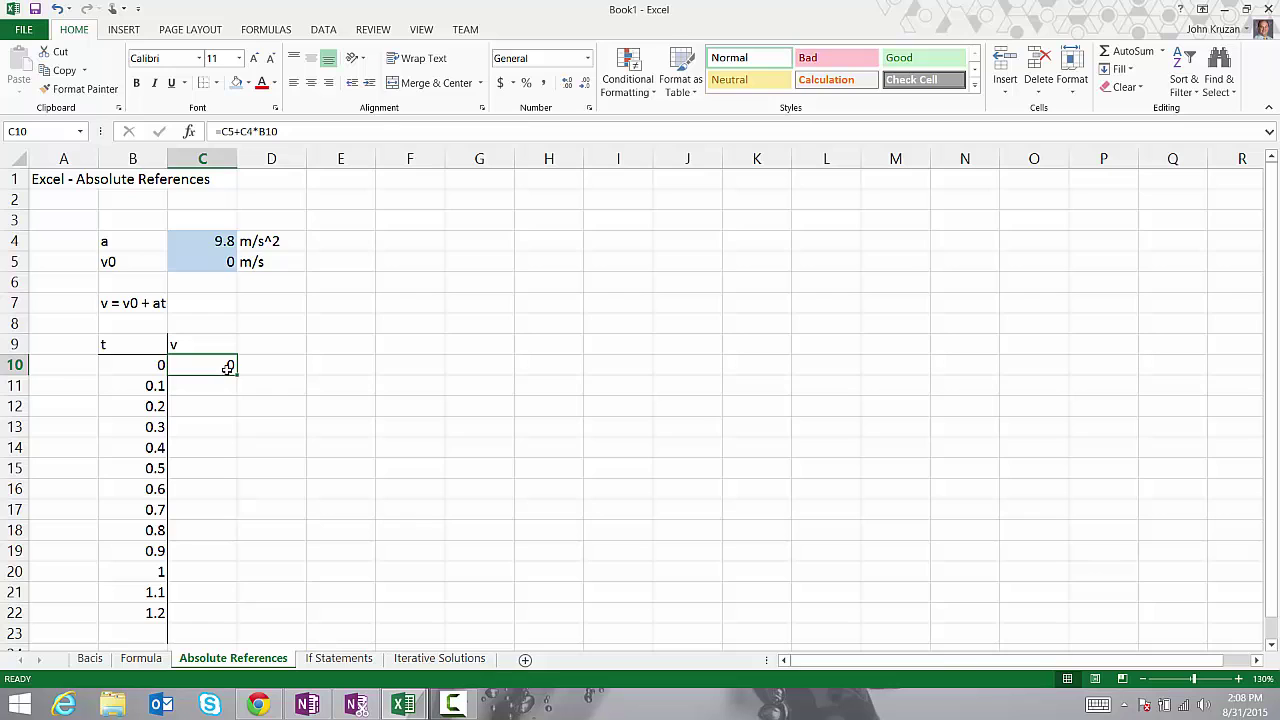
left_click_drag(235, 370, 239, 395)
left_click(291, 404)
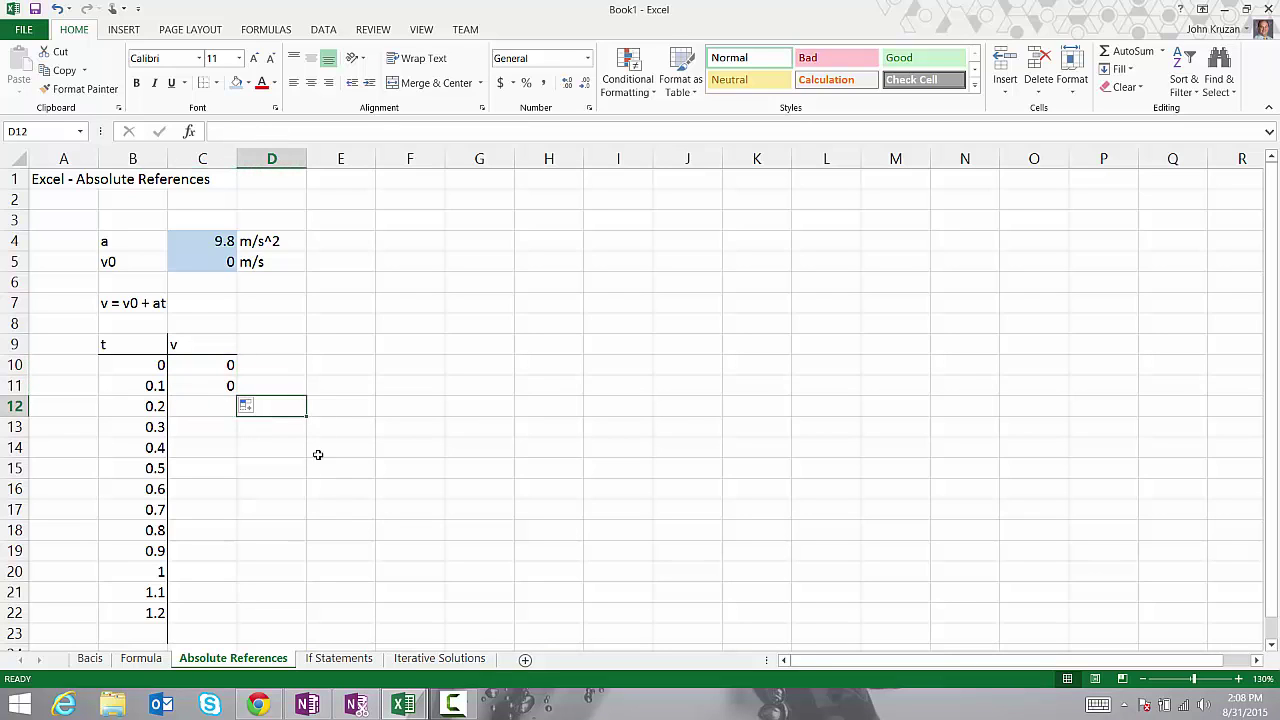
Compare the cell references in the C11 formula with those in C10, checking the constants and time cells they use.
left_click(204, 387)
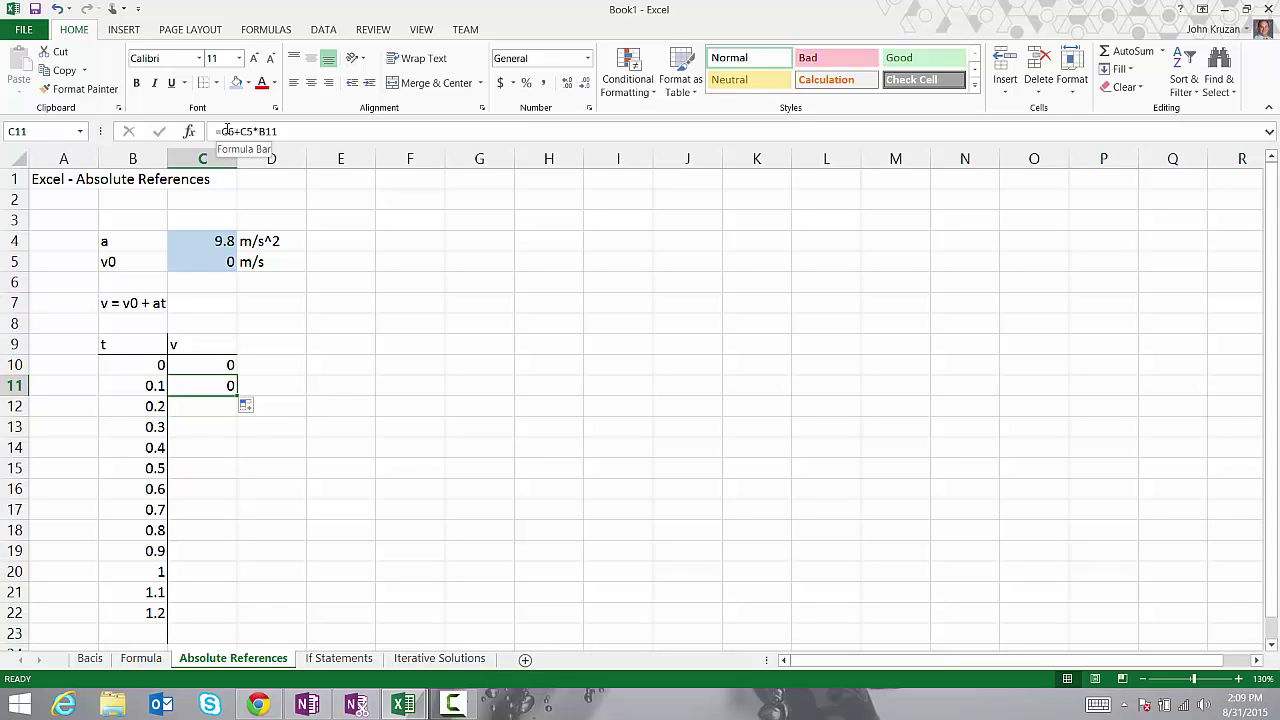
left_click(202, 282)
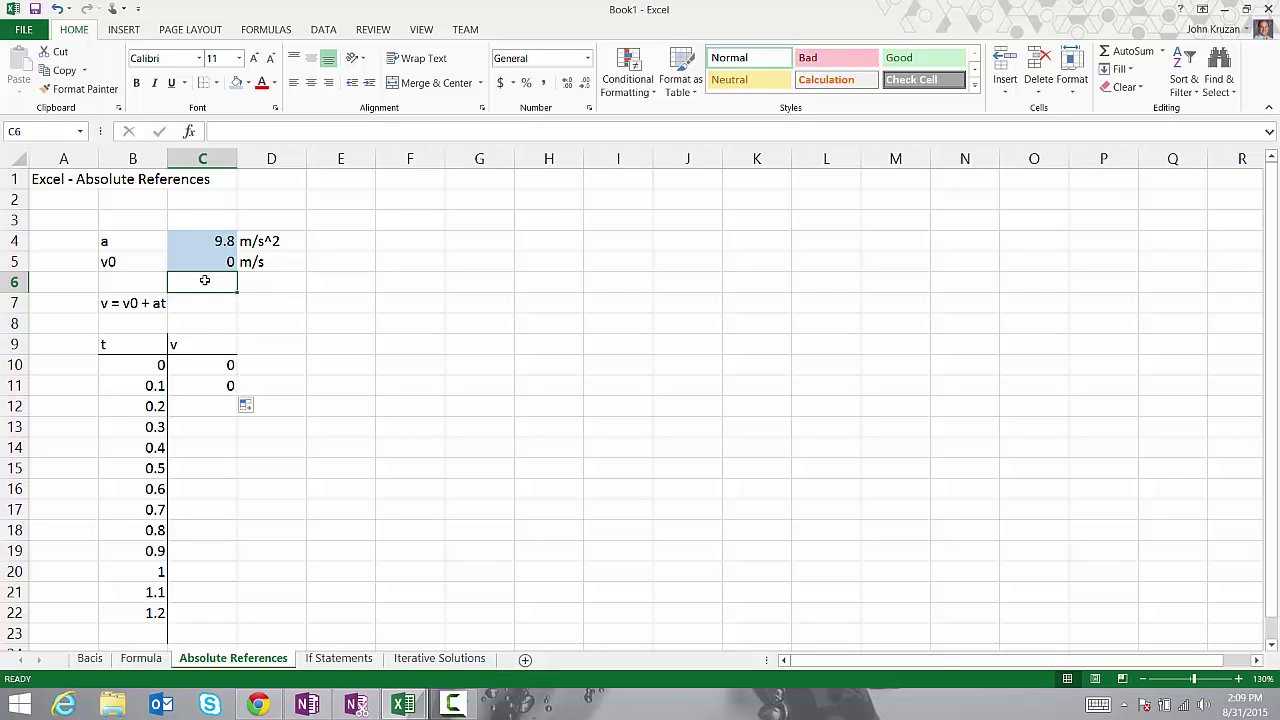
left_click(220, 127)
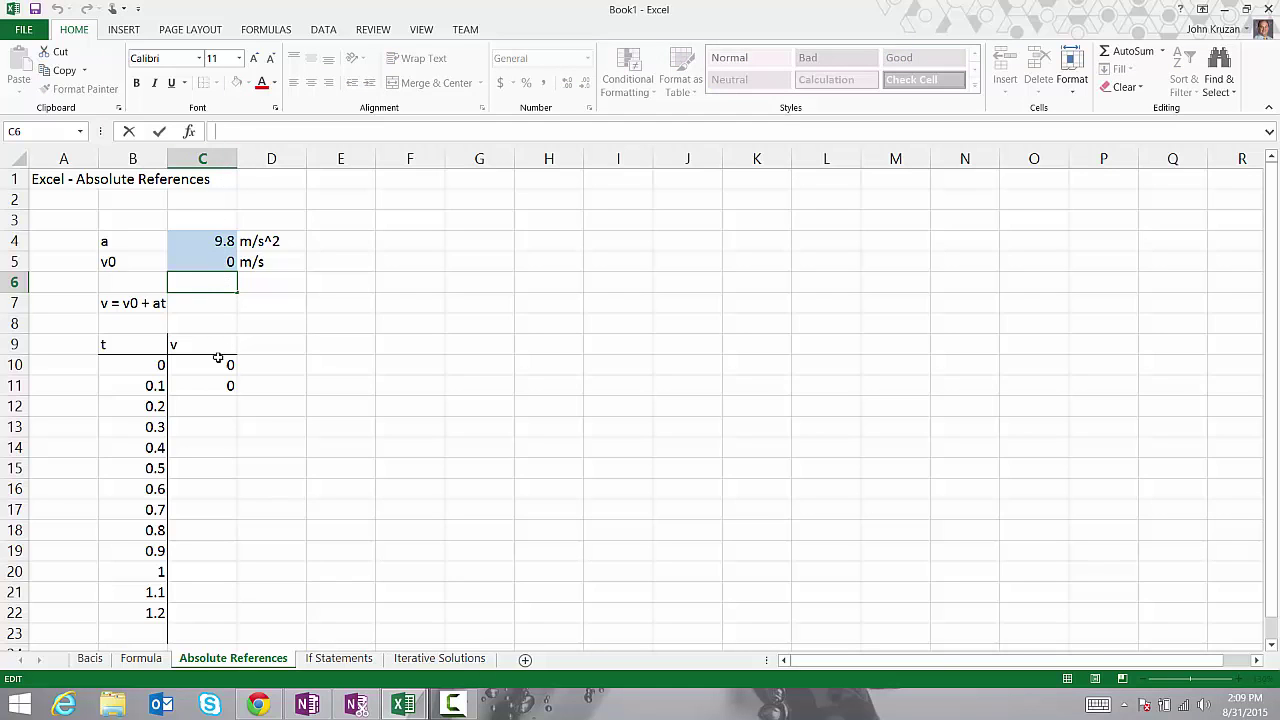
left_click(212, 387)
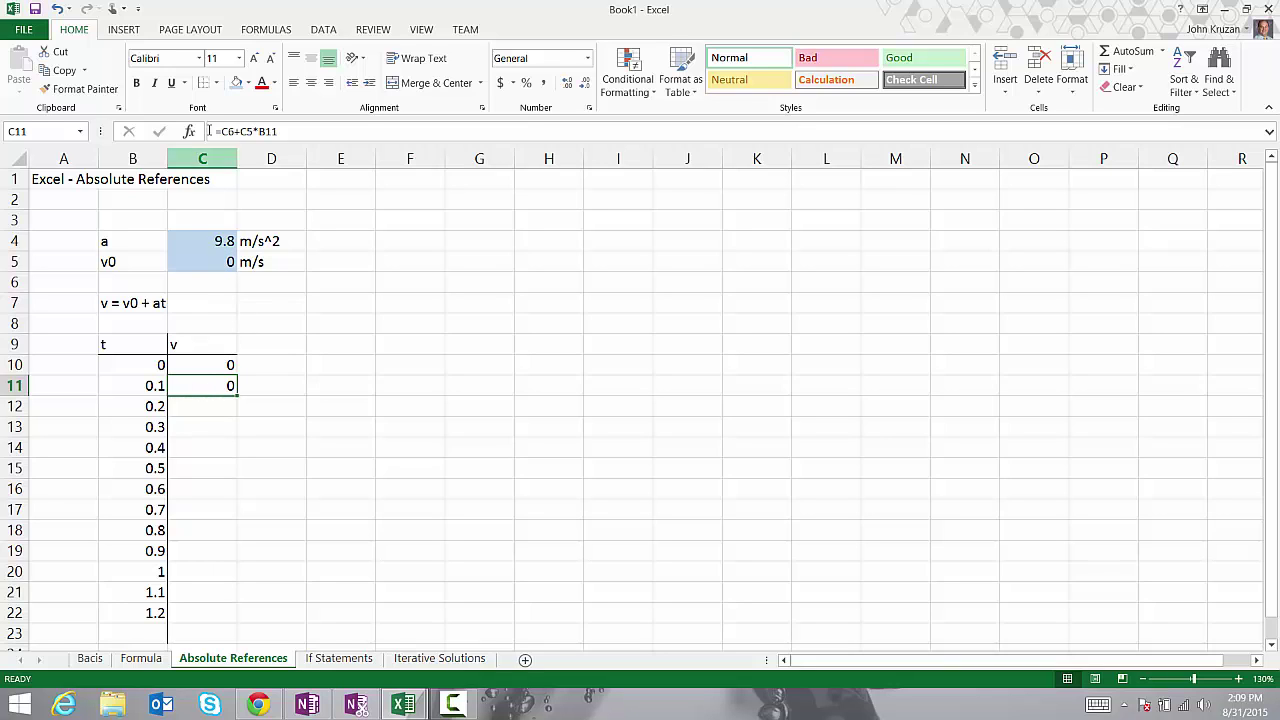
left_click(210, 249)
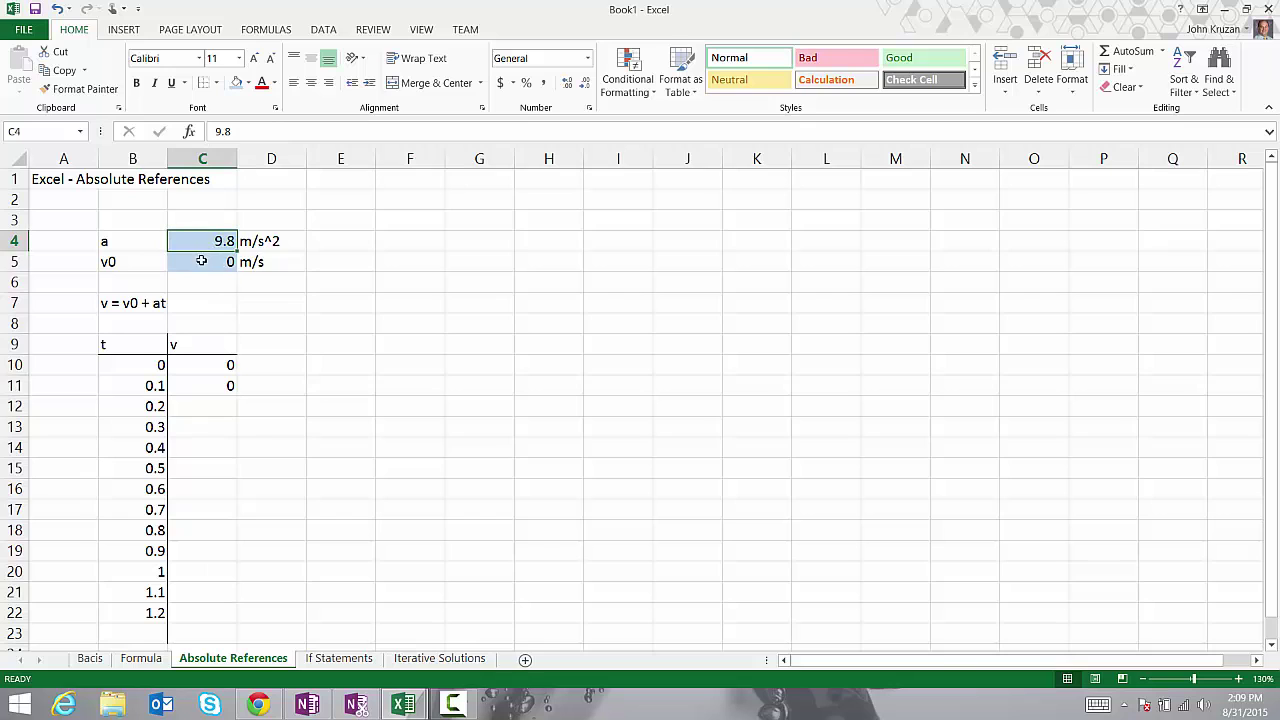
left_click(201, 260)
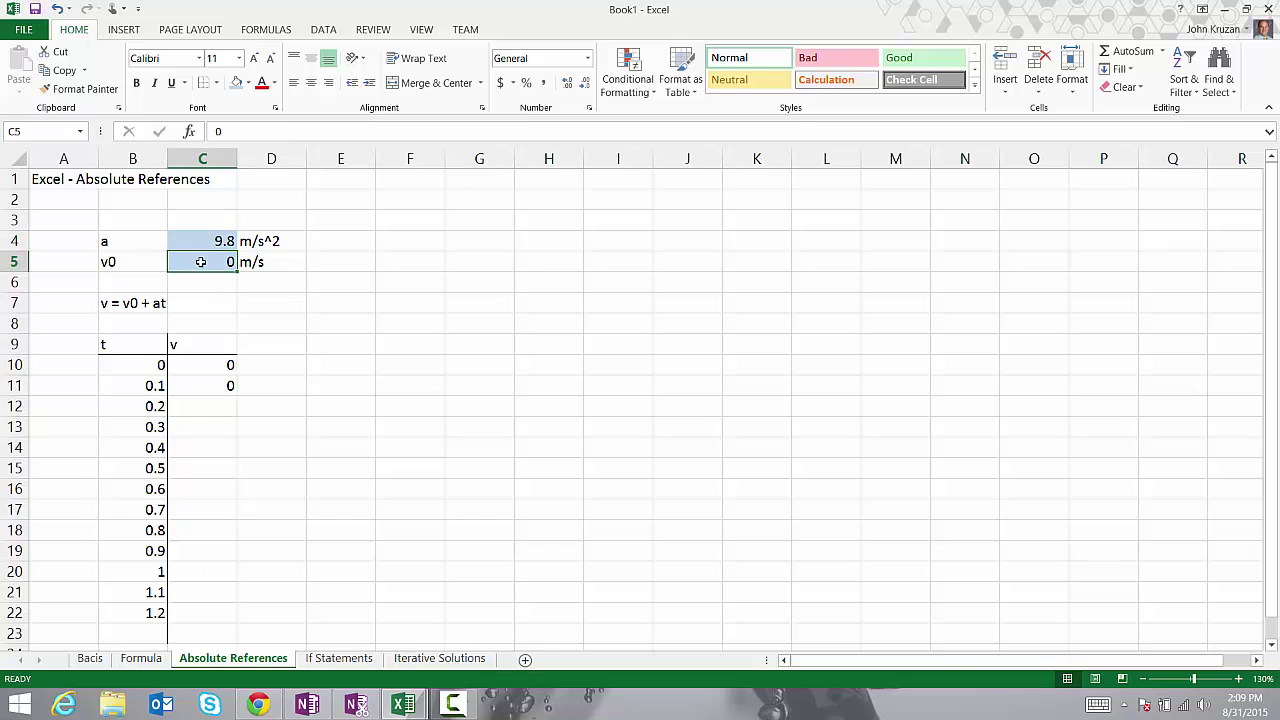
left_click(126, 362)
left_click(123, 388)
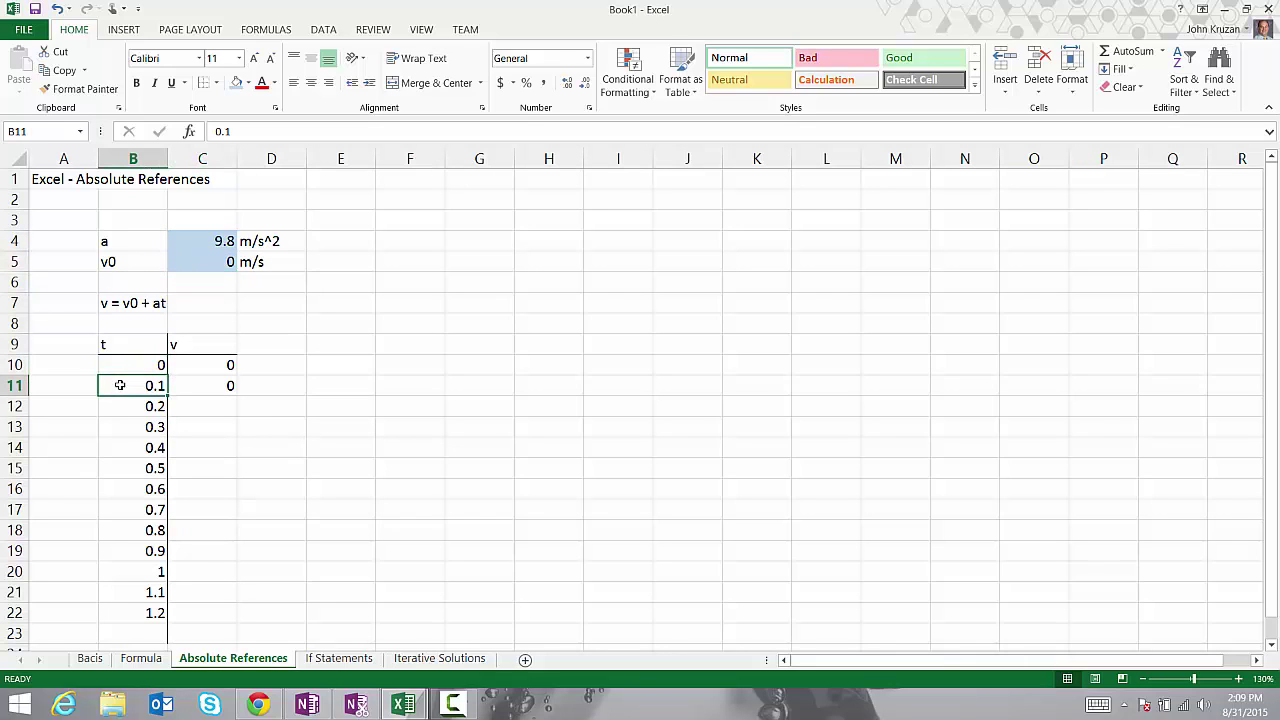
left_click(216, 368)
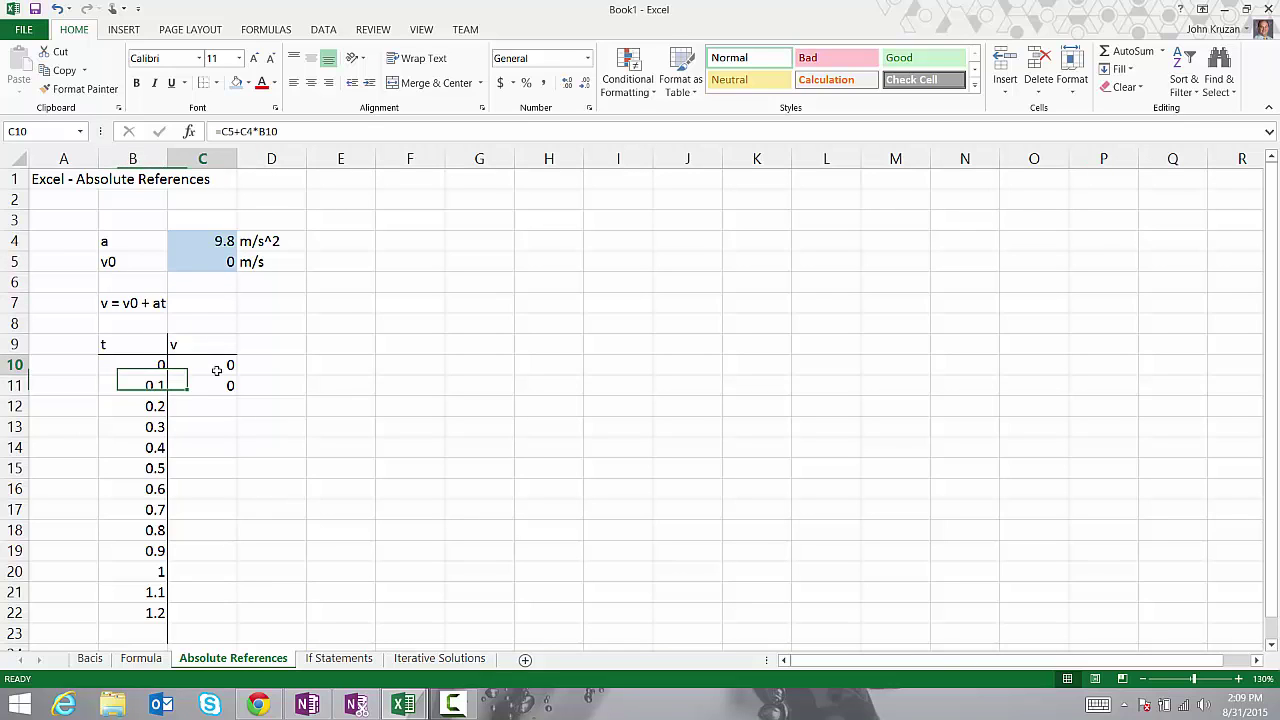
Clear the copied formula from C11.
left_click(220, 386)
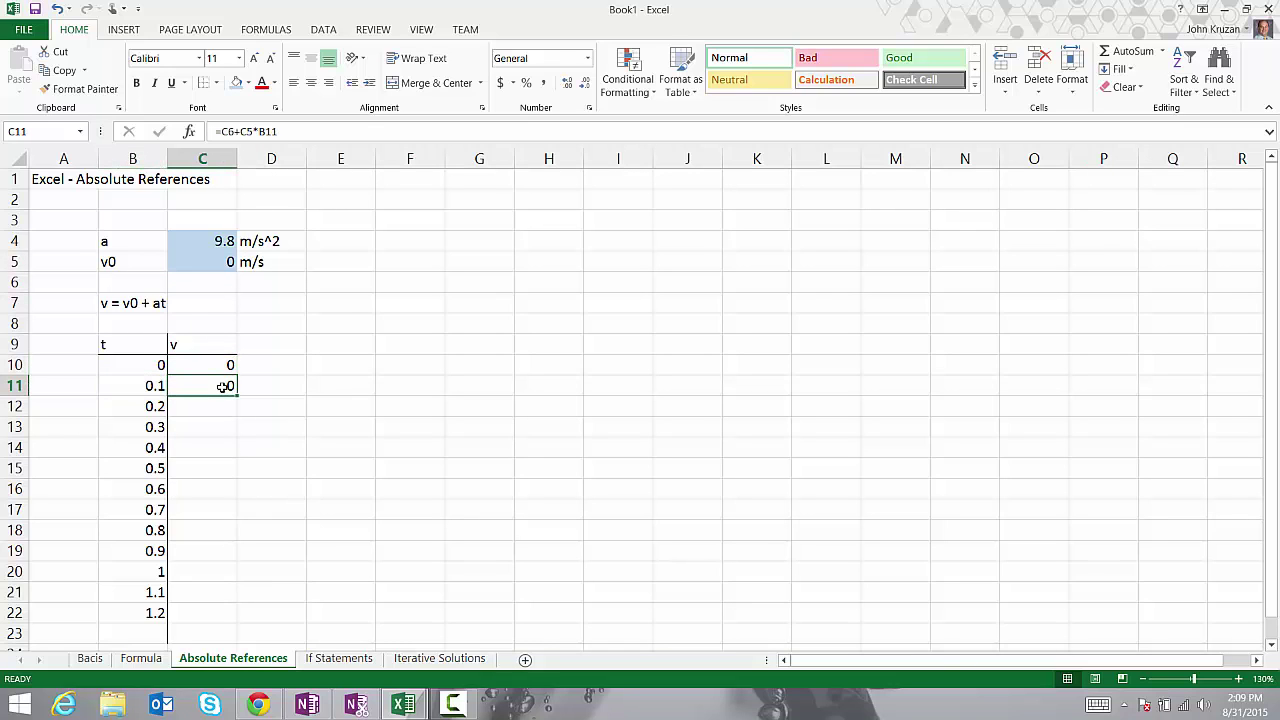
key("Delete")
Make the references to C5 and C4 in the C10 formula absolute, giving =$C$5+$C$4*B10.
left_click(216, 362)
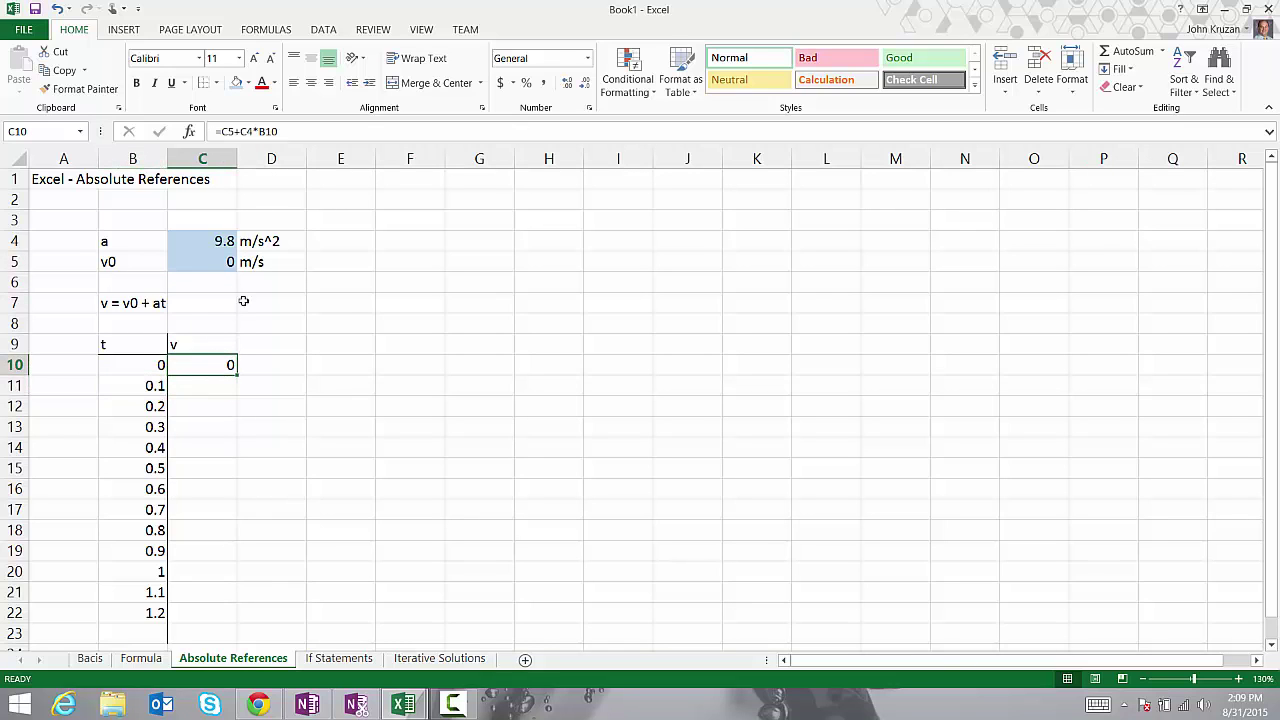
left_click(225, 131)
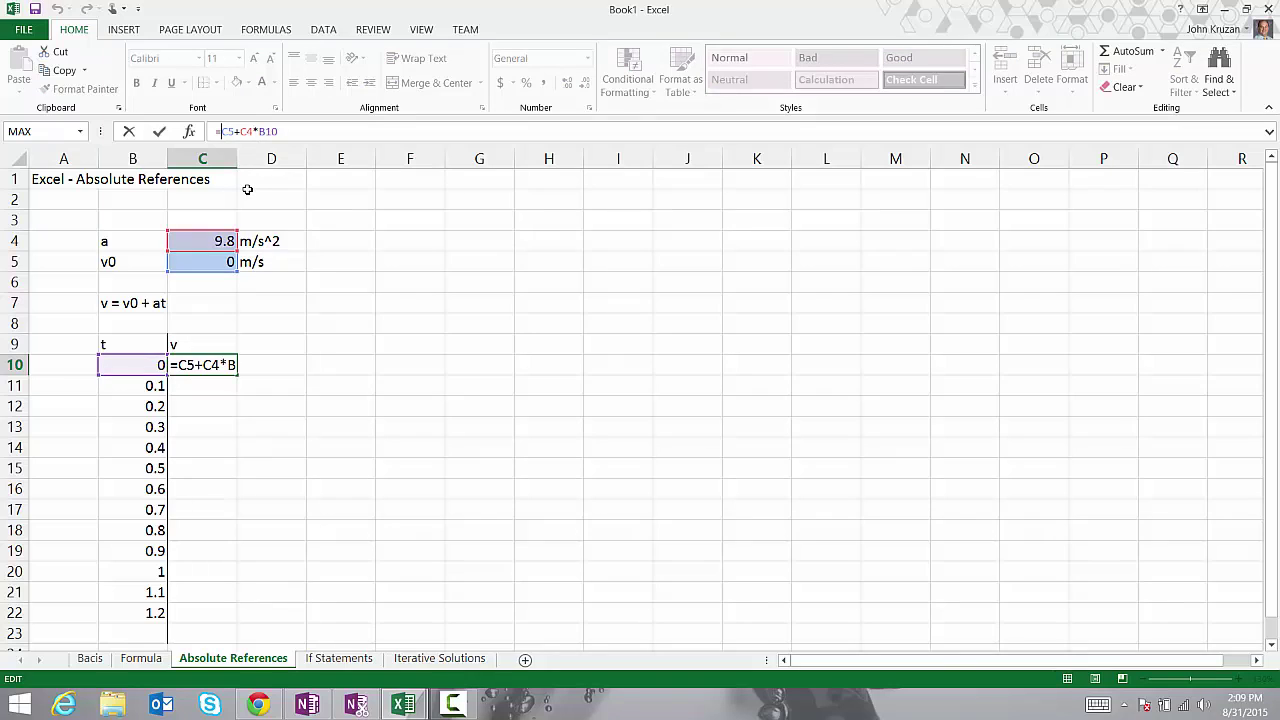
type("$C")
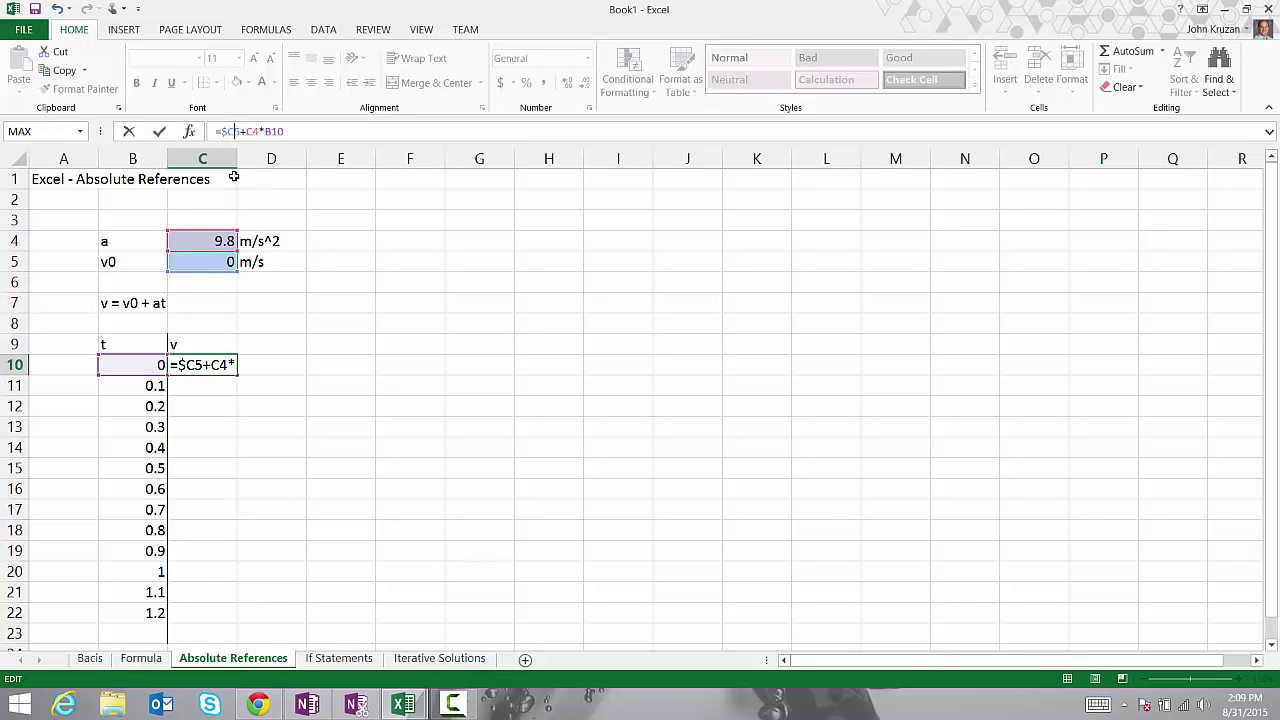
type("$5+")
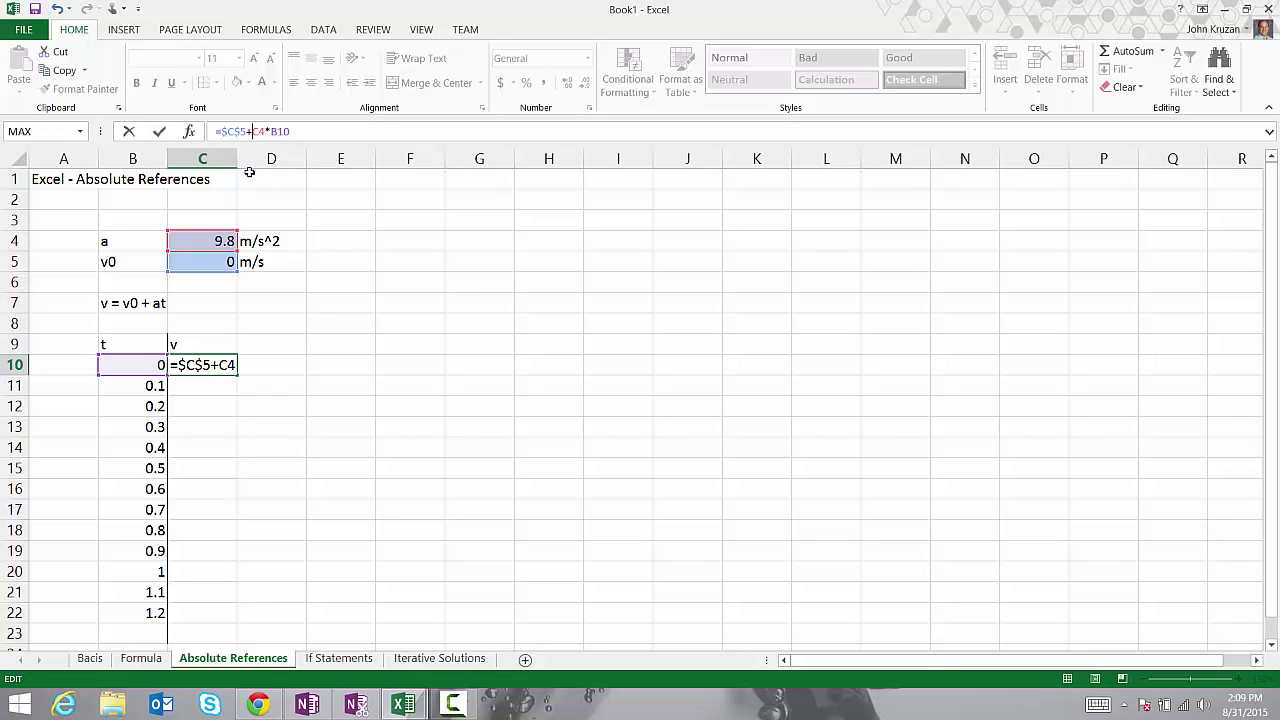
type("$")
left_click(265, 131)
type("$C$")
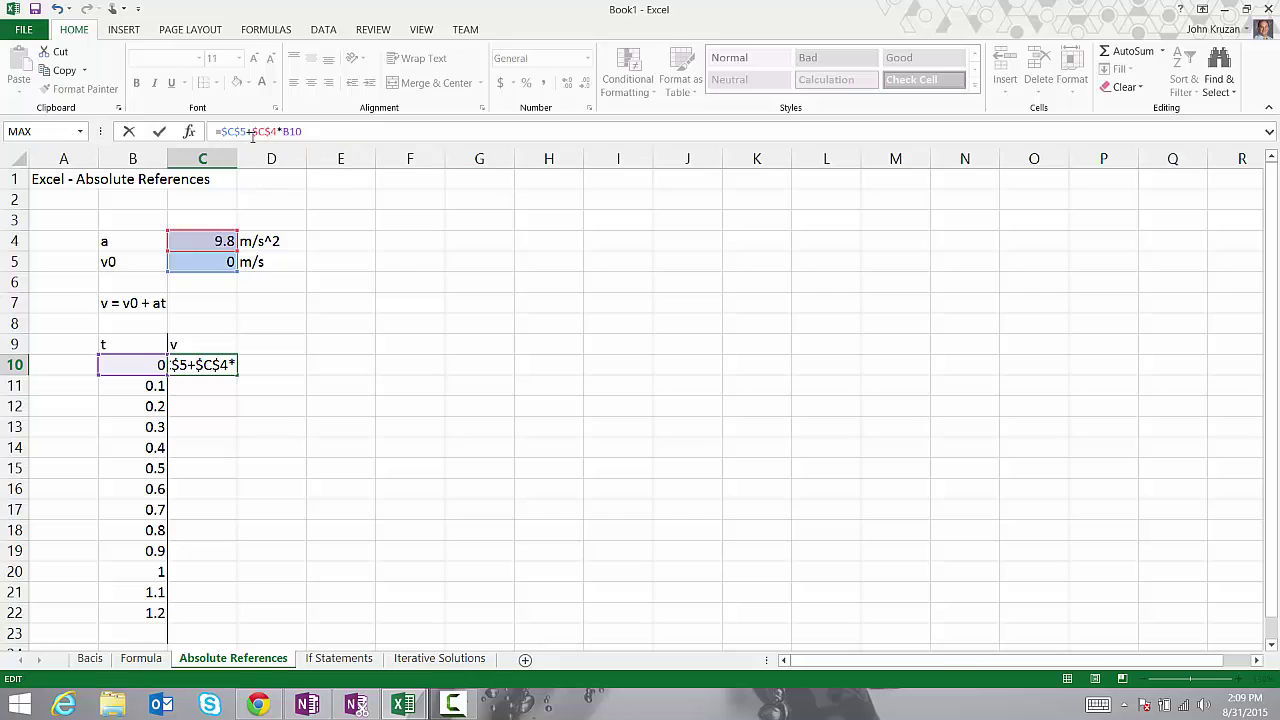
left_click(352, 346)
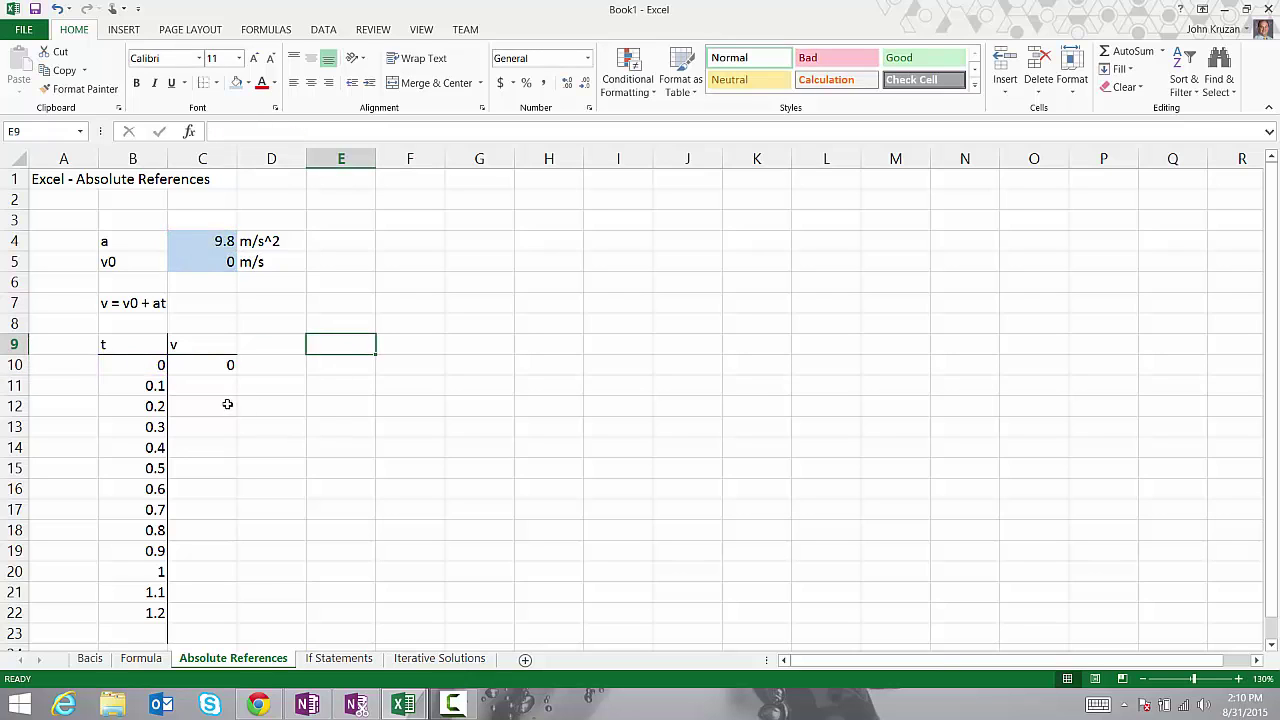
AutoFill the absolute-reference formula from C10 to C11, and extend it down to C22.
left_click(206, 366)
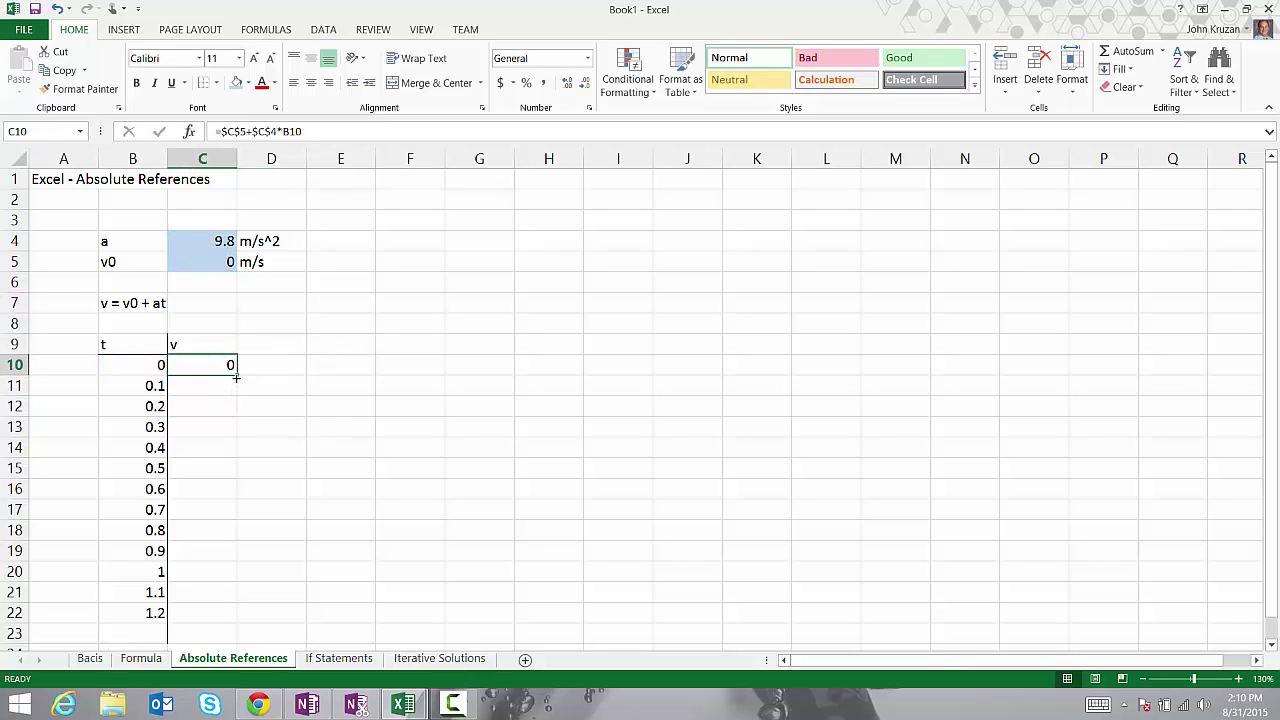
left_click_drag(236, 376, 235, 398)
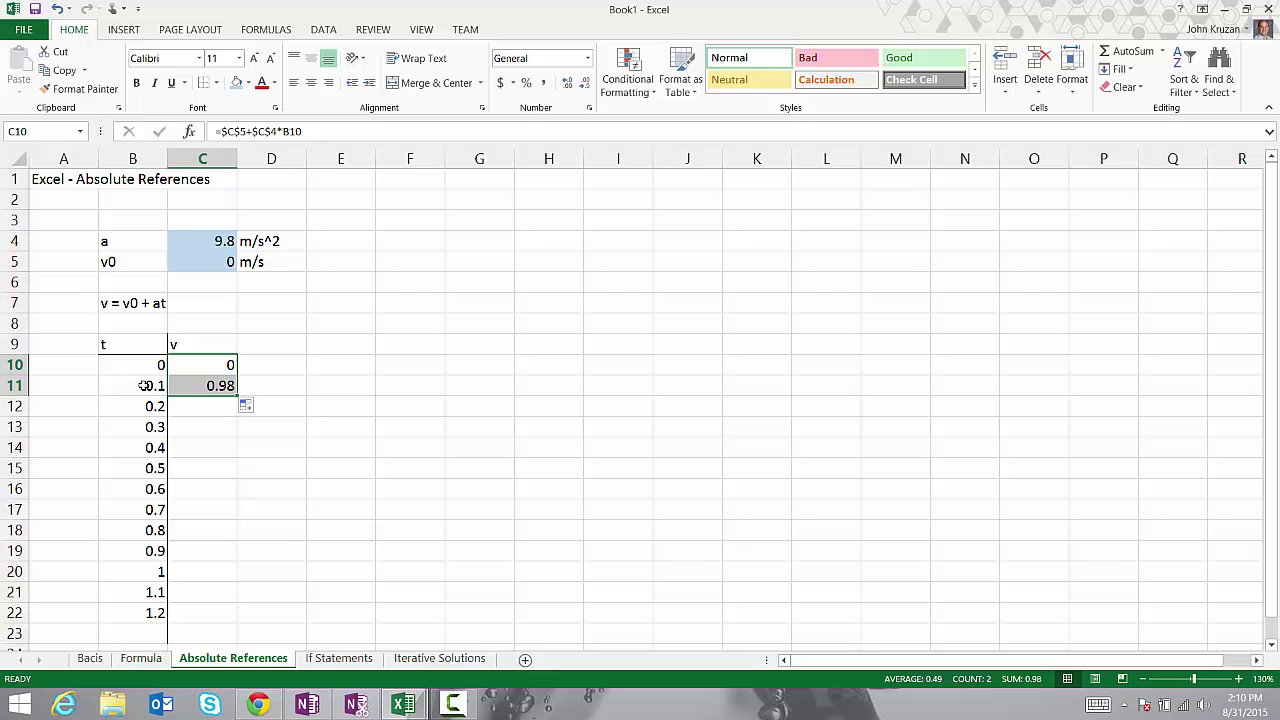
left_click(212, 388)
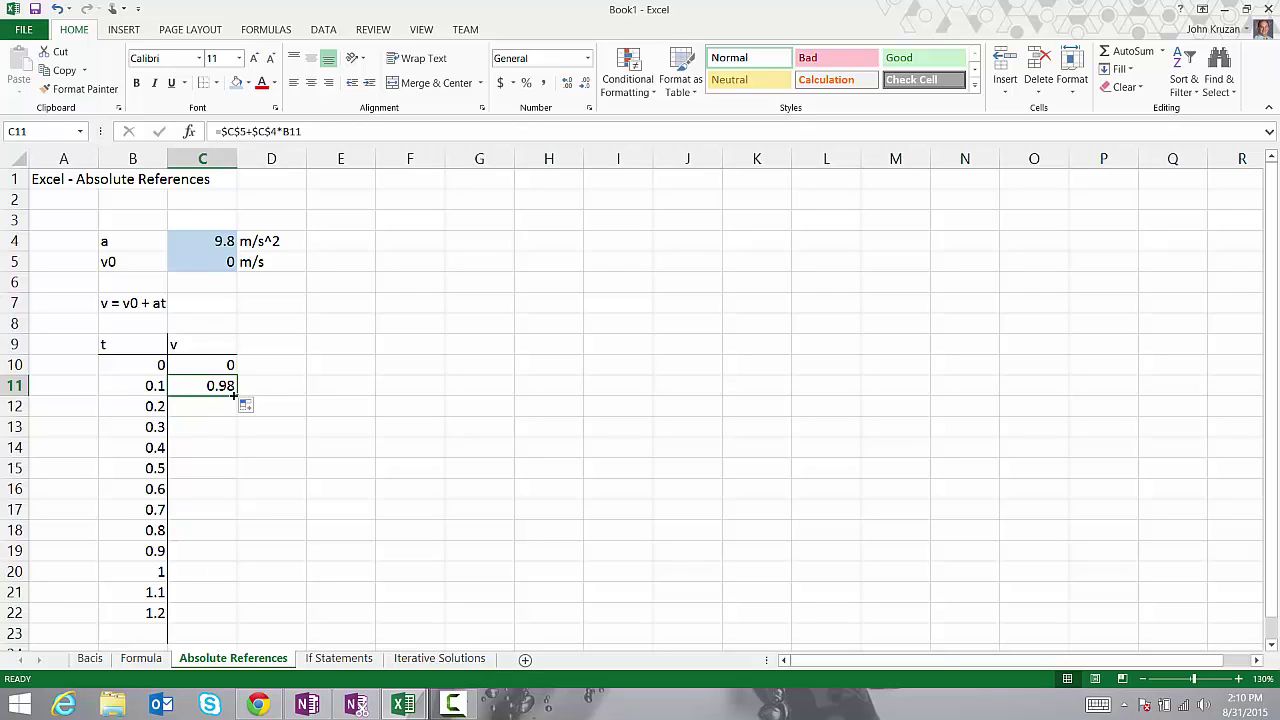
left_click_drag(237, 397, 252, 621)
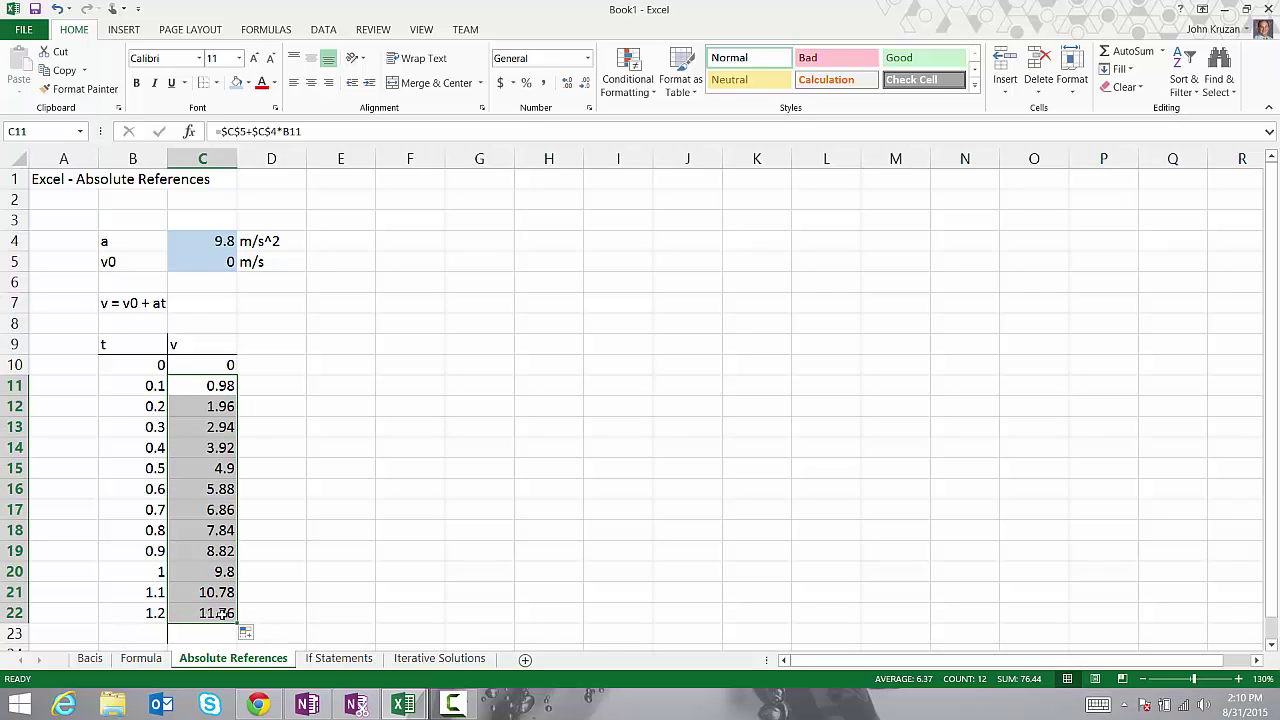
left_click(268, 618)
Examine the formula in C22 and highlight the constants block A3:D5 that it refers to.
left_click(204, 615)
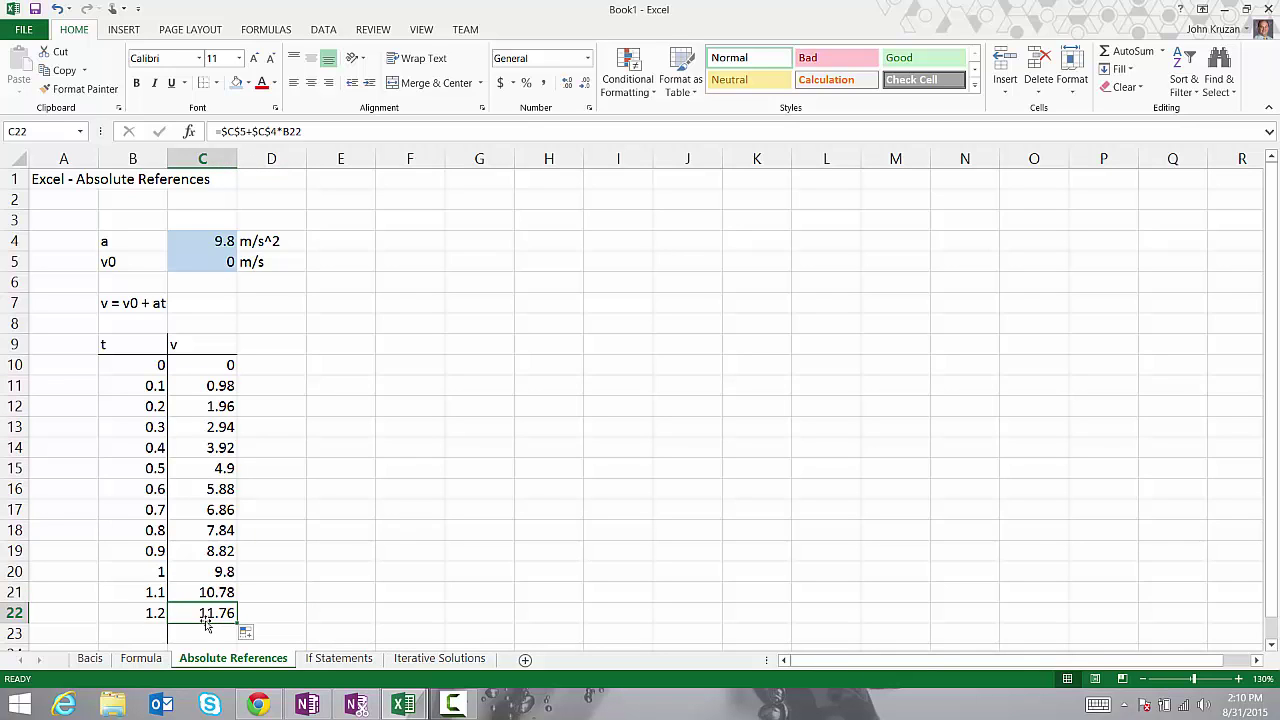
left_click(78, 228)
left_click_drag(78, 229, 223, 259)
left_click_drag(271, 271, 272, 272)
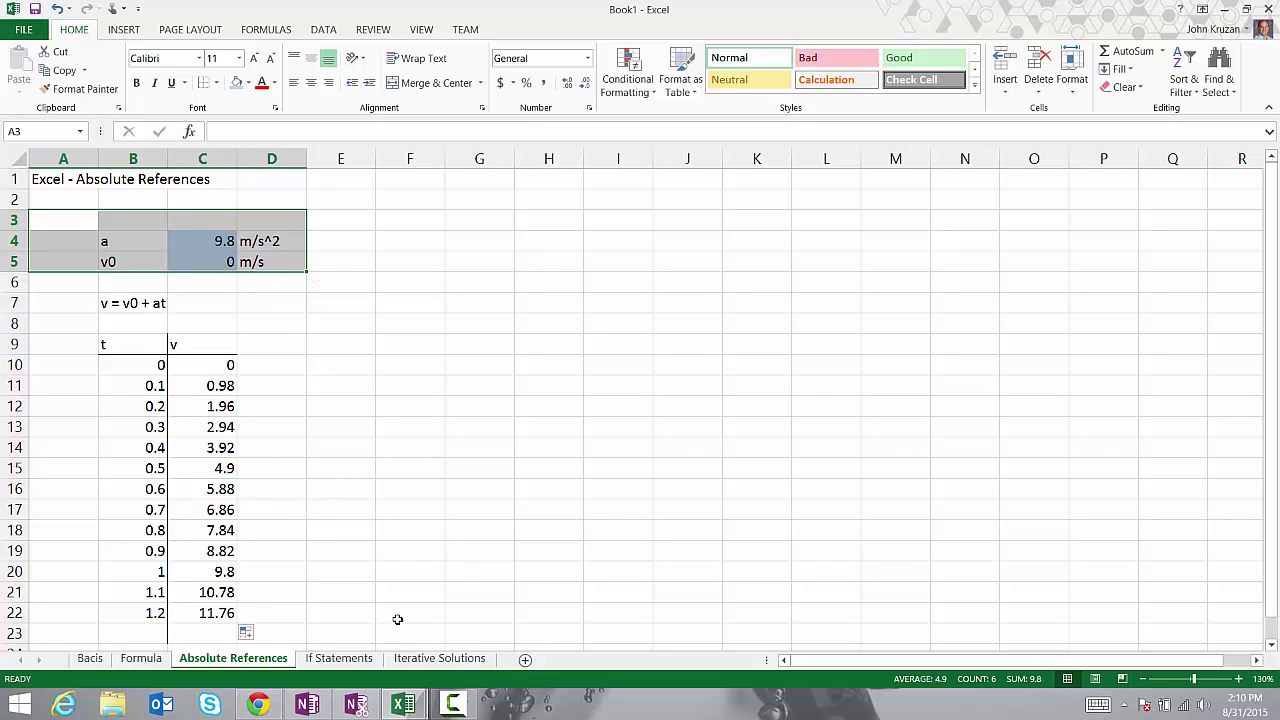
On the If Statements sheet, enter 0 in cell B3 and 1 in cell B4.
left_click(334, 661)
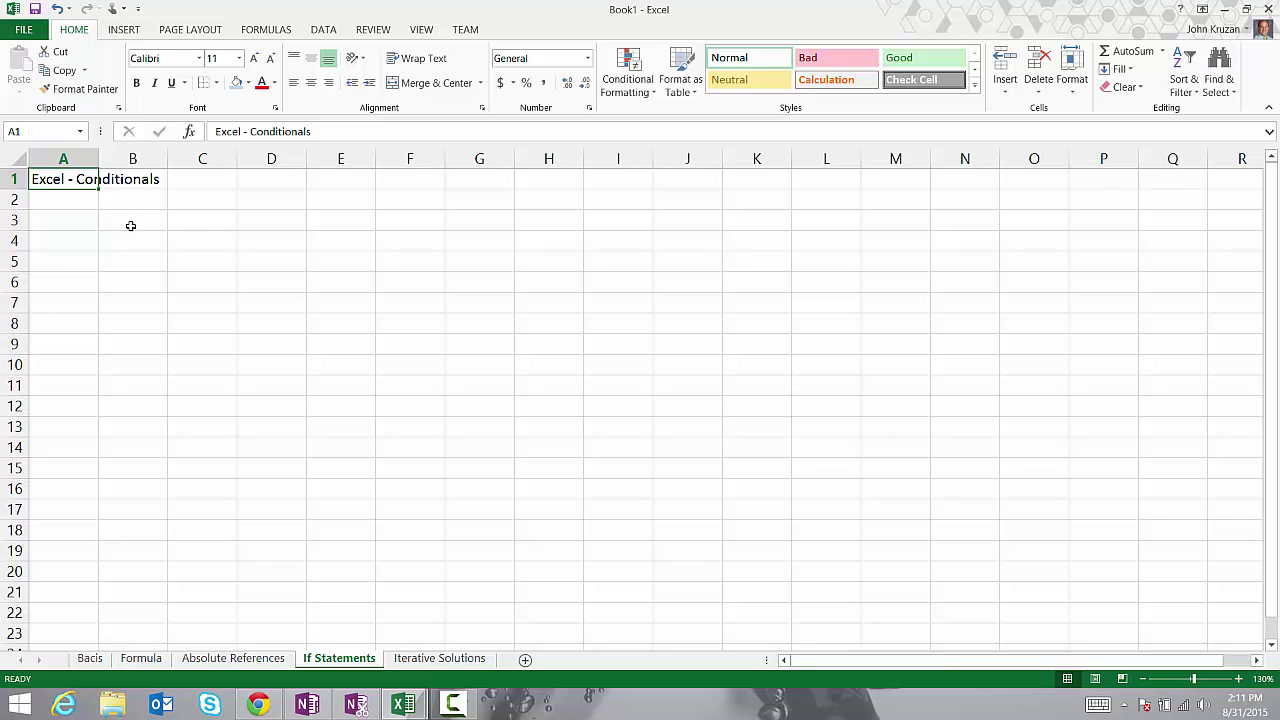
left_click(132, 221)
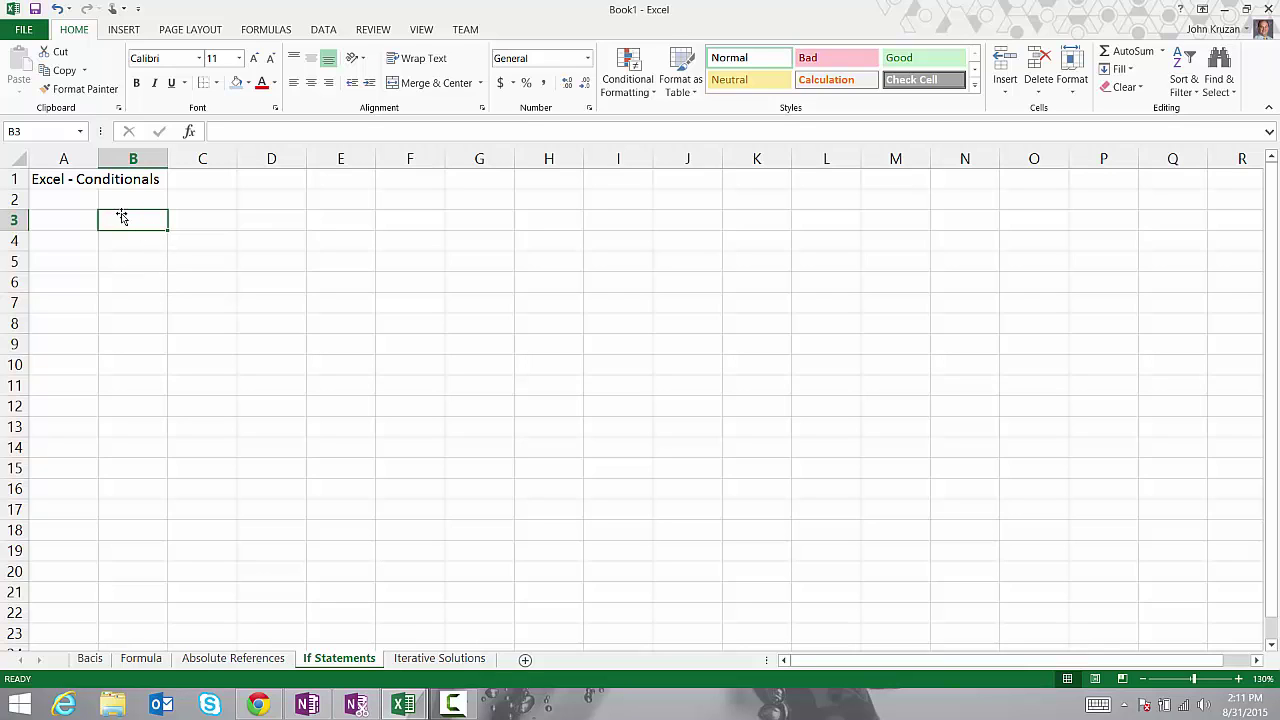
type("0")
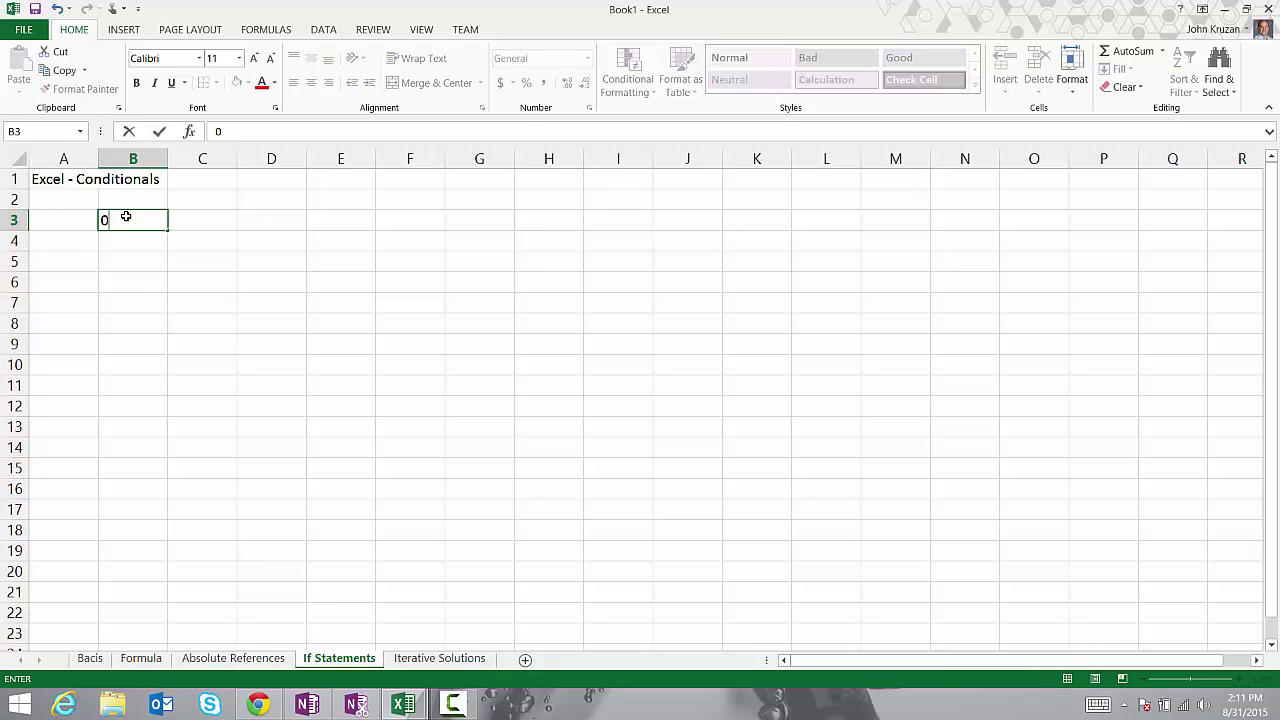
left_click(129, 243)
type("1")
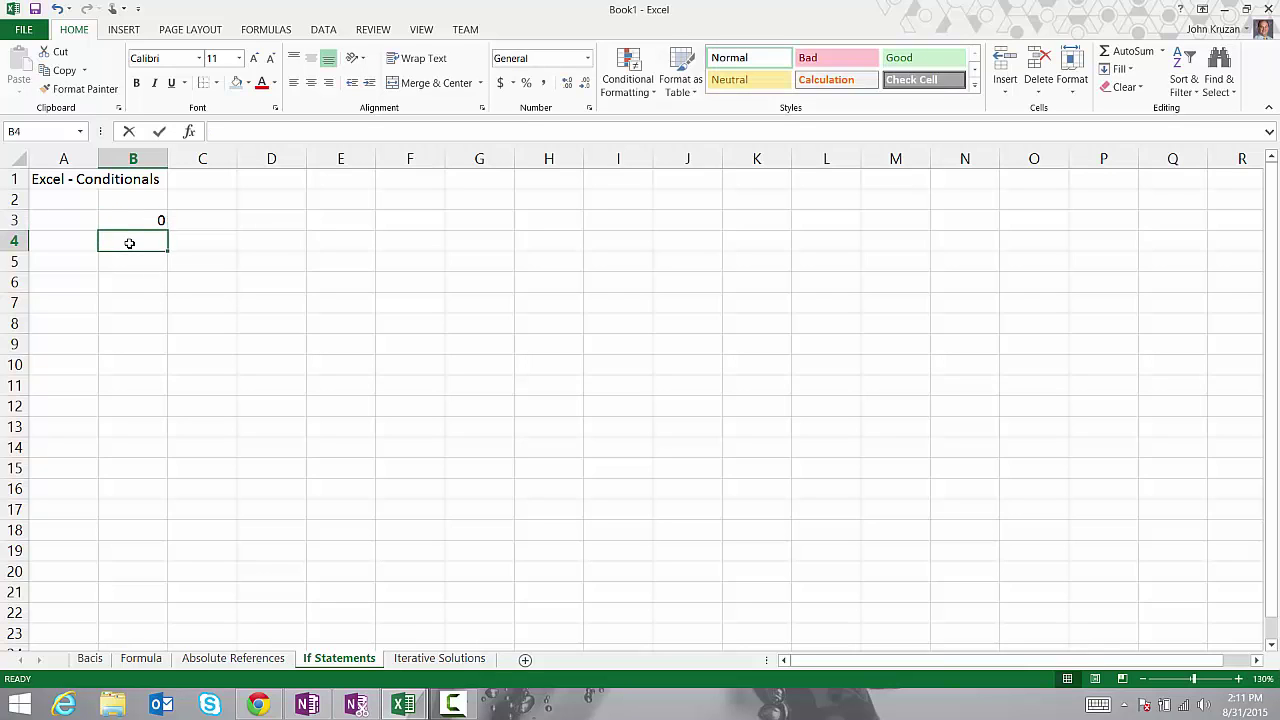
key("Return")
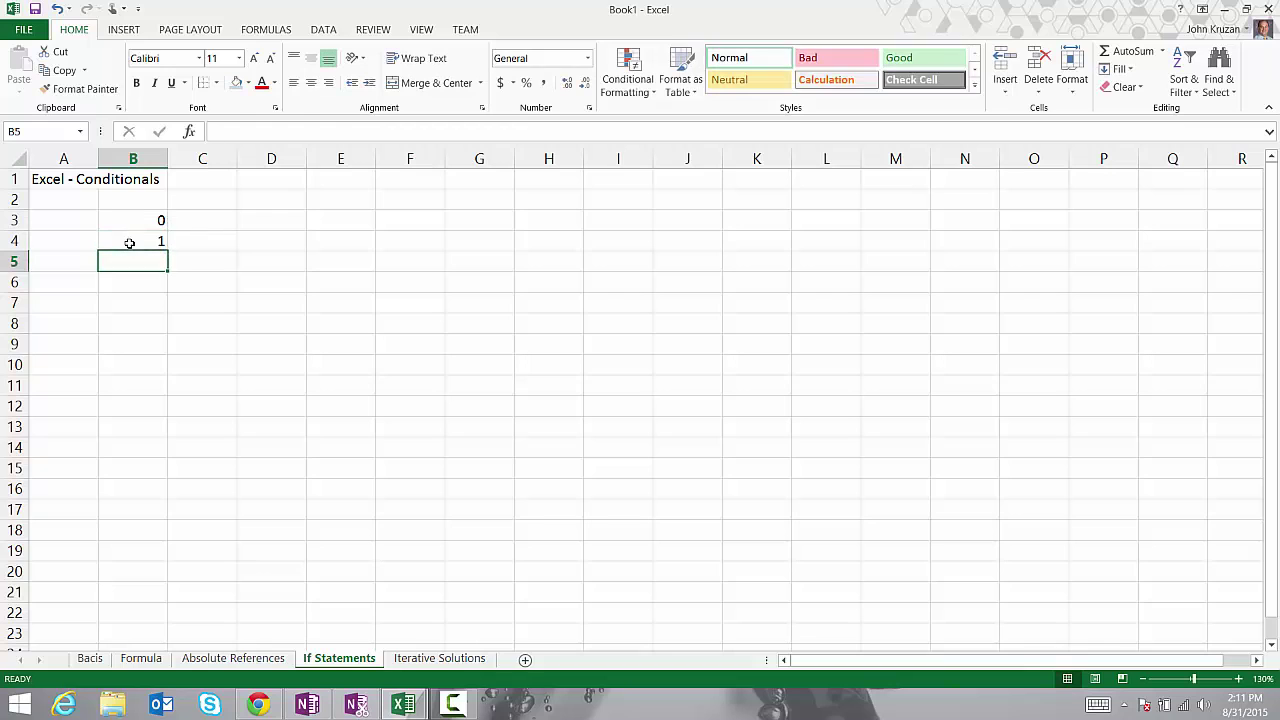
Enter the conditional formula =IF(B3=0,"false","true") in cell C3.
left_click(218, 222)
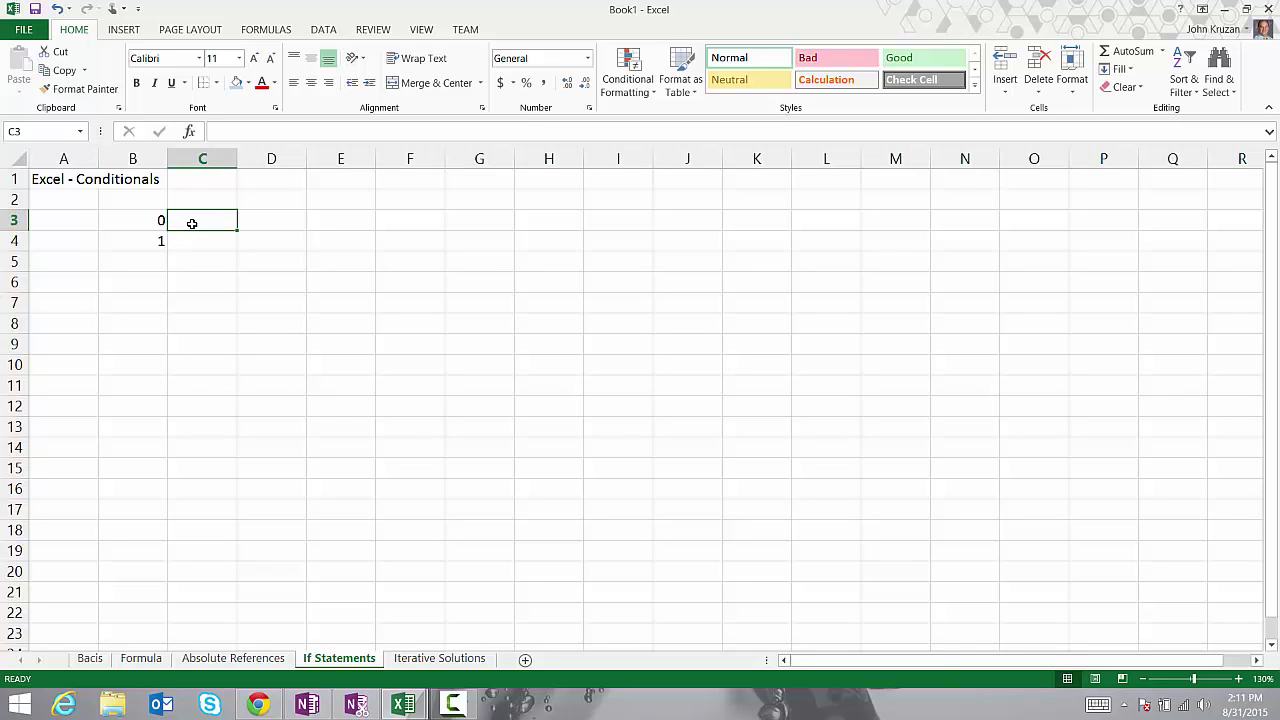
left_click(227, 131)
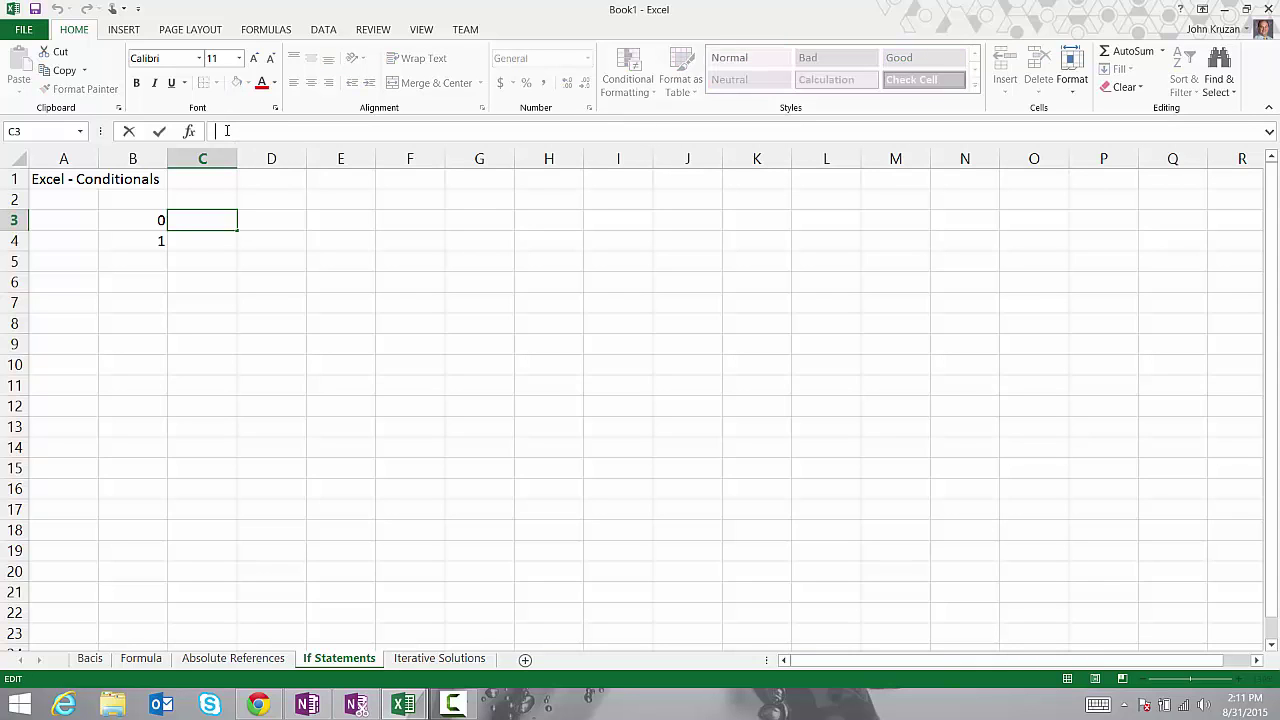
type("=")
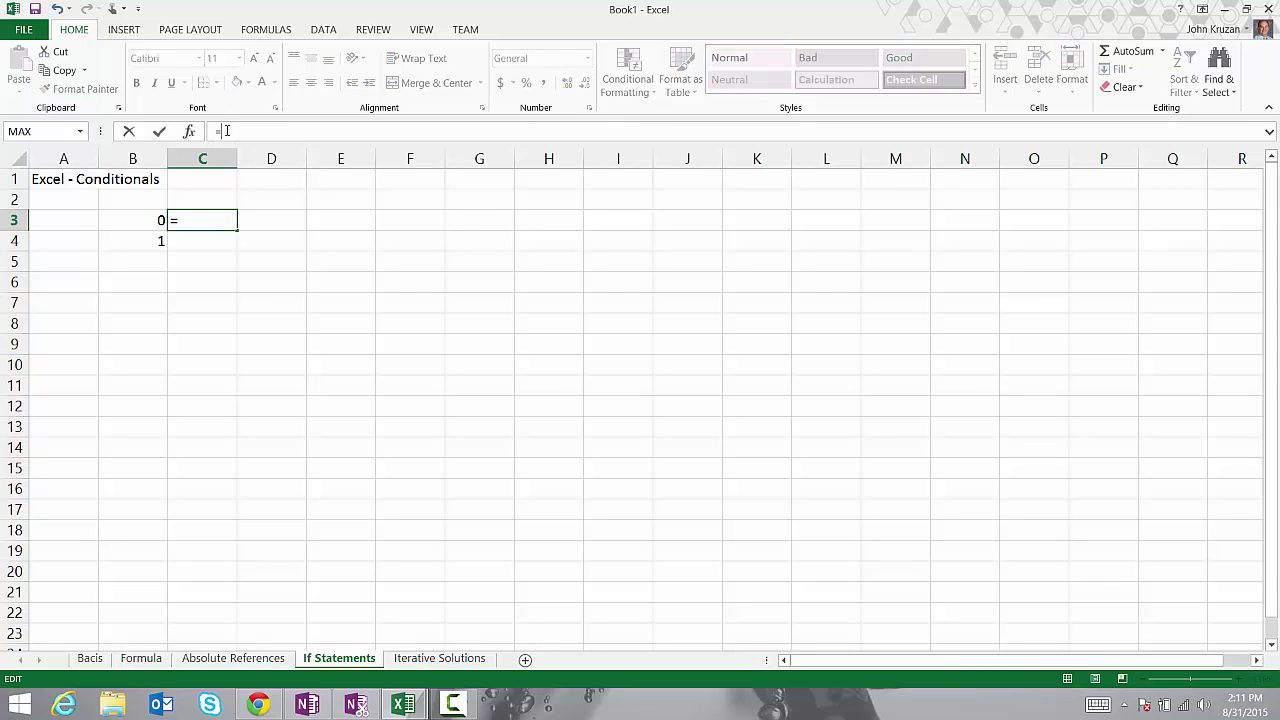
type("IF")
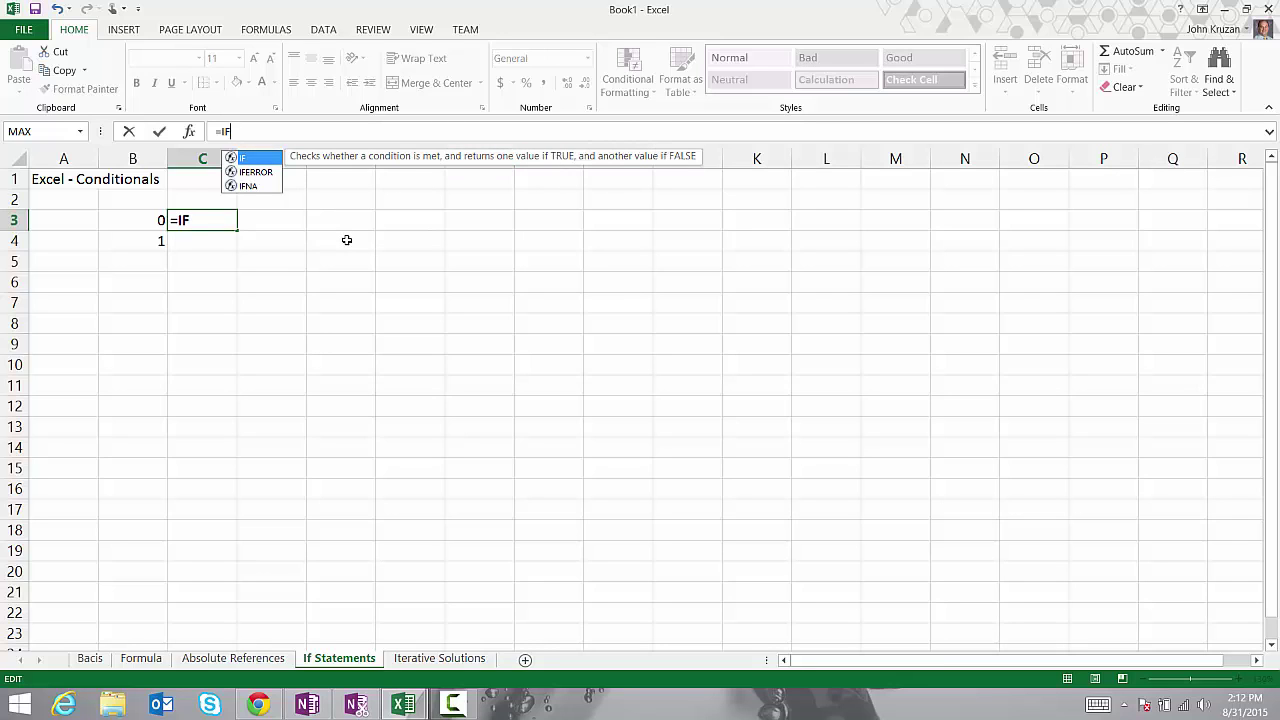
type("(")
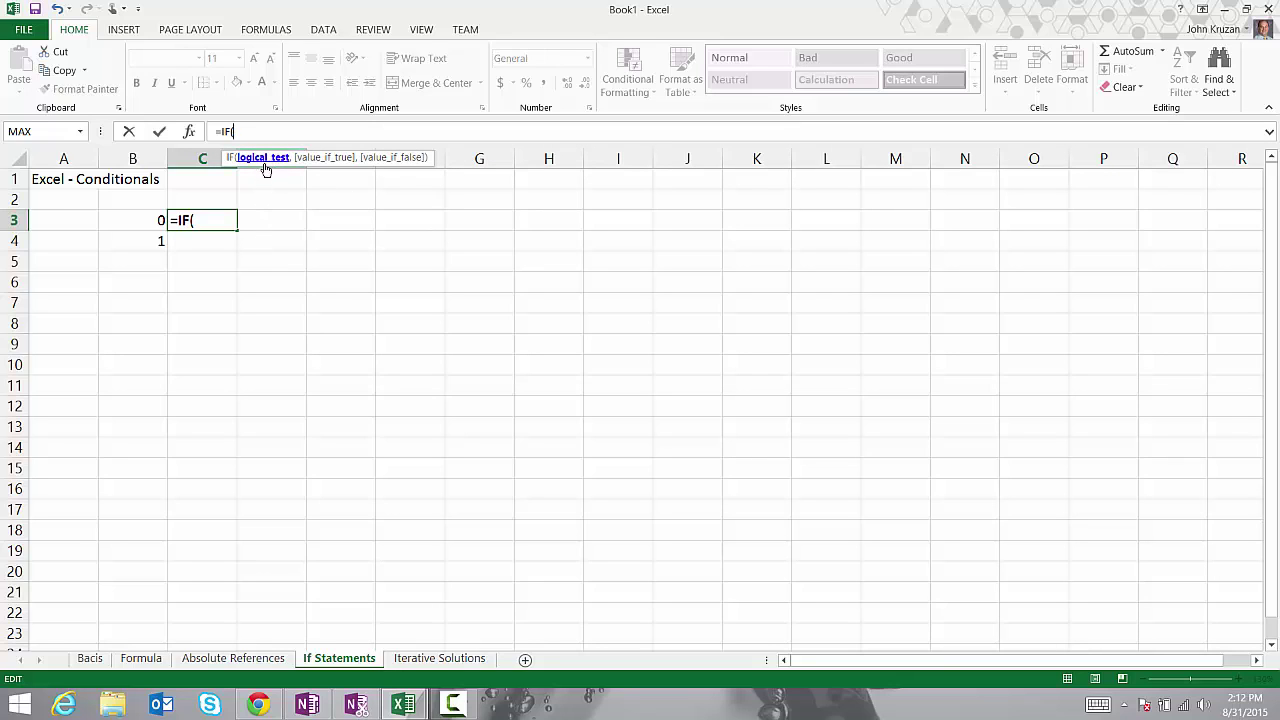
left_click(140, 220)
left_click(140, 220)
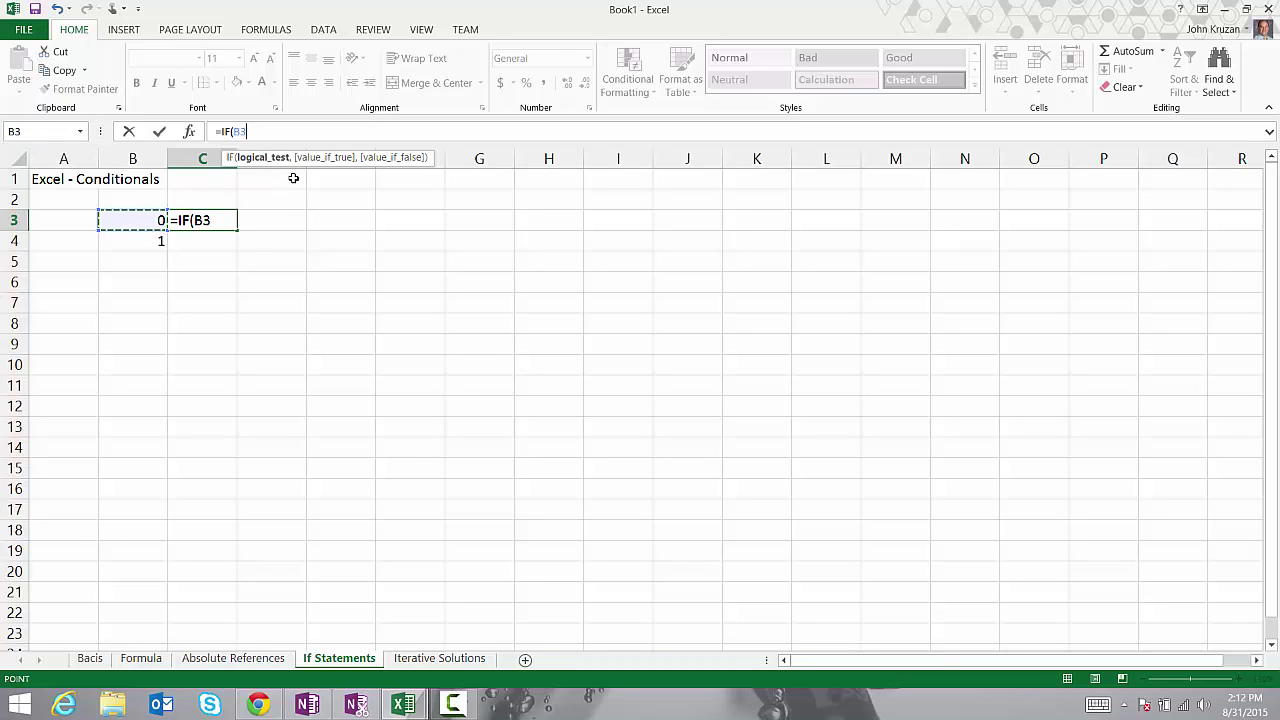
type("=0,")
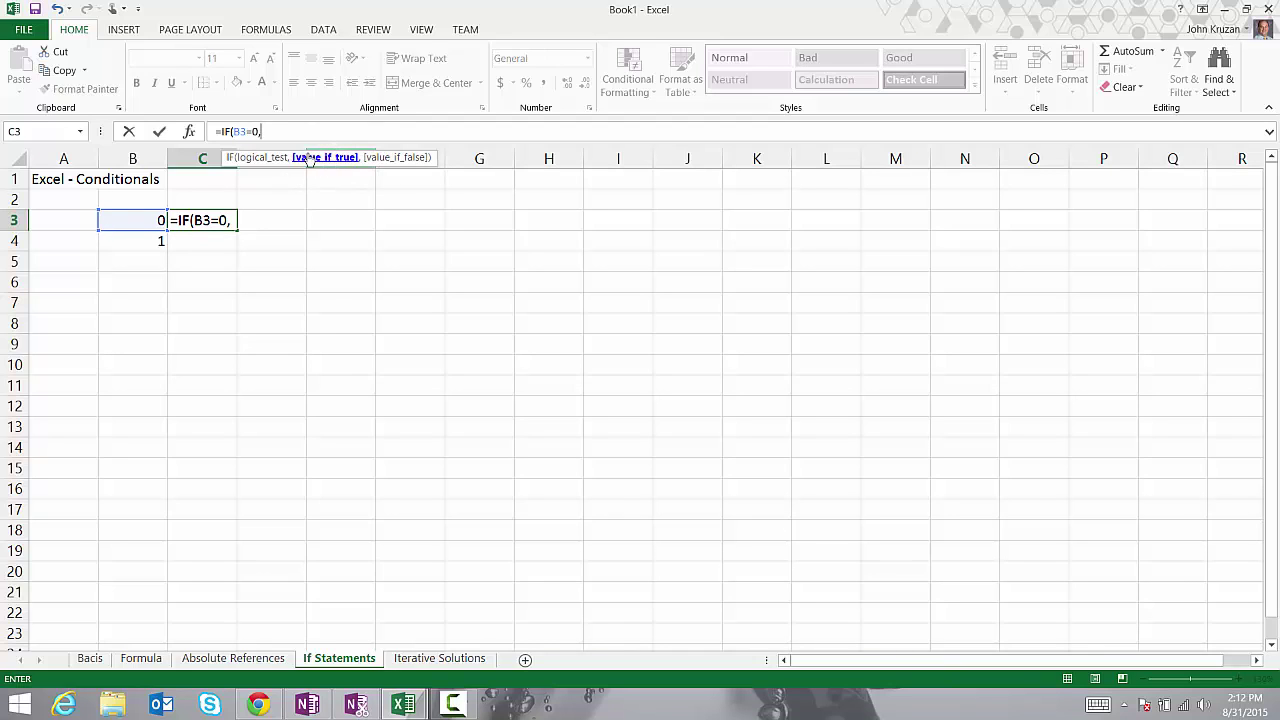
type("\"")
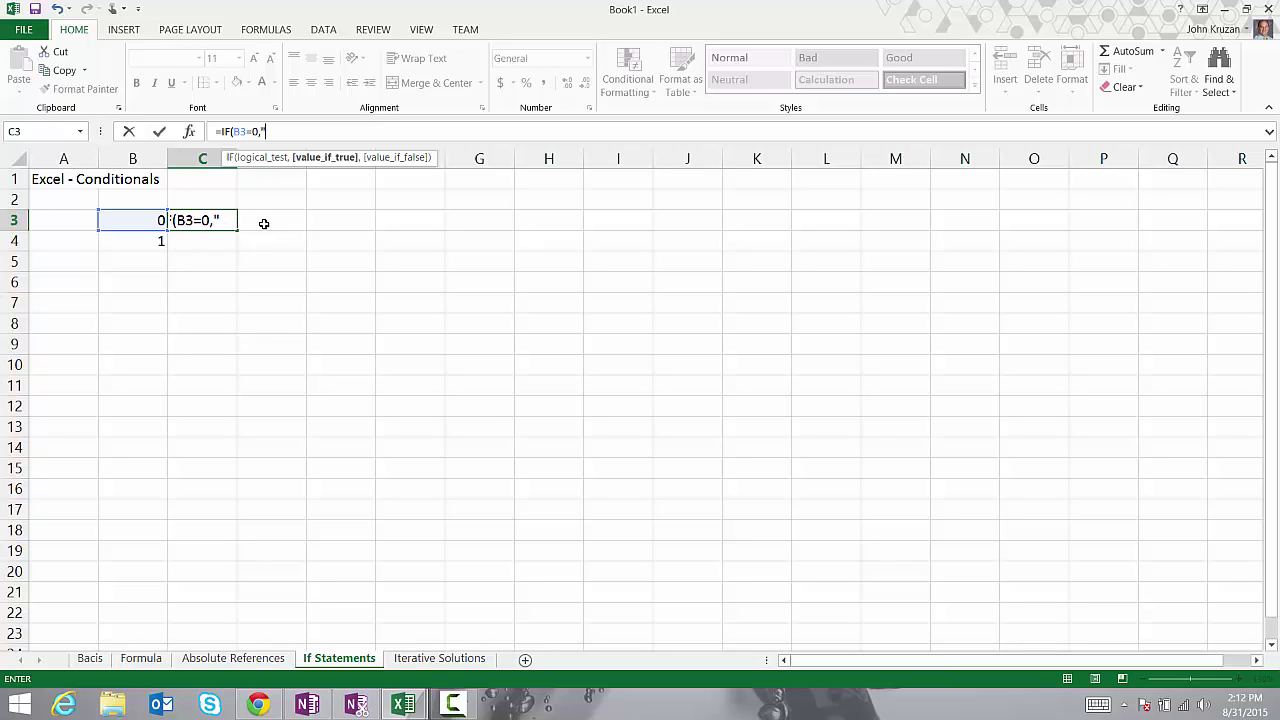
type("false\",\"")
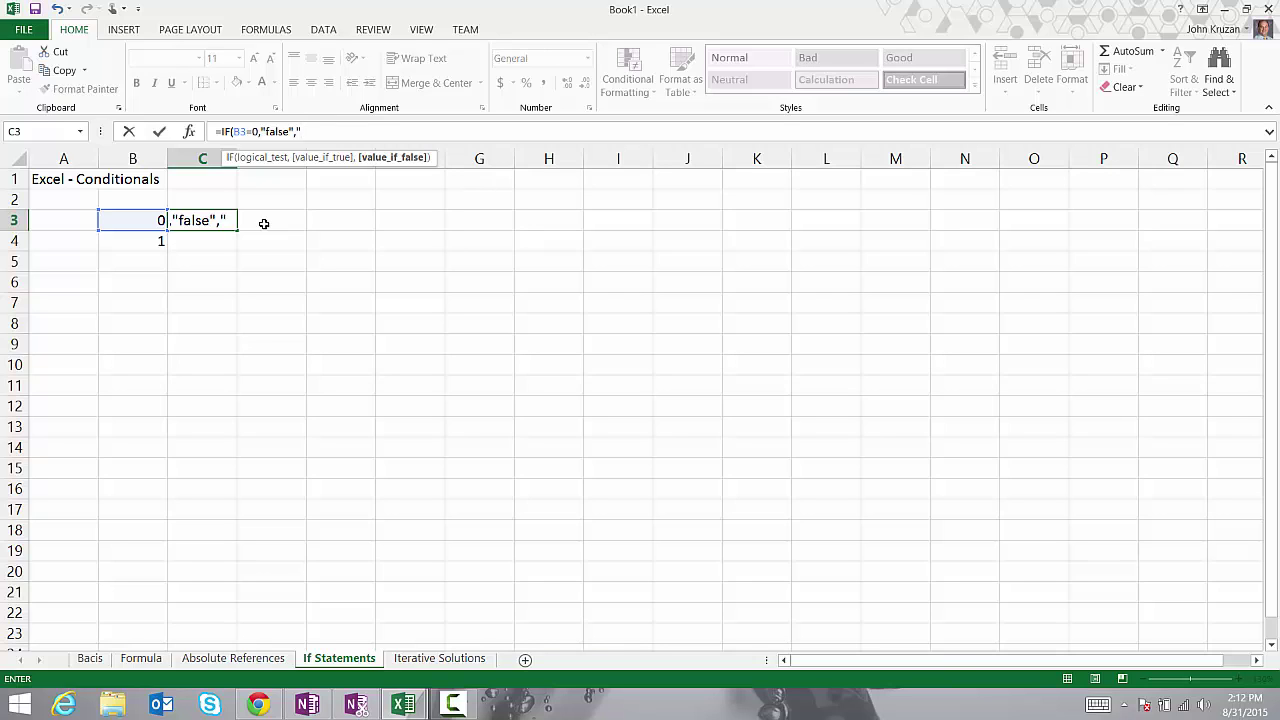
type("true\")")
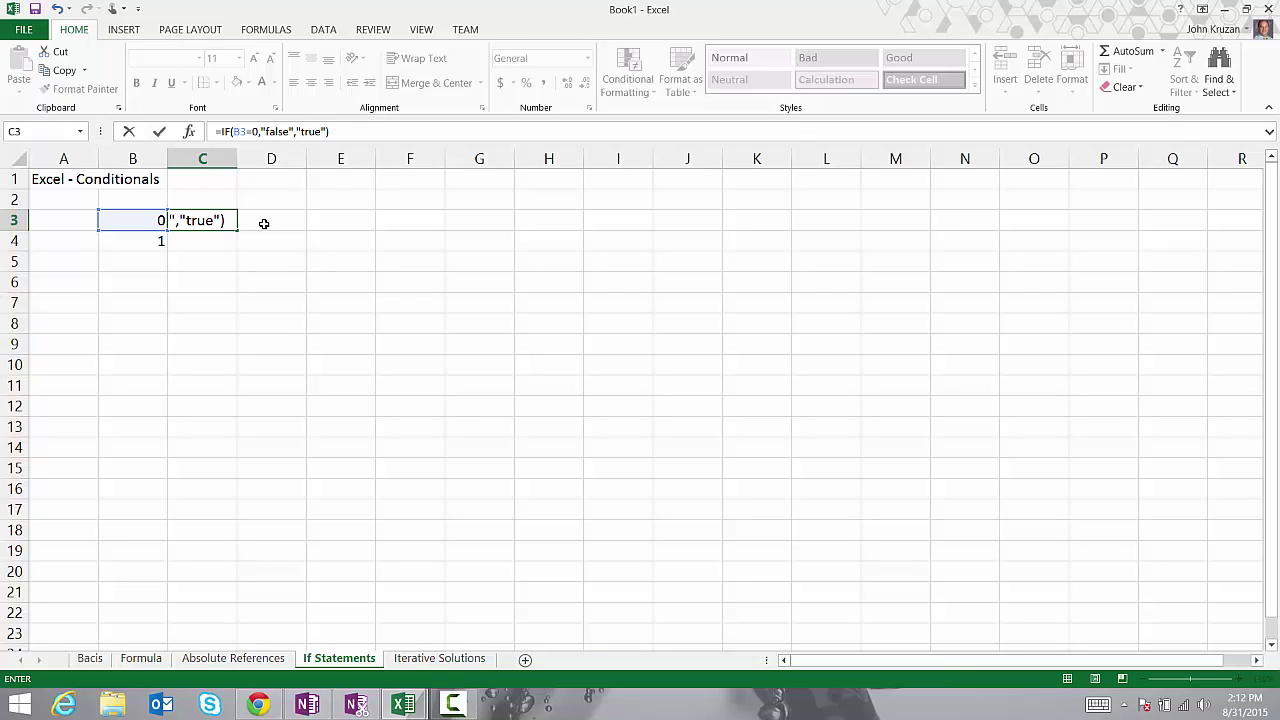
key("Return")
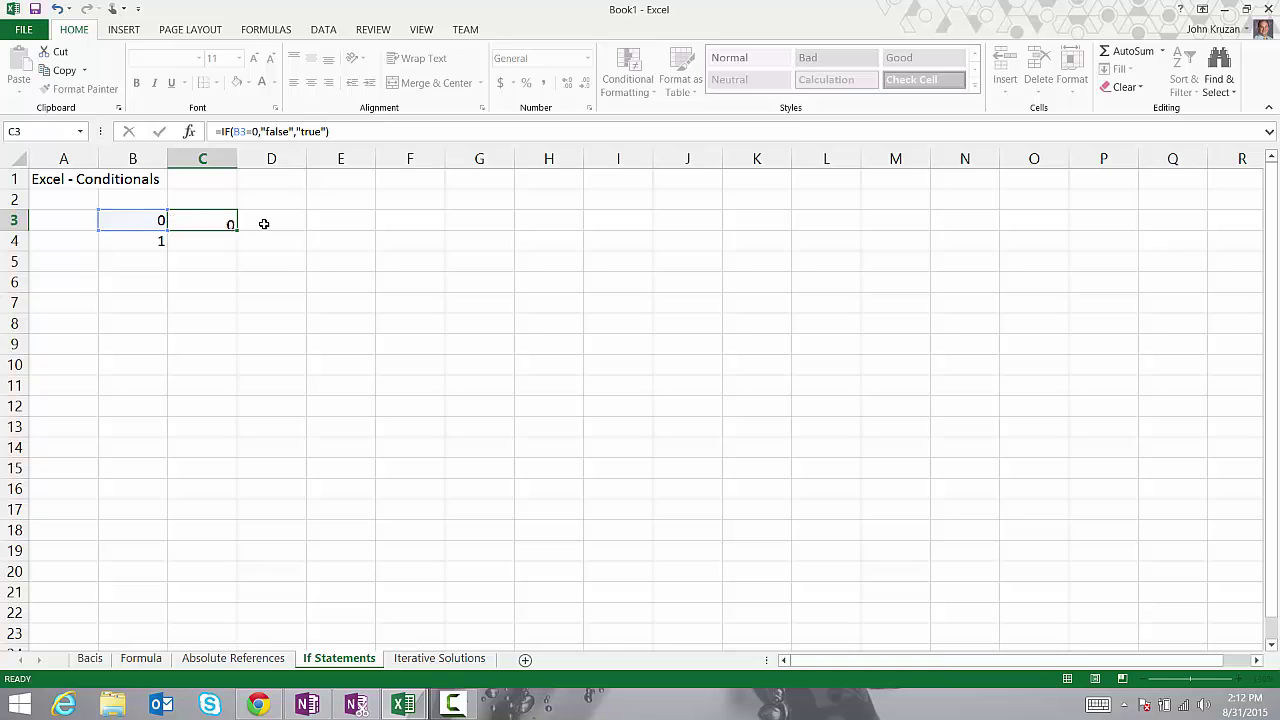
Compare the input values in B3 and B4 with the IF formula's result in C3.
left_click(134, 222)
left_click(129, 243)
left_click(134, 221)
left_click(133, 243)
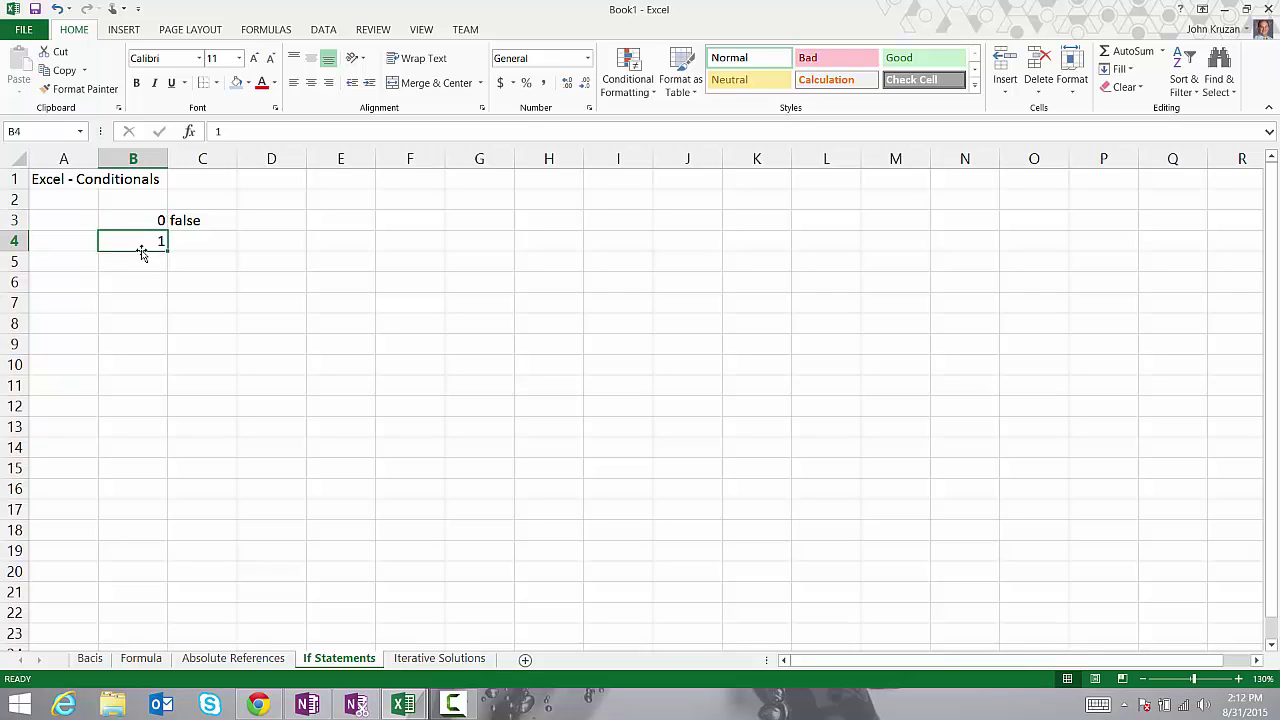
left_click(131, 221)
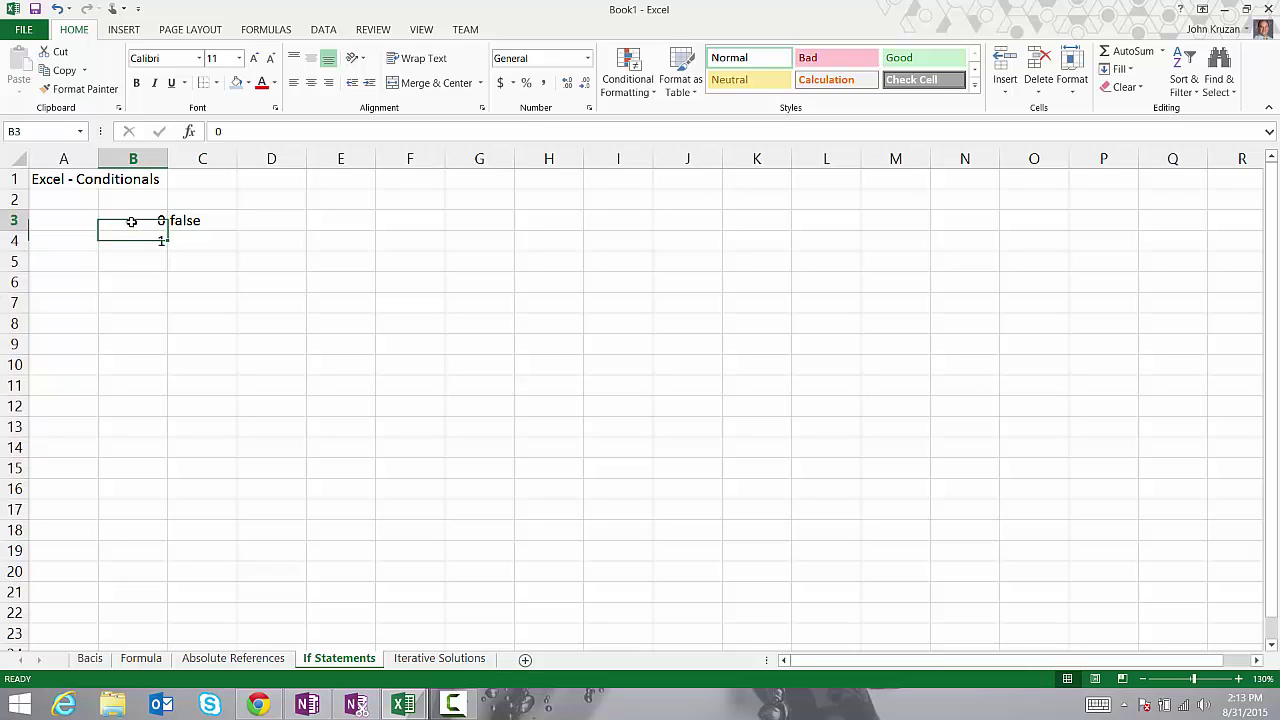
left_click(218, 220)
left_click(141, 243)
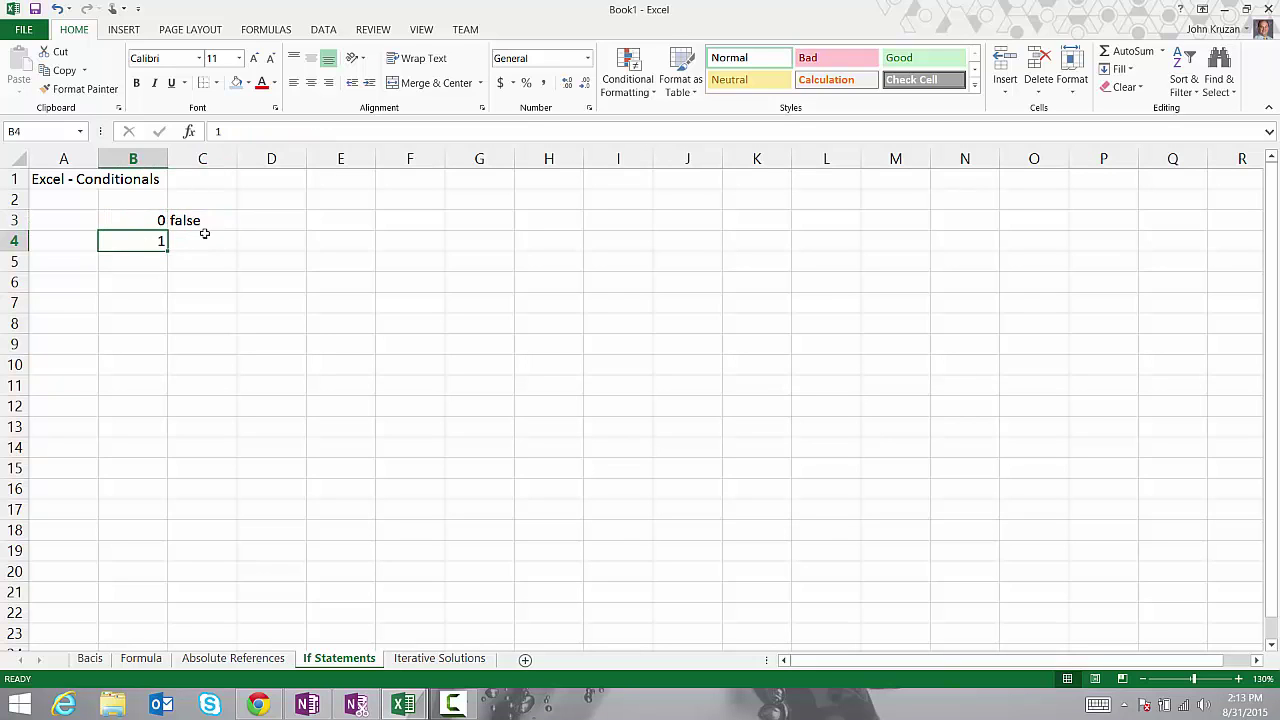
left_click(209, 241)
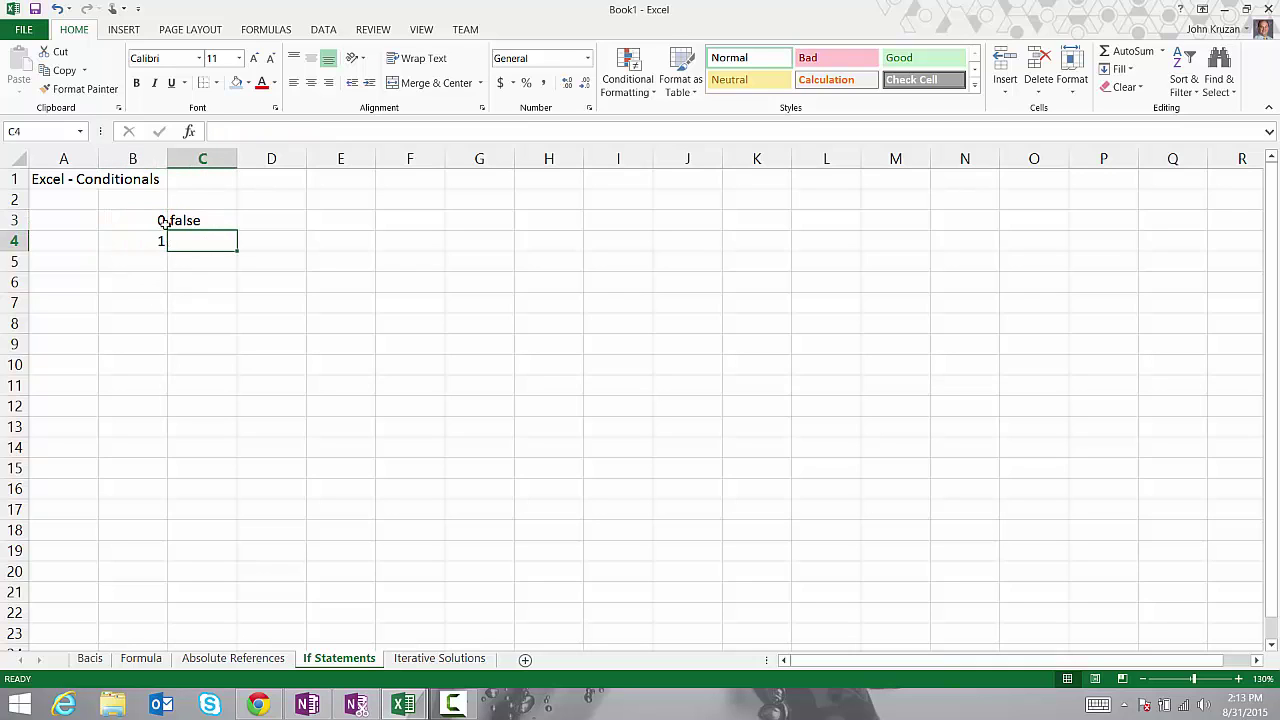
AutoFill the IF formula from C3 down to C4.
left_click(206, 222)
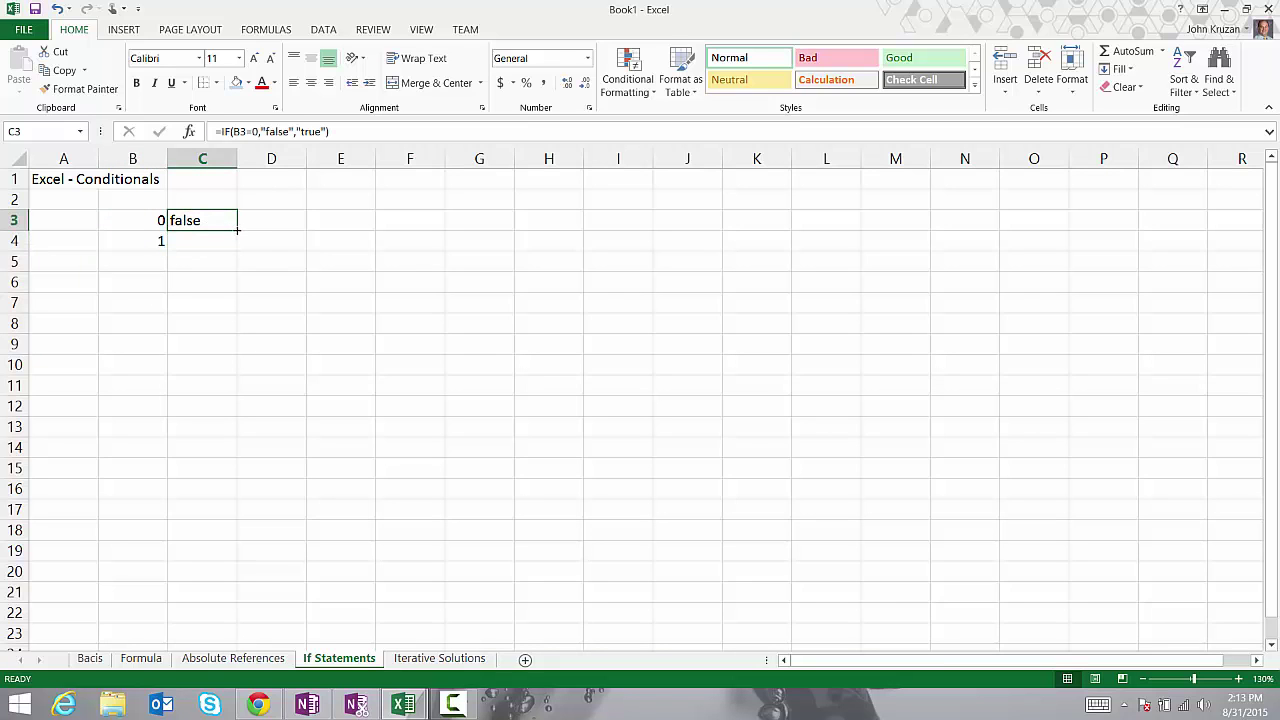
left_click_drag(240, 230, 246, 262)
left_click(239, 306)
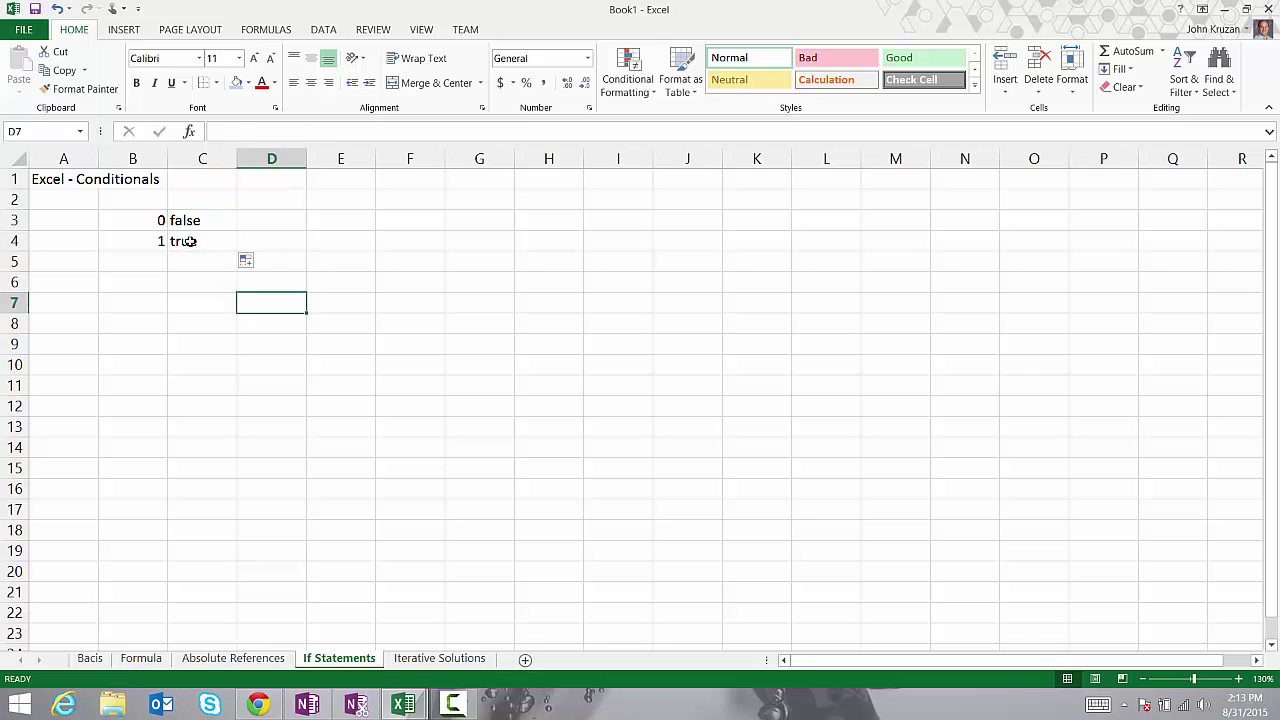
Examine the IF formulas in C3 and C4 against the input values in B3 and B4.
left_click(190, 242)
left_click(133, 238)
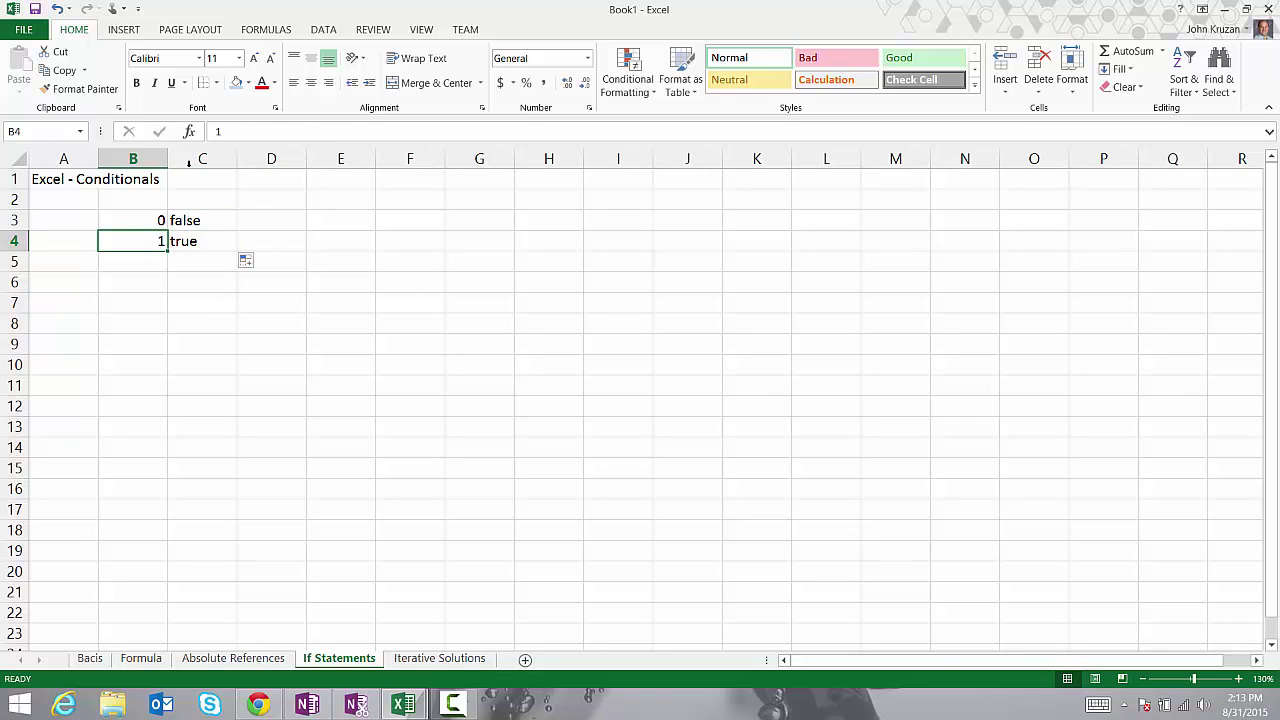
left_click(202, 240)
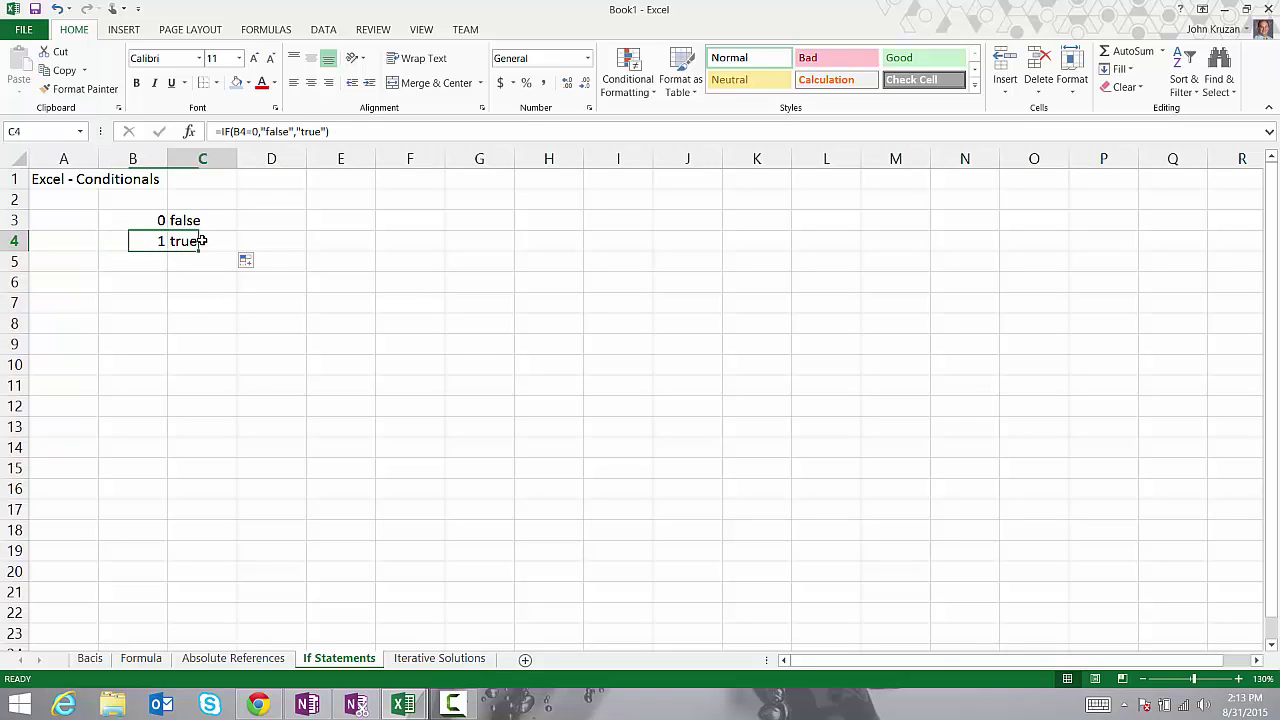
left_click(137, 245)
left_click(185, 248)
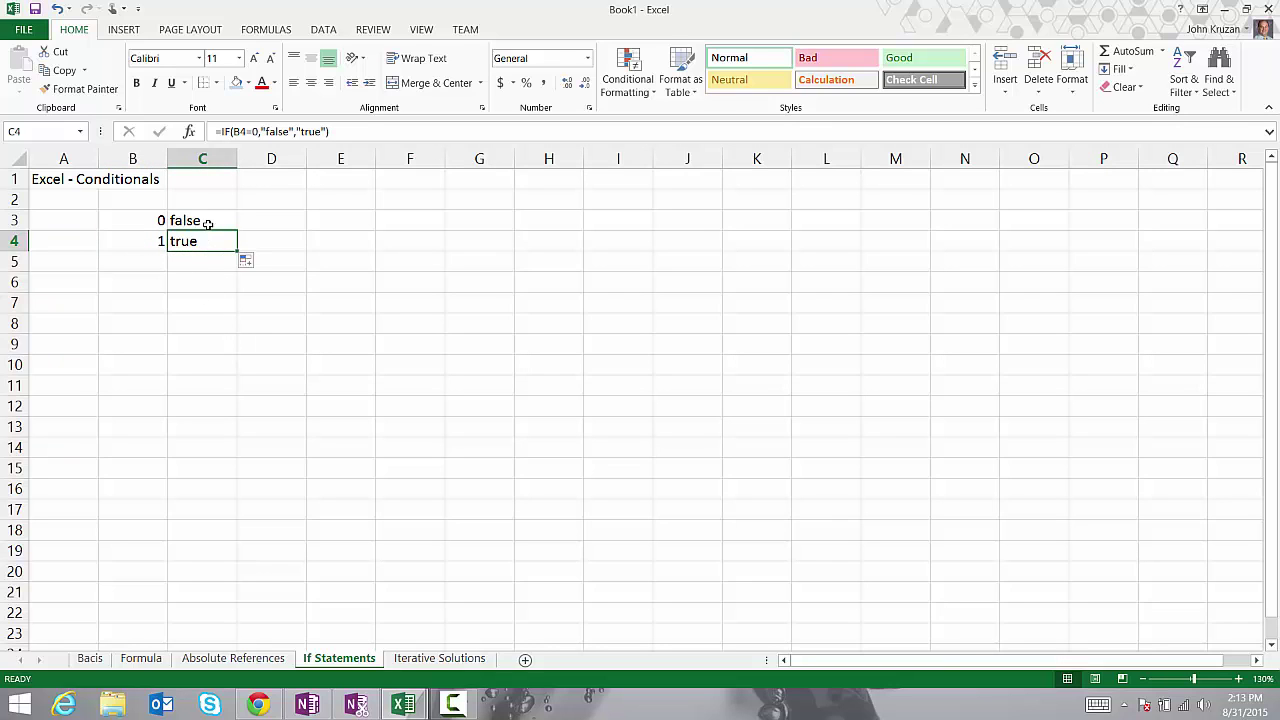
left_click(206, 218)
left_click(210, 236)
left_click(213, 220)
left_click(191, 256)
left_click(192, 234)
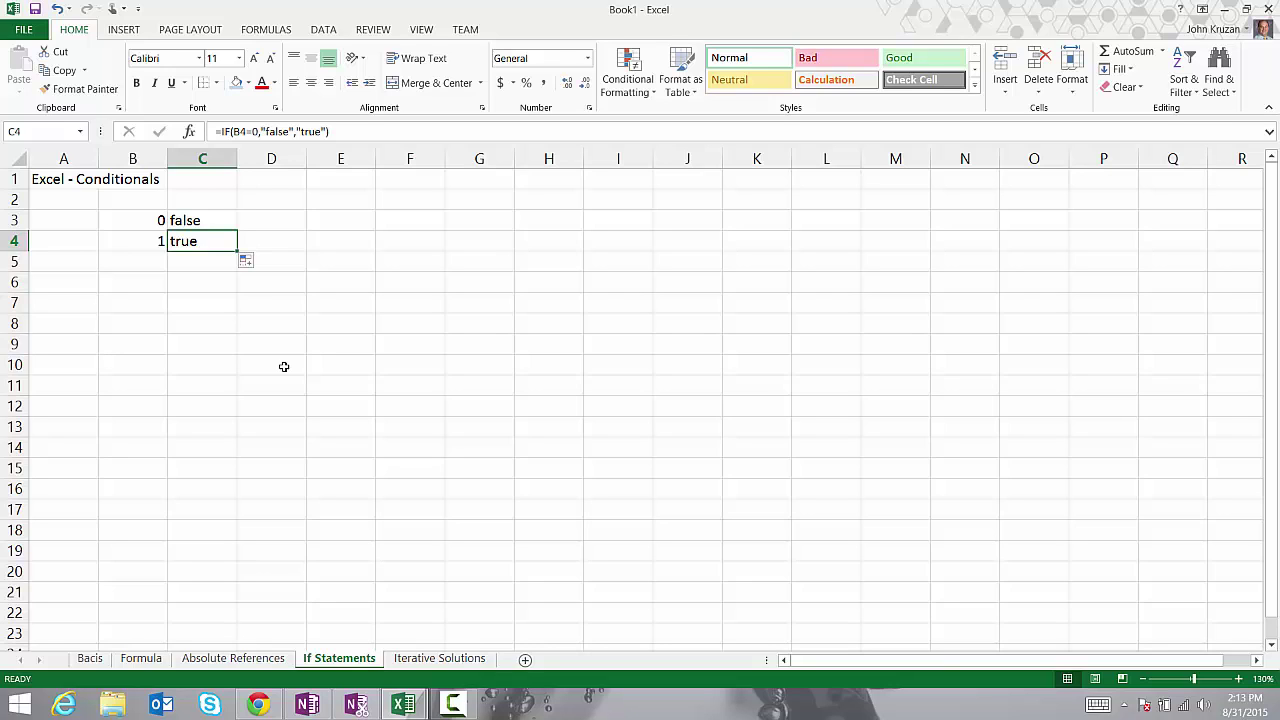
left_click(231, 220)
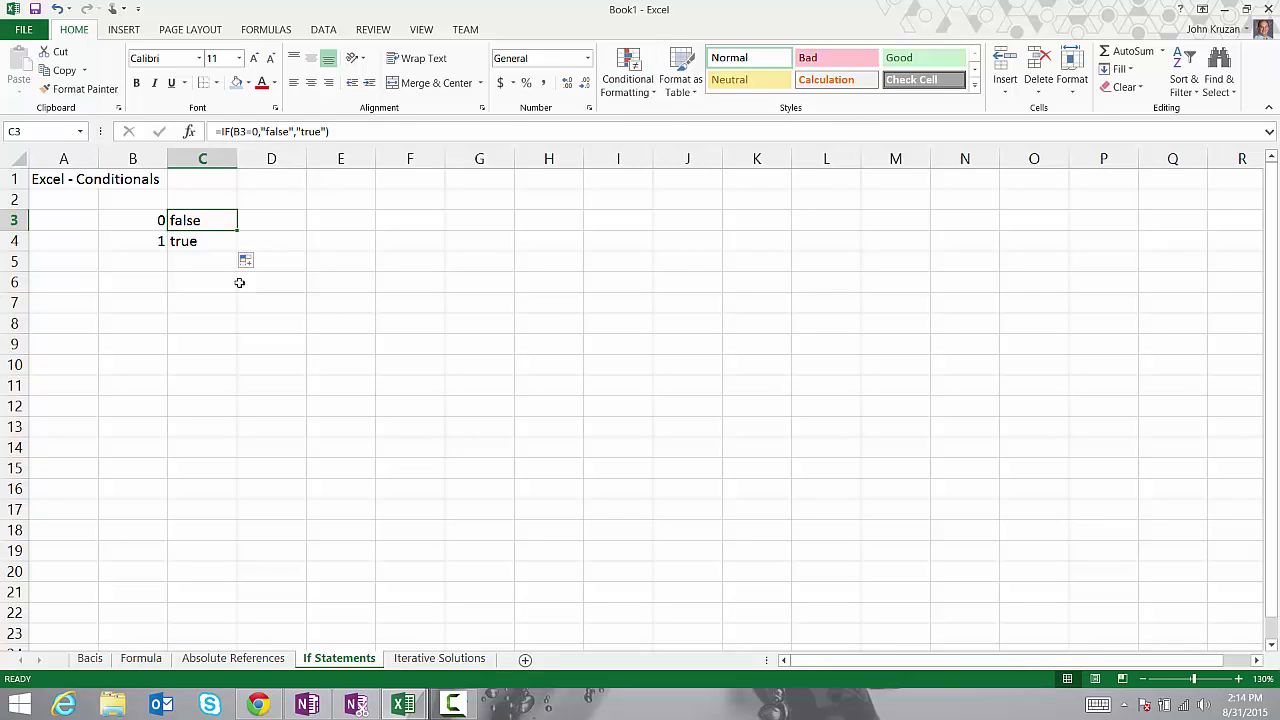
left_click(145, 218)
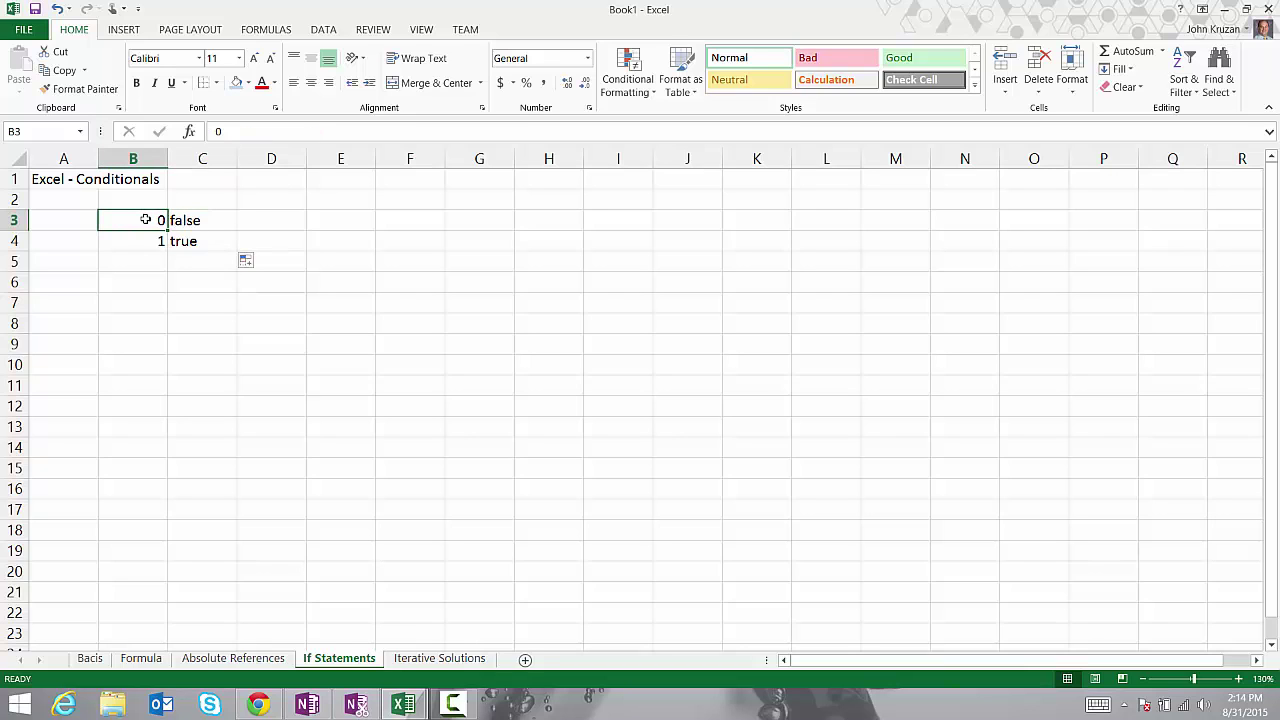
left_click(205, 222)
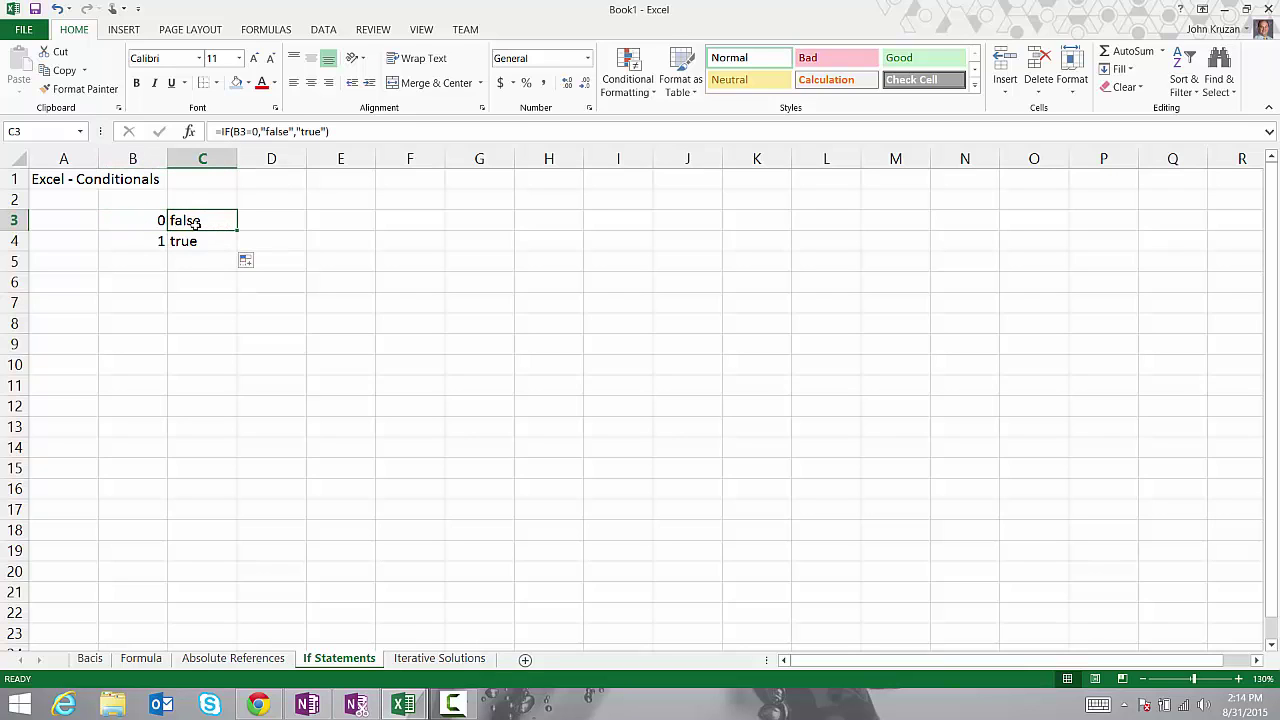
left_click(134, 242)
left_click(210, 242)
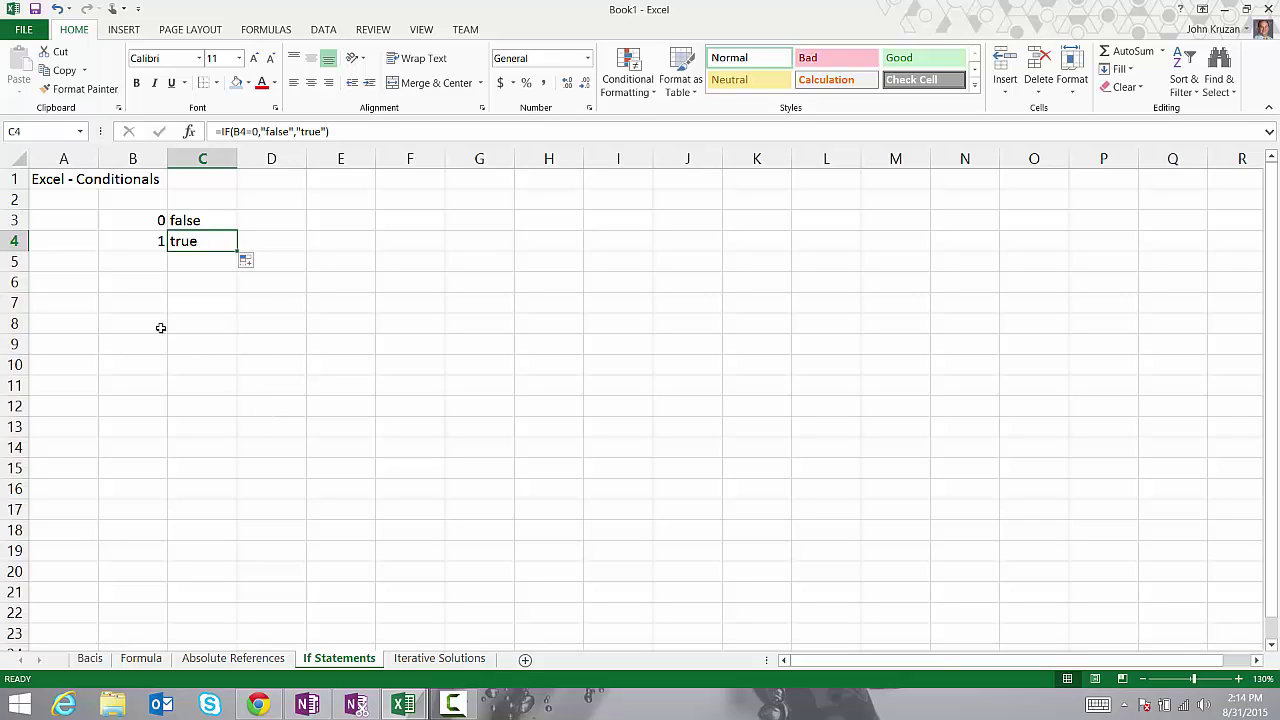
View the Iterative Solutions sheet, and review the t and v columns B10:C22 and the B7 equation on the Absolute References sheet.
left_click(432, 660)
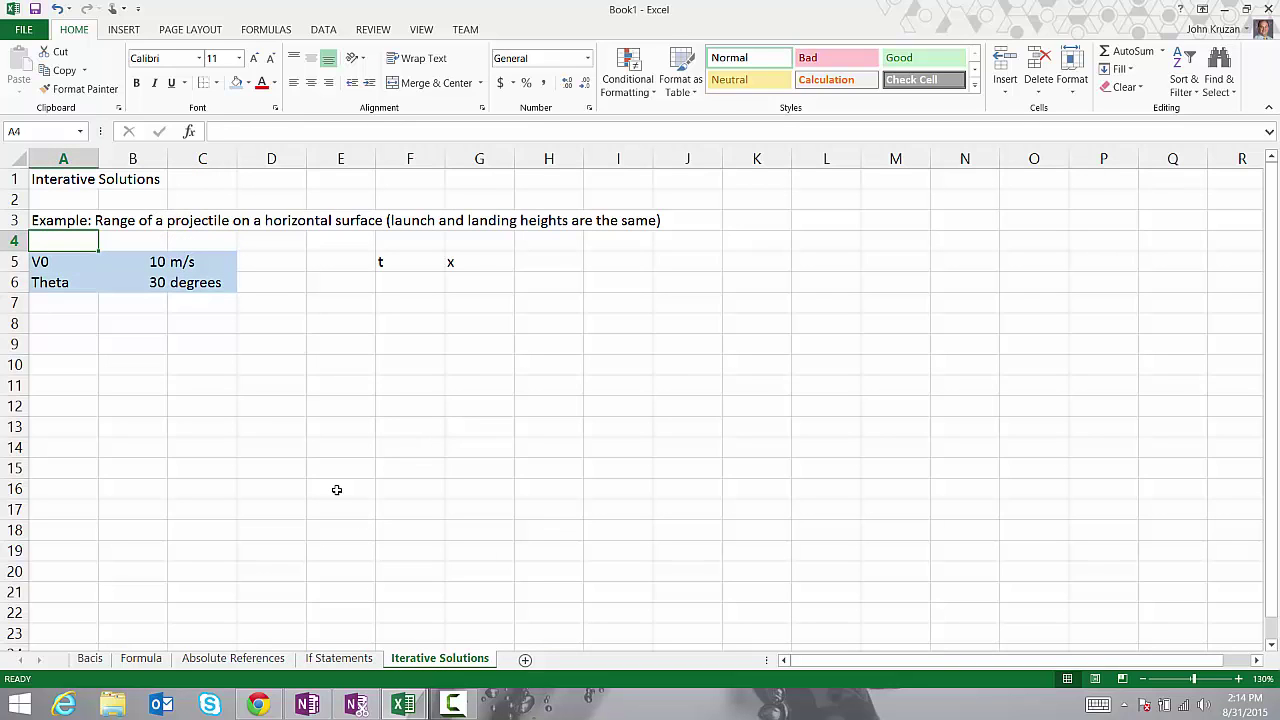
left_click(238, 660)
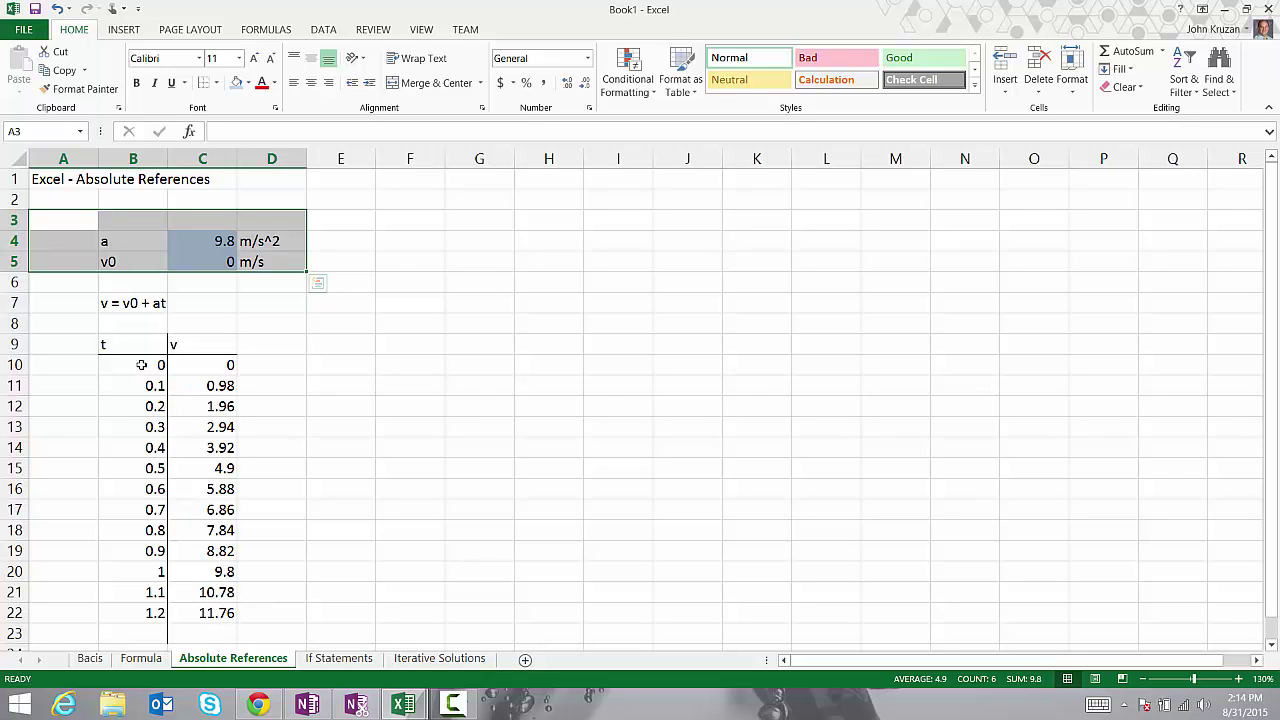
left_click_drag(142, 365, 120, 612)
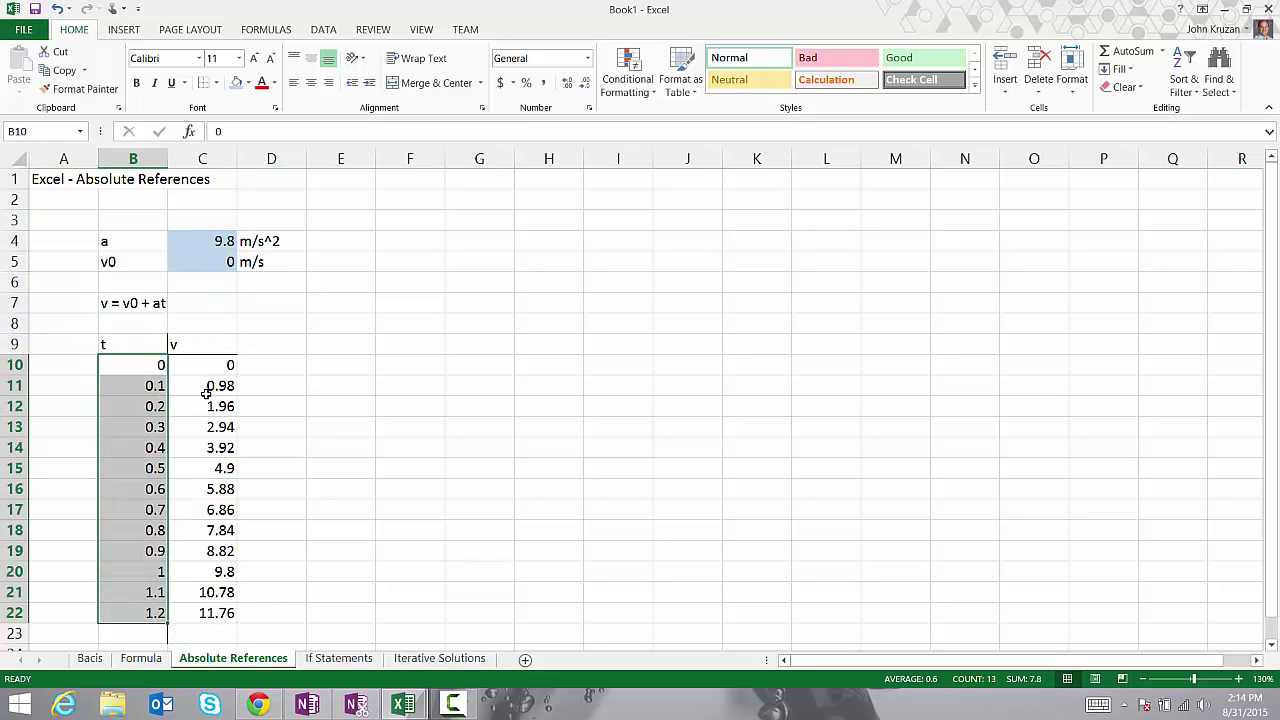
left_click_drag(205, 367, 189, 617)
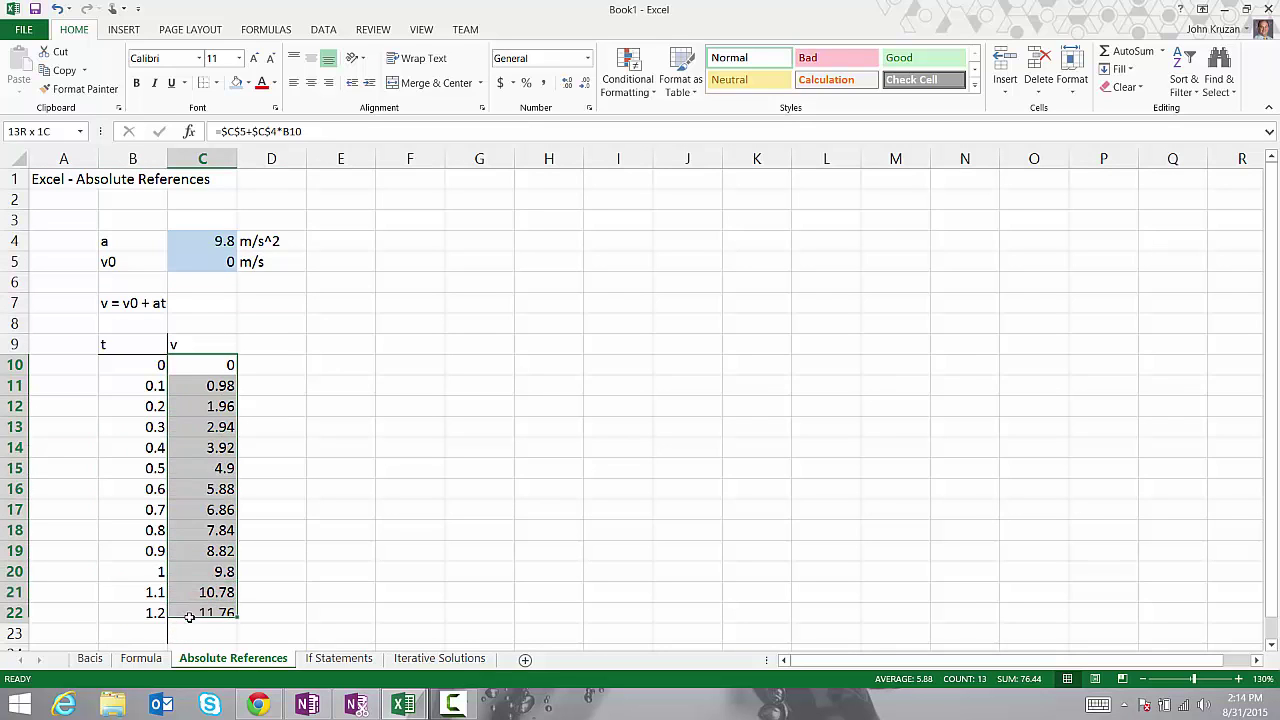
left_click(117, 304)
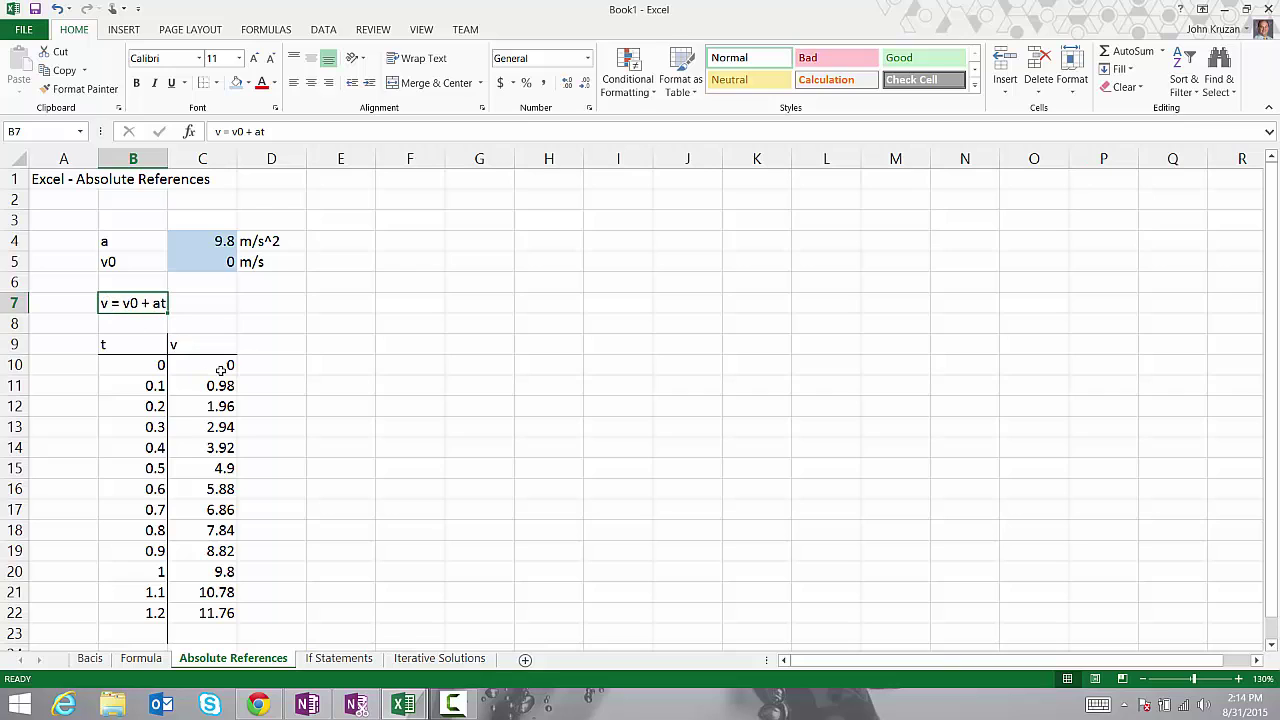
Compare the time values in B10:B22 and velocity formulas in column C with the equation in B7 on the Absolute References sheet.
left_click(218, 612)
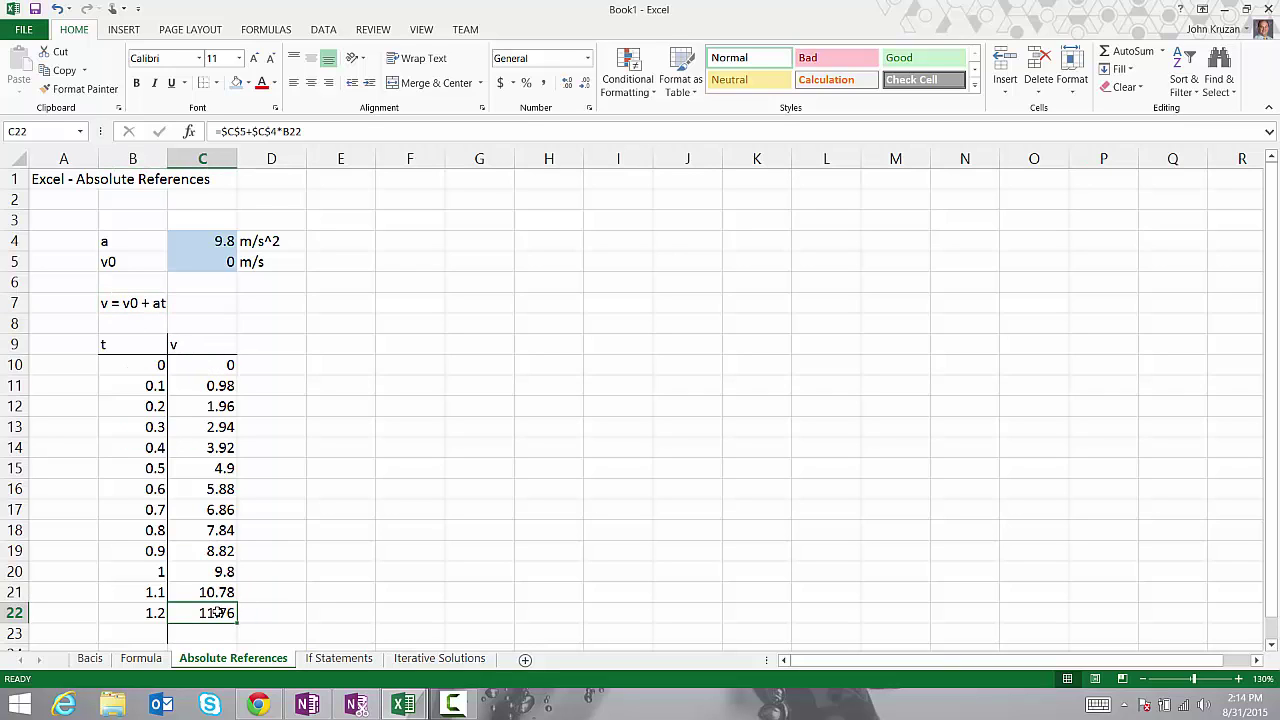
left_click(152, 613)
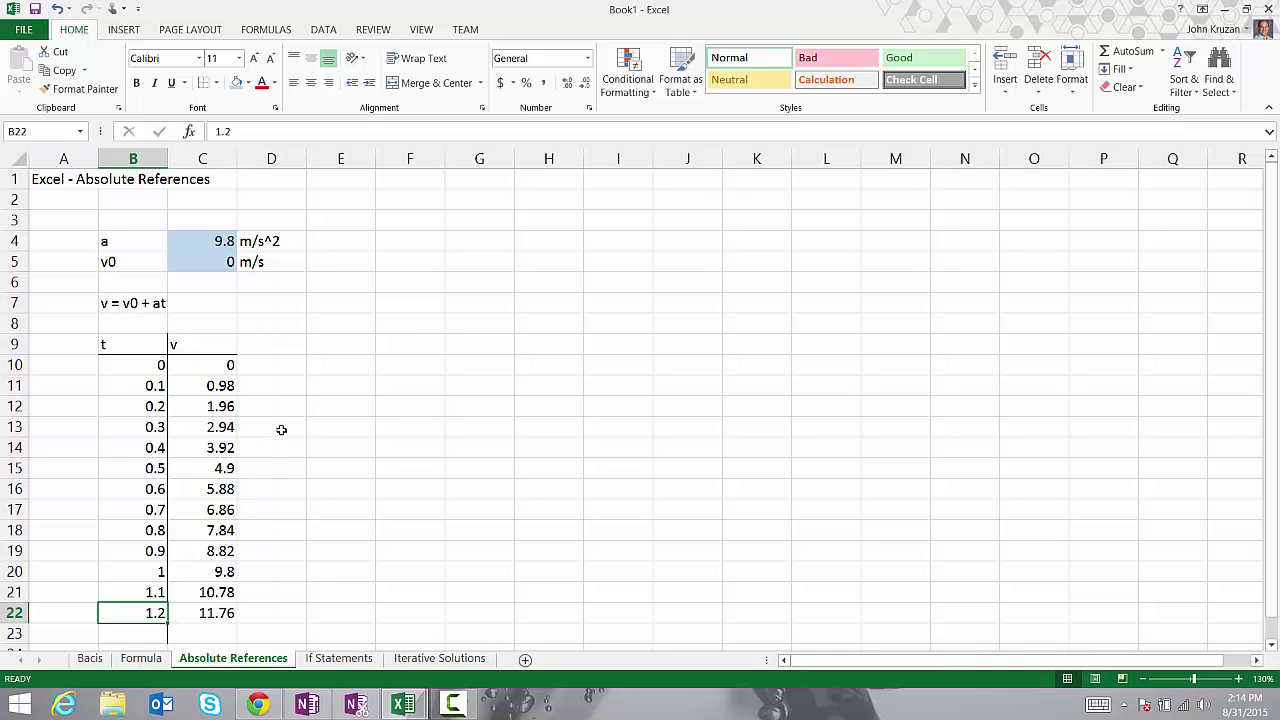
left_click(158, 305)
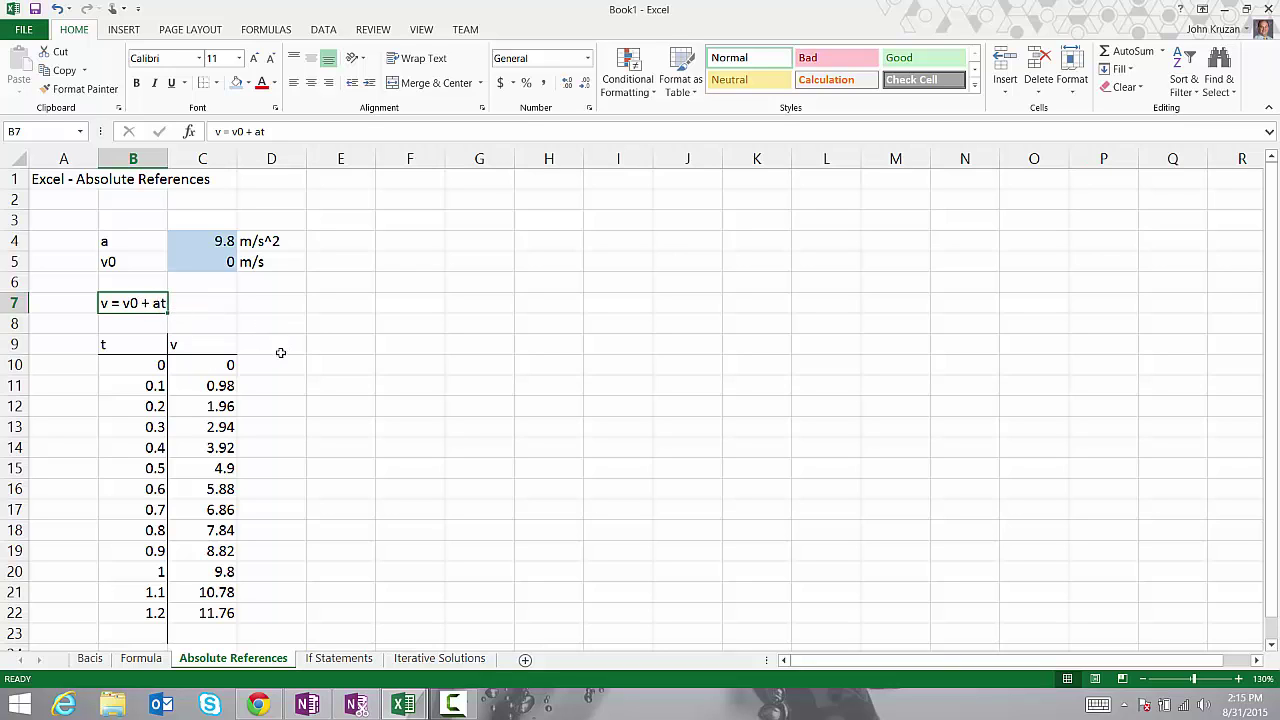
left_click(110, 364)
left_click(116, 386)
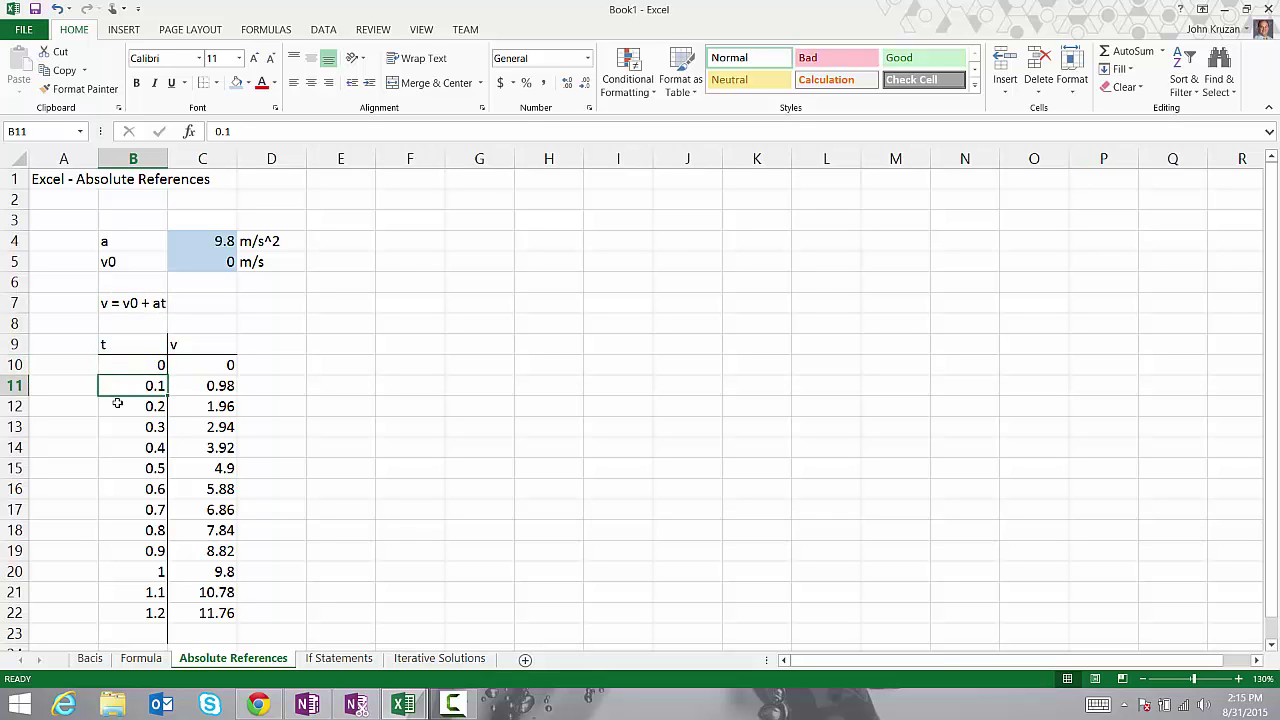
left_click(118, 407)
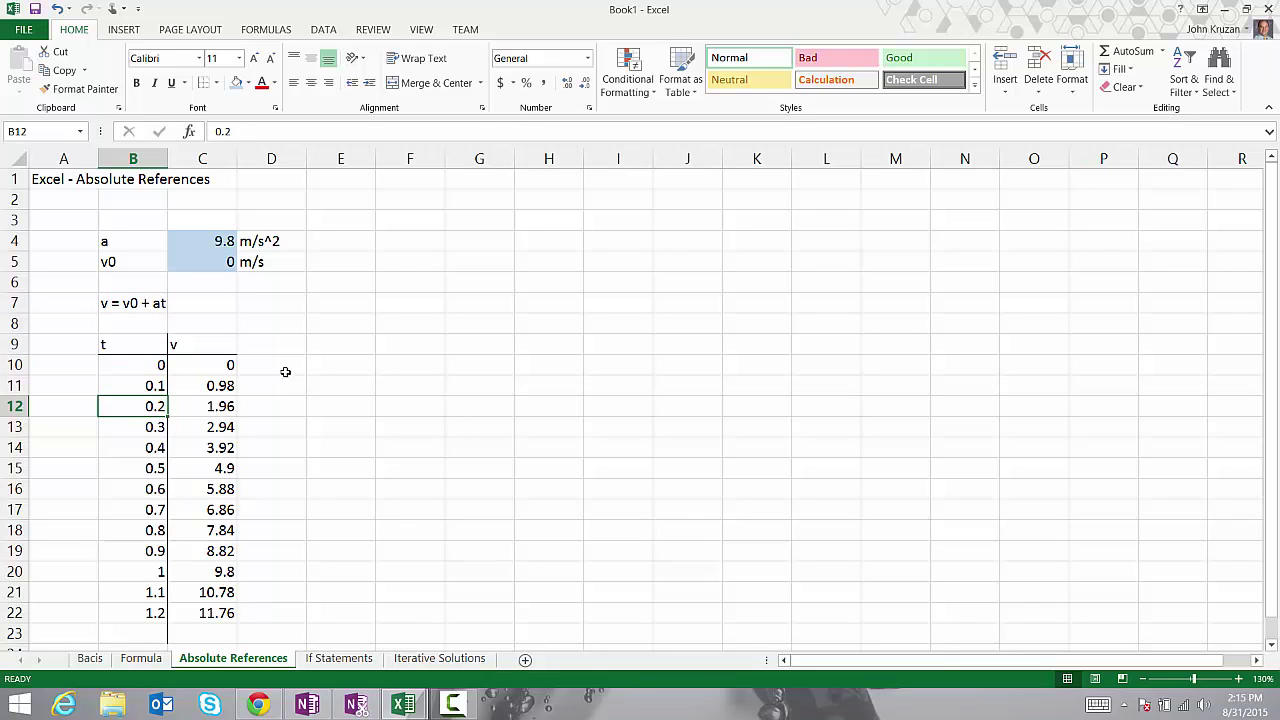
left_click(221, 388)
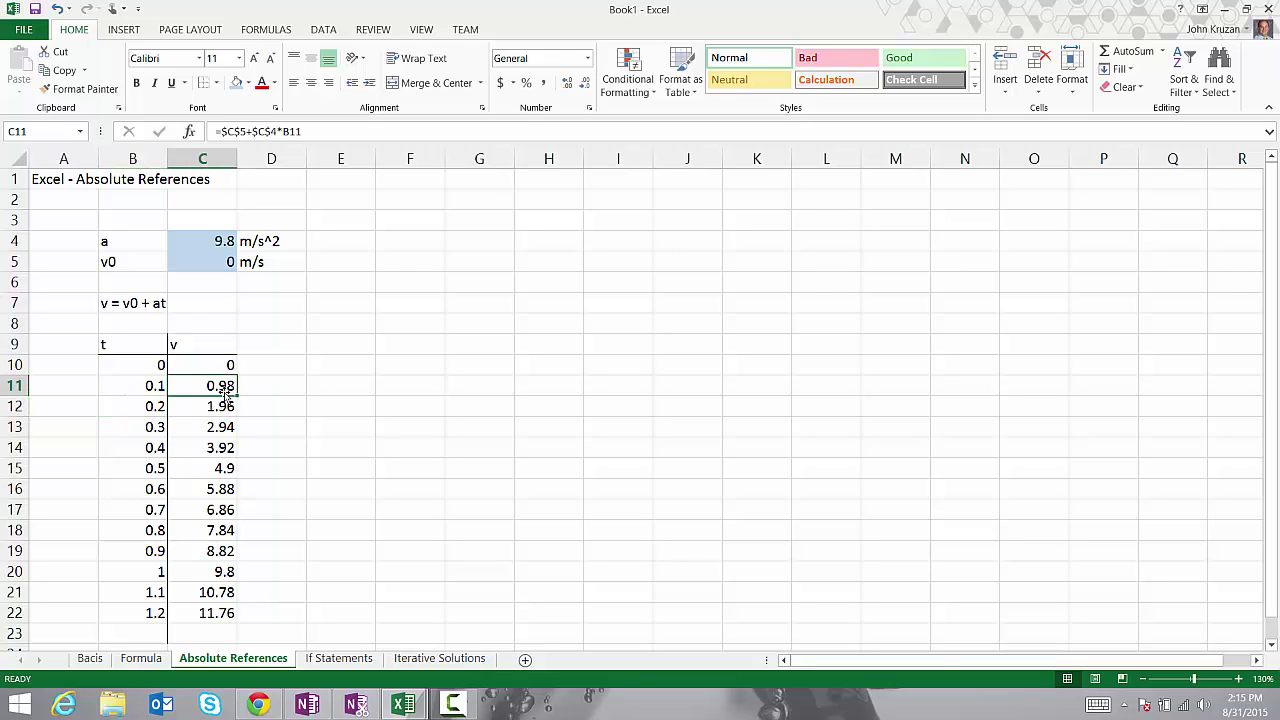
left_click(133, 304)
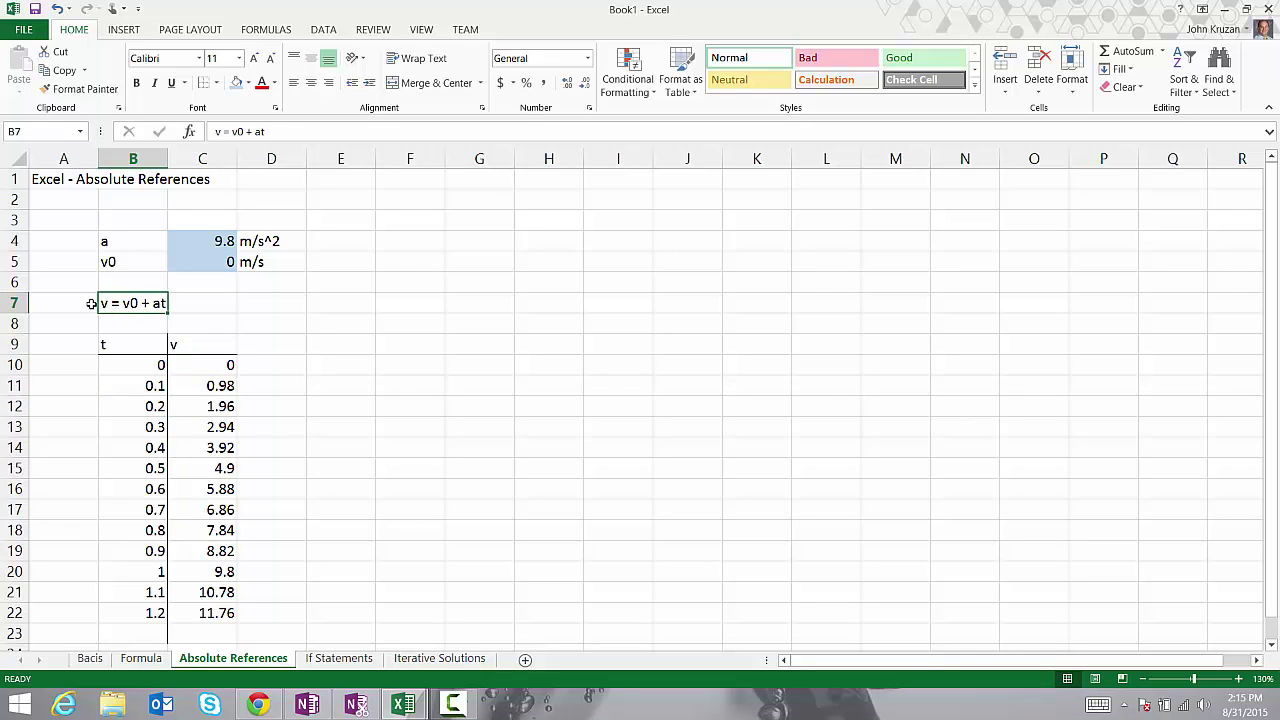
On the Iterative Solutions sheet, enter the function text "y = 3x^2 - 4x + 1" in A6.
left_click(430, 659)
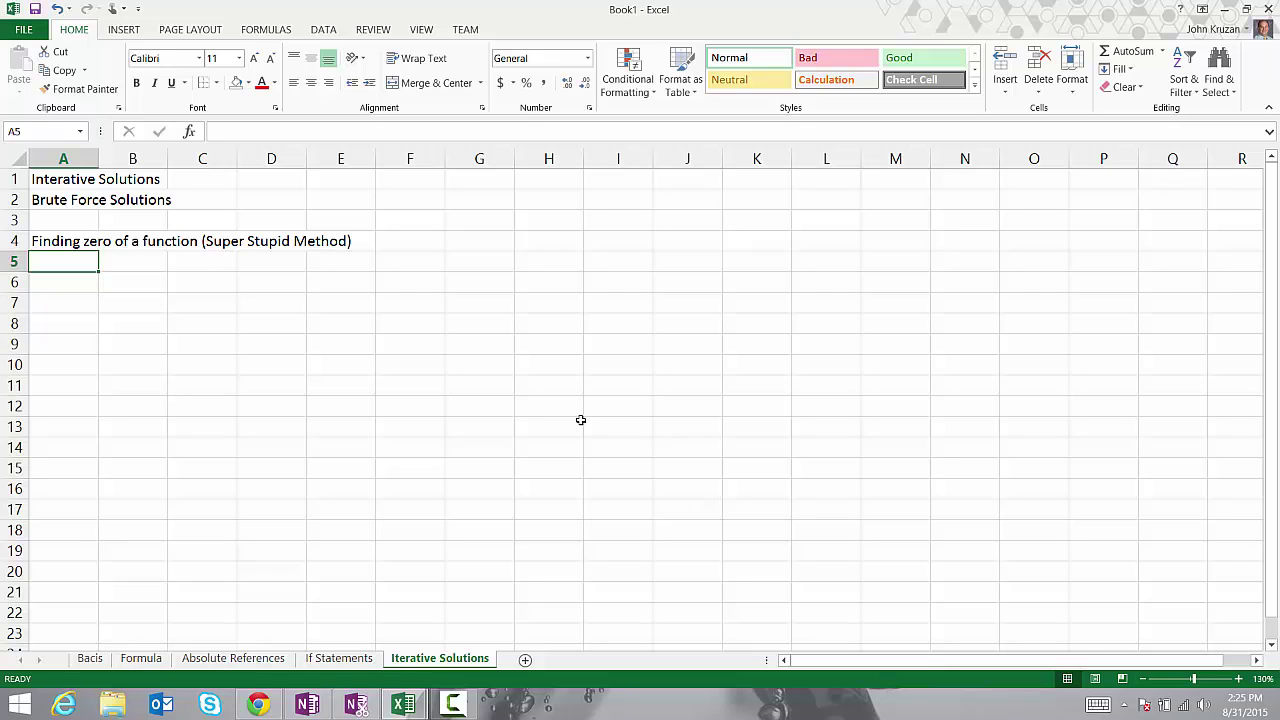
key("Down")
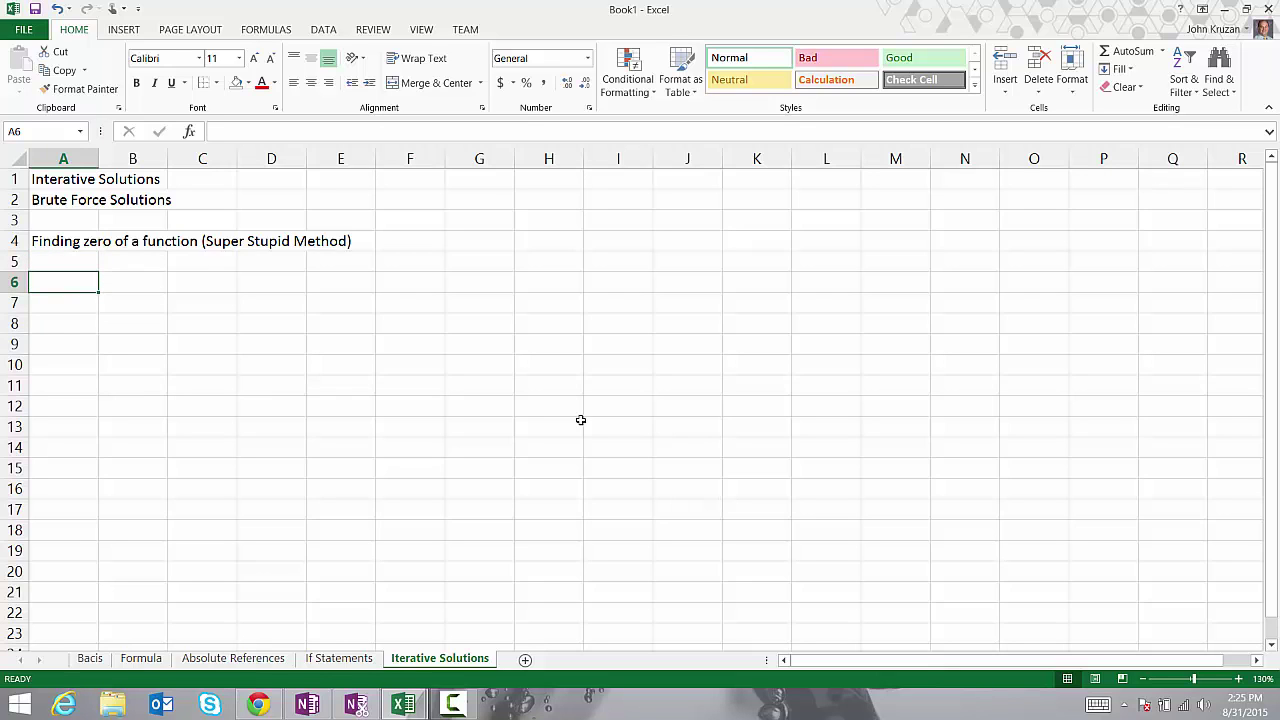
type("y")
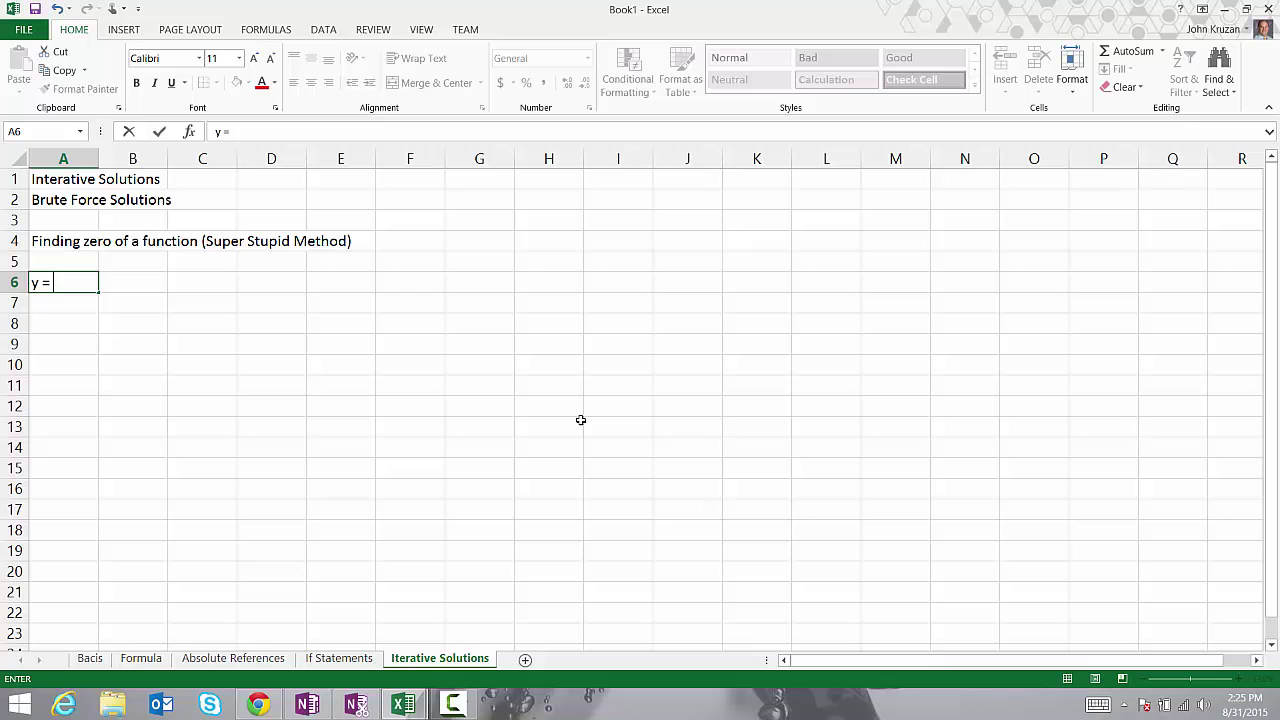
type("= 3x^2 - 4x + 1")
key("Return")
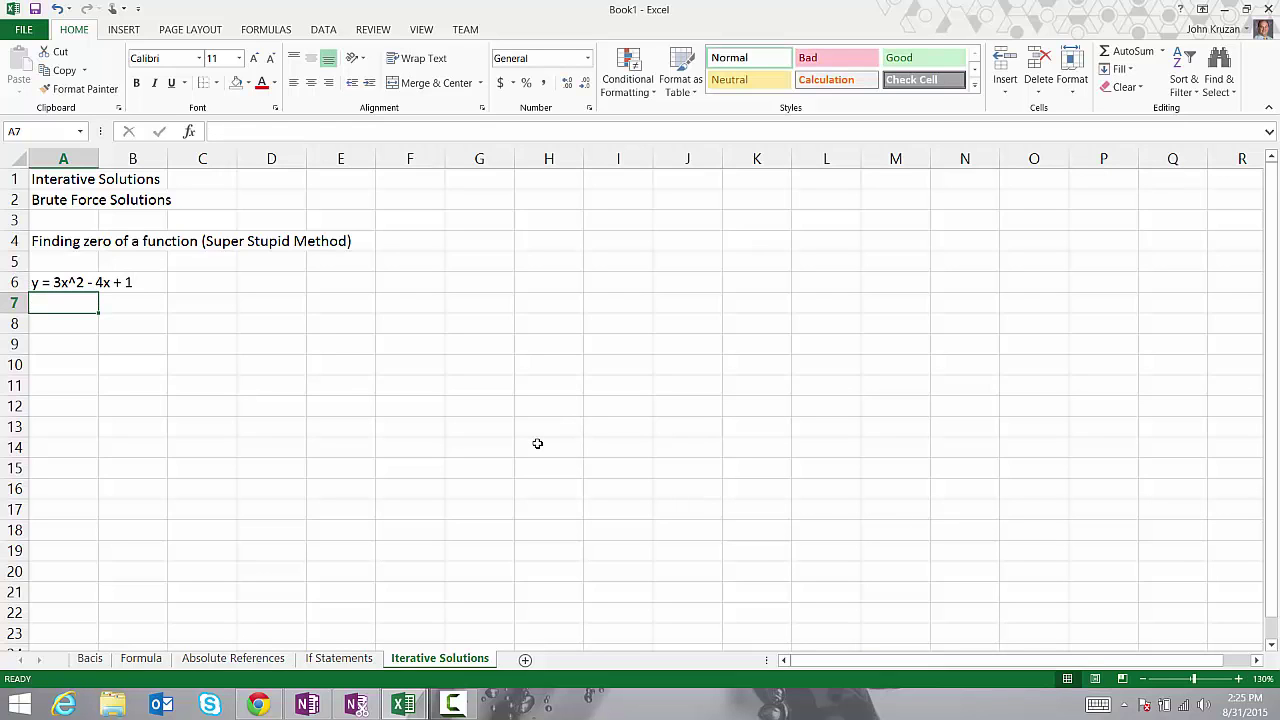
Label A8 "Left Bound" and A9 "Right Bound".
key("Down")
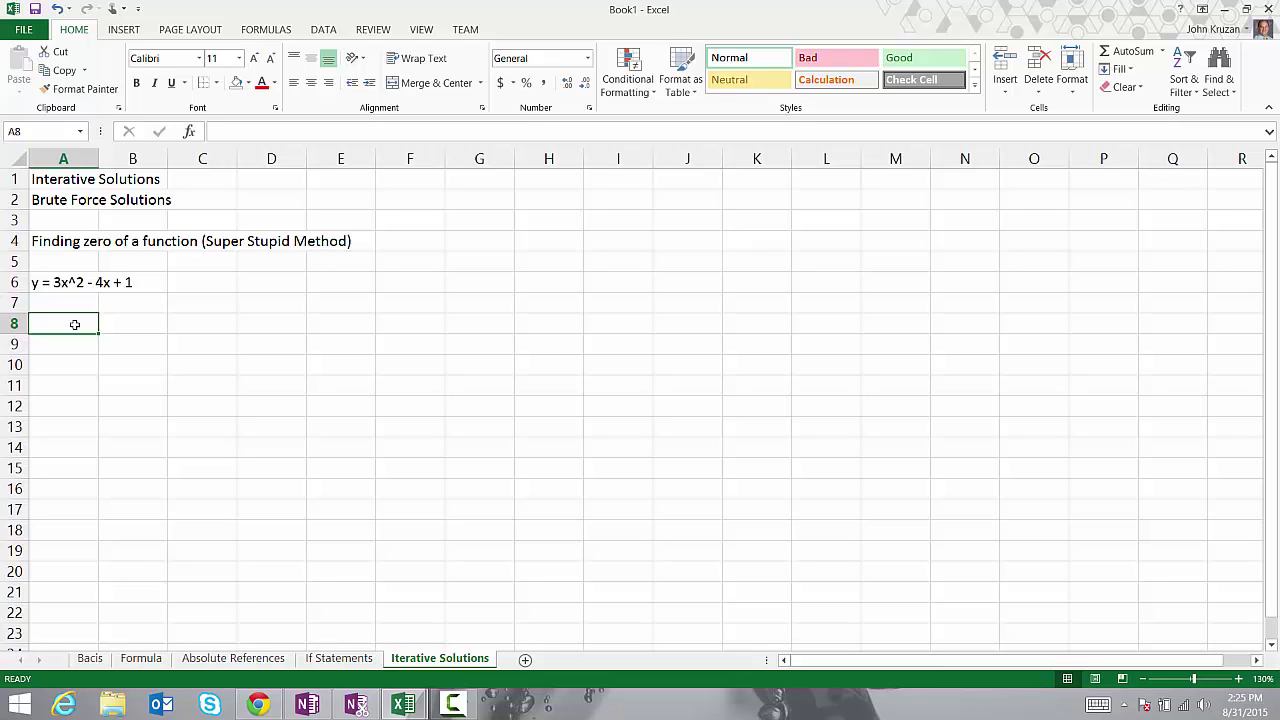
type("Left Bound")
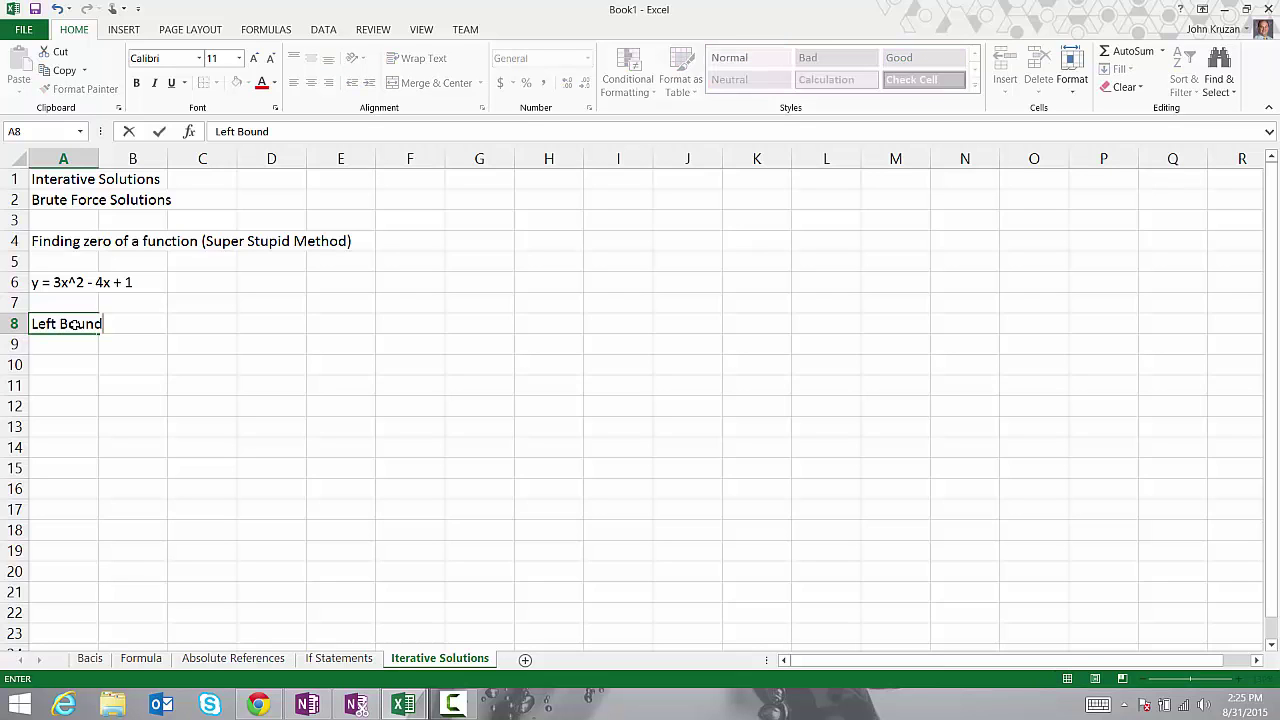
key("Return")
type("Right")
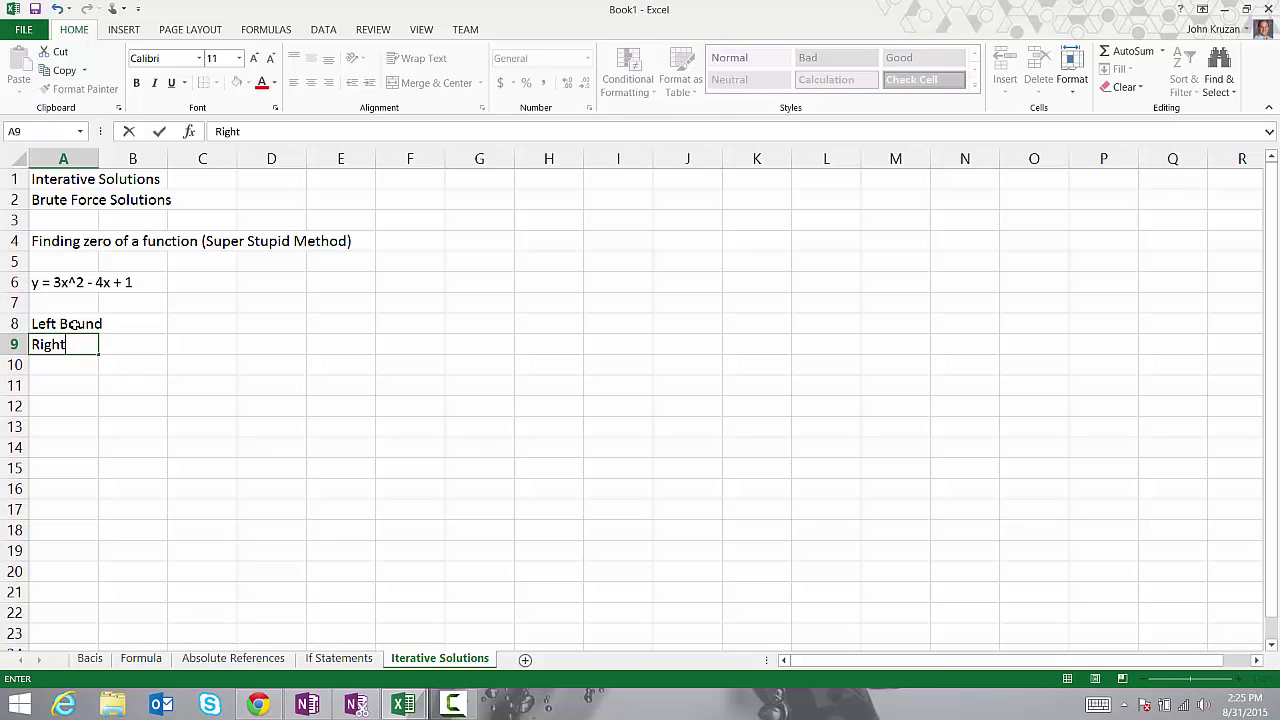
key("Return")
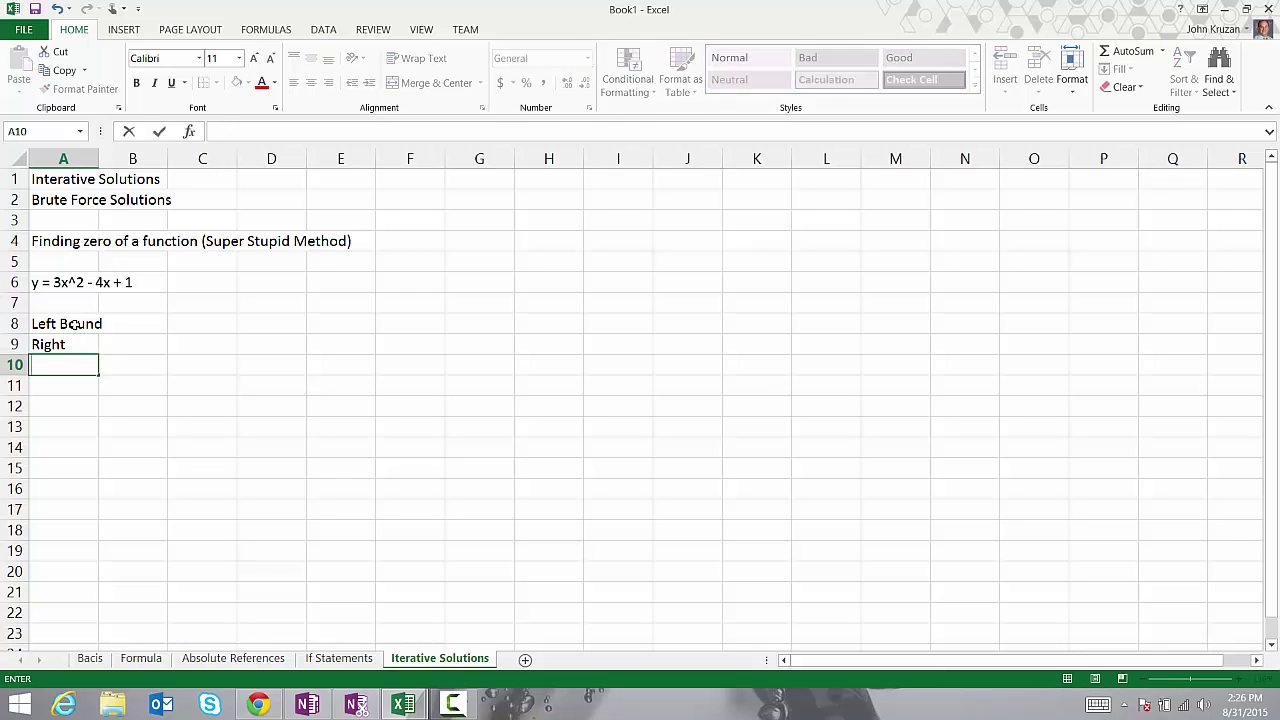
key("Up")
type("Right Bound")
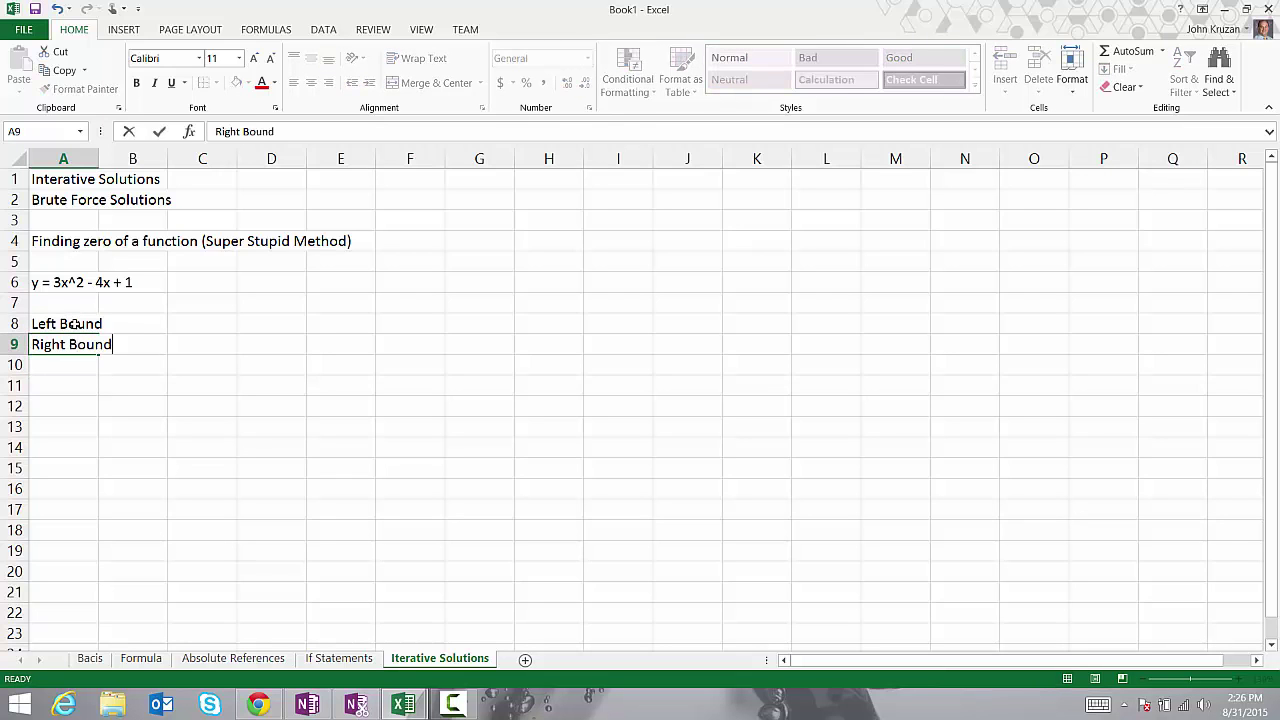
key("Return")
Enter -10 as the left bound in C8 and 10 as the right bound in C9.
left_click(152, 325)
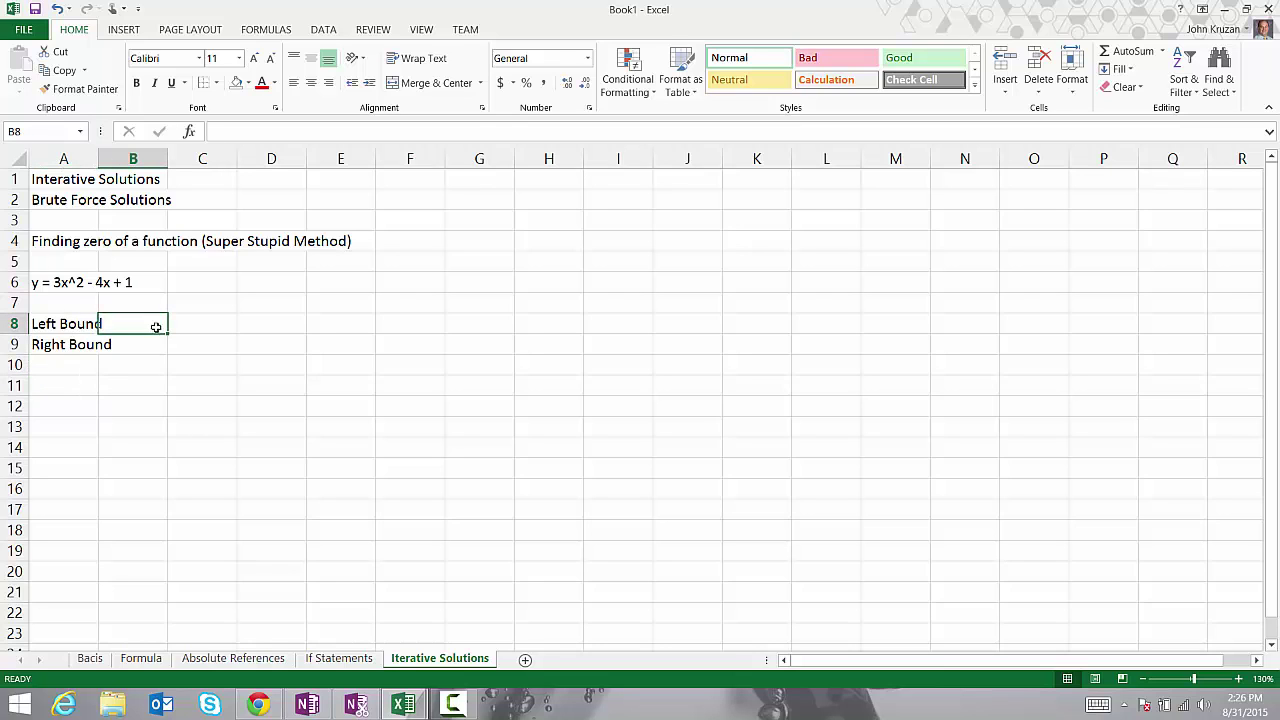
left_click(179, 325)
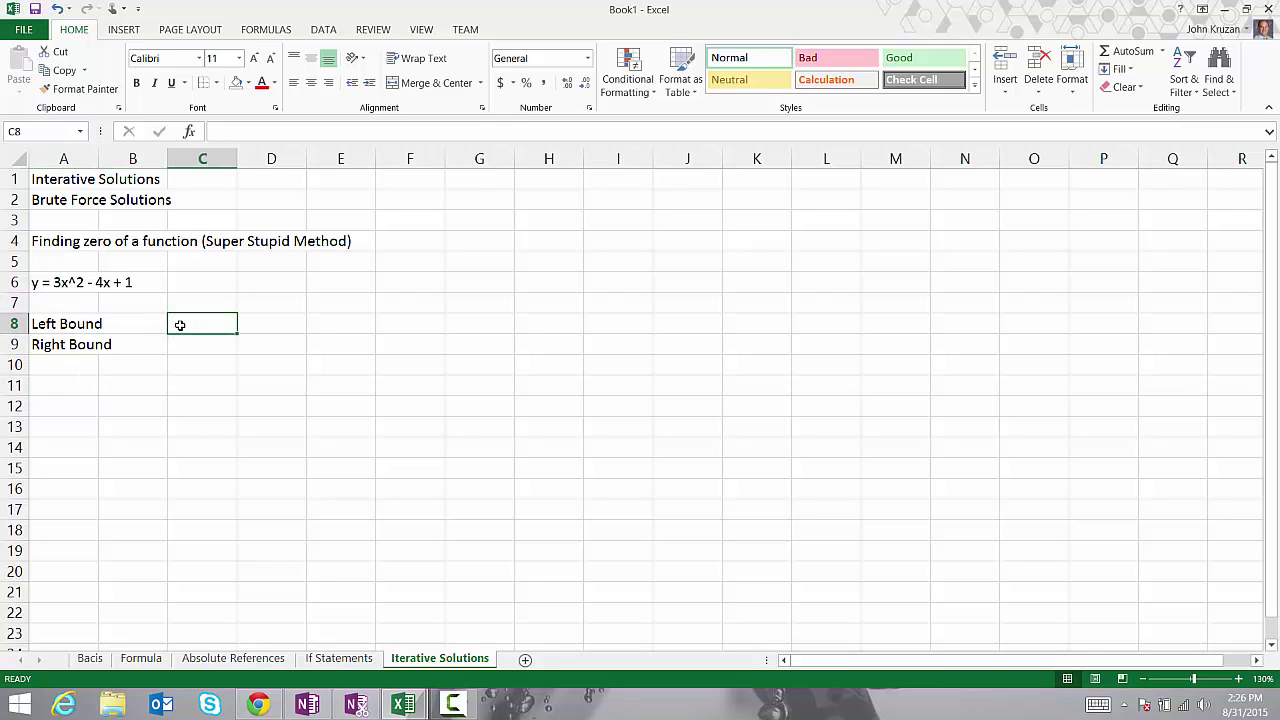
type("-10")
key("Return")
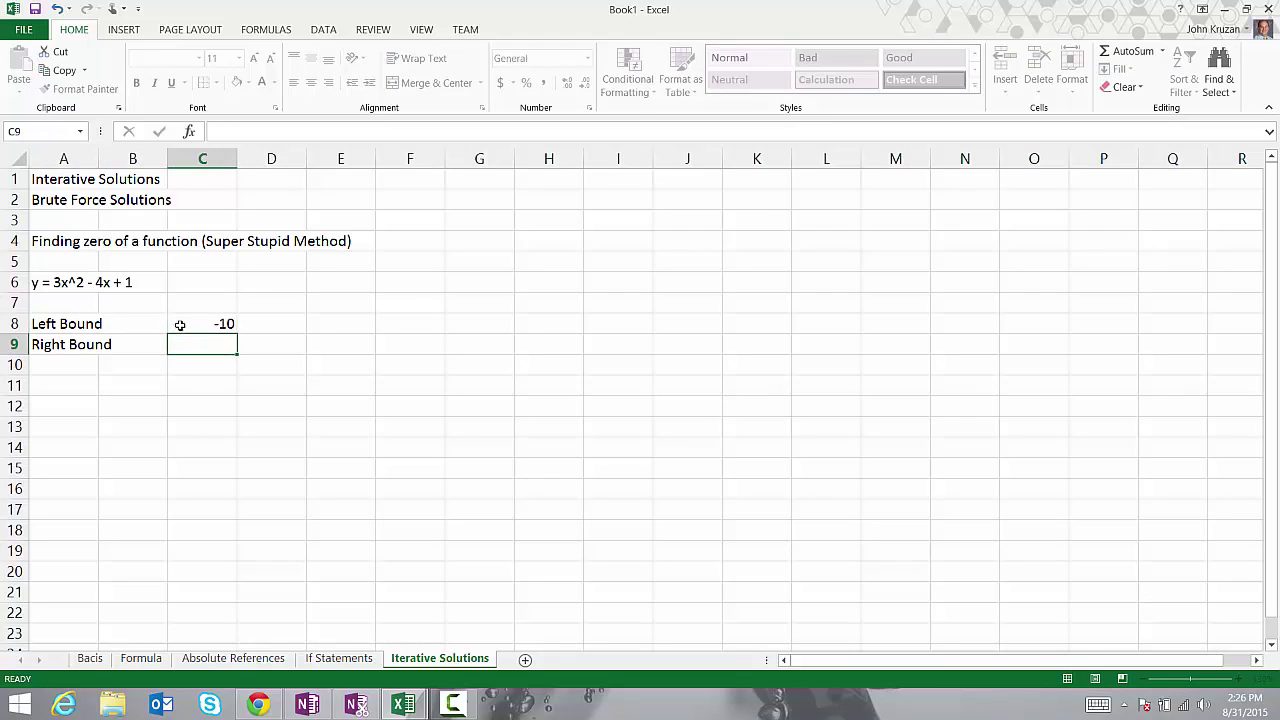
type("10")
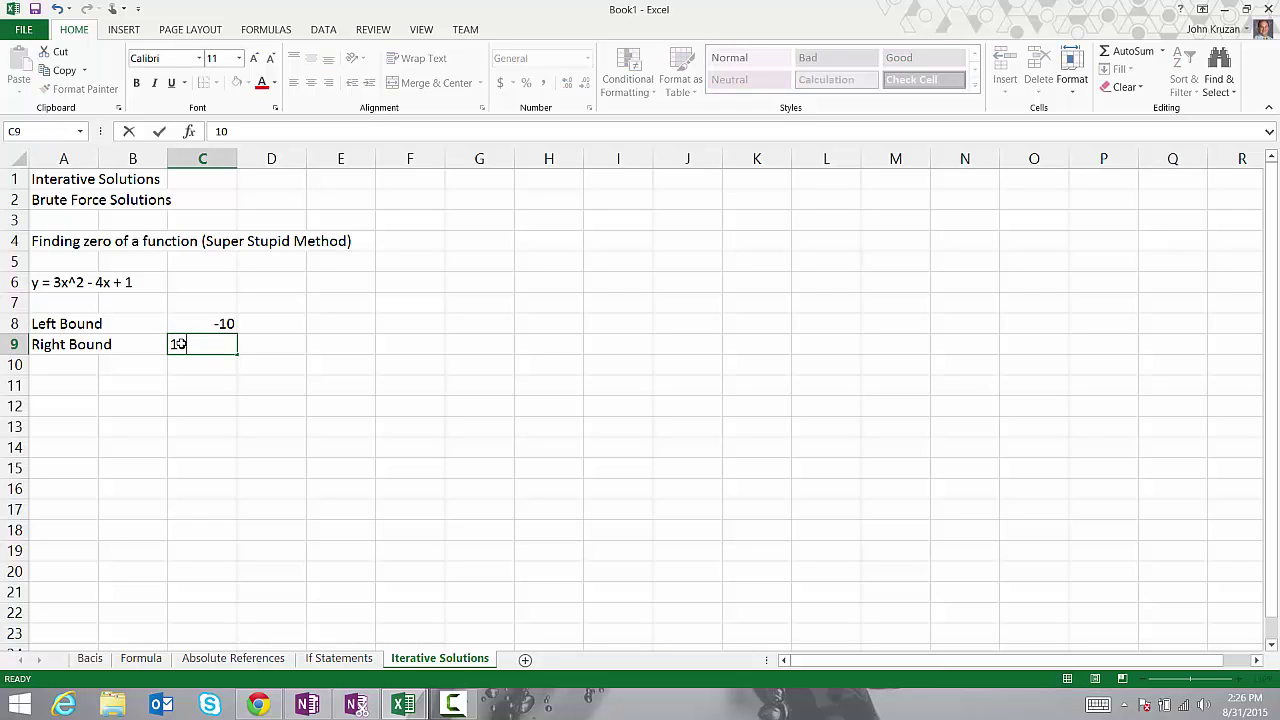
key("Return")
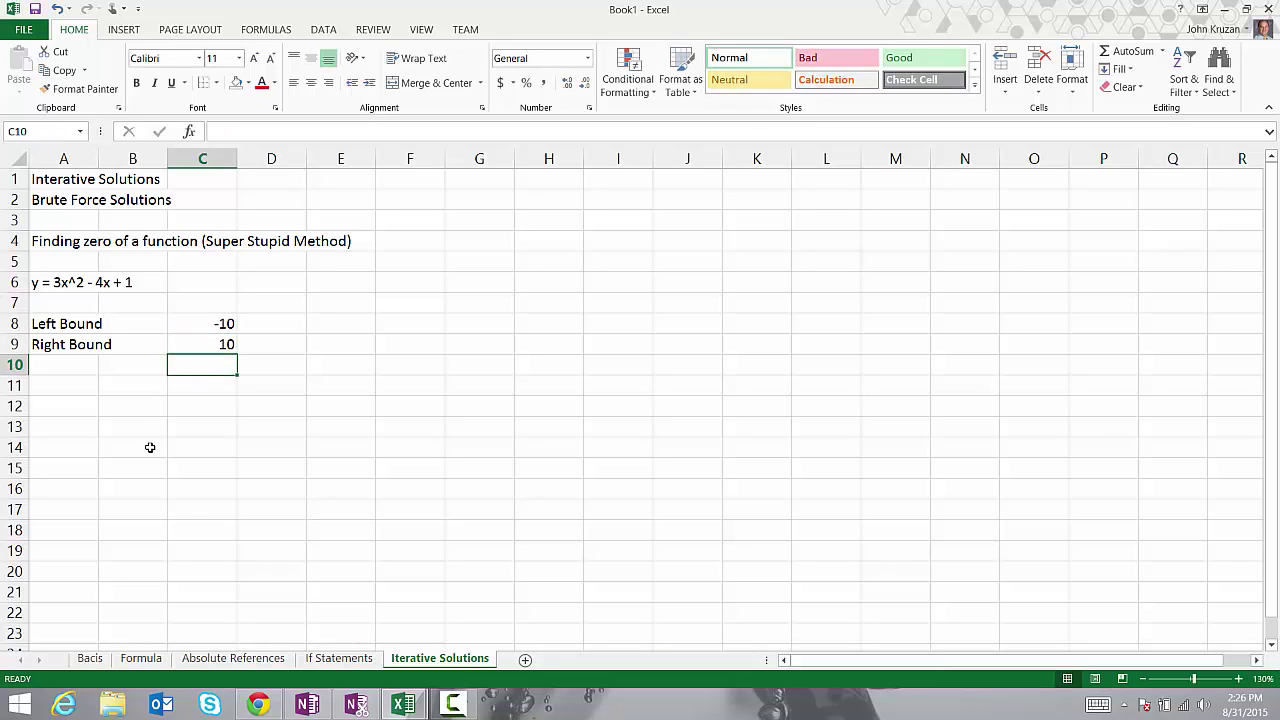
left_click(54, 365)
type("Steps")
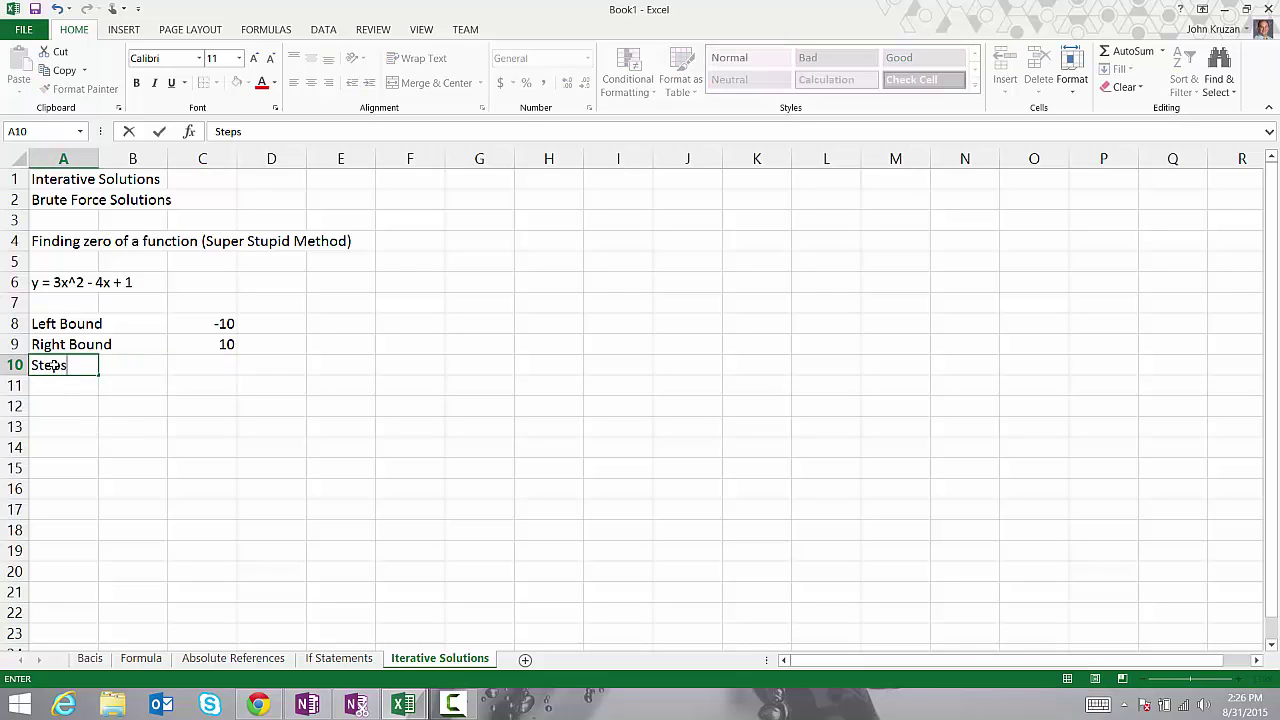
key("BackSpace")
key("BackSpace")
key("BackSpace")
key("BackSpace")
key("BackSpace")
Add the column headers "x" in H4 and "y" in I4.
left_click_drag(1273, 313, 1276, 424)
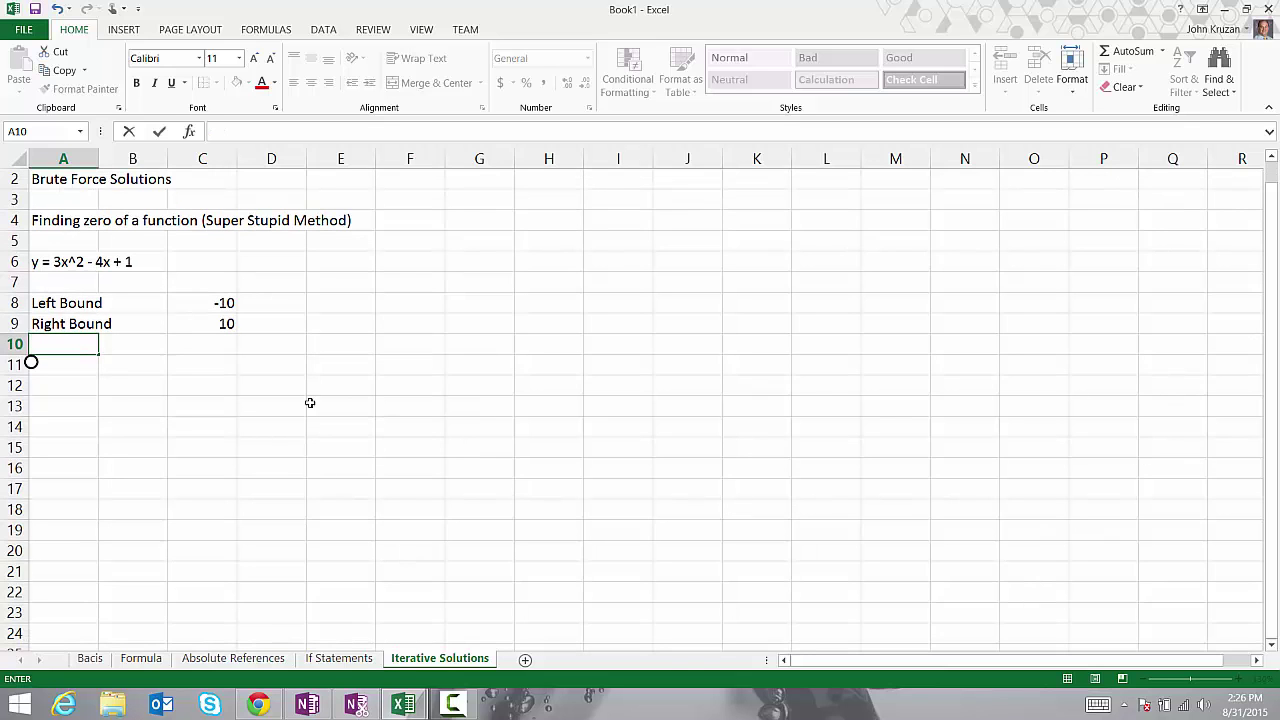
left_click(547, 222)
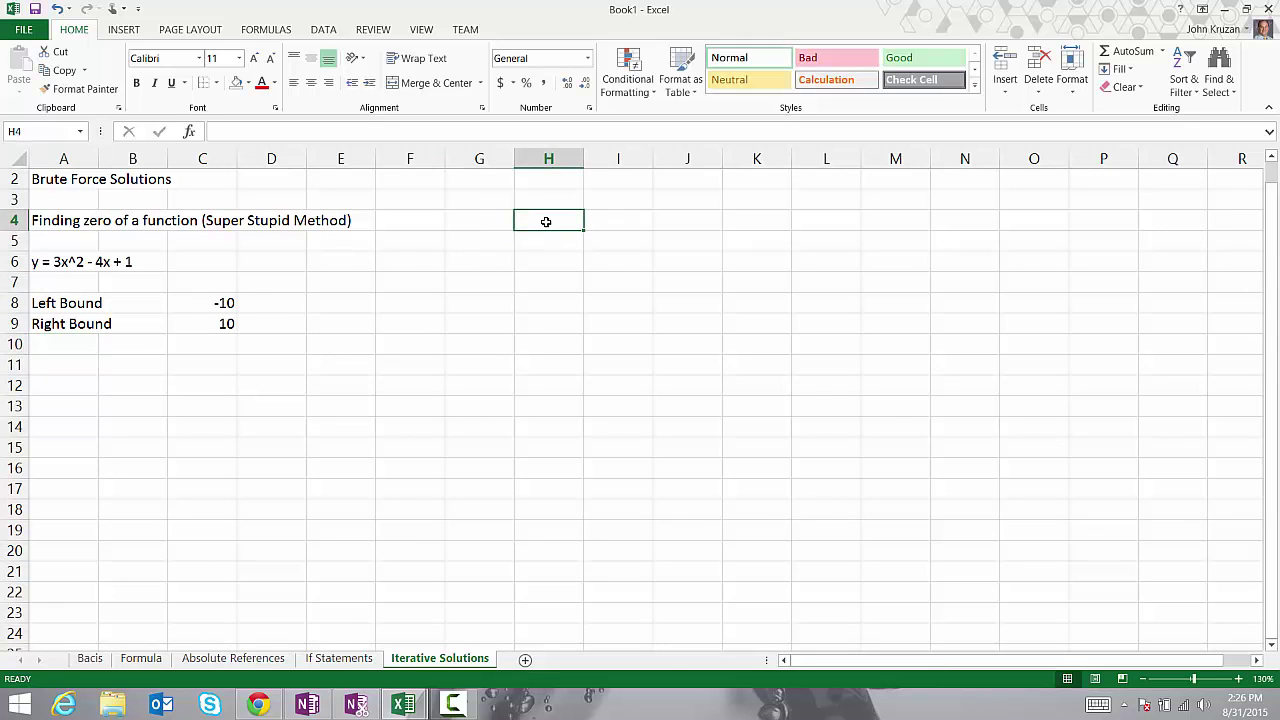
type("y")
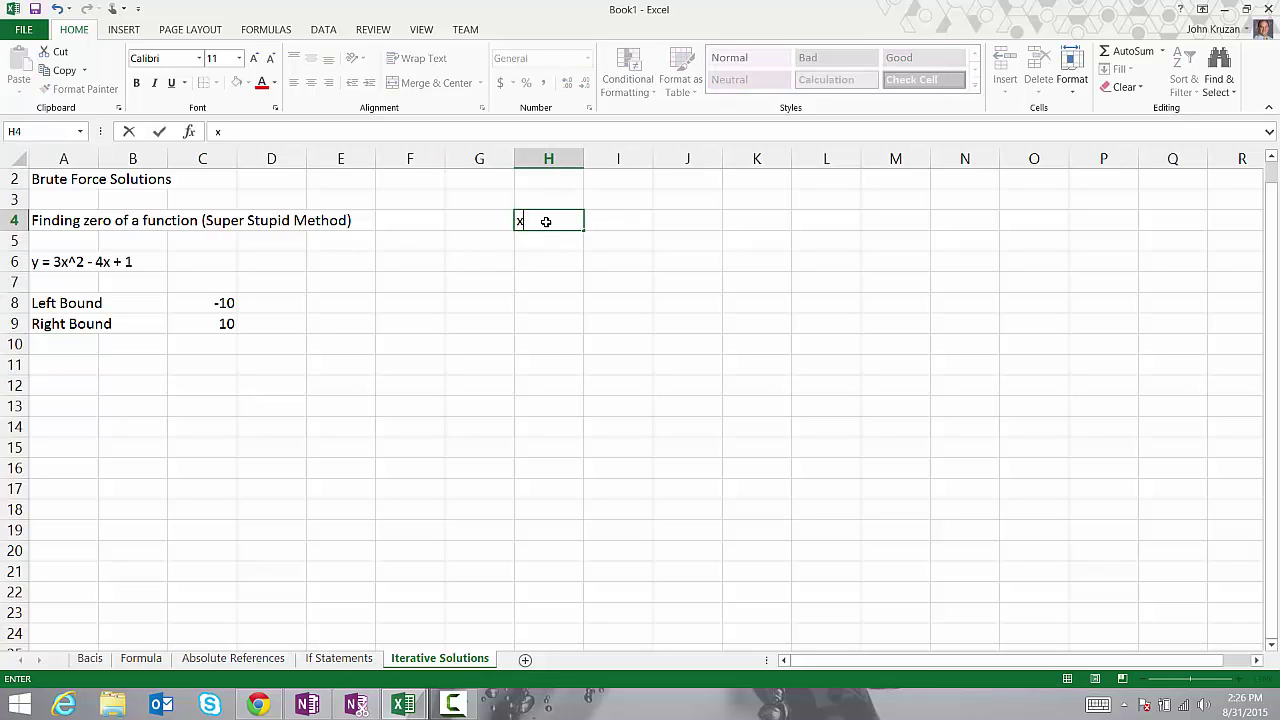
key("Tab")
type("y")
key("Return")
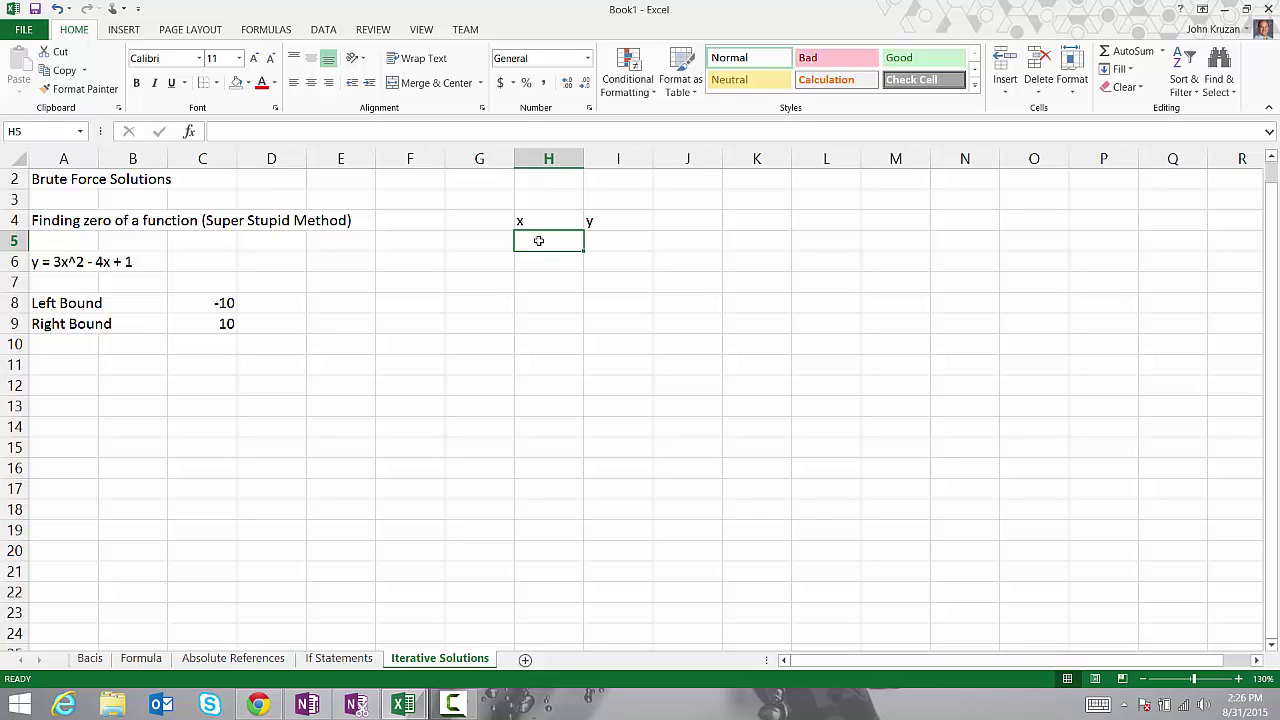
Start the x column in H5 with an absolute reference to the left bound, =$C$8.
type("=")
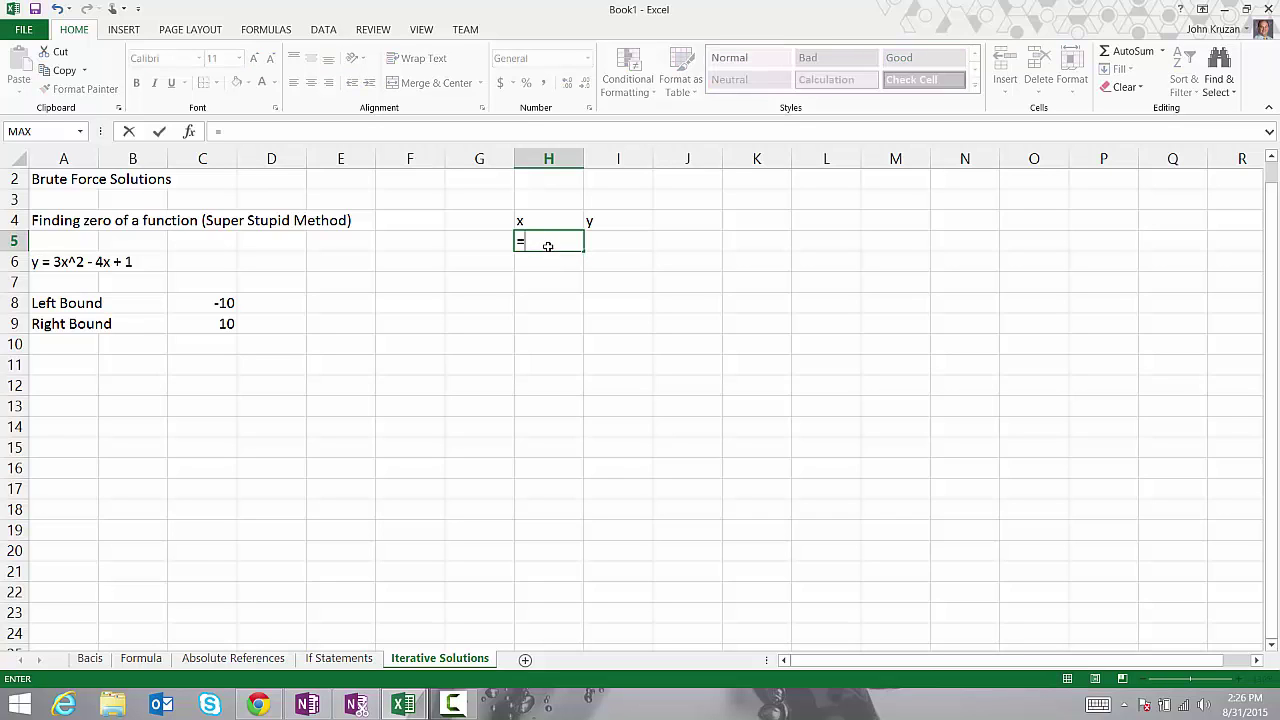
left_click(205, 301)
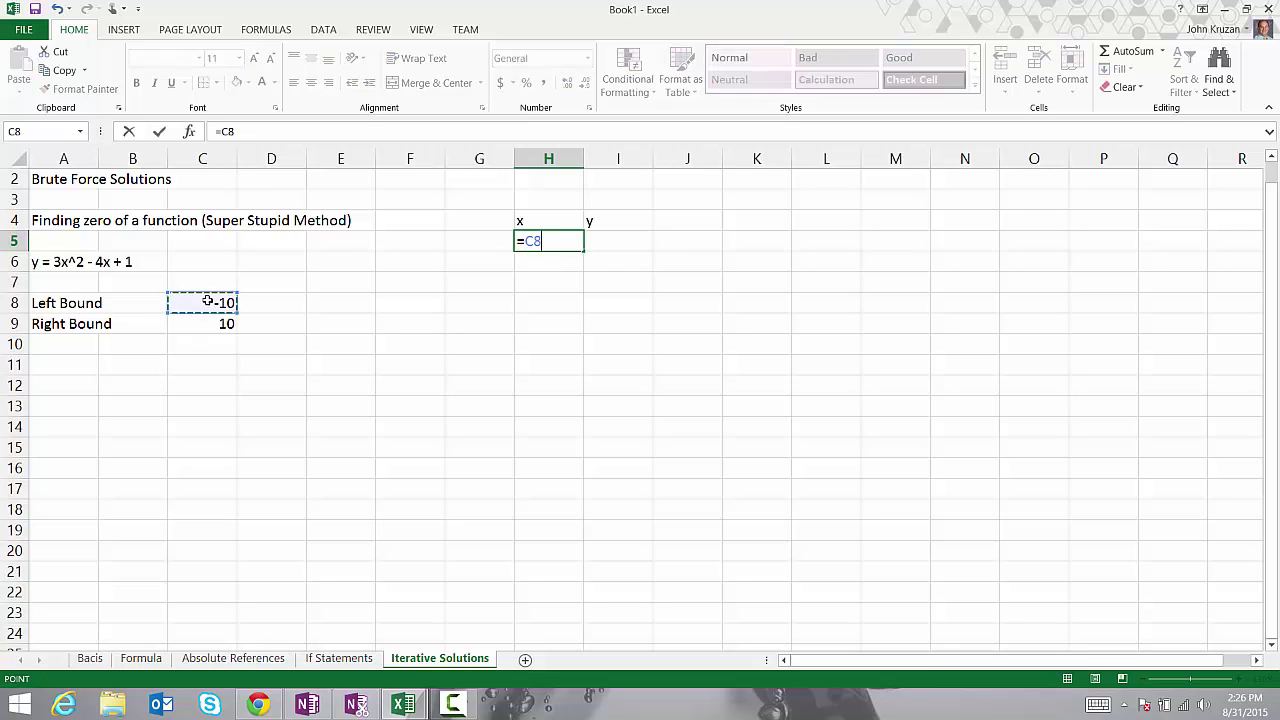
left_click(237, 131)
type("$C")
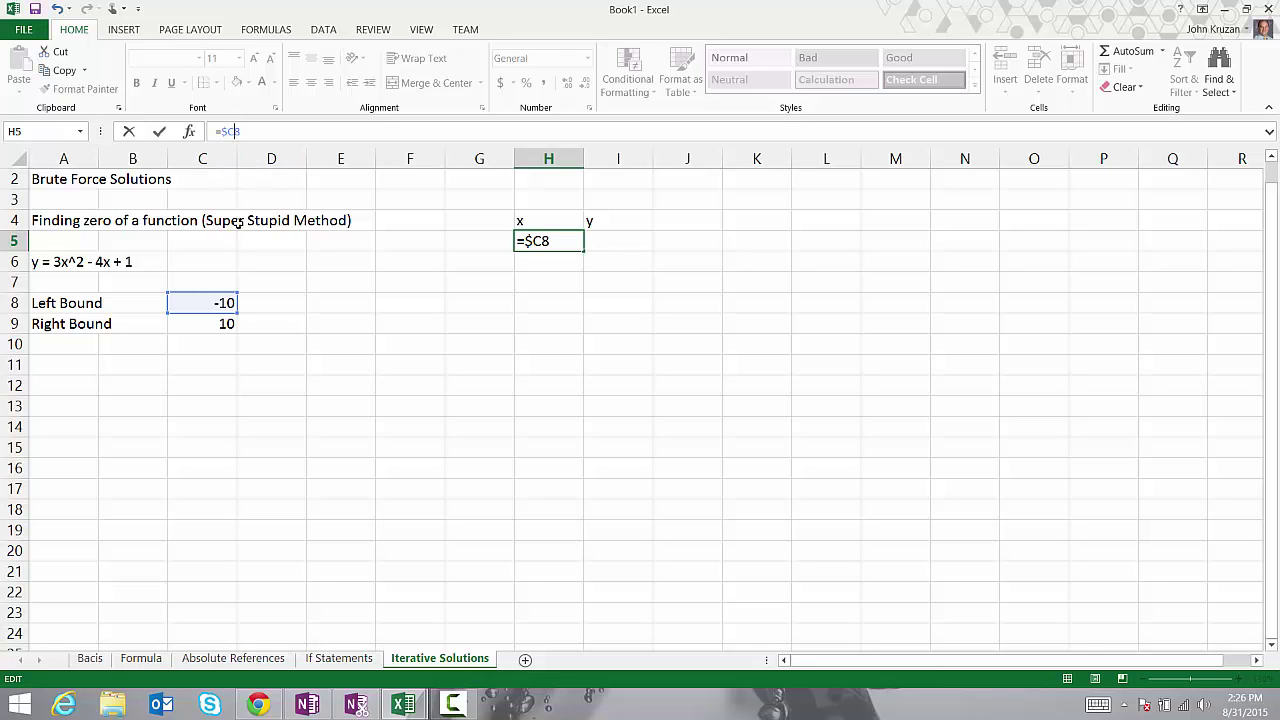
type("$")
key("Return")
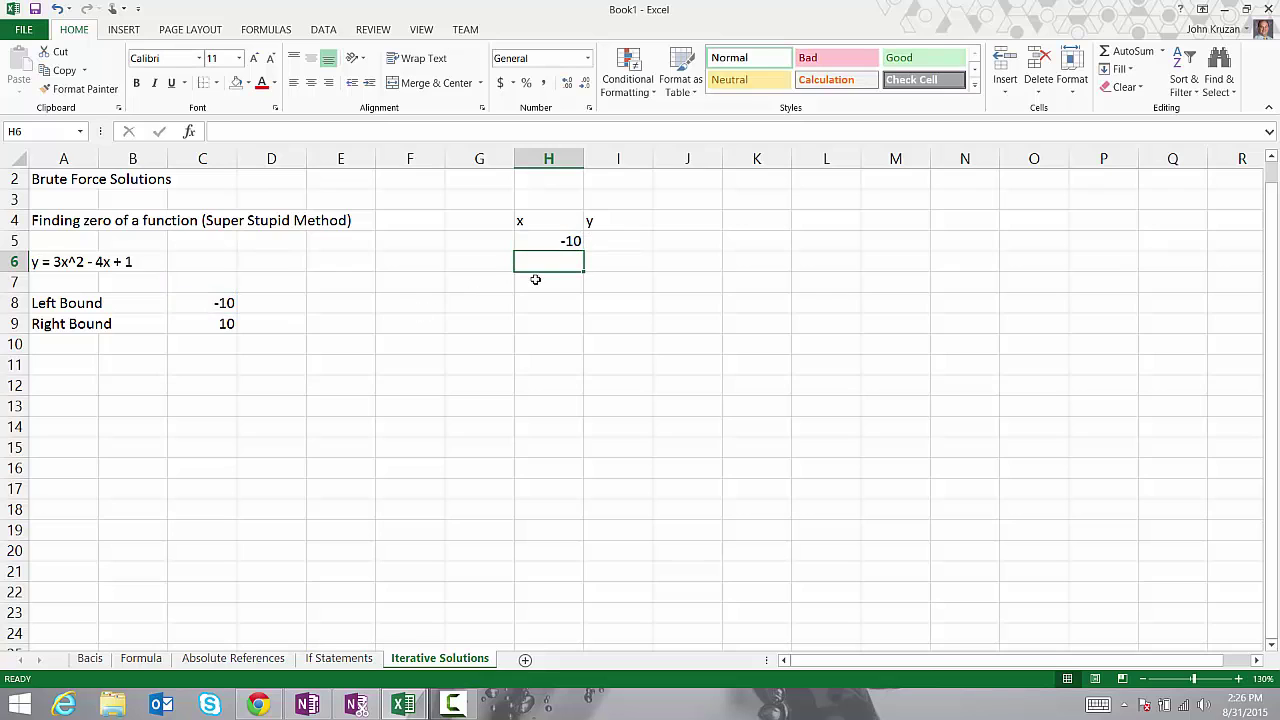
Enter the function's formula =3*H5^2-4*H5+1 in I5, using H5 as the x value.
left_click(602, 243)
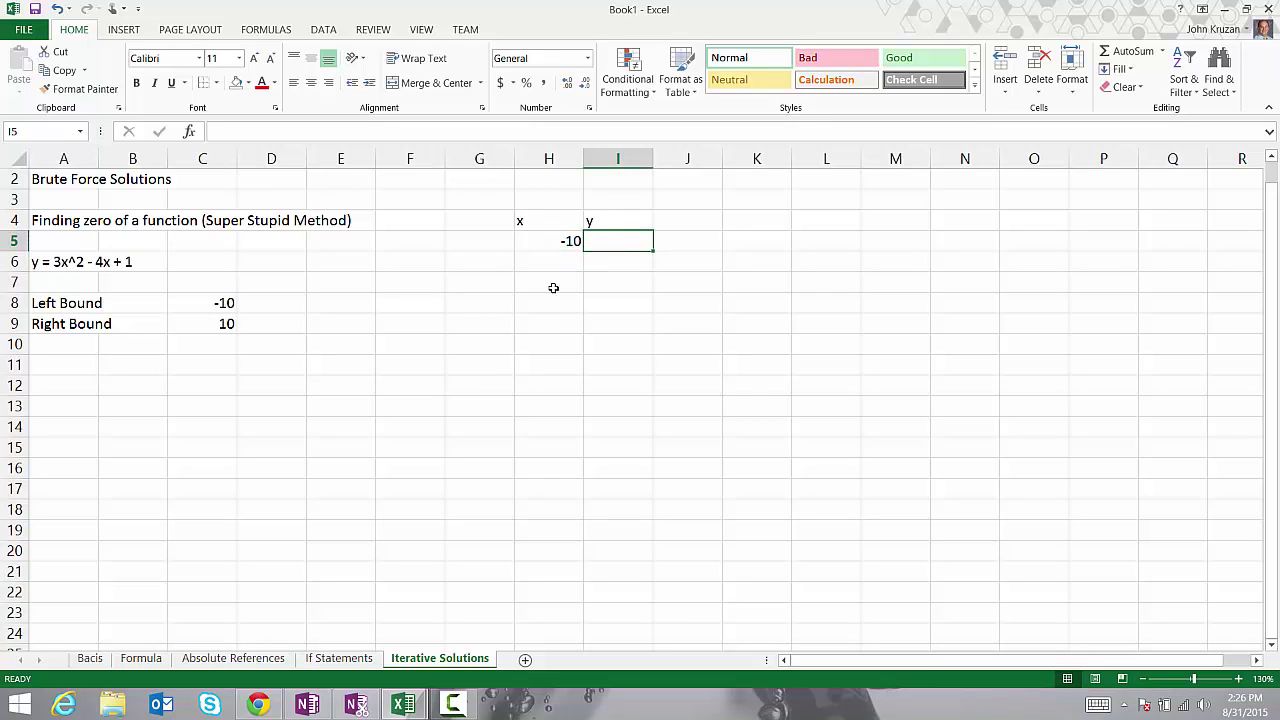
type("y")
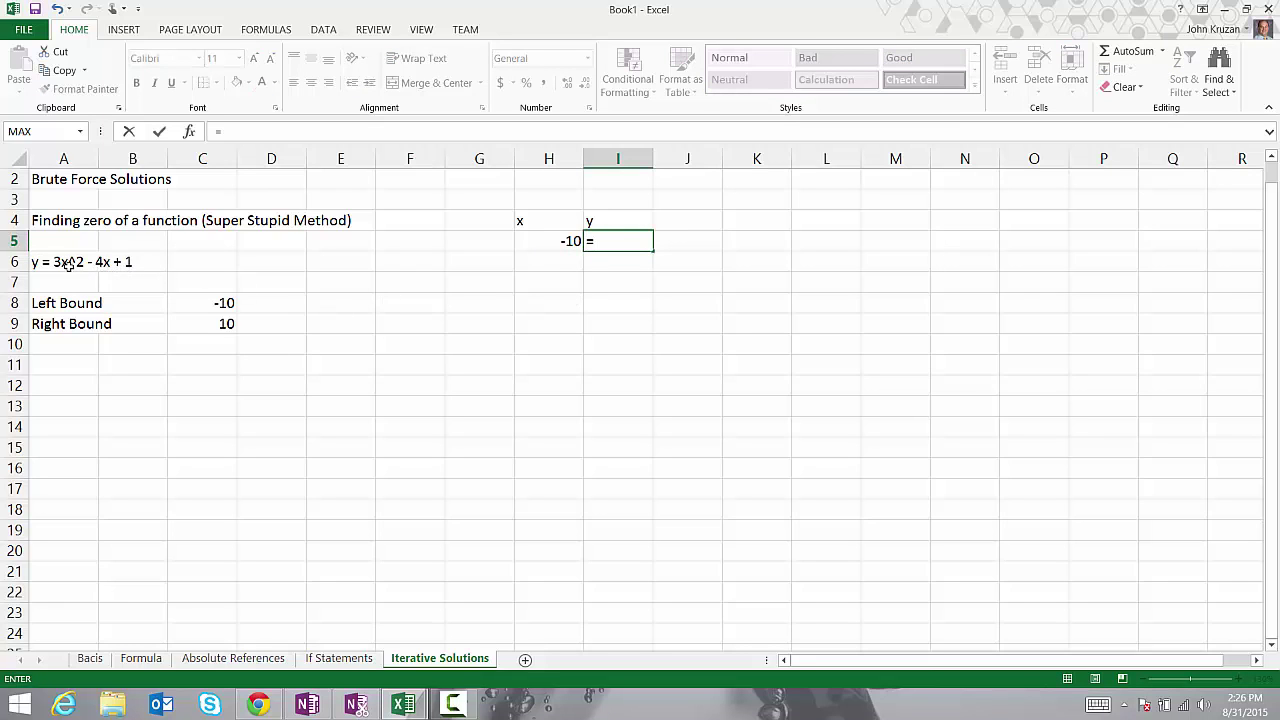
left_click(231, 130)
type("3*")
left_click(570, 243)
type("^")
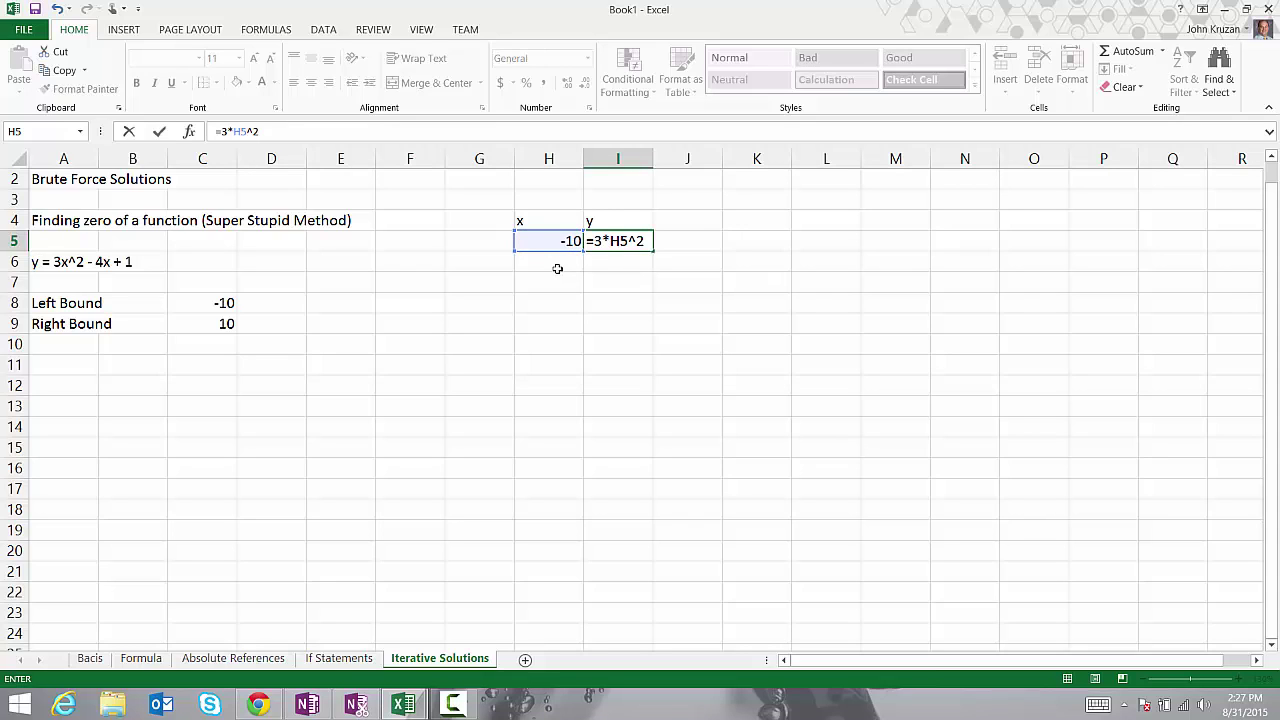
type("2-4*")
left_click(545, 242)
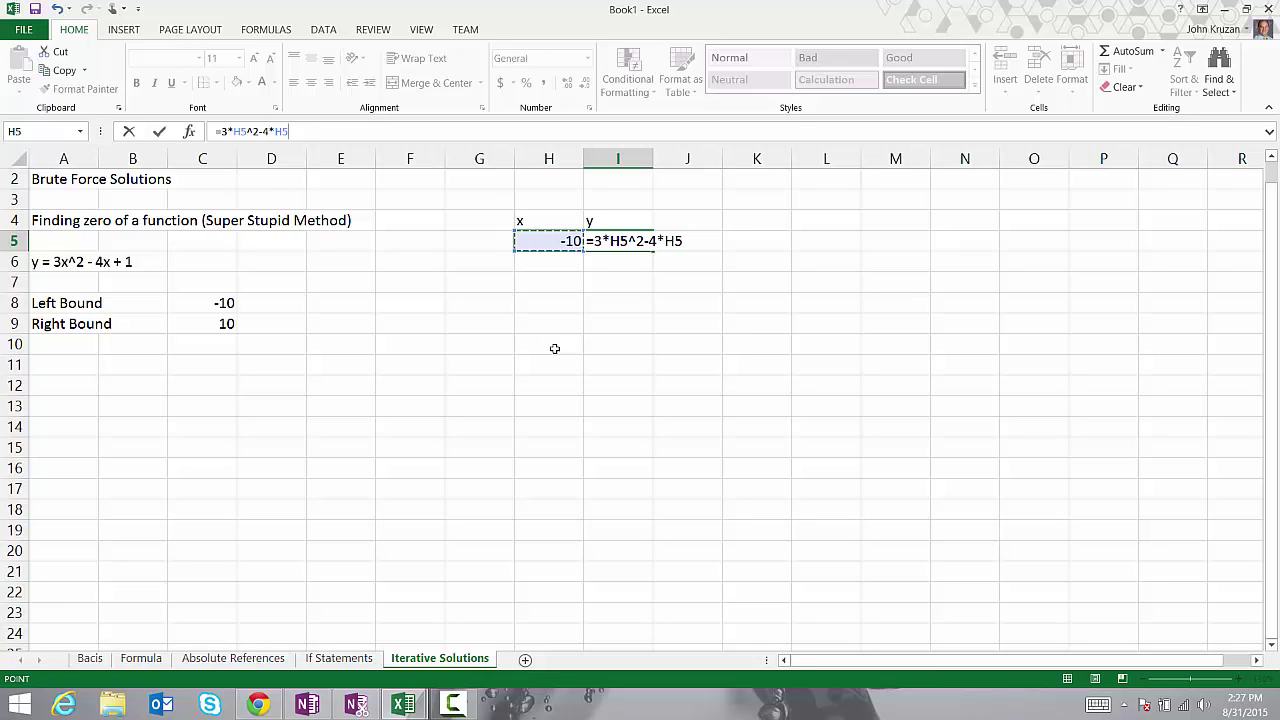
type("+1")
key("Return")
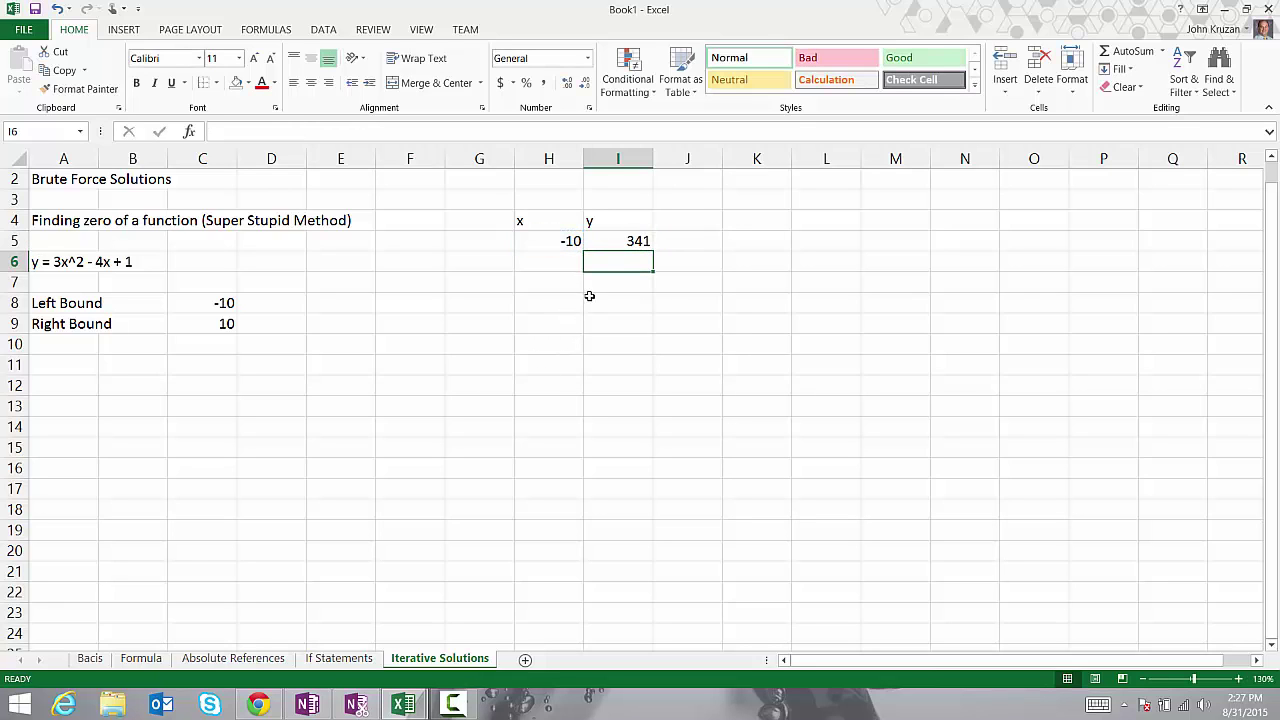
Replace the "Right Bound" label in A9 with "Step" and set its value in C9 to 0.1.
left_click(560, 244)
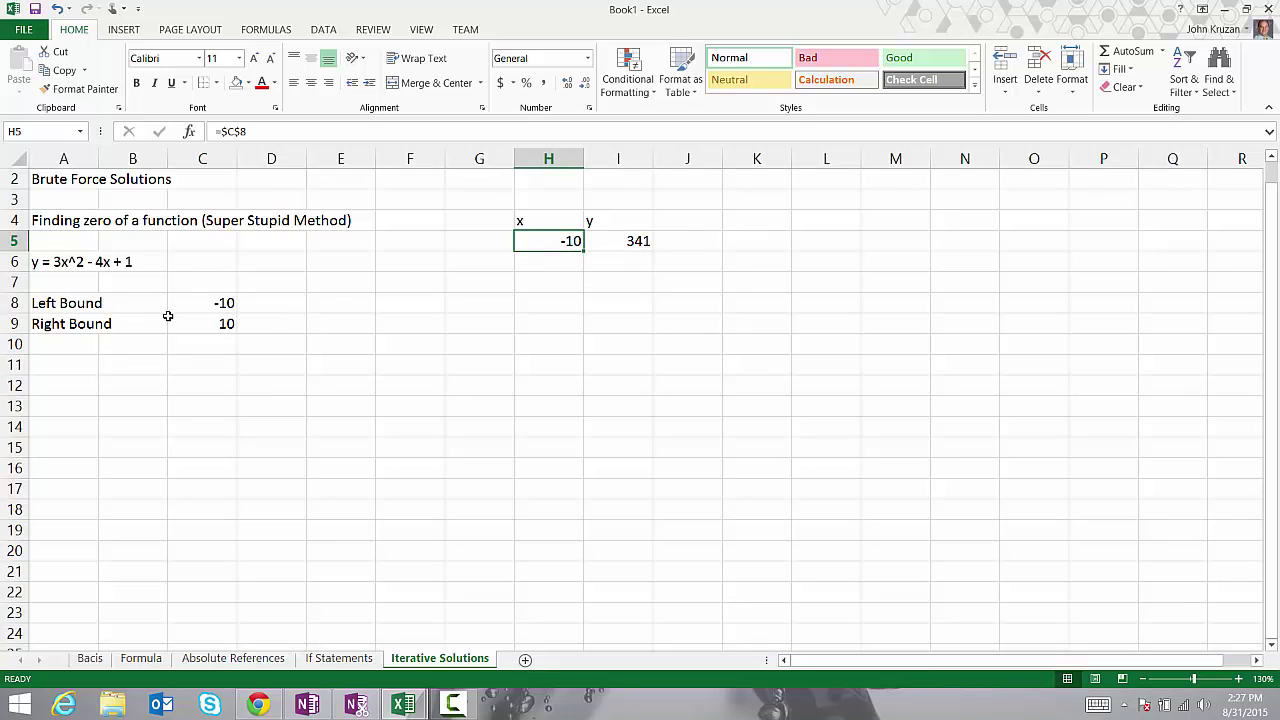
left_click(71, 323)
key("Delete")
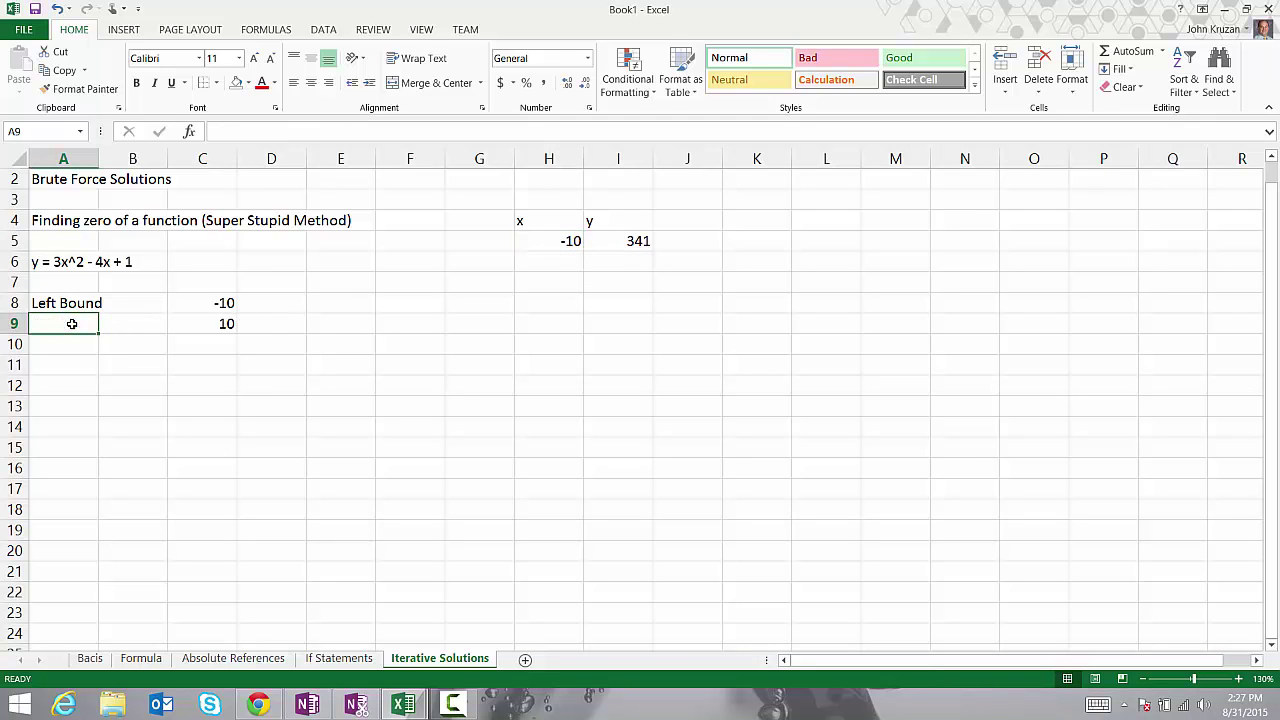
left_click(50, 338)
left_click(46, 323)
type("Step")
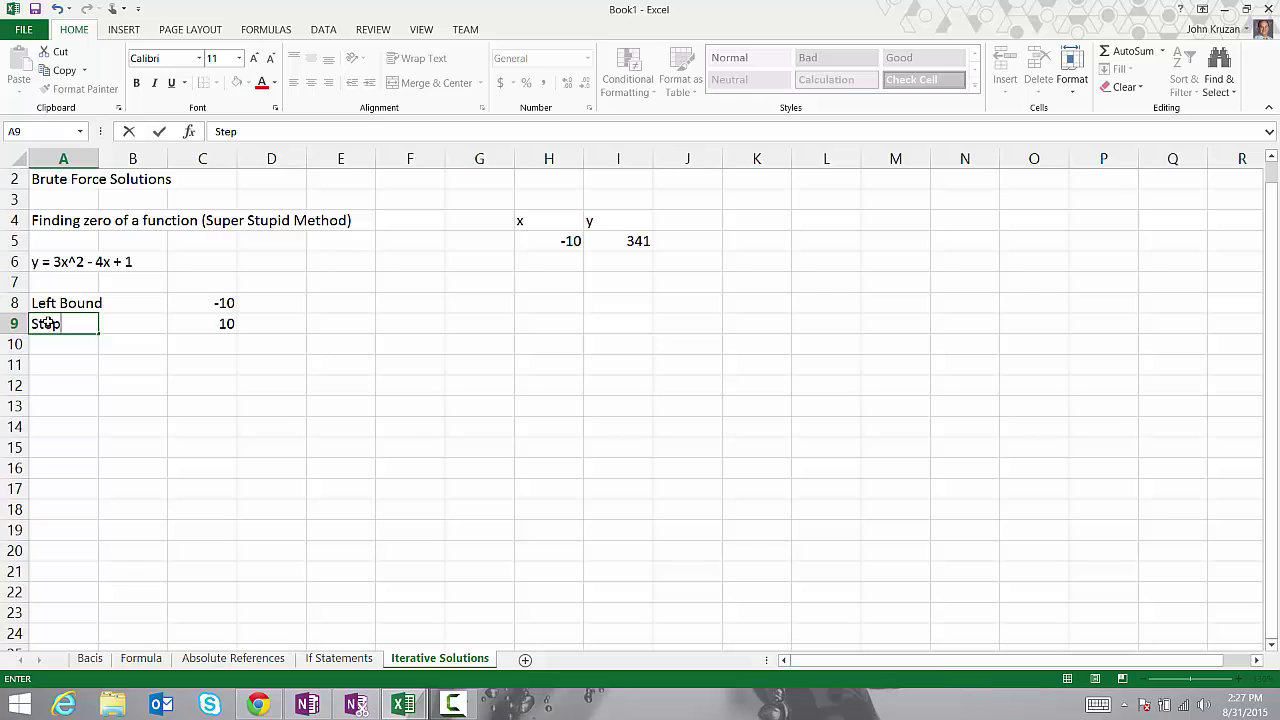
left_click(205, 325)
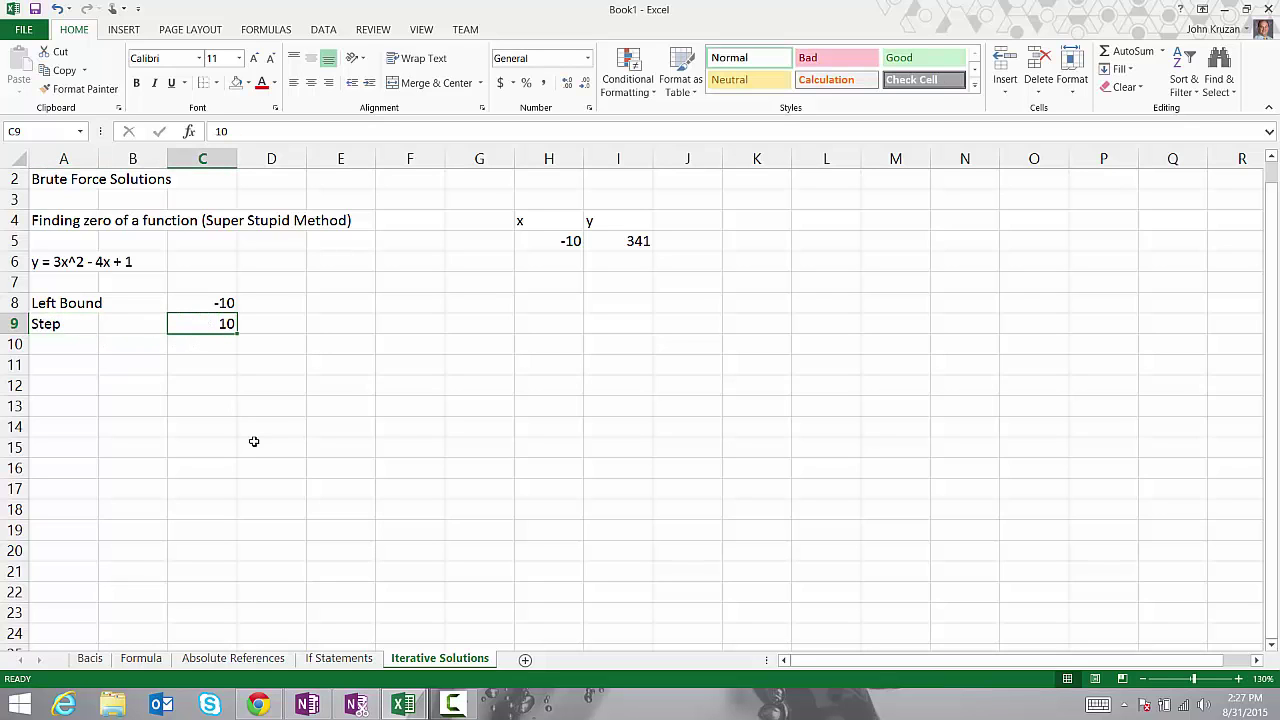
type("0.")
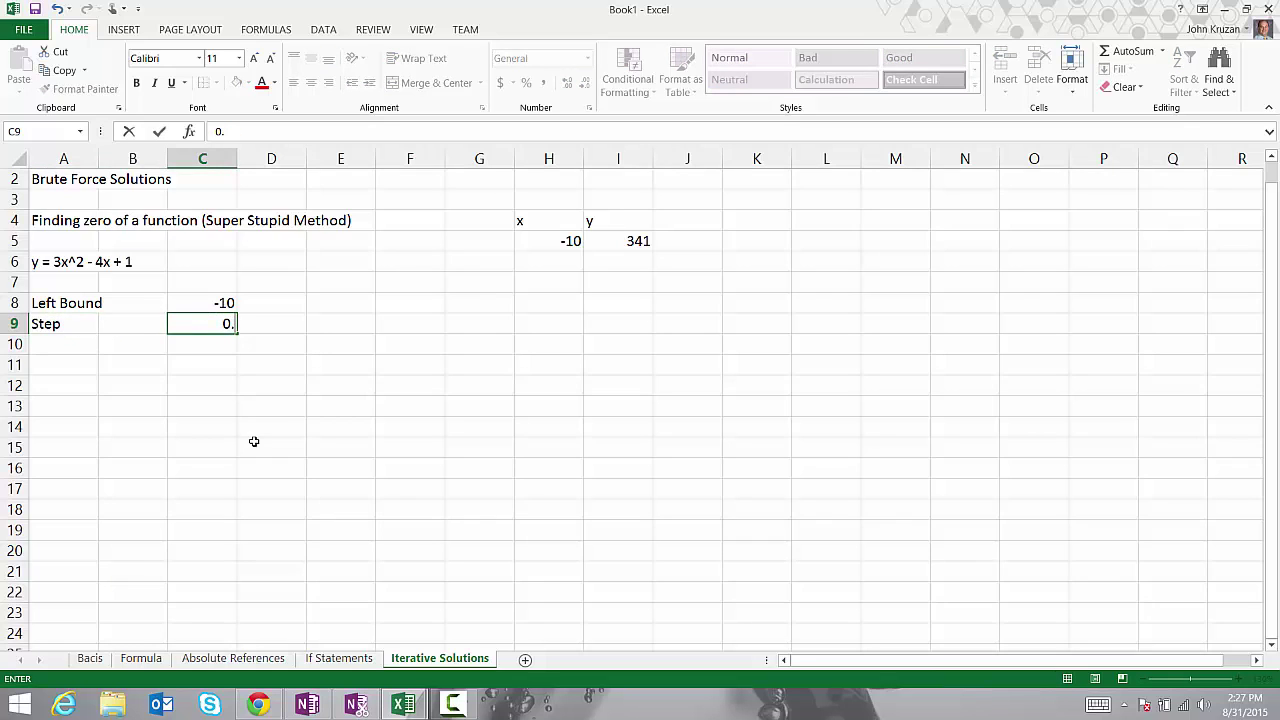
type("1")
key("Return")
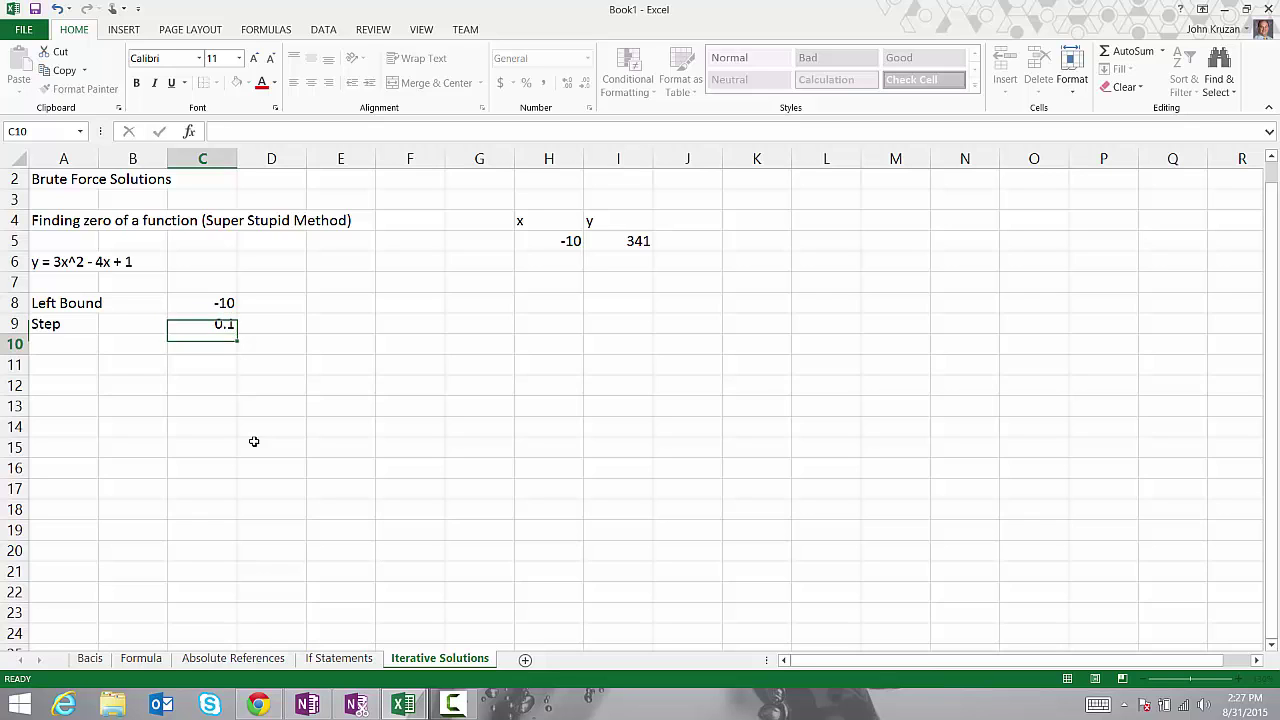
Enter =H5+0.1 in H6 to increment x, and fill the formula down through H23.
left_click(558, 238)
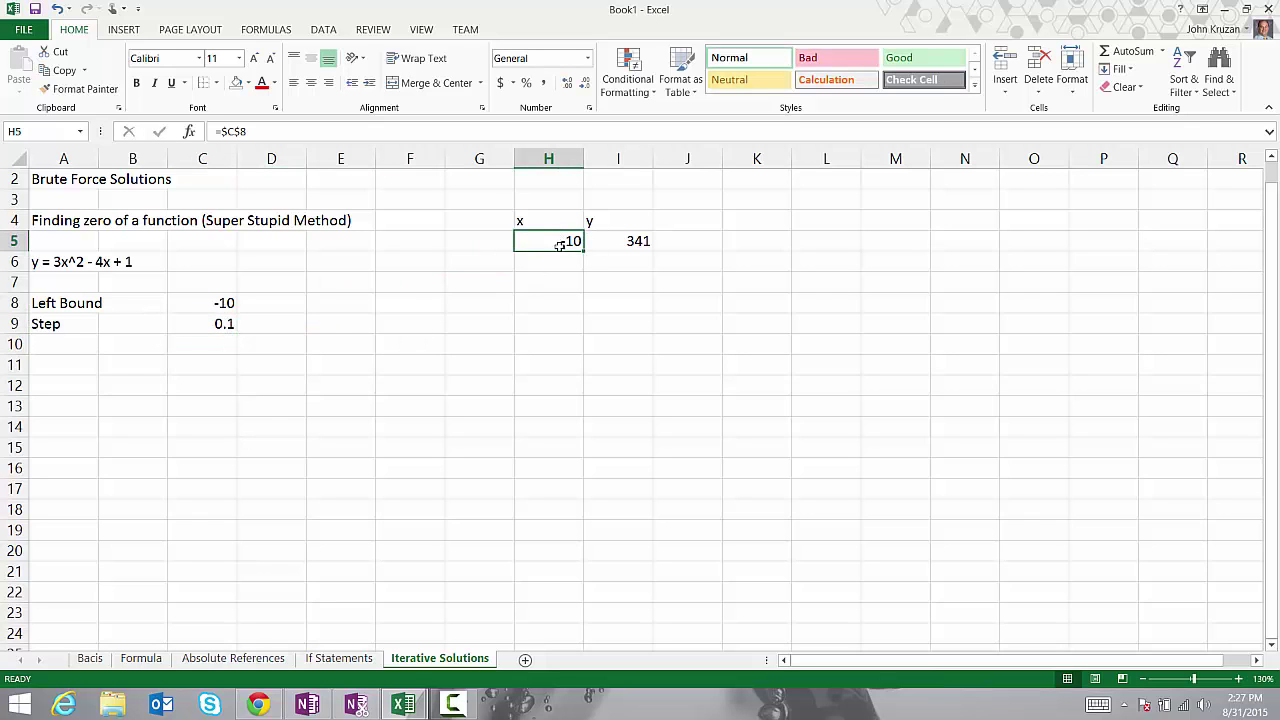
left_click(560, 262)
type("=")
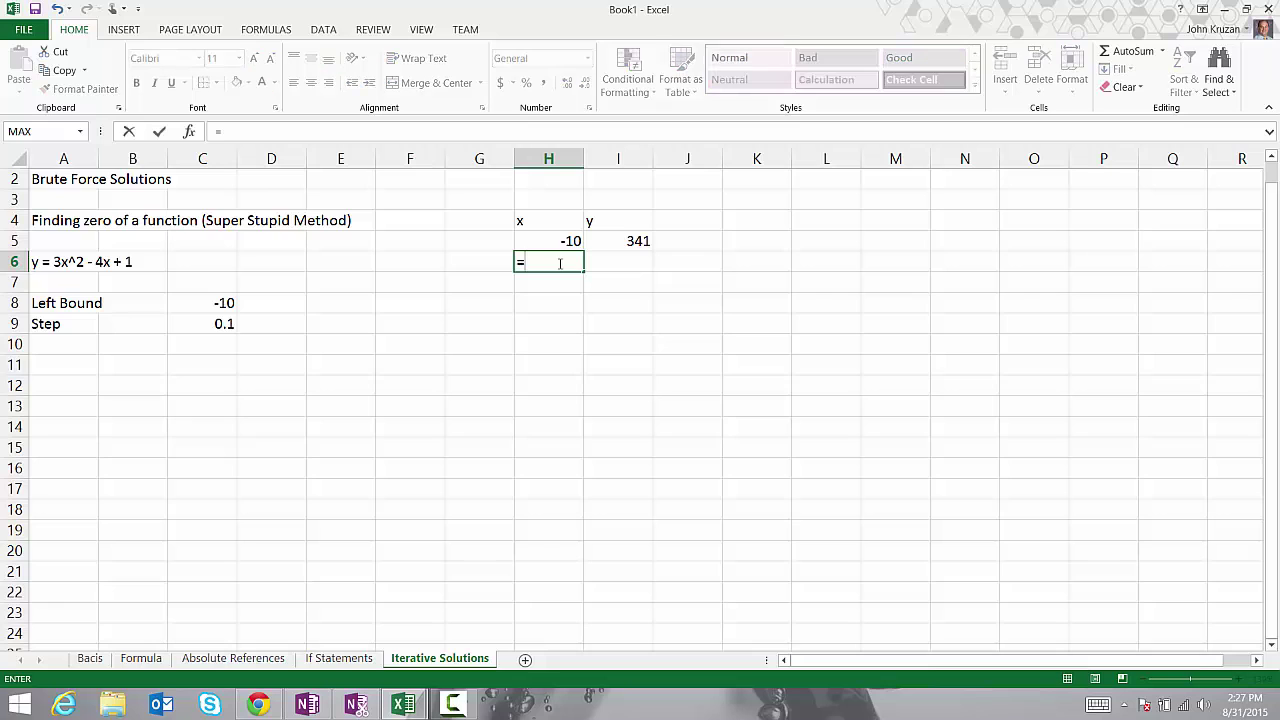
left_click(561, 242)
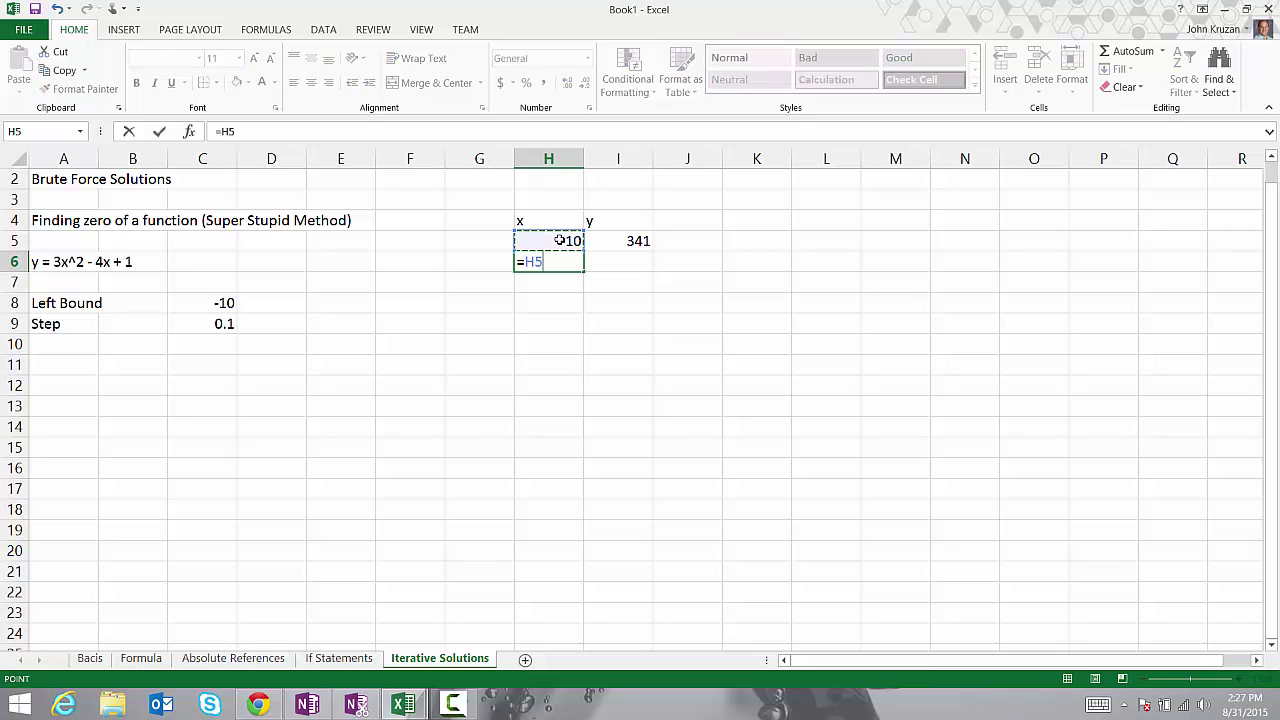
type("+0.1")
key("Return")
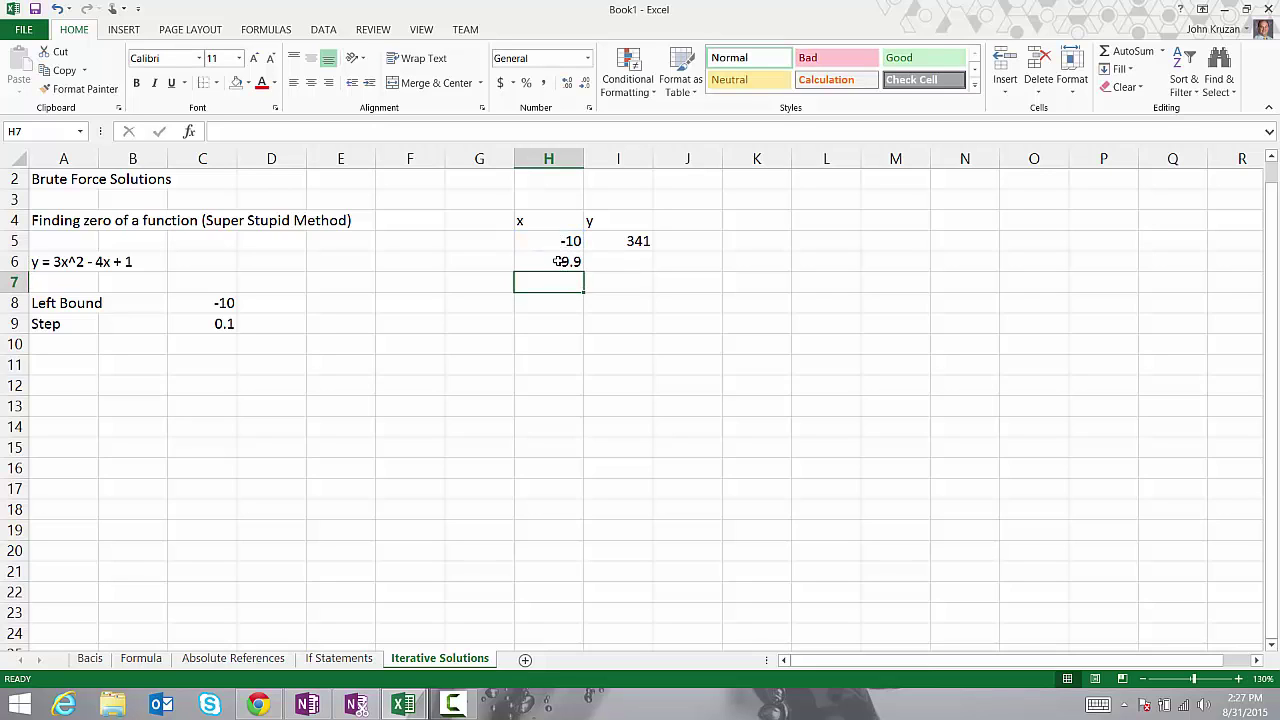
left_click(563, 262)
left_click_drag(583, 271, 583, 624)
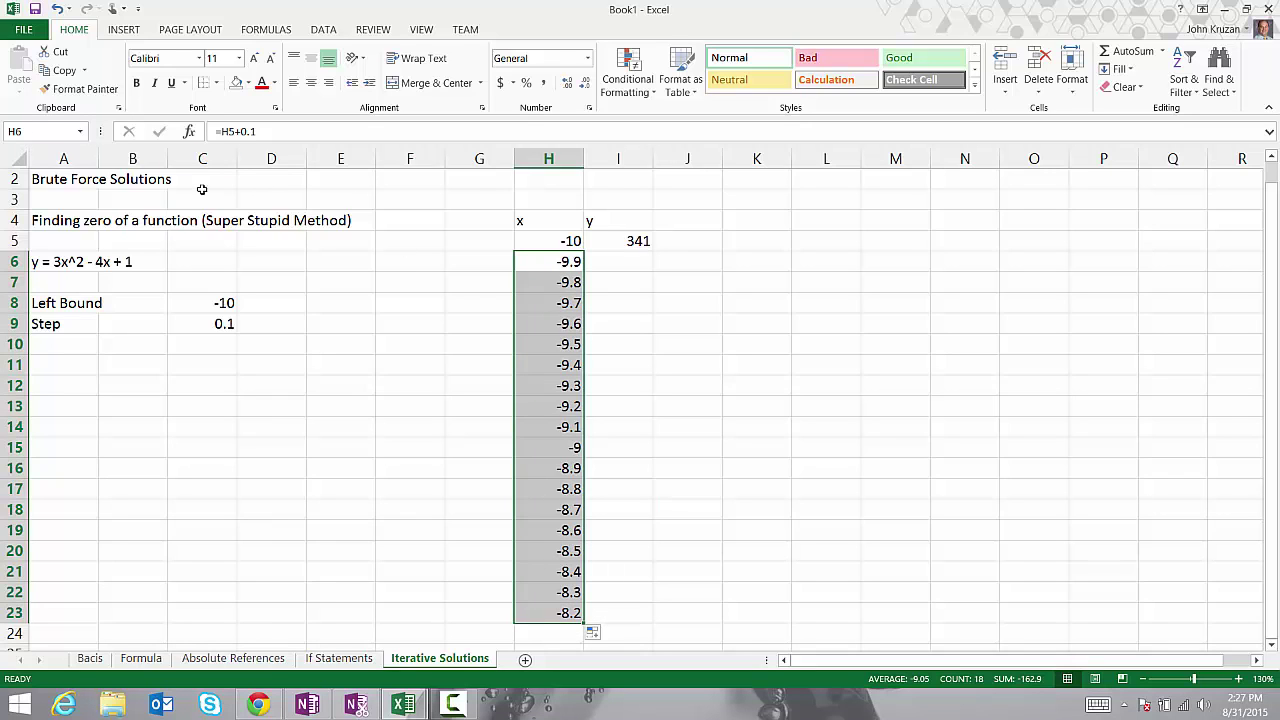
Fill the y formula from I5 down through I23 alongside the x values.
left_click_drag(1272, 266, 1272, 250)
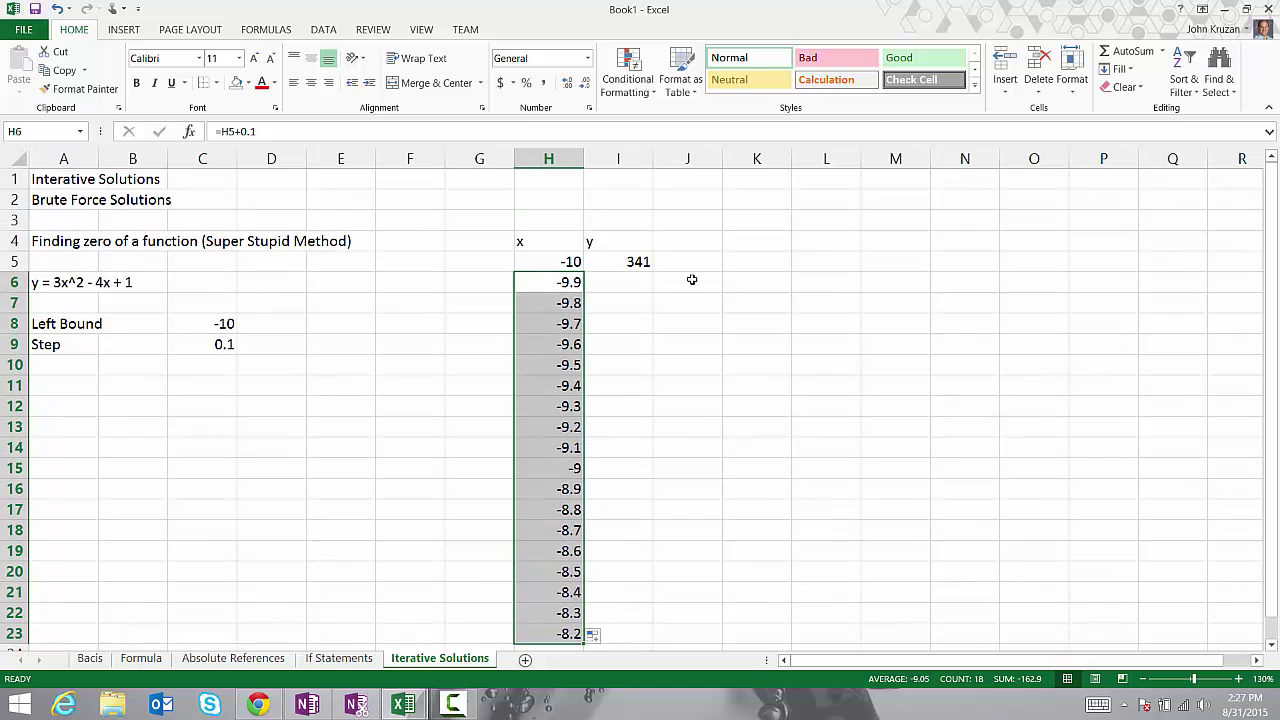
left_click(538, 283)
left_click(556, 262)
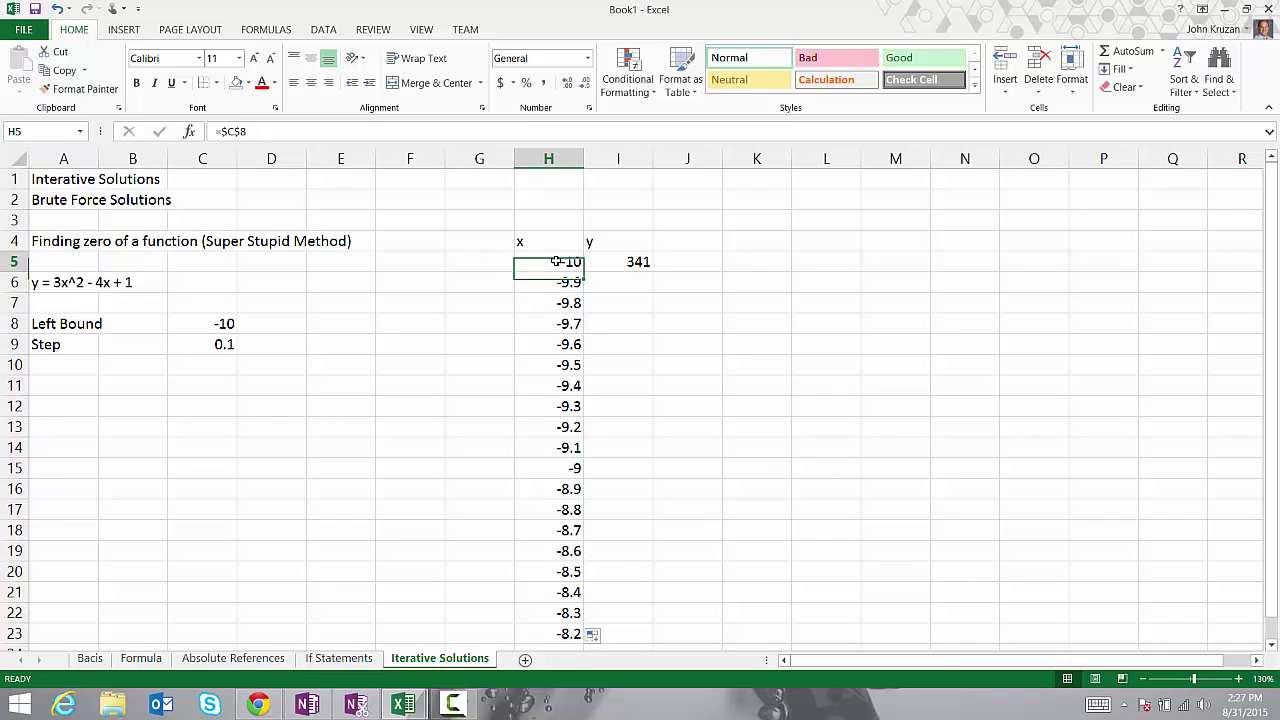
left_click(555, 280)
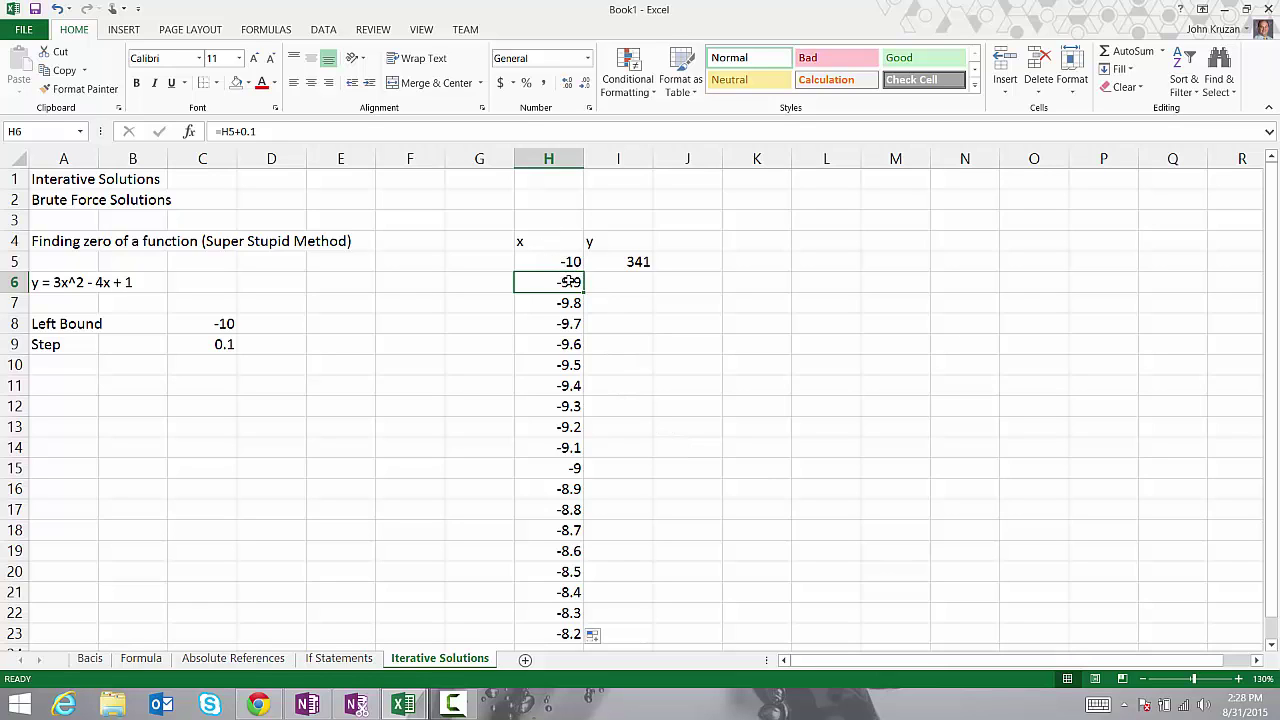
left_click(630, 263)
left_click_drag(654, 270, 652, 641)
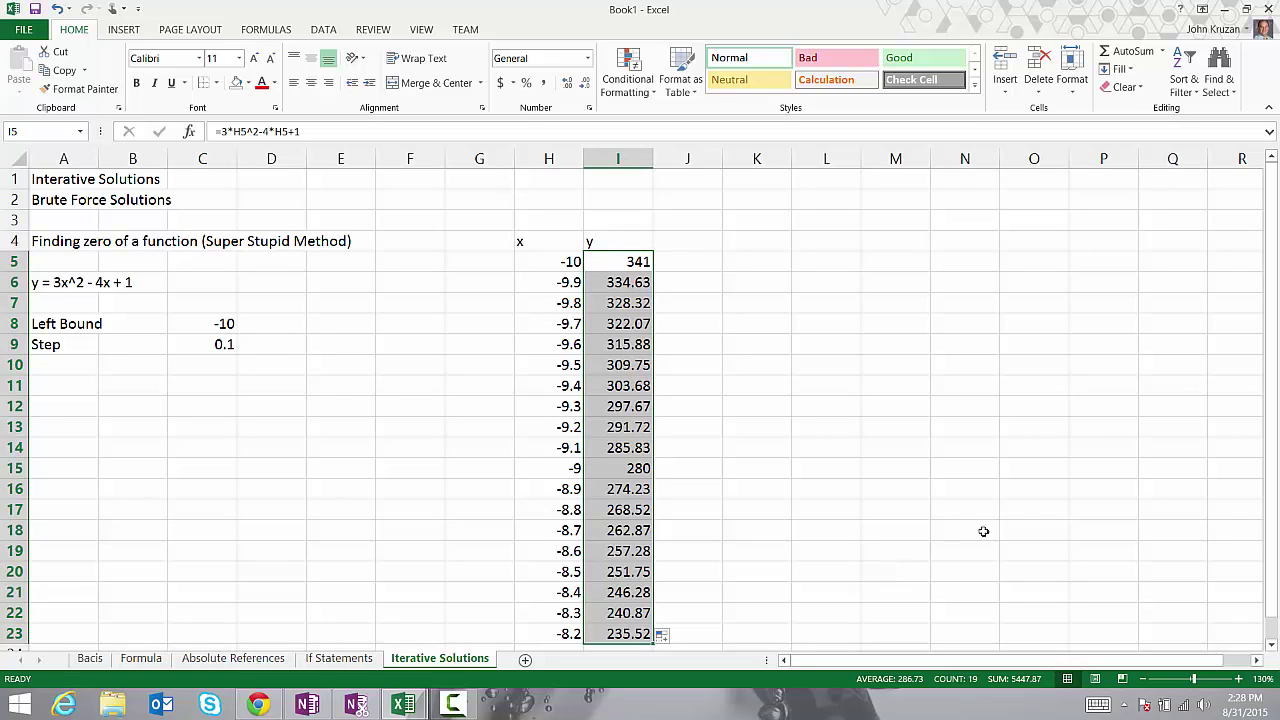
Set the step value in C9 to 1.
left_click_drag(1273, 247, 1273, 253)
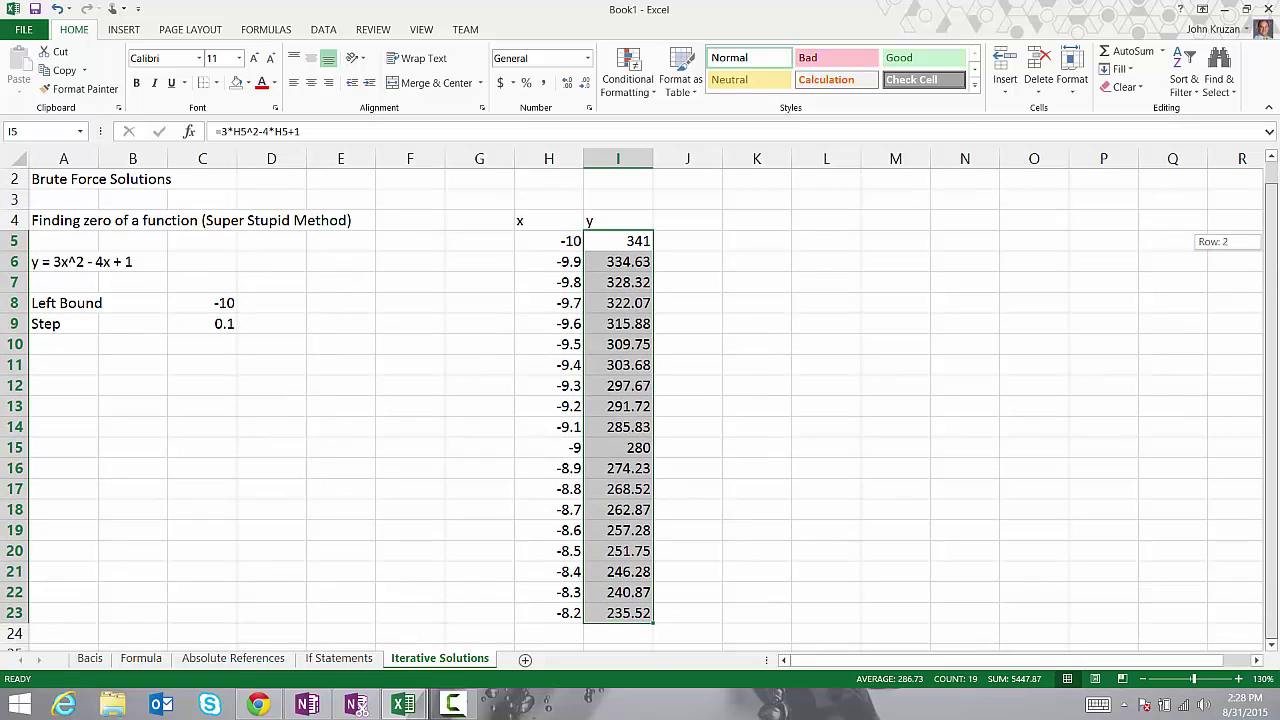
mouse_move(1278, 310)
left_mouse_down()
mouse_move(1274, 288)
mouse_move(1273, 330)
mouse_move(1274, 305)
left_mouse_up()
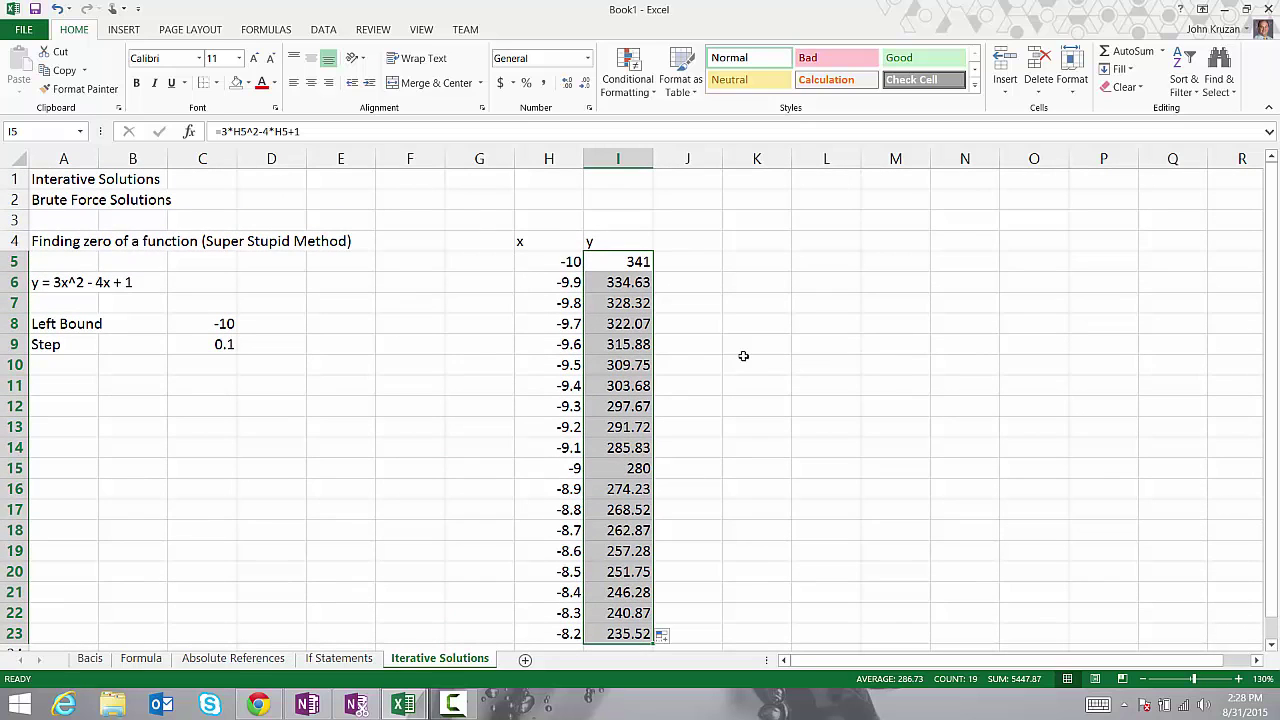
left_click(217, 344)
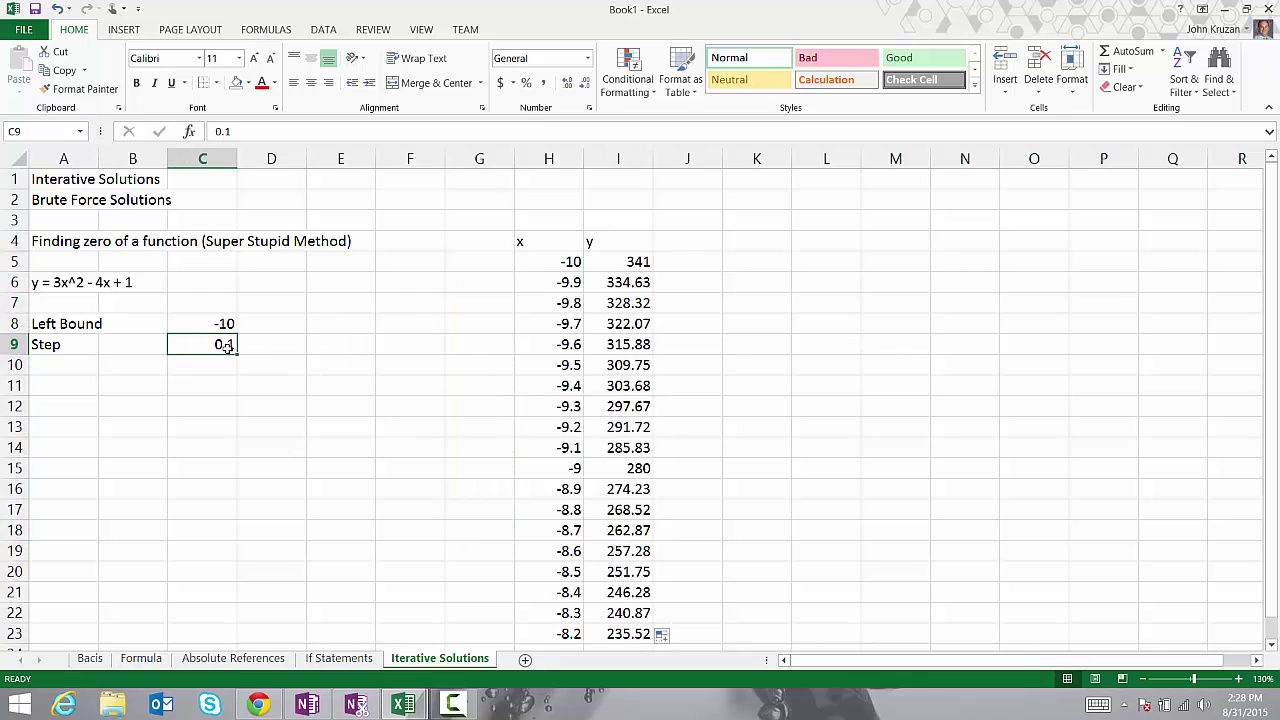
type("1")
key("Return")
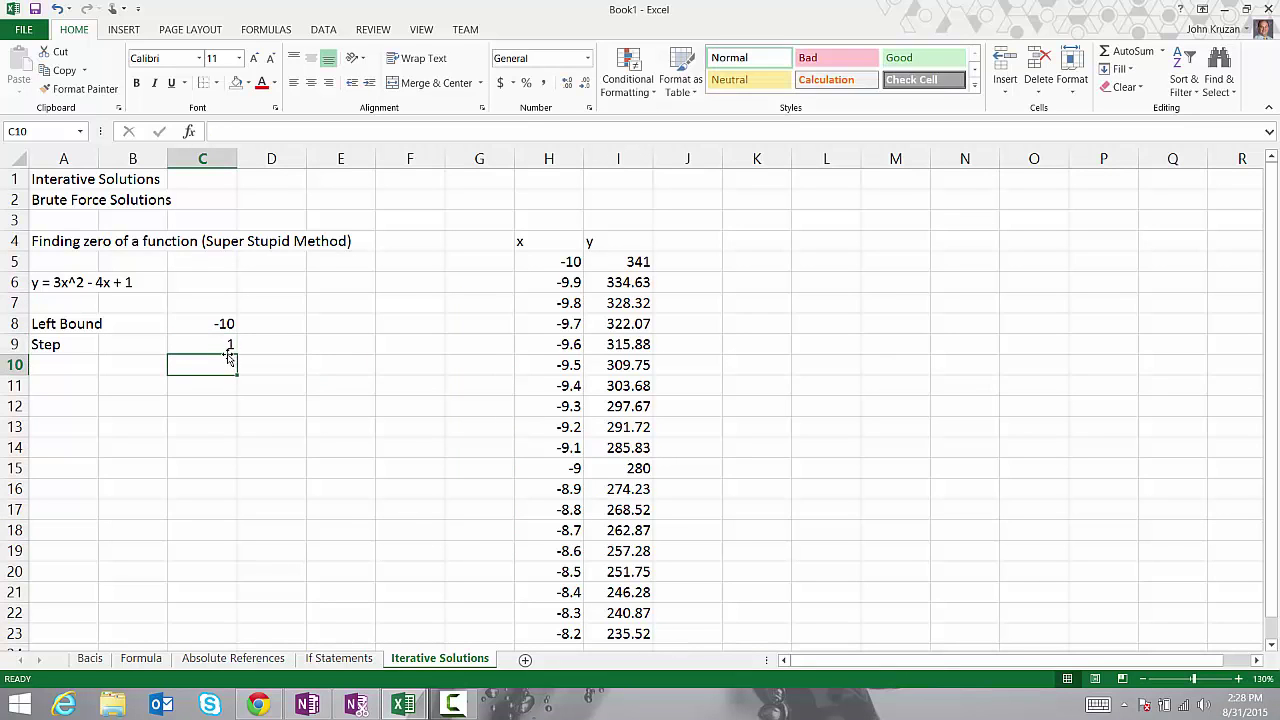
Replace the hard-coded 0.1 in H6 with the step cell, making it =H5+C9, and fill it down through H23.
left_click(561, 283)
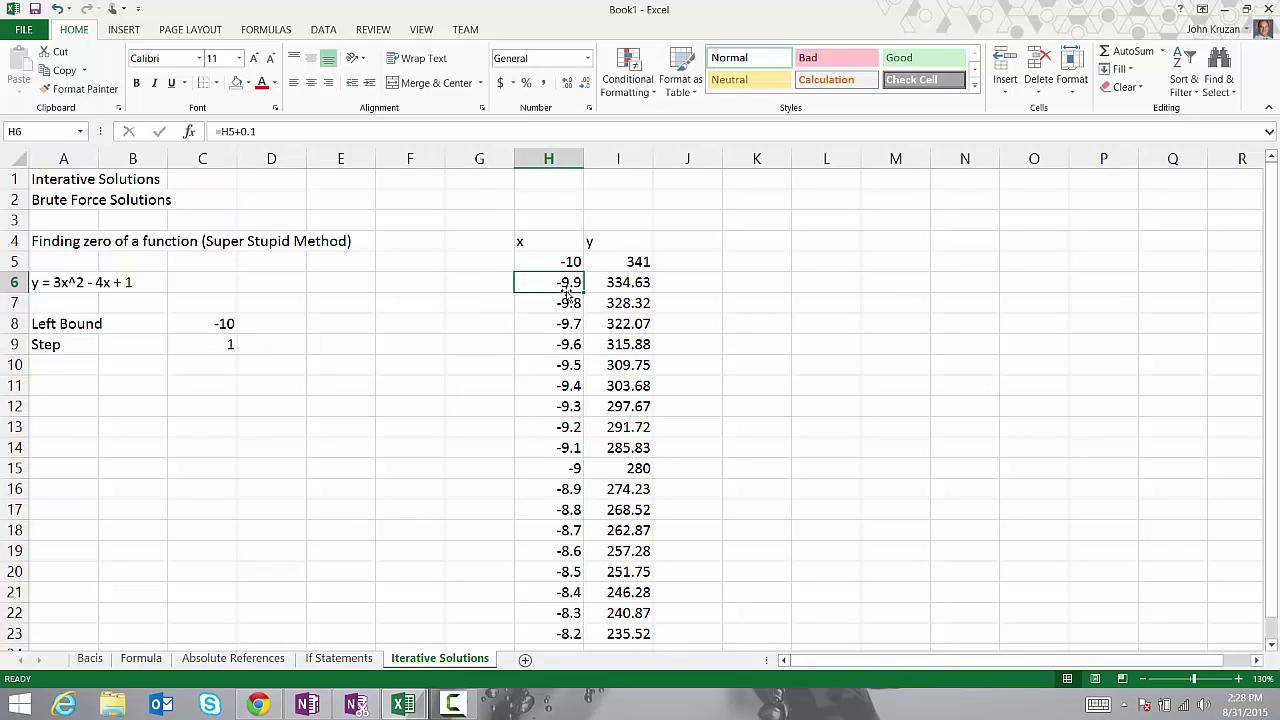
left_click(256, 131)
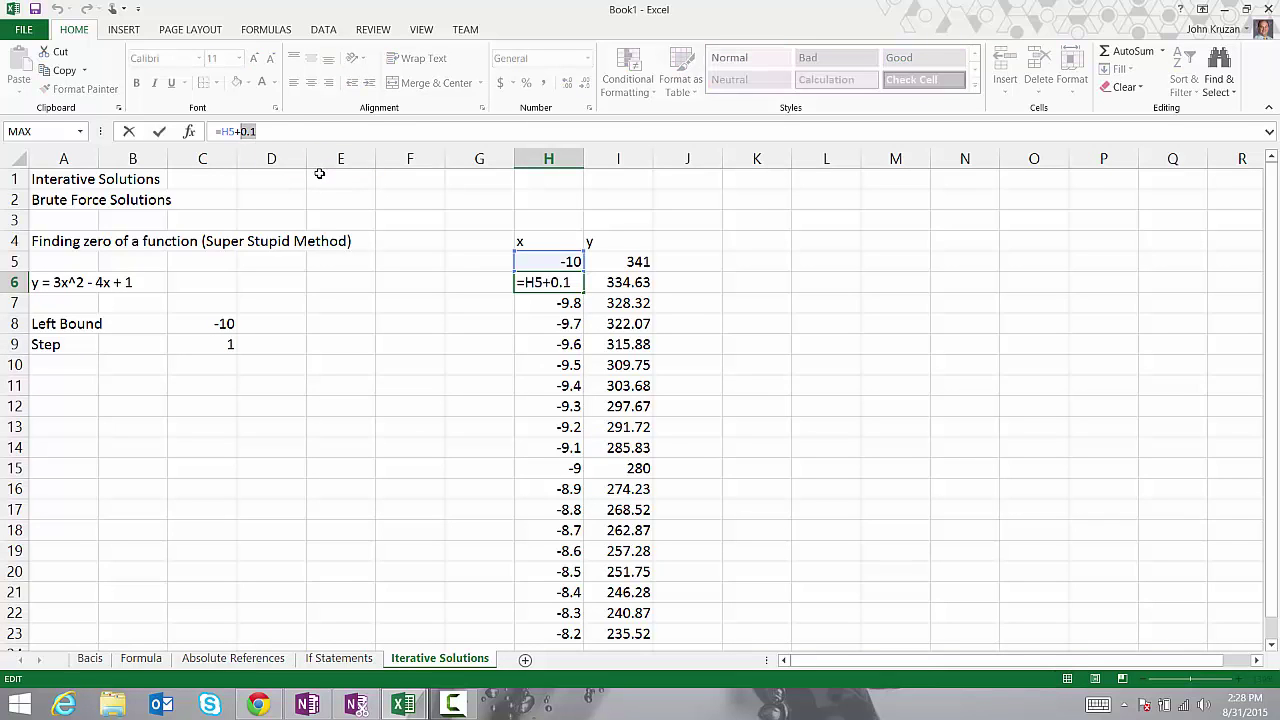
left_click(206, 348)
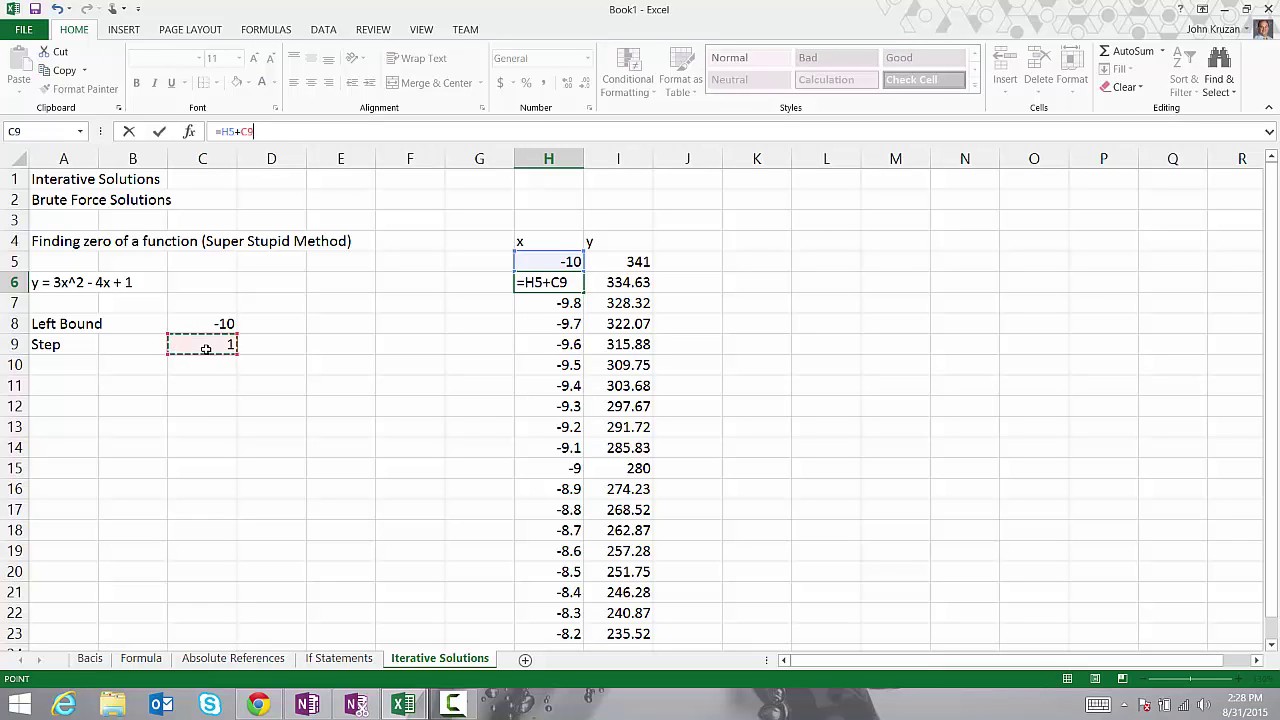
key("Return")
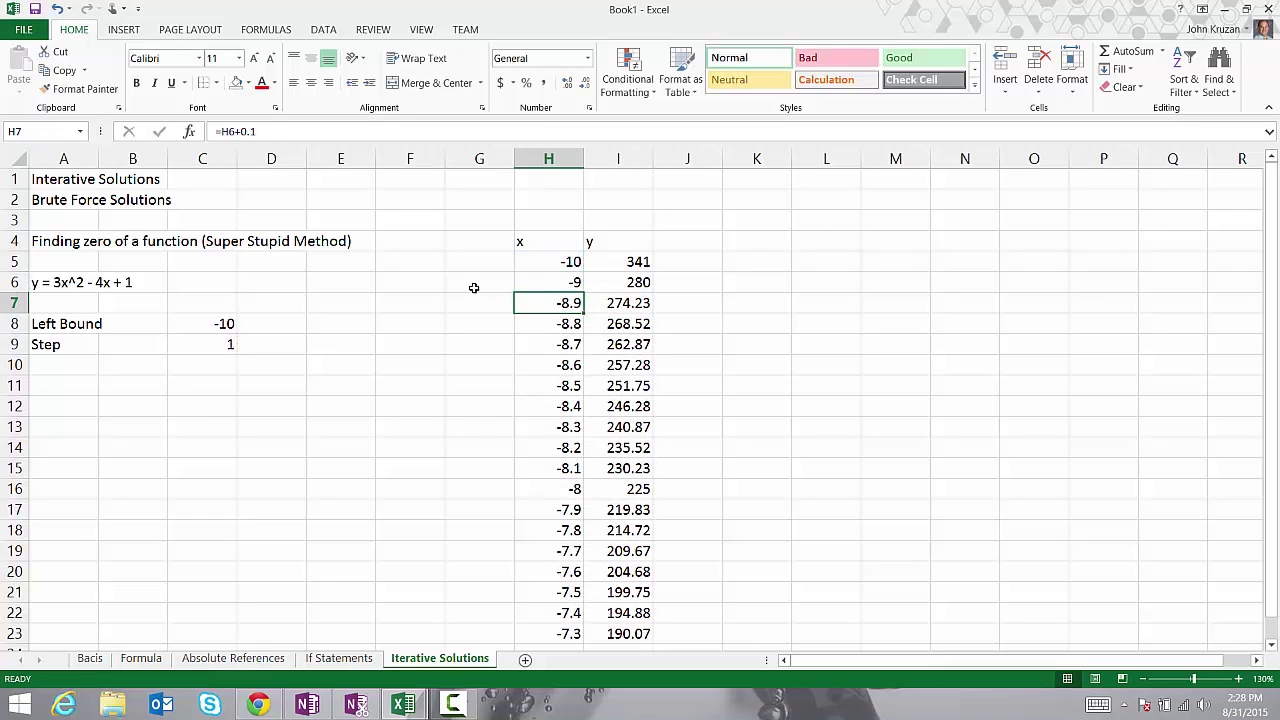
left_click(552, 282)
left_click_drag(583, 291, 583, 540)
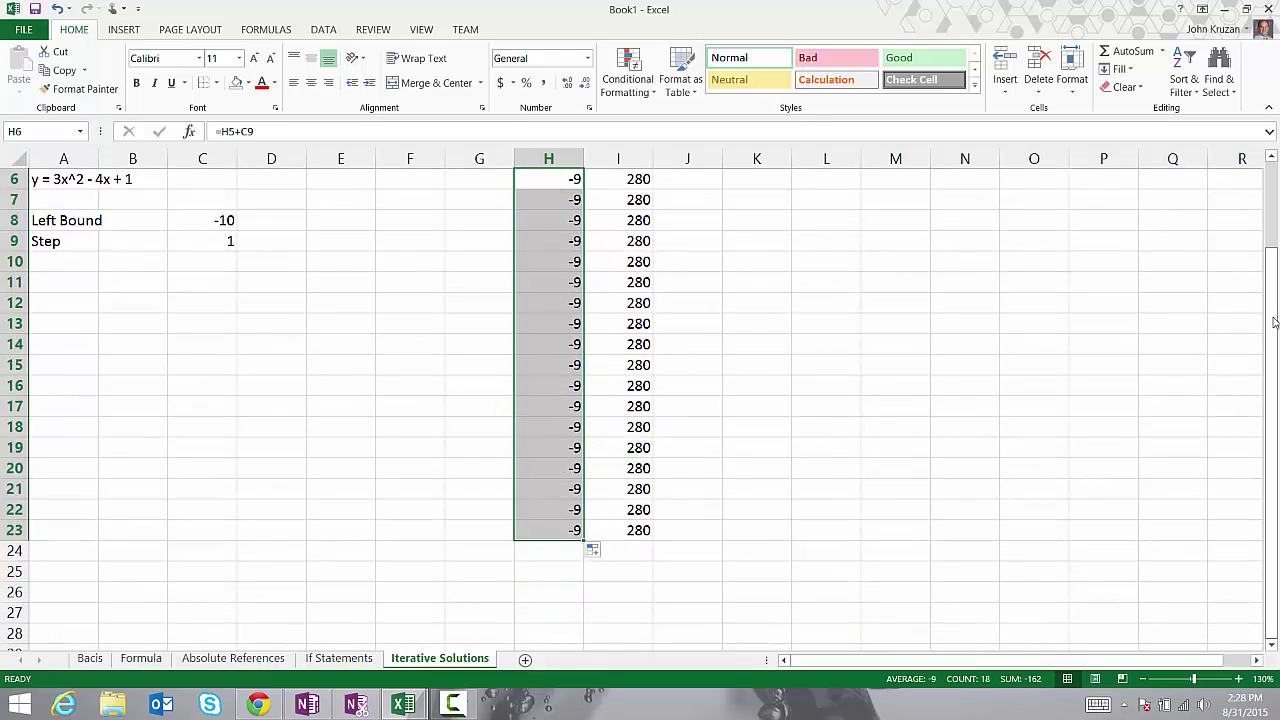
mouse_move(1274, 322)
left_mouse_down()
mouse_move(1274, 280)
mouse_move(1273, 316)
left_mouse_up()
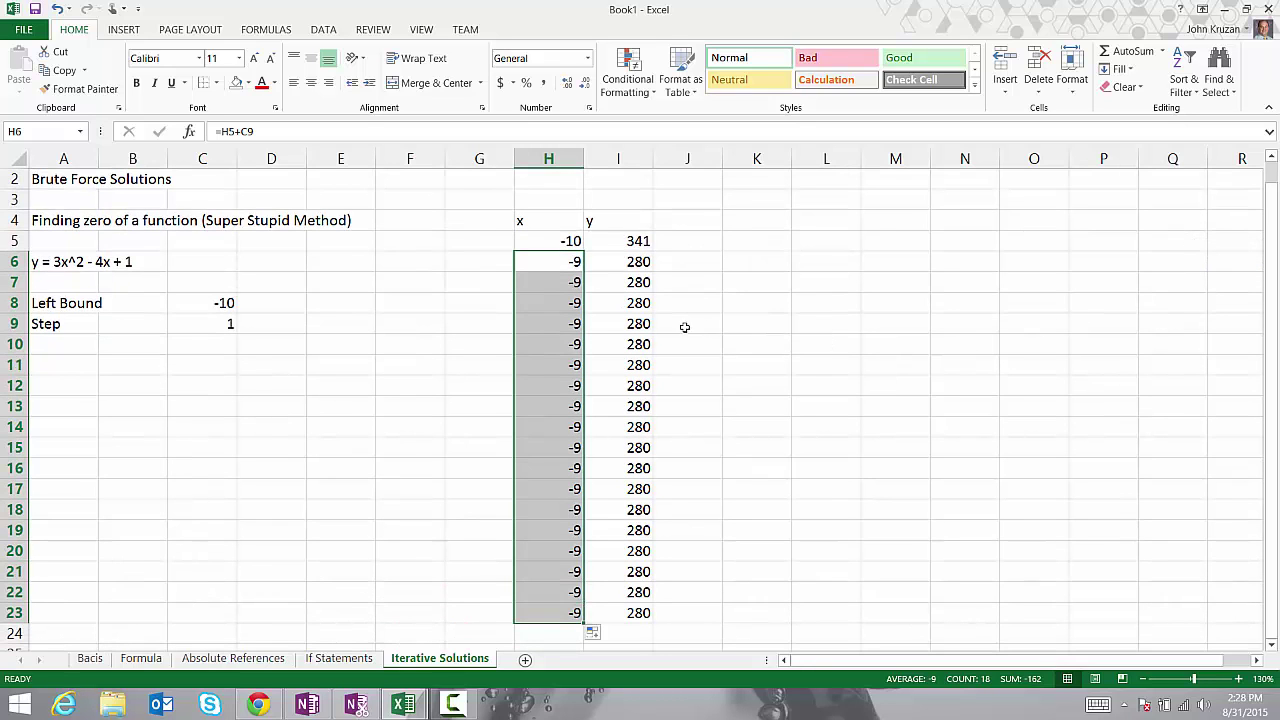
Make the step reference in H6 absolute, =H5+$C$9, and fill the formula down through H23 again.
left_click(562, 265)
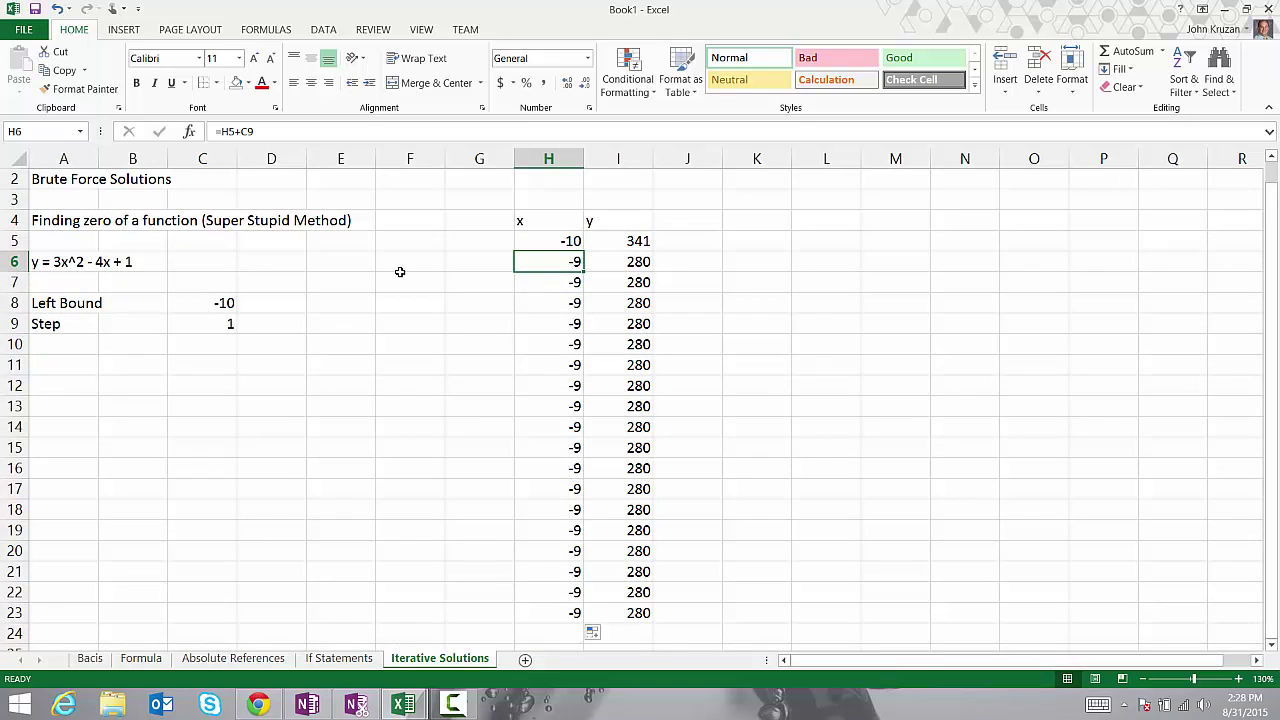
left_click(242, 131)
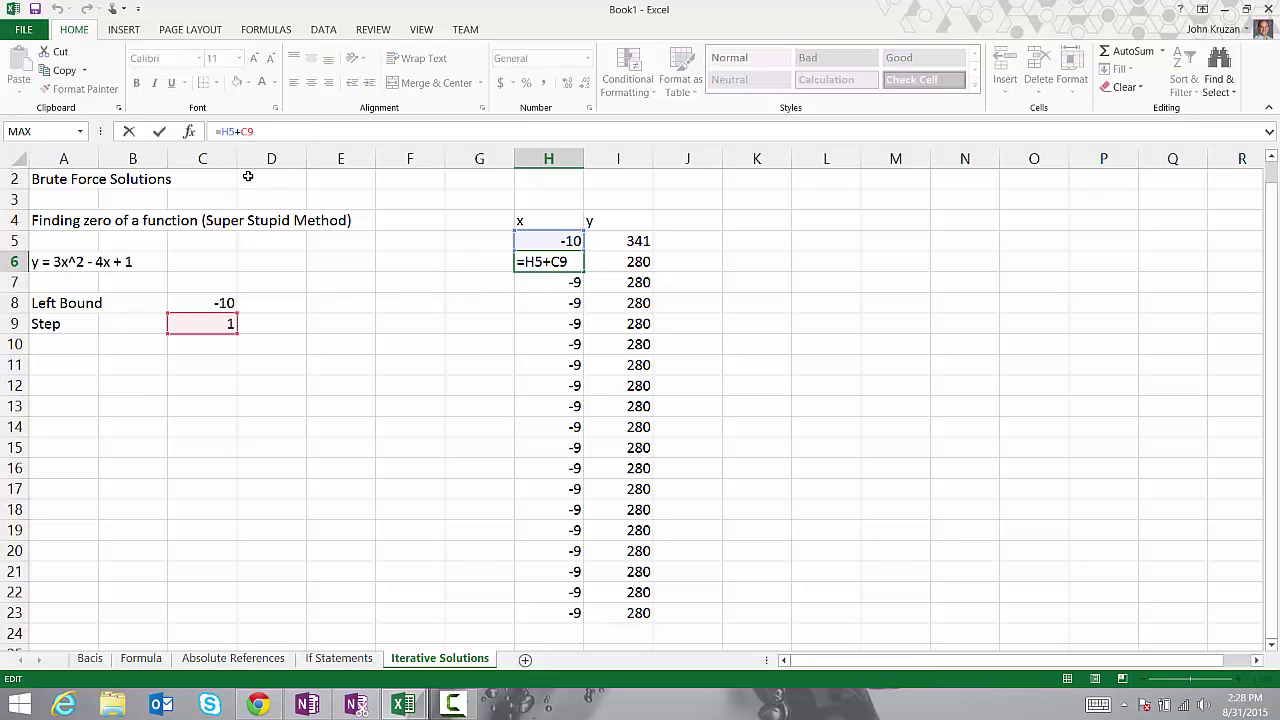
type("$C$")
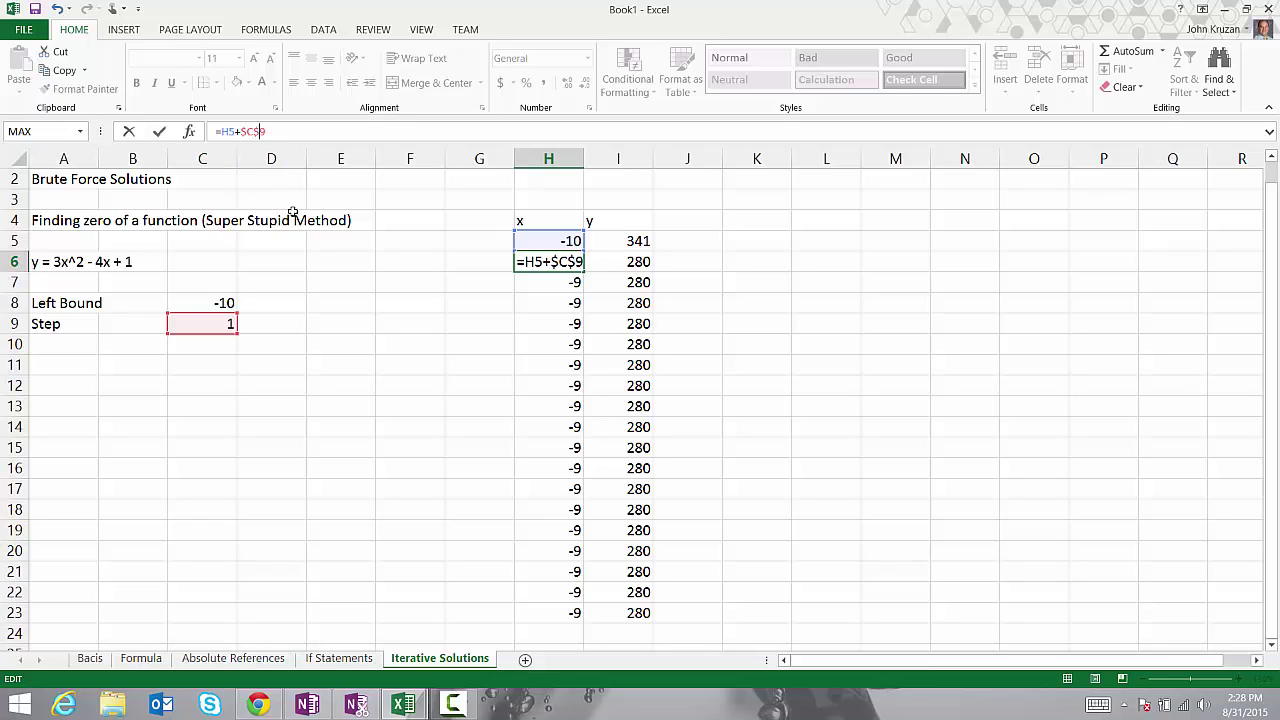
key("Return")
left_click(562, 257)
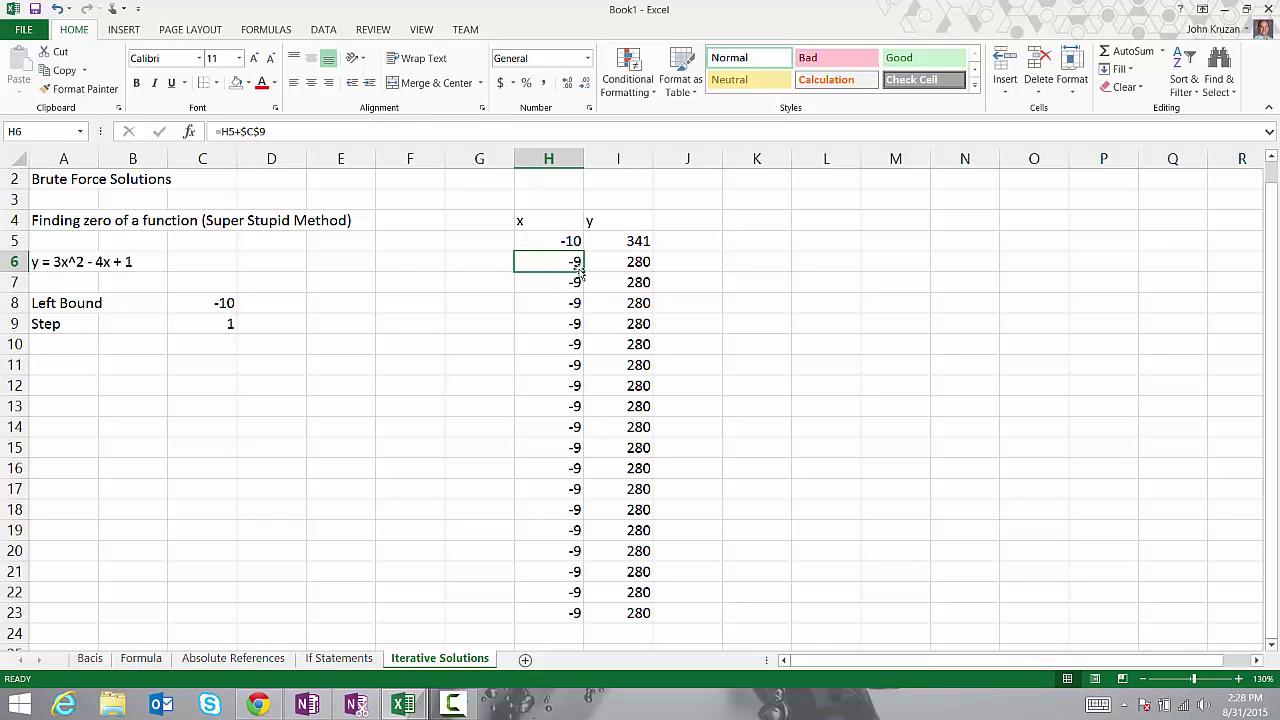
double_click(584, 270)
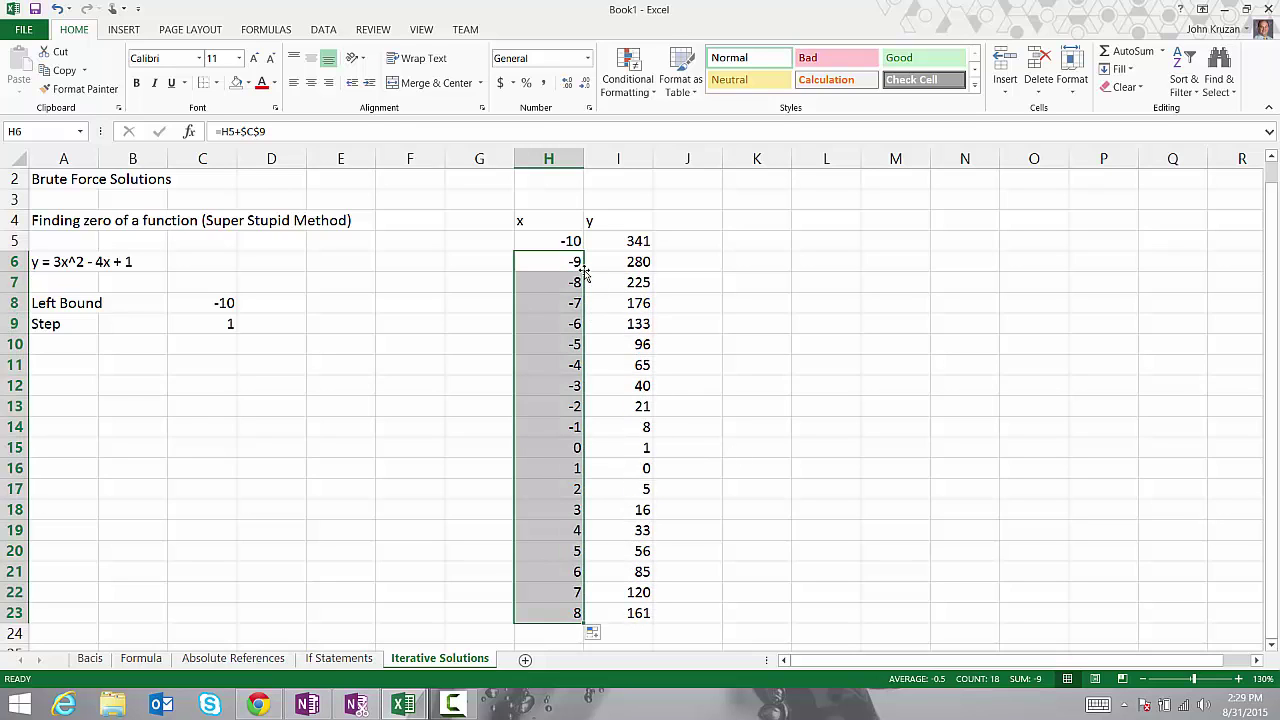
left_click(826, 594)
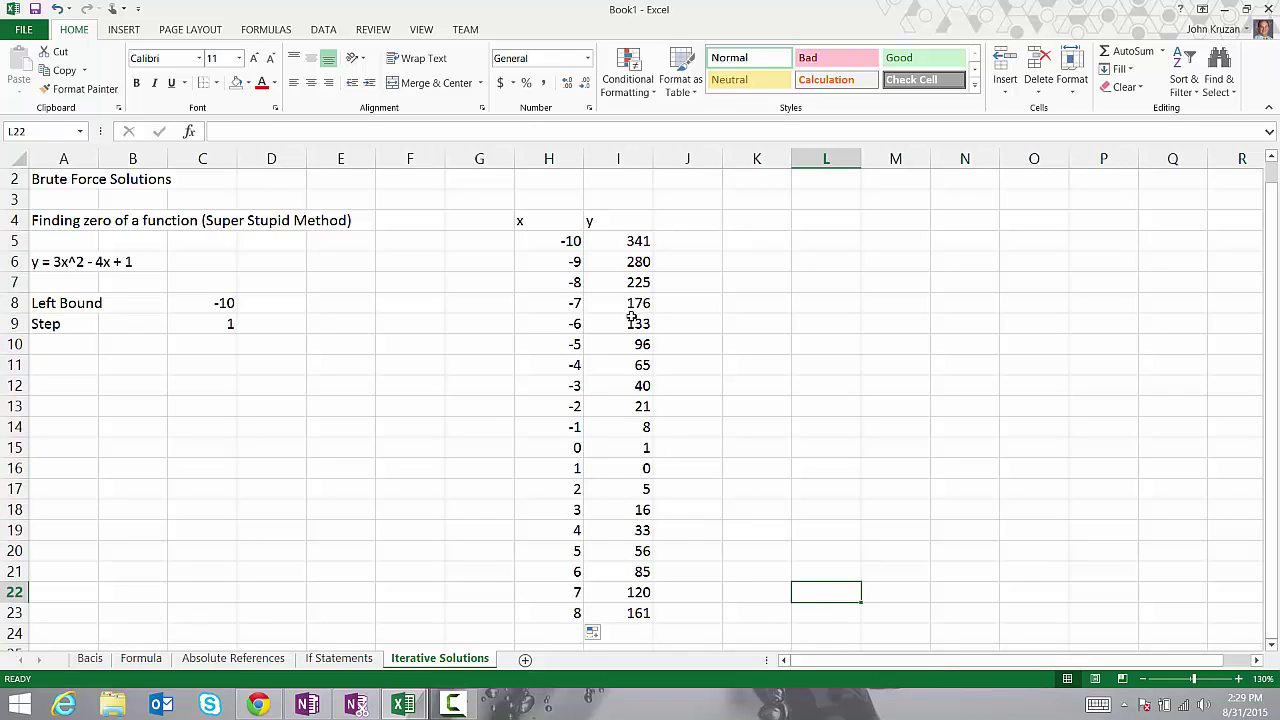
Format the y values in I5:I23 to show three decimal places.
left_click(623, 468)
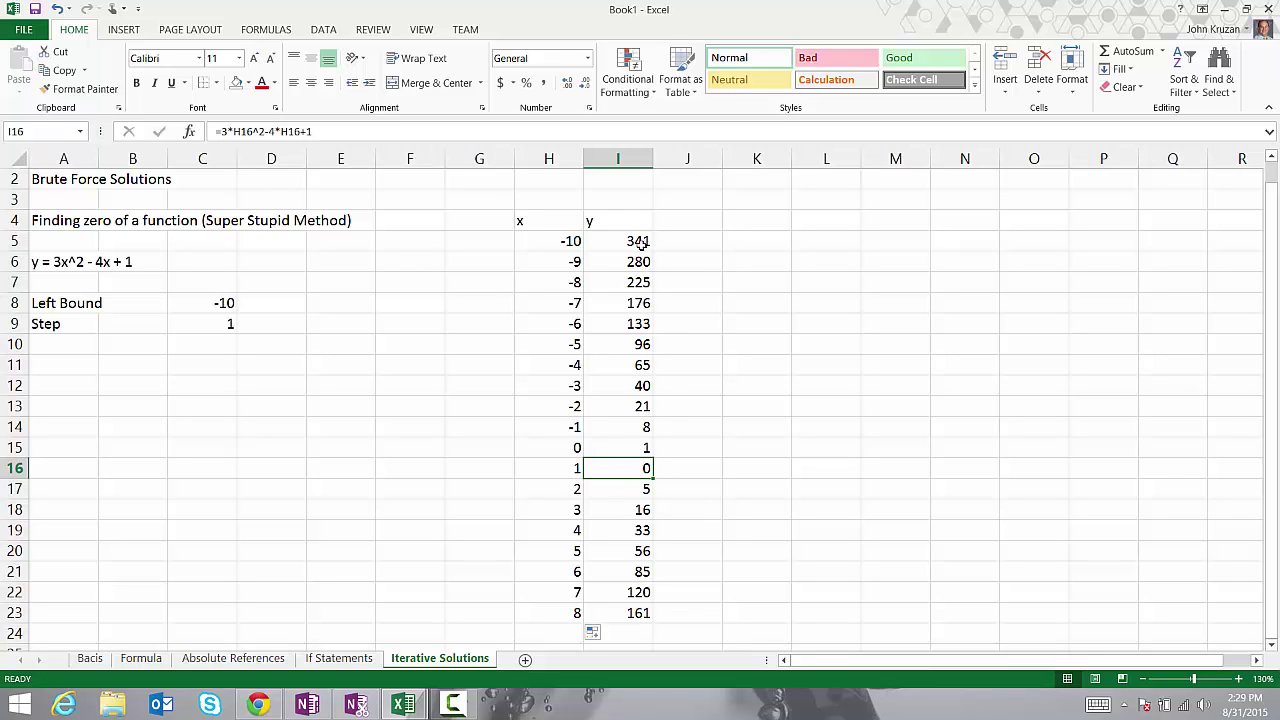
left_click(626, 159)
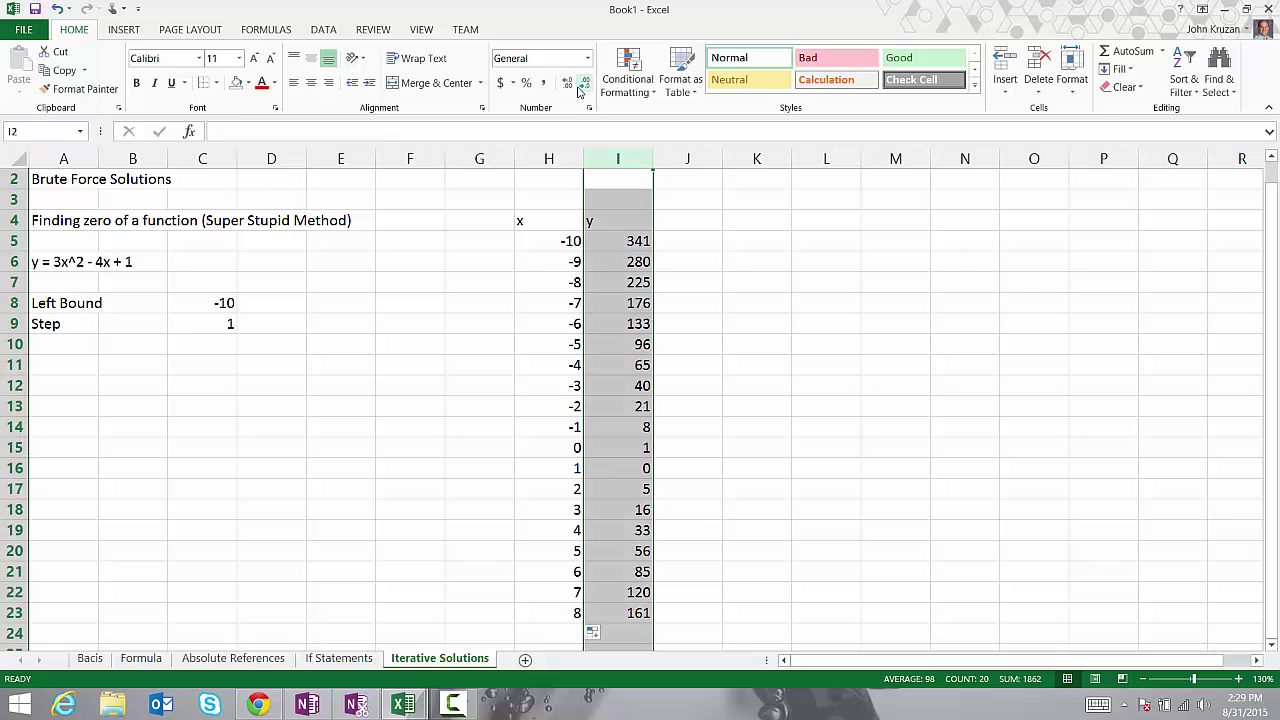
left_click(620, 244)
left_click_drag(620, 244, 642, 612)
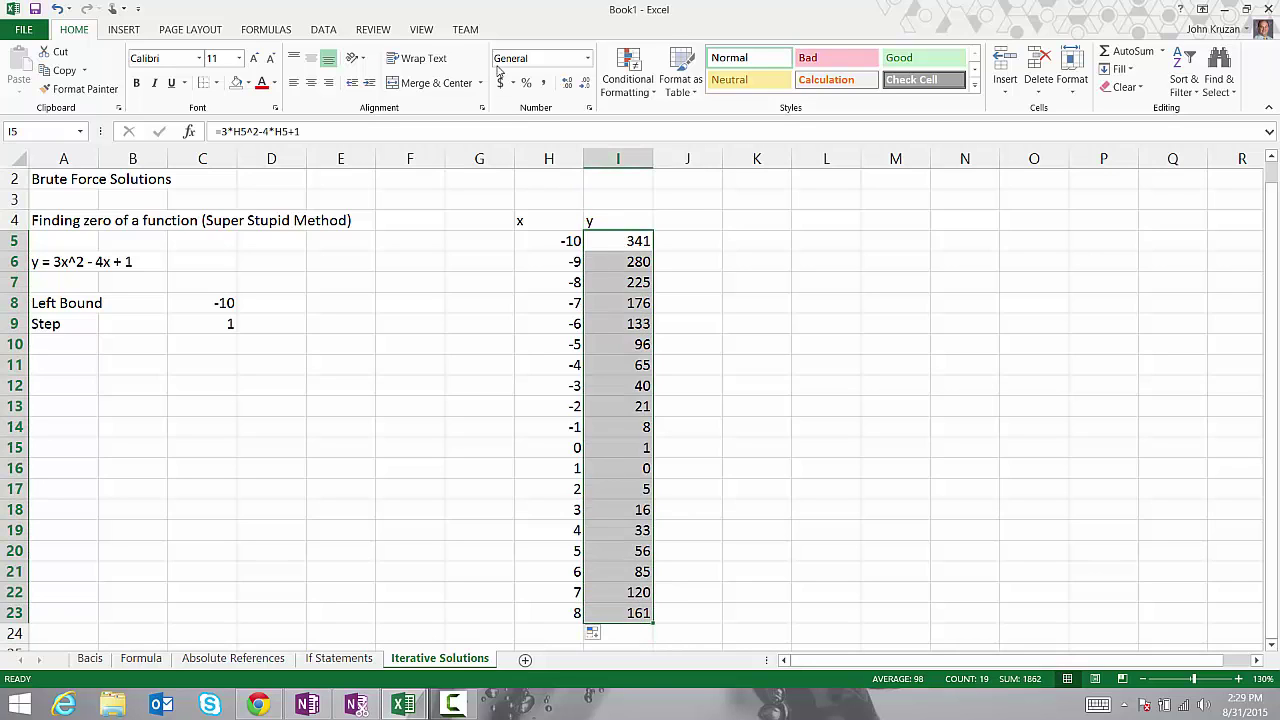
left_click(565, 83)
left_click(565, 83)
left_click(565, 83)
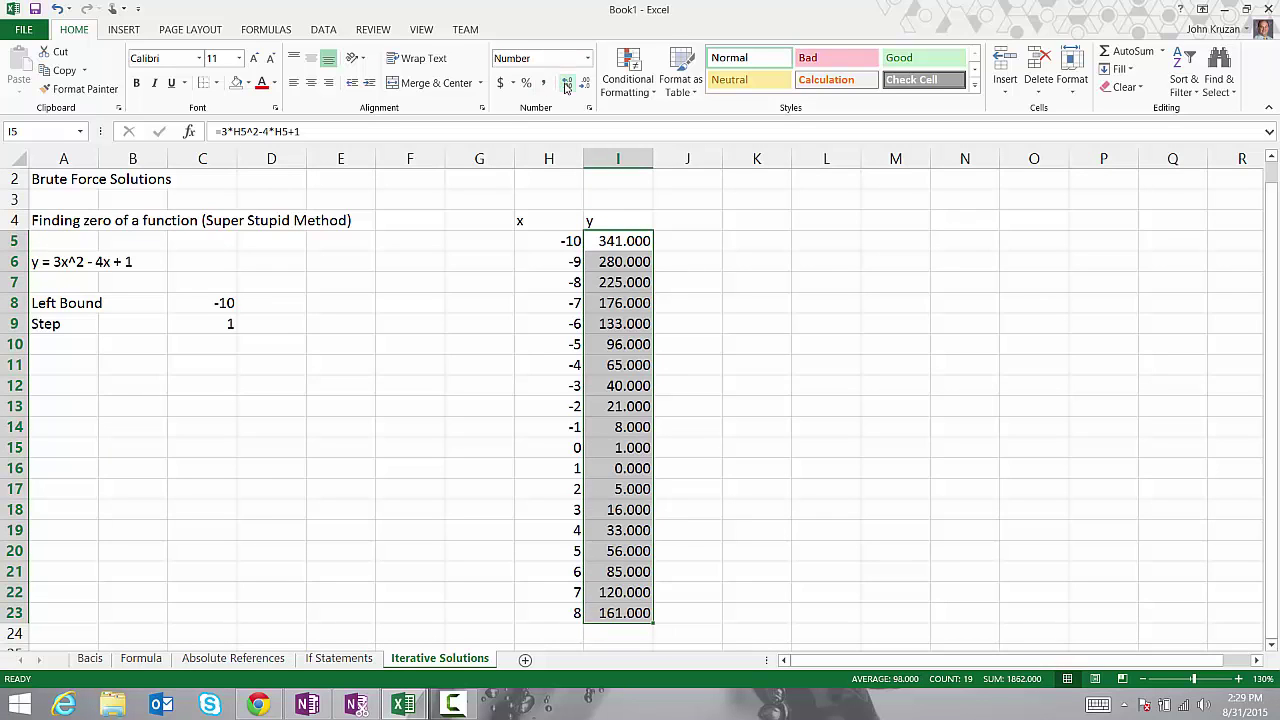
Extend the y values in I5:I23 to four decimal places and select the y value at x = 1.
left_click(565, 83)
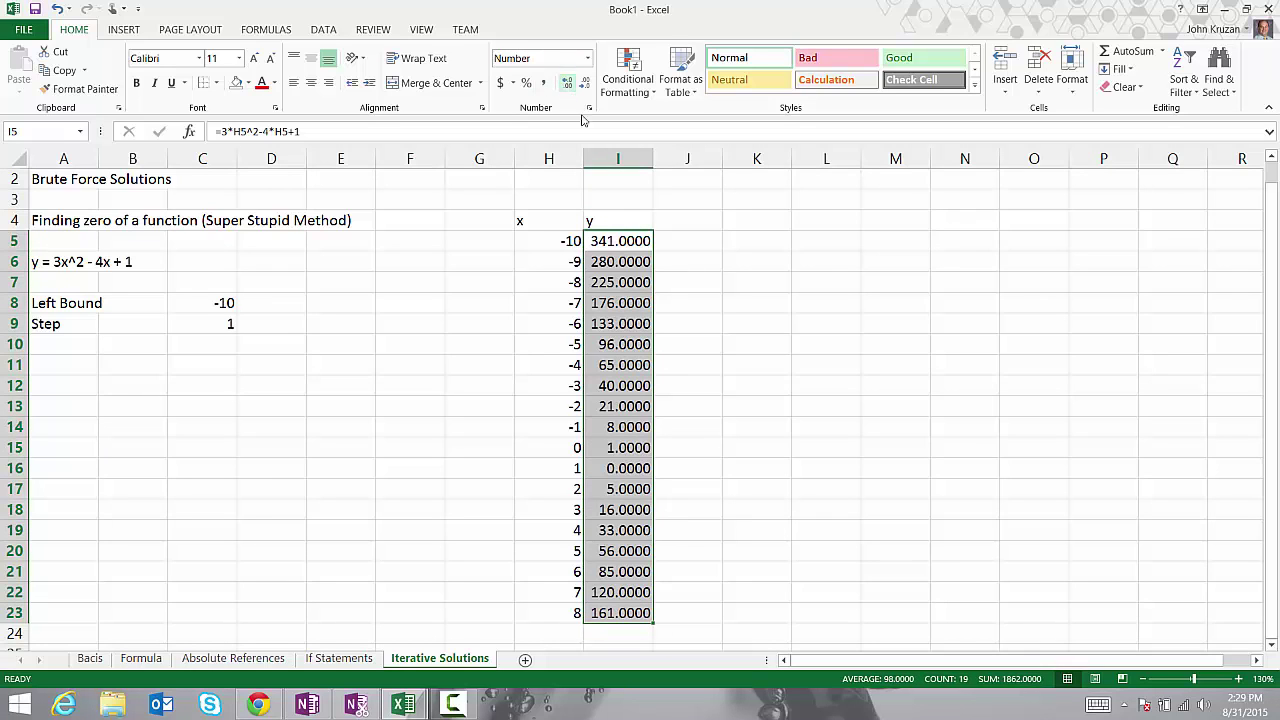
left_click(617, 470)
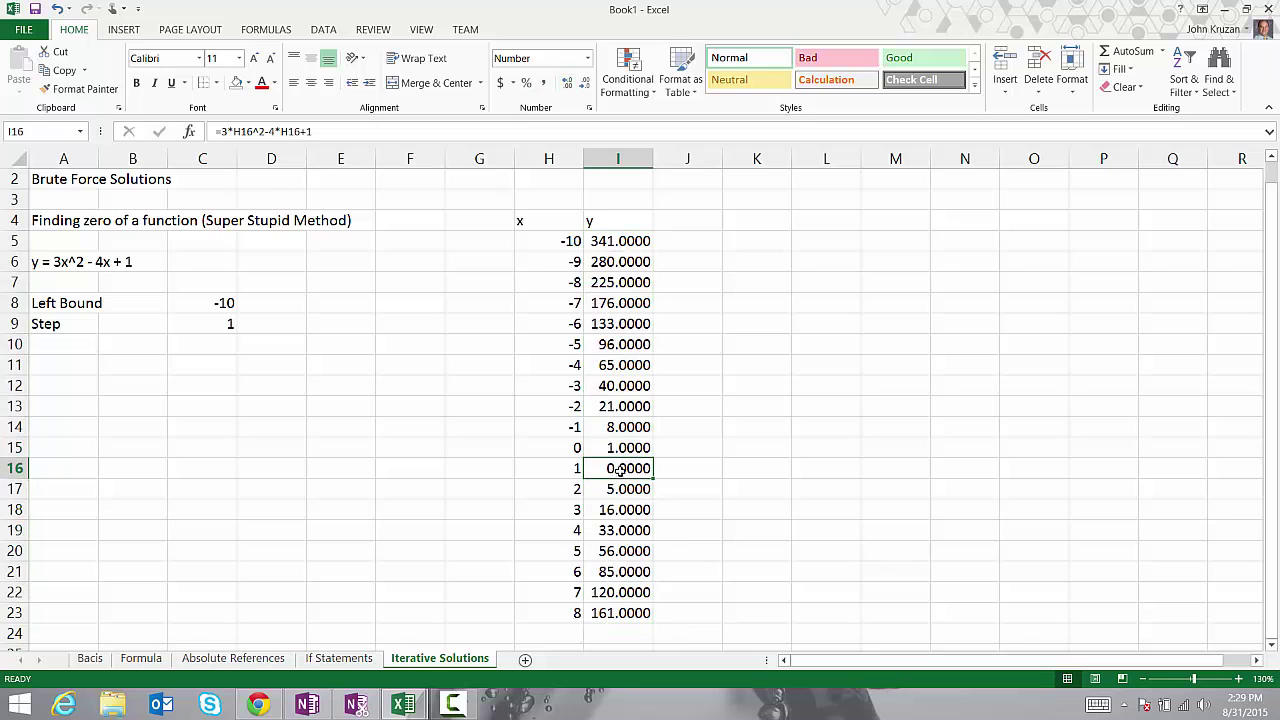
Set the step value in C9 to 0.87.
left_click(230, 324)
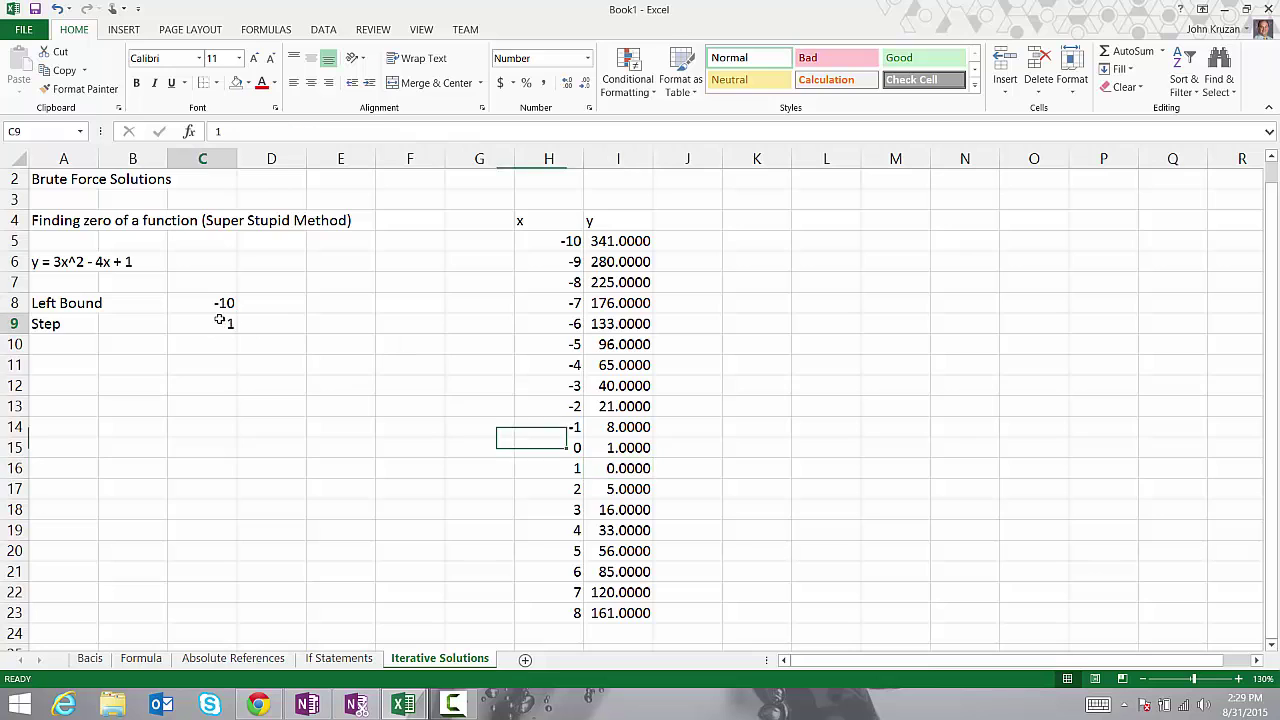
type("0")
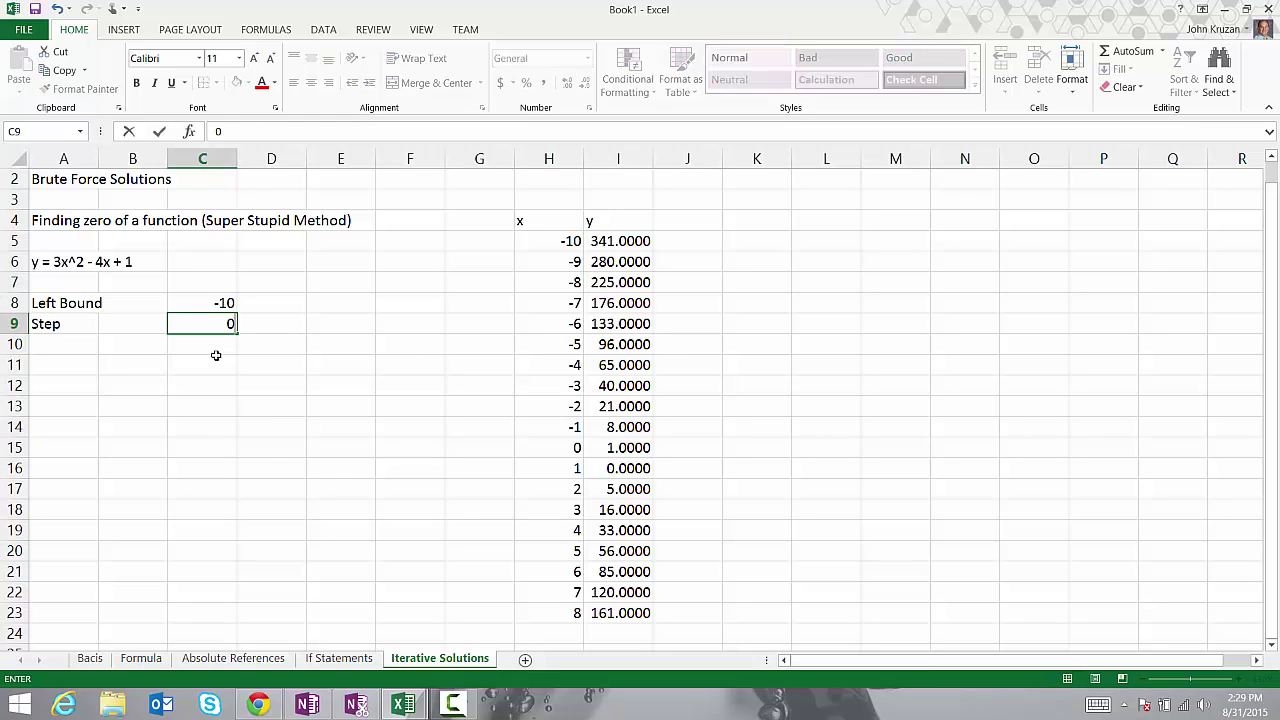
type(".87")
key("Return")
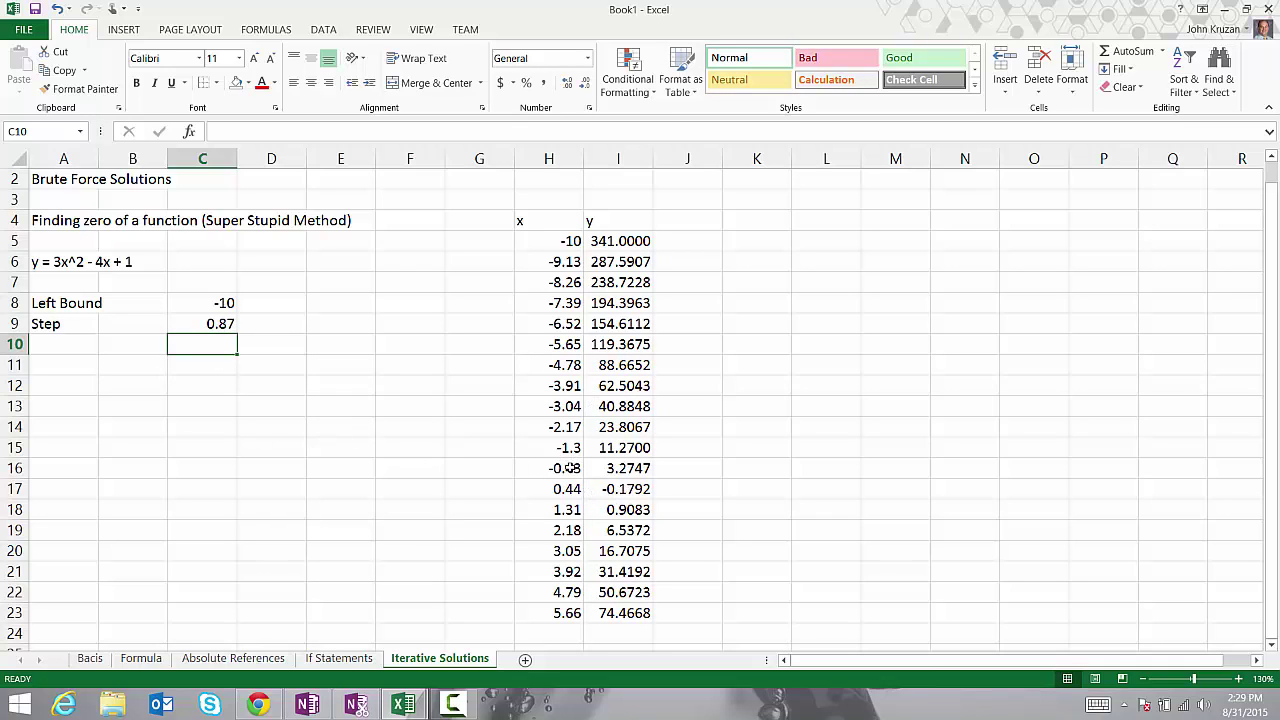
Highlight the sign-change rows H16:I17 and set the left bound in C8 to -0.43.
left_click_drag(528, 472, 620, 482)
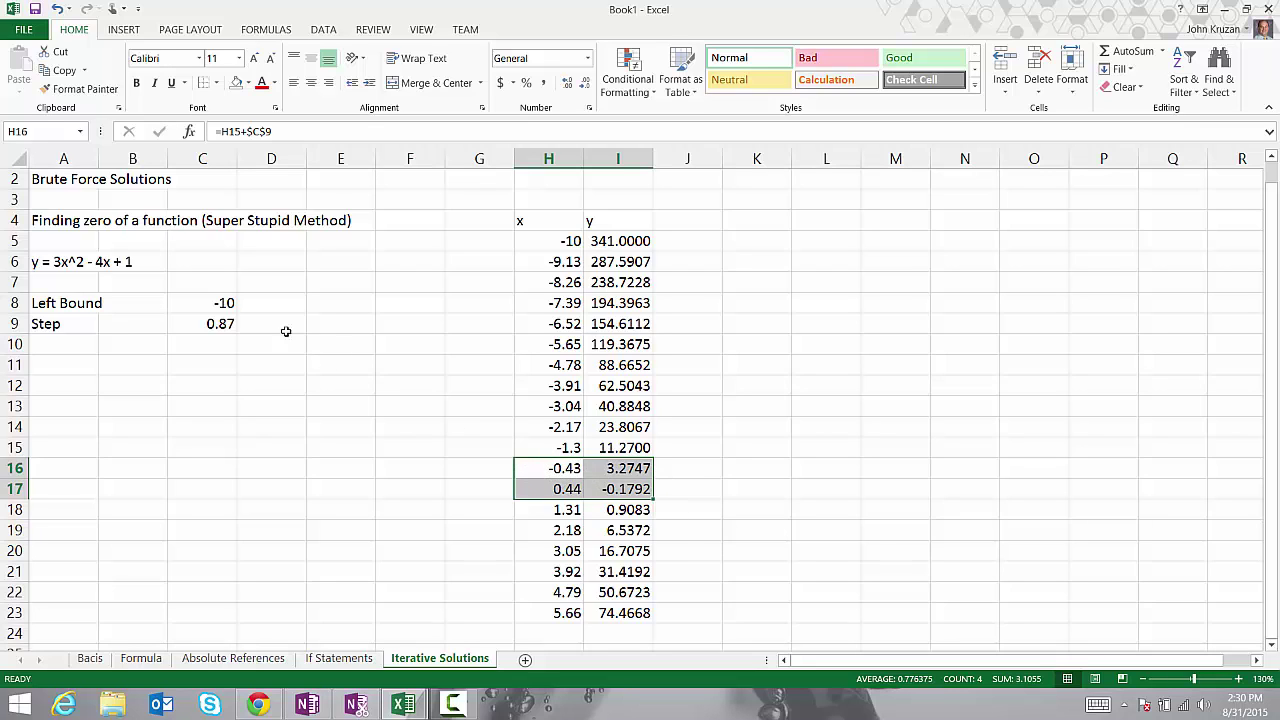
left_click(215, 303)
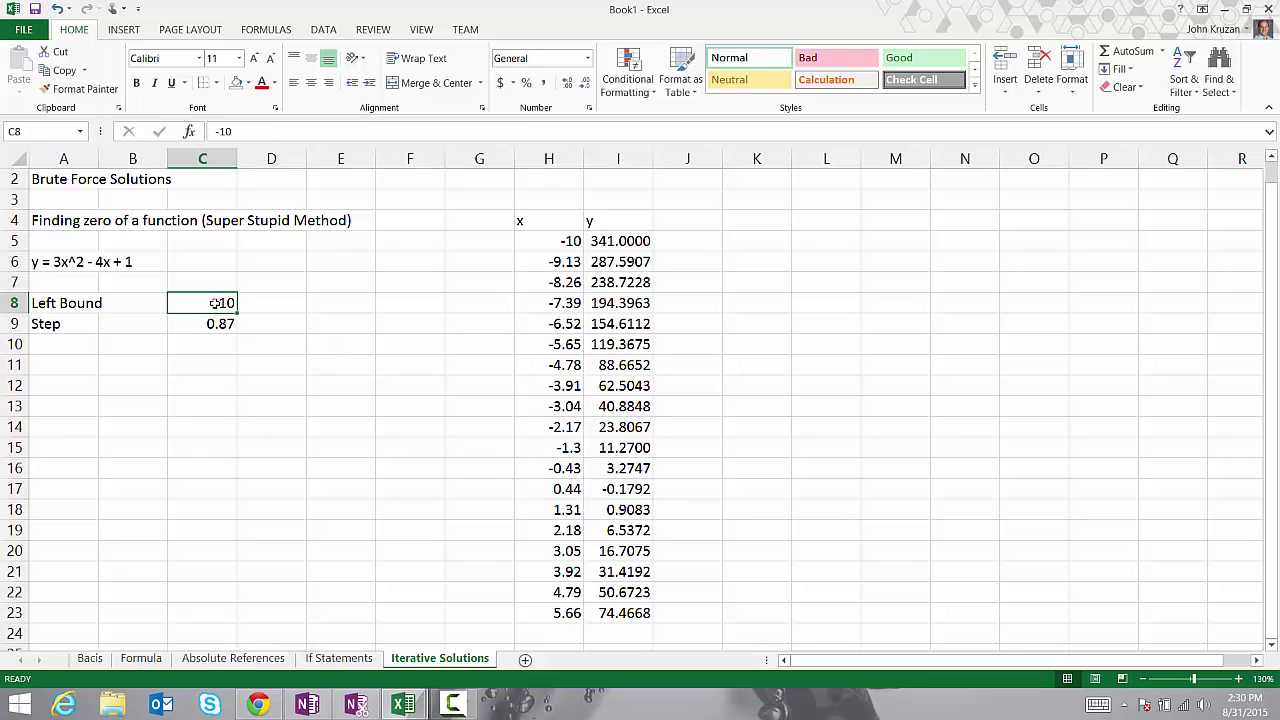
type("-0.4")
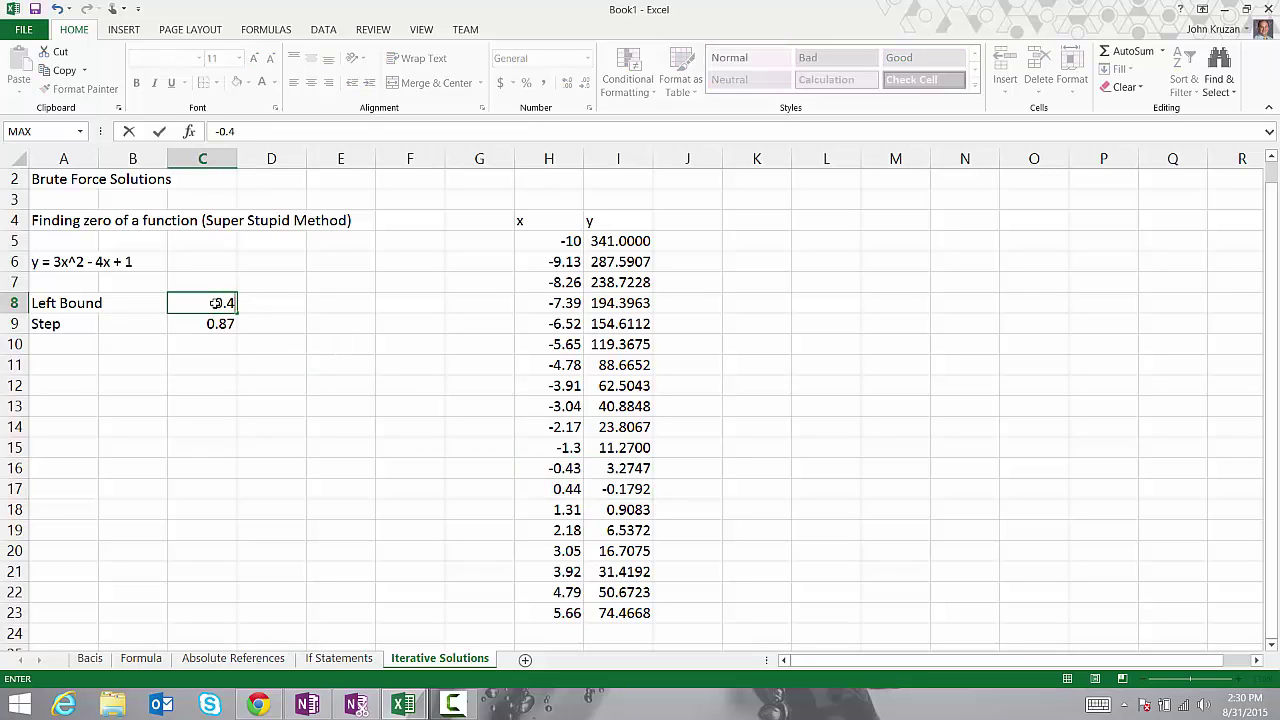
type("3")
key("Return")
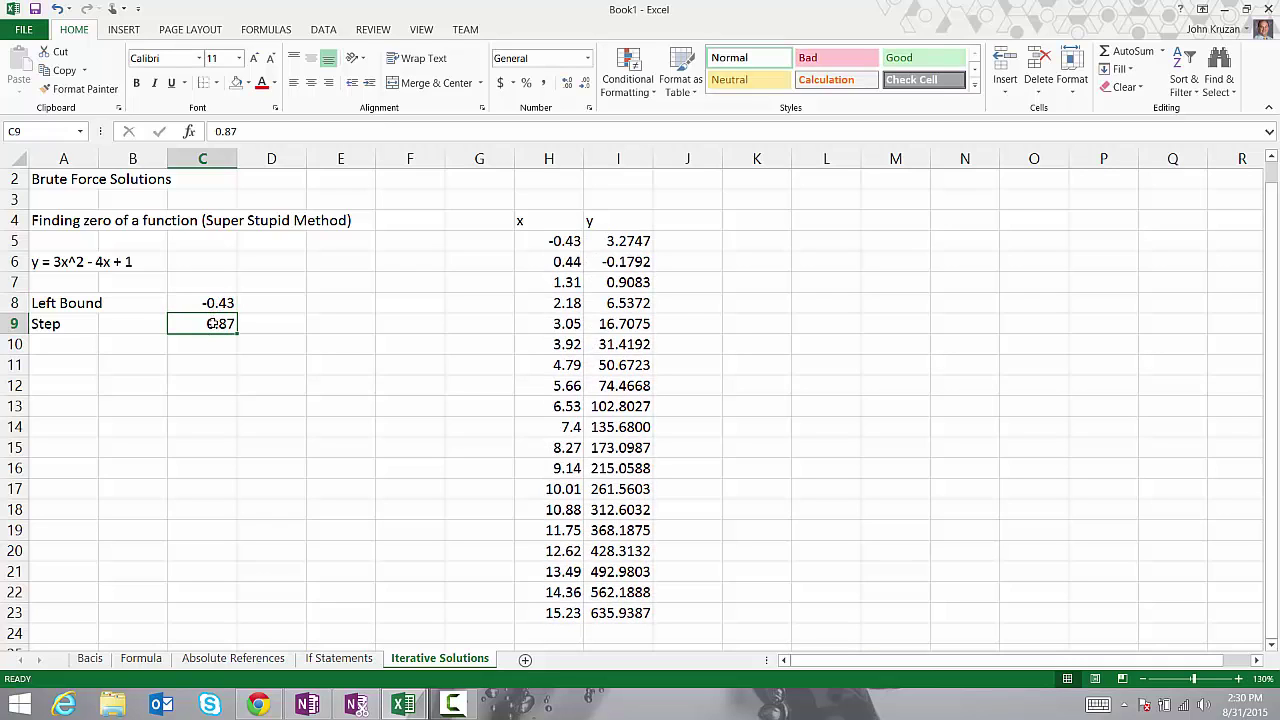
Refine the step value in C9 to 0.05.
key("BackSpace")
type("0.0")
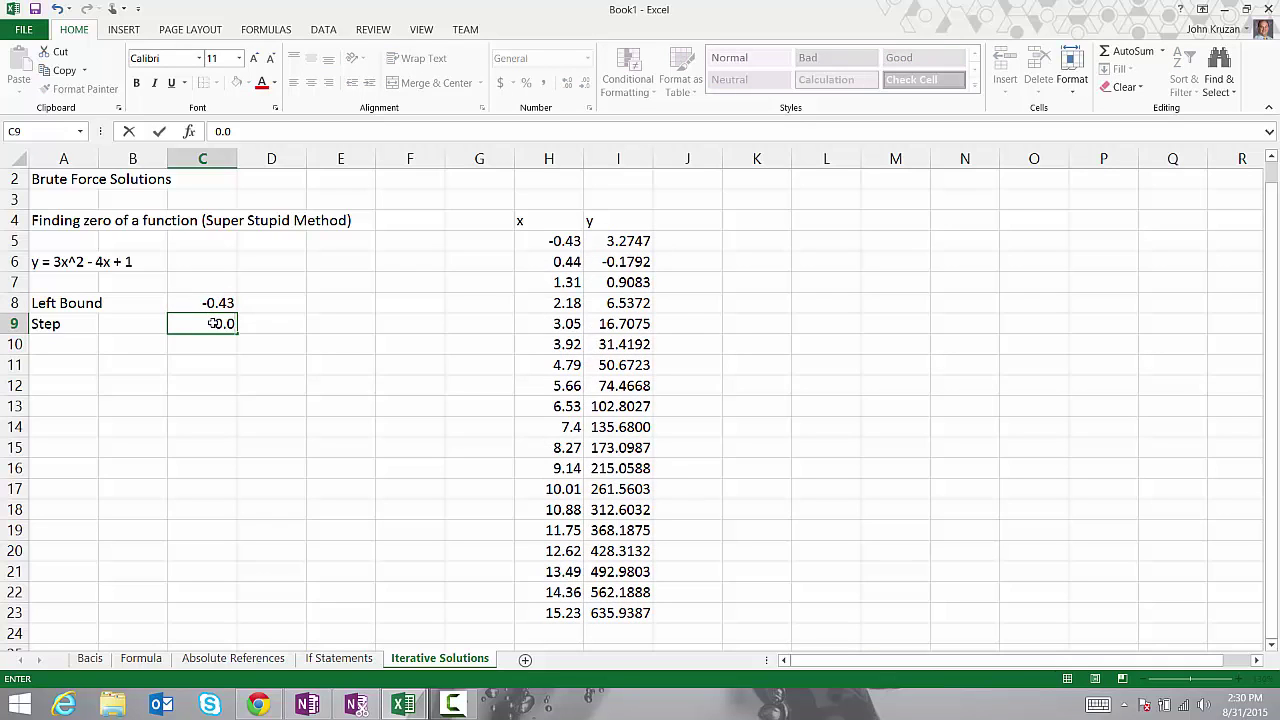
type("5")
key("Return")
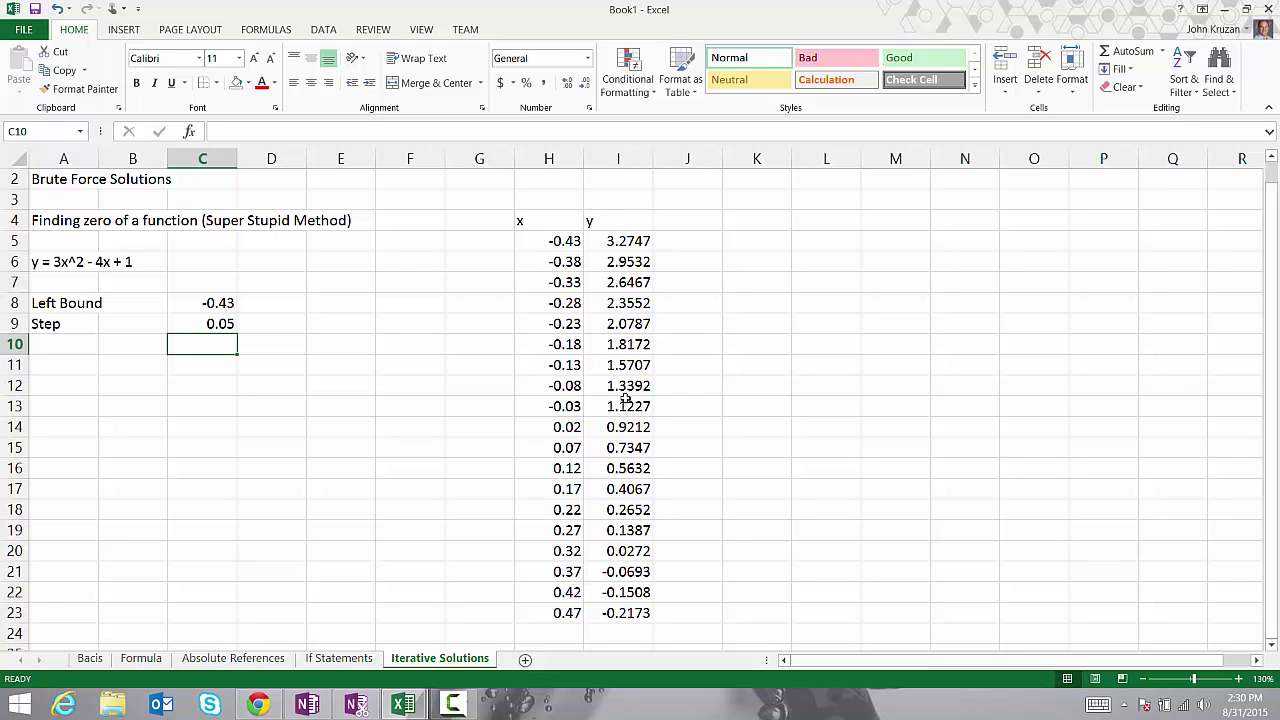
Highlight the sign-change rows H20:I21 and set the left bound in C8 to 0.32.
left_click_drag(567, 551, 608, 566)
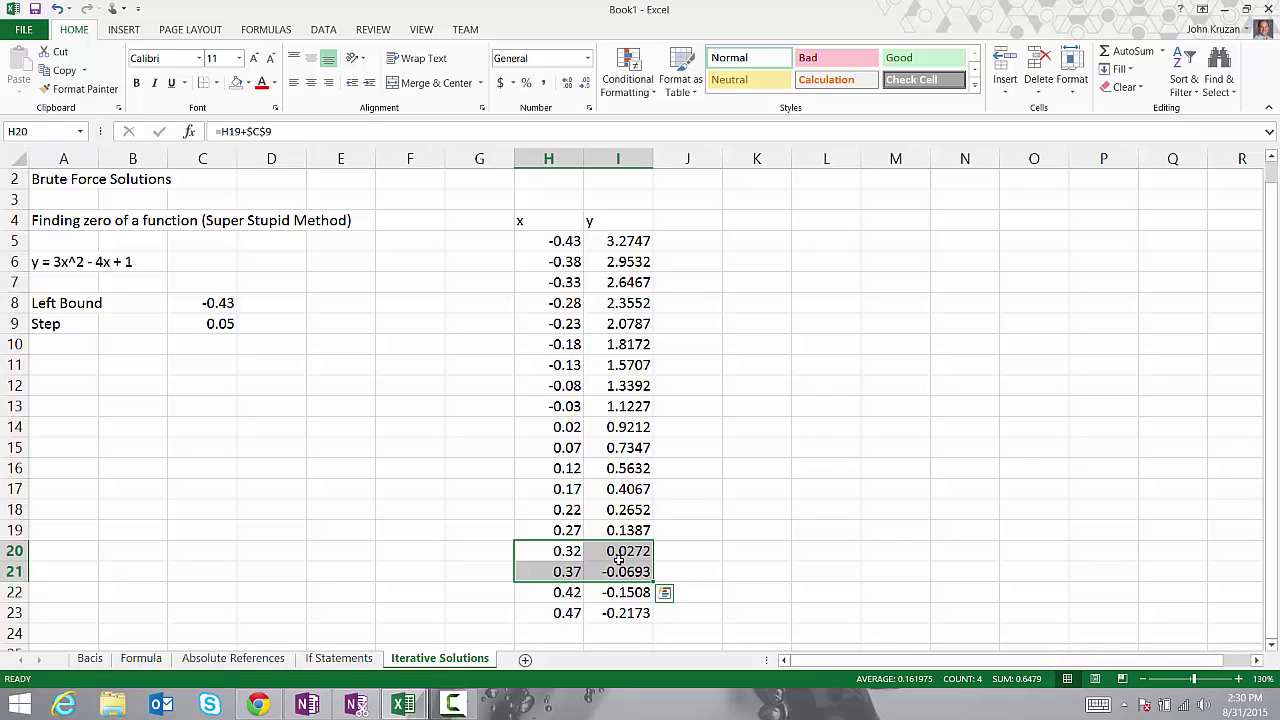
left_click(213, 303)
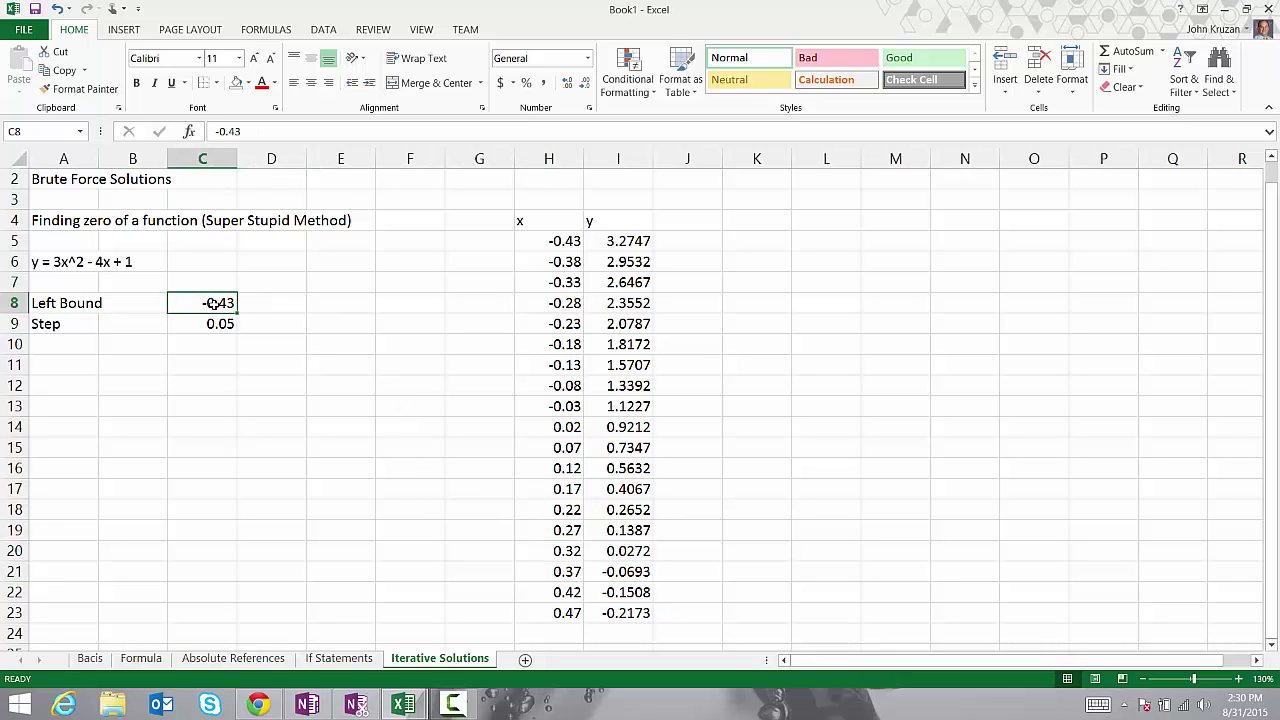
type("0.32")
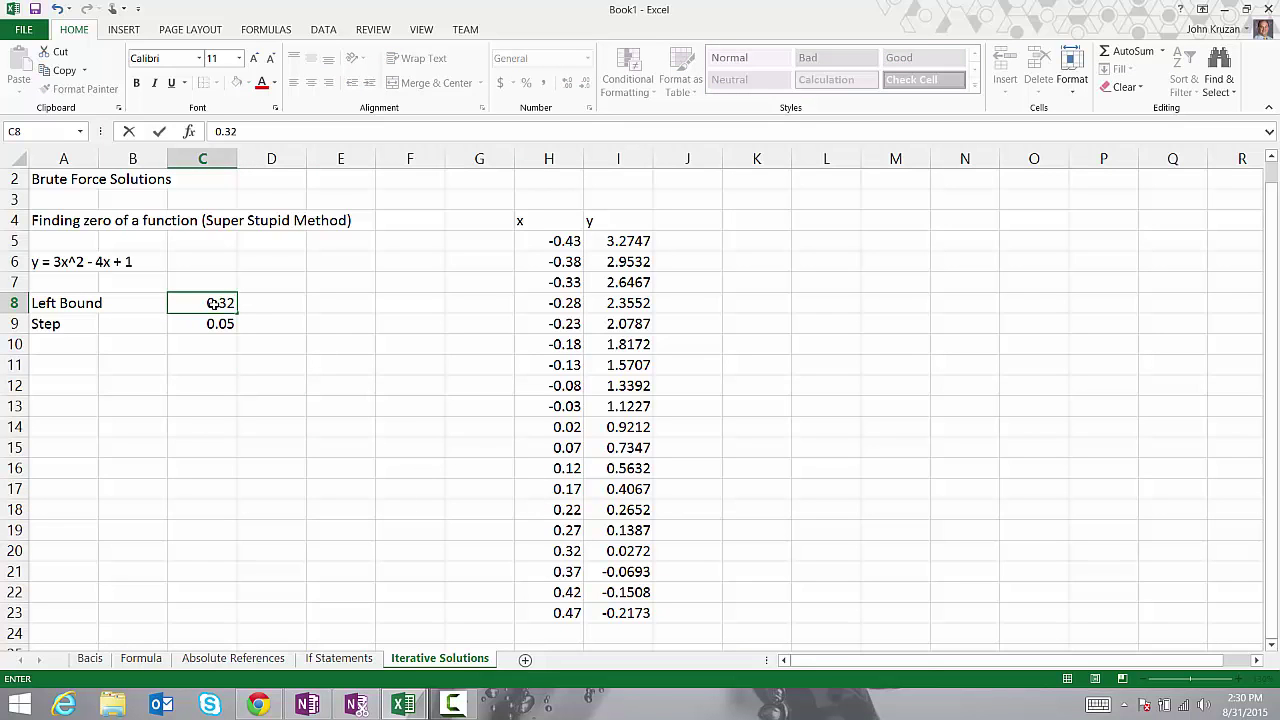
key("Return")
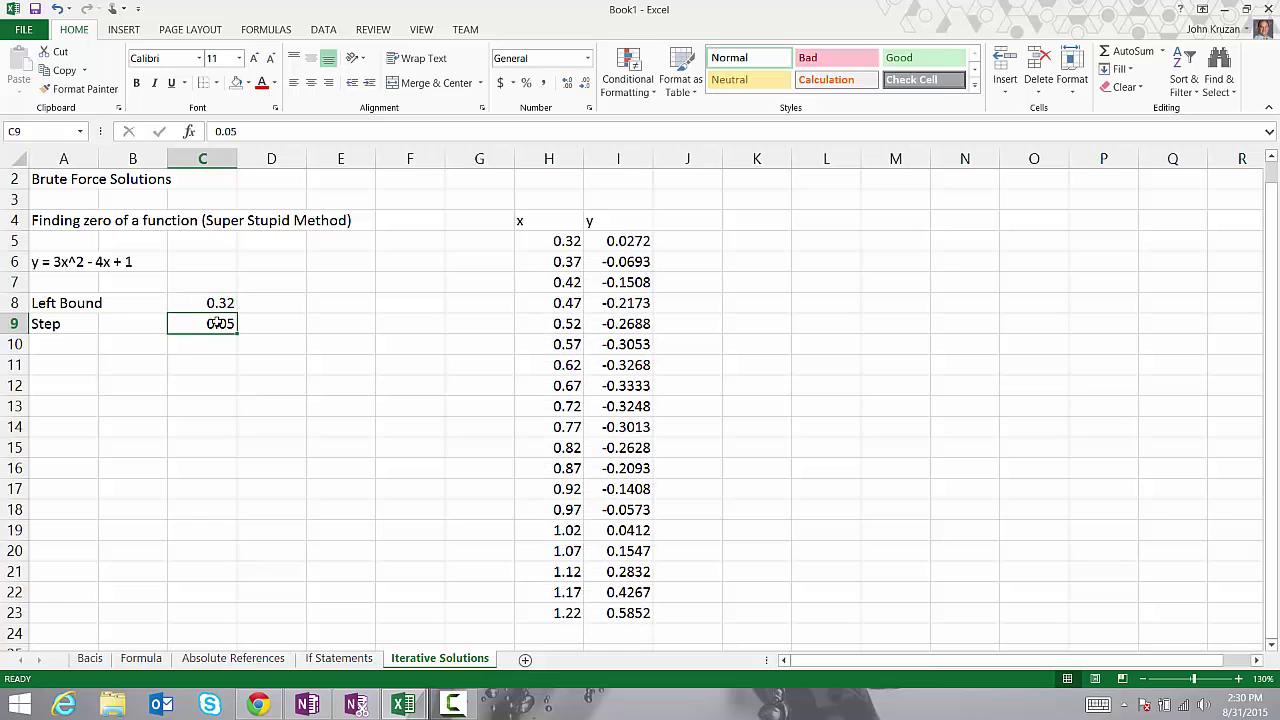
Change the step value in C9 to 0.055.
left_click(235, 138)
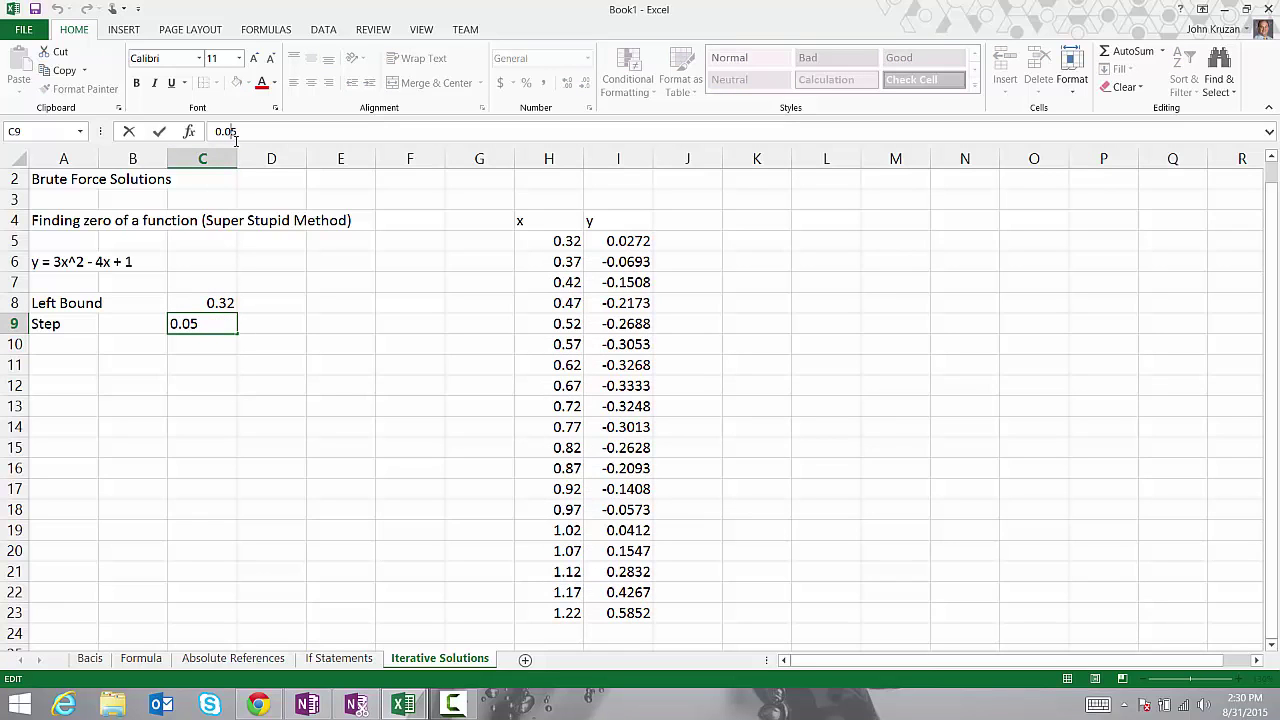
type("5")
key("Return")
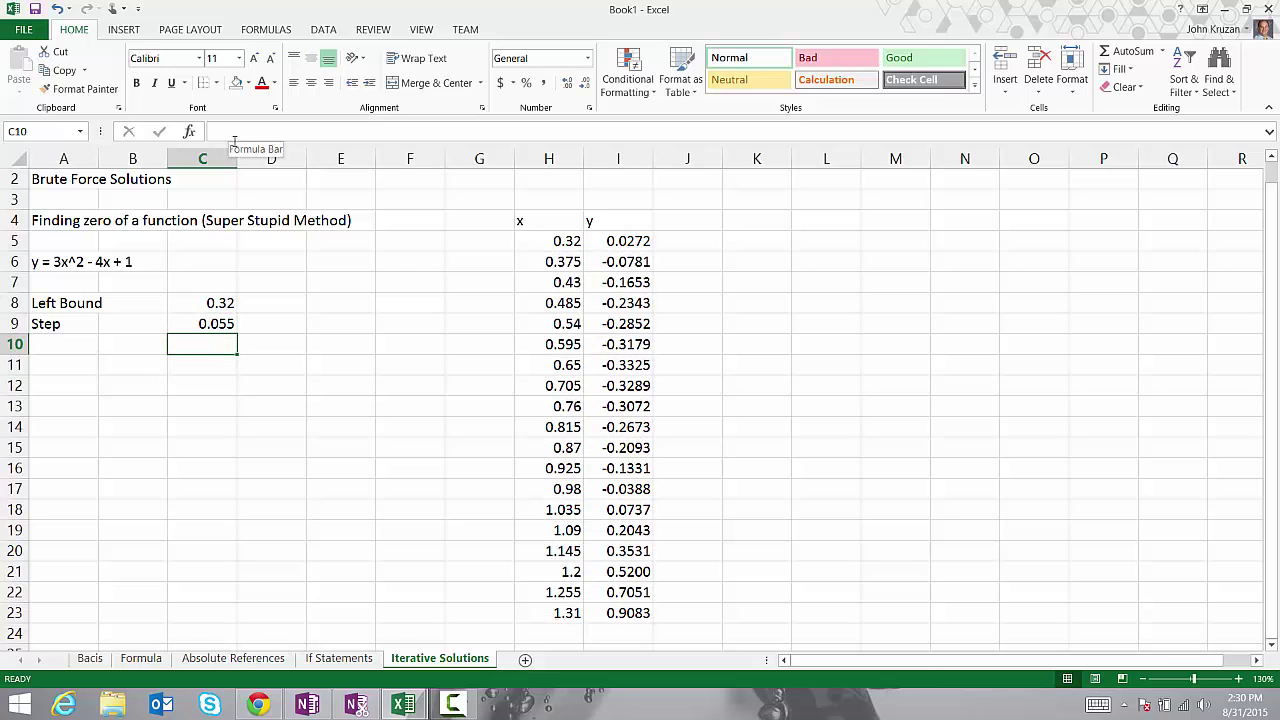
Correct the step value in C9 to 0.005.
left_click(229, 324)
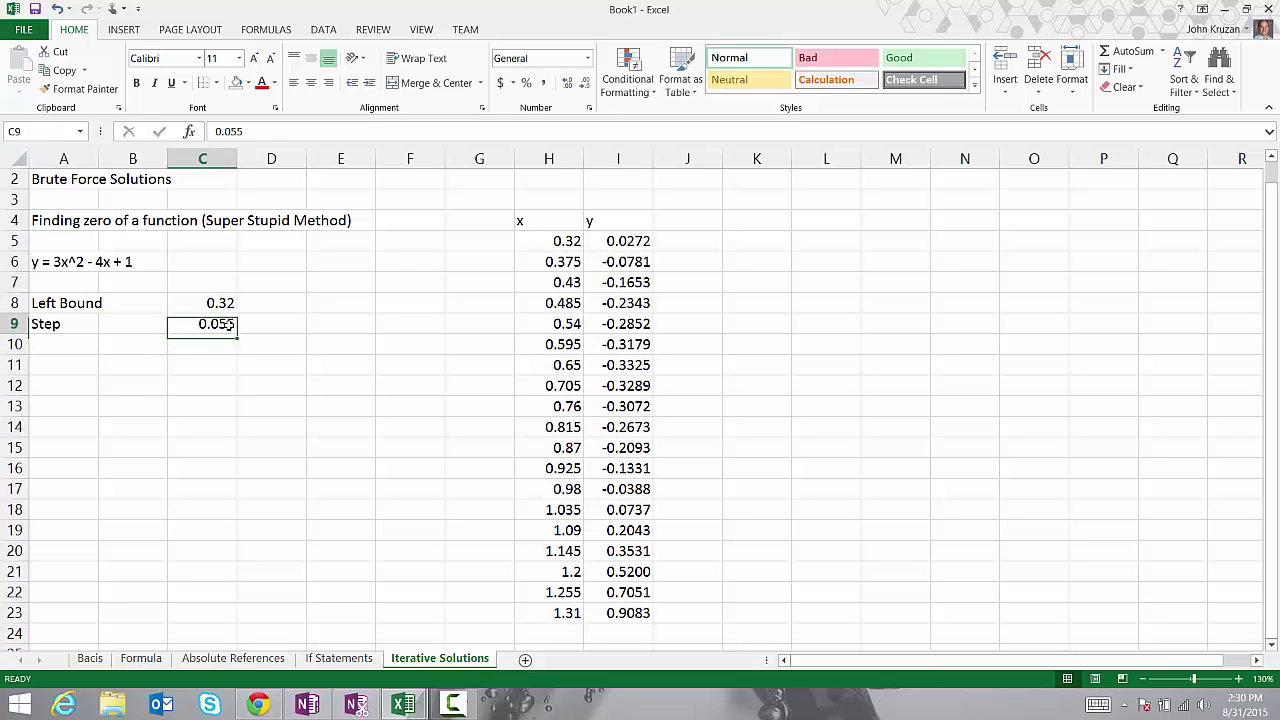
left_click(236, 134)
key("BackSpace")
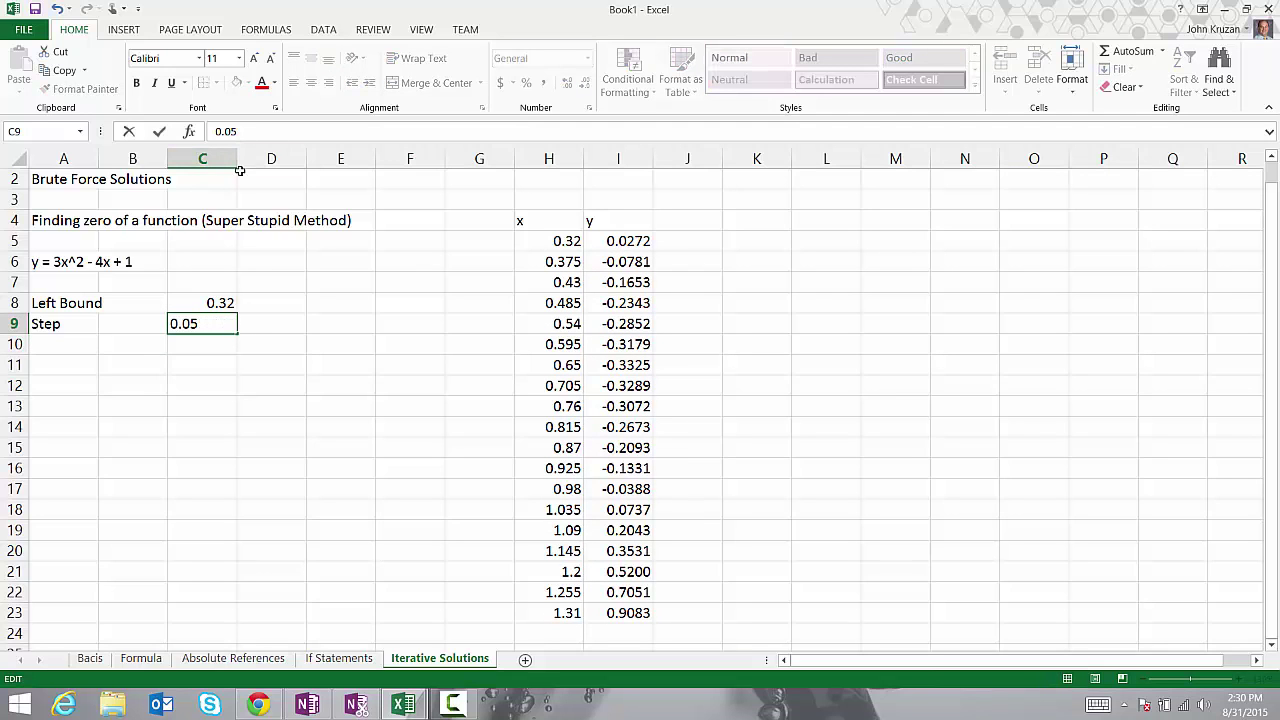
type("0")
key("Return")
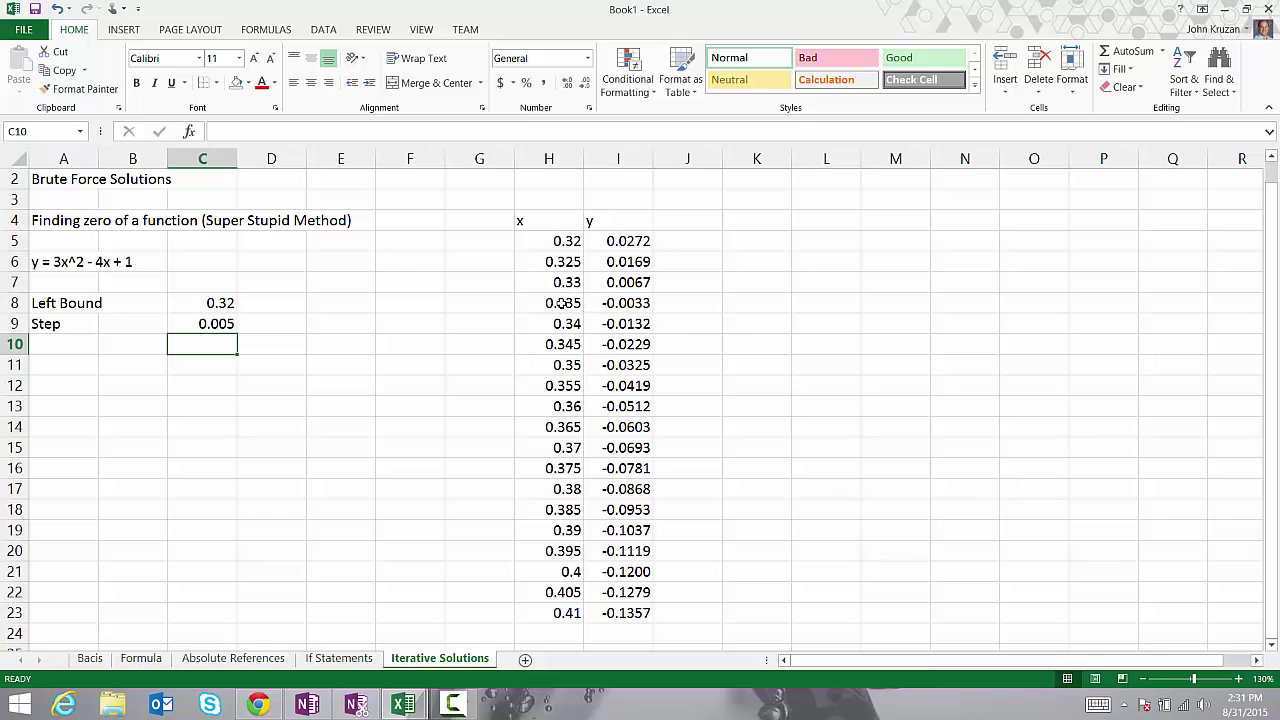
Highlight the x and y pairs in H7:I8 to examine where y changes sign.
left_click_drag(630, 284, 560, 305)
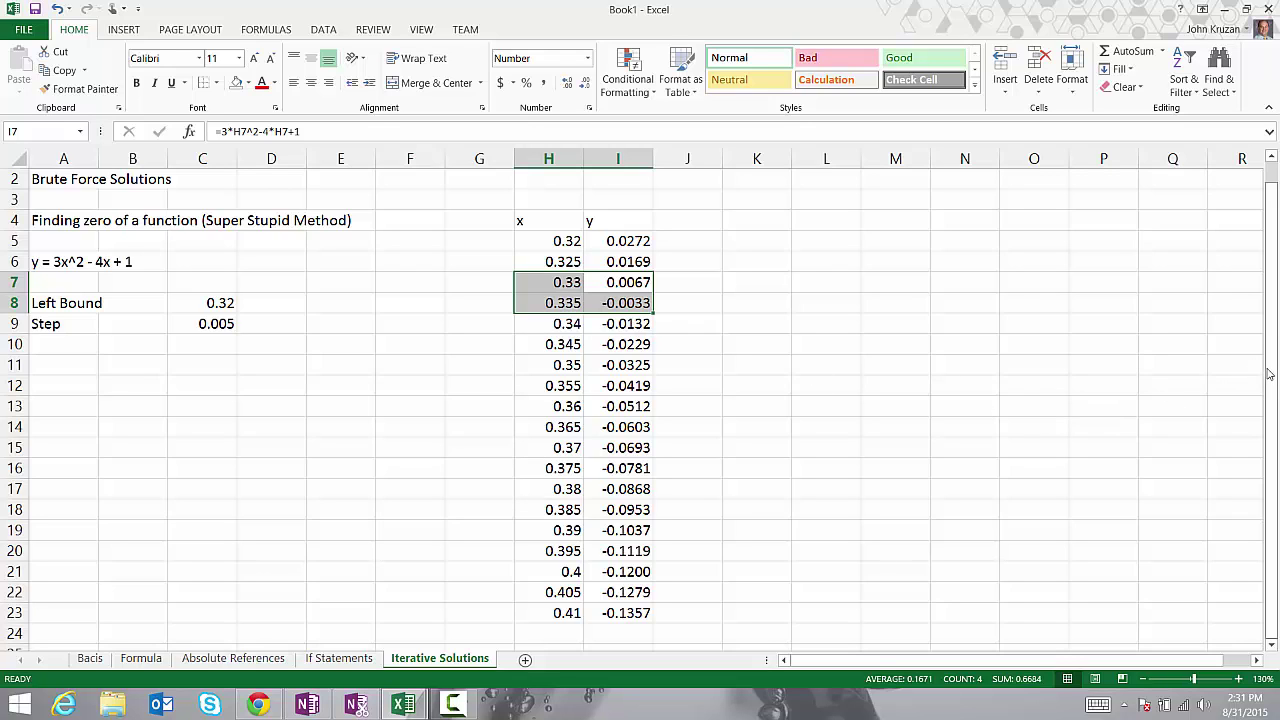
left_click_drag(1268, 374, 1268, 366)
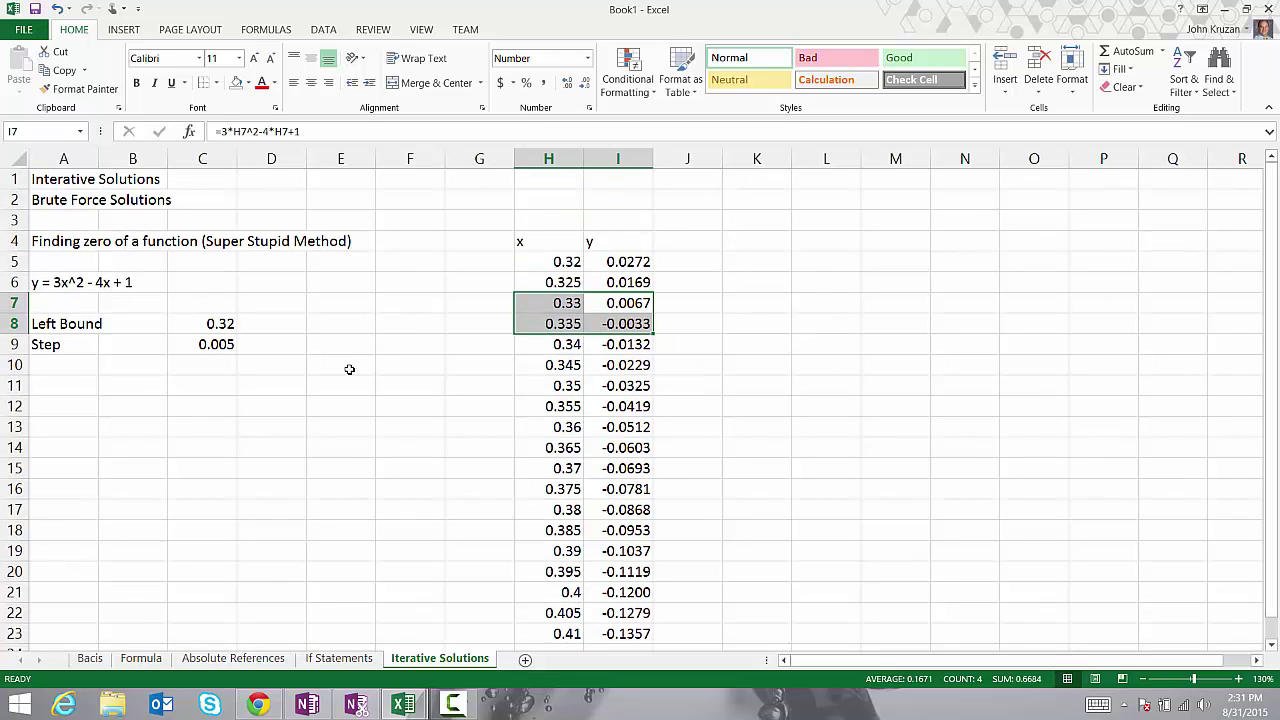